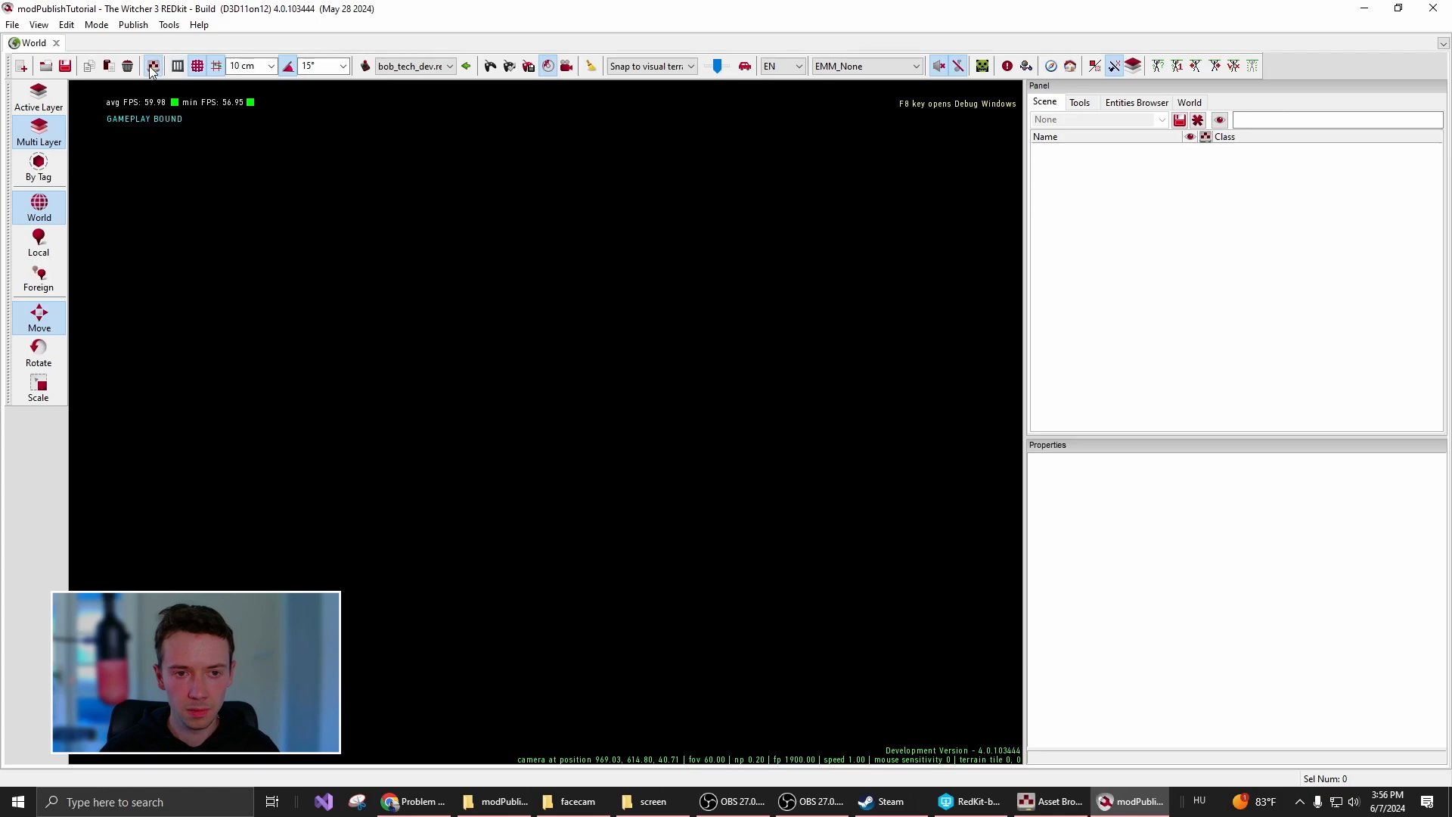
Bring up the Asset Browser full screen with its folder tree shown
left_click(1052, 802)
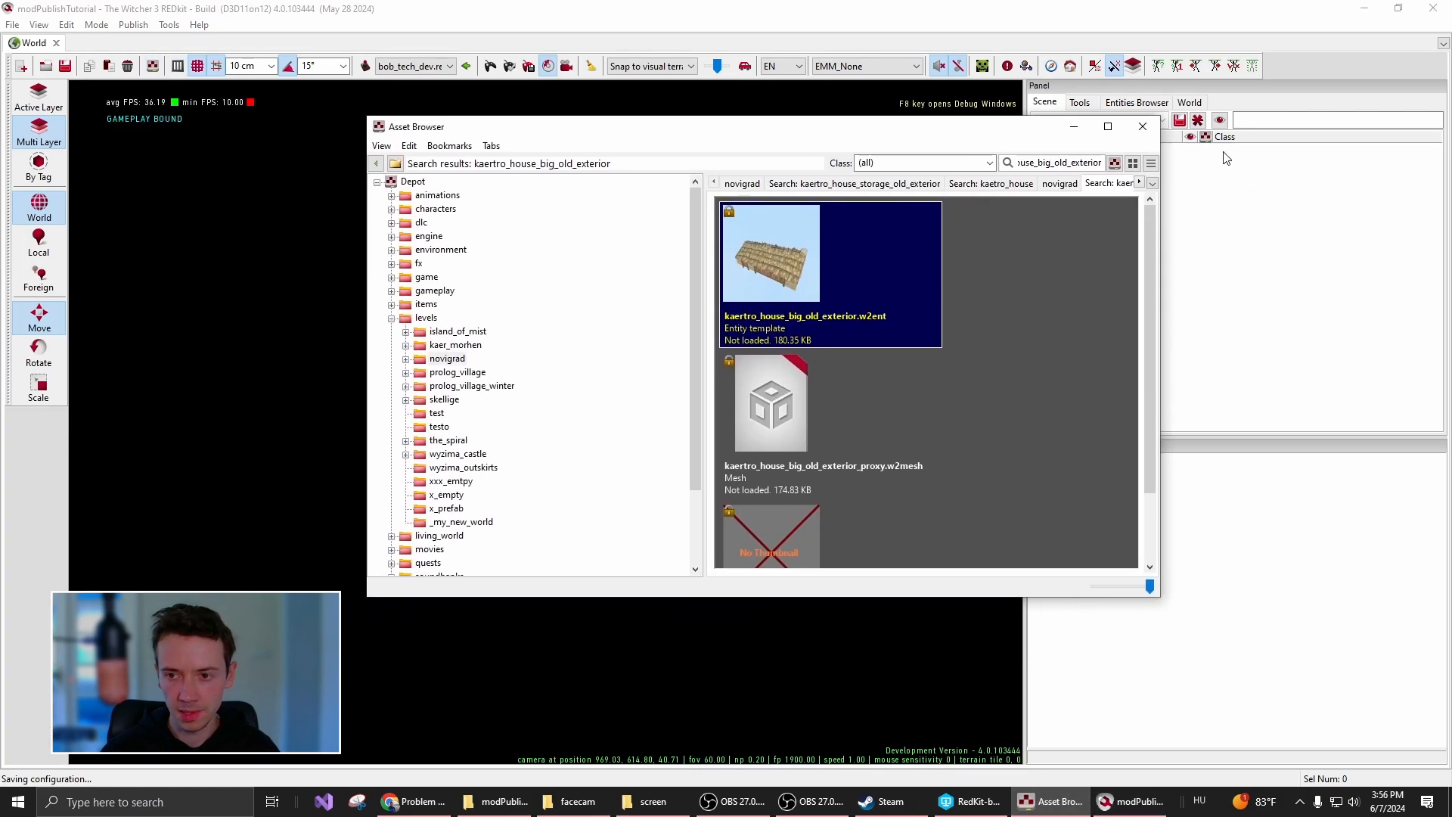
left_click(1108, 127)
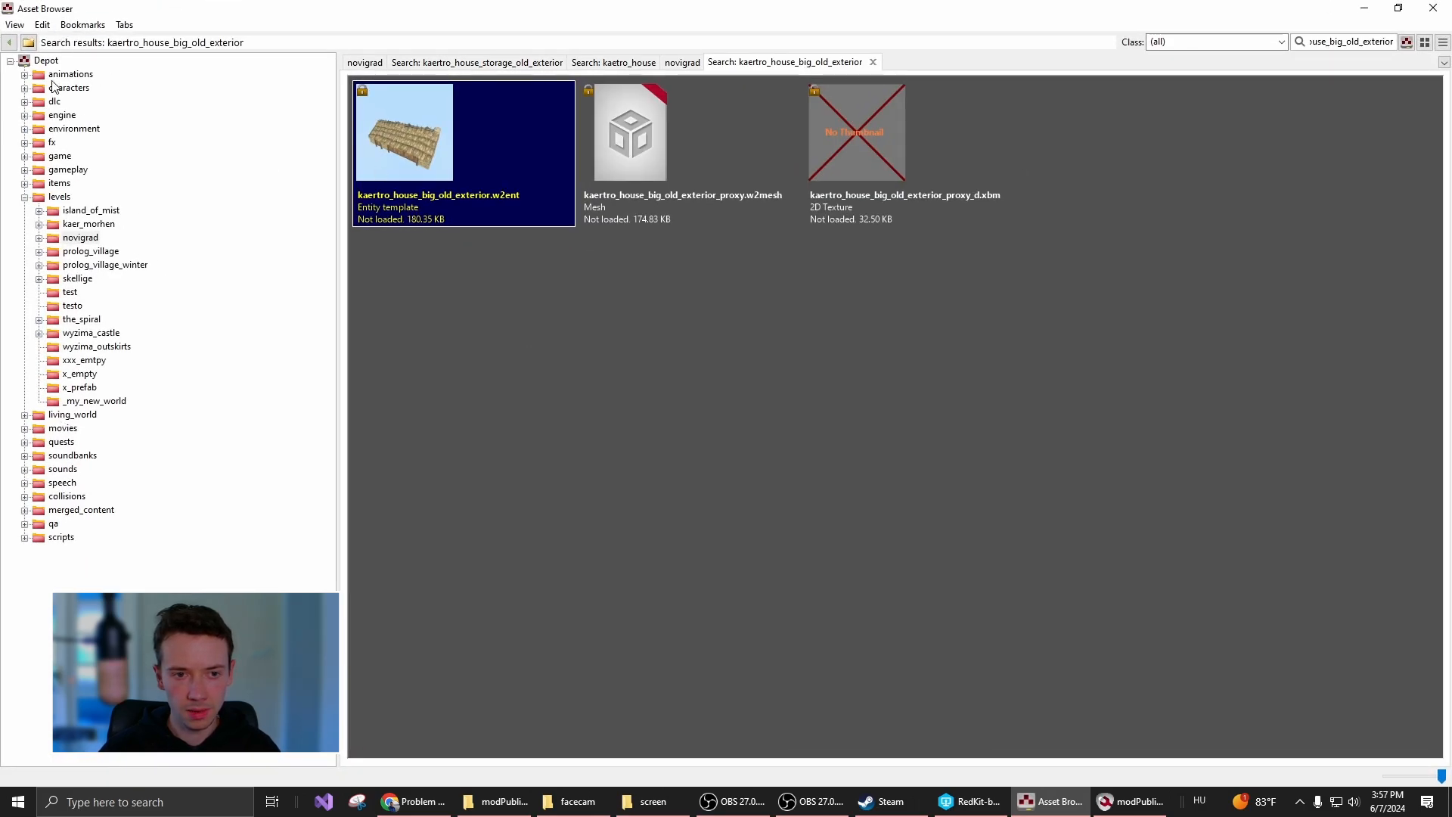
left_click(9, 44)
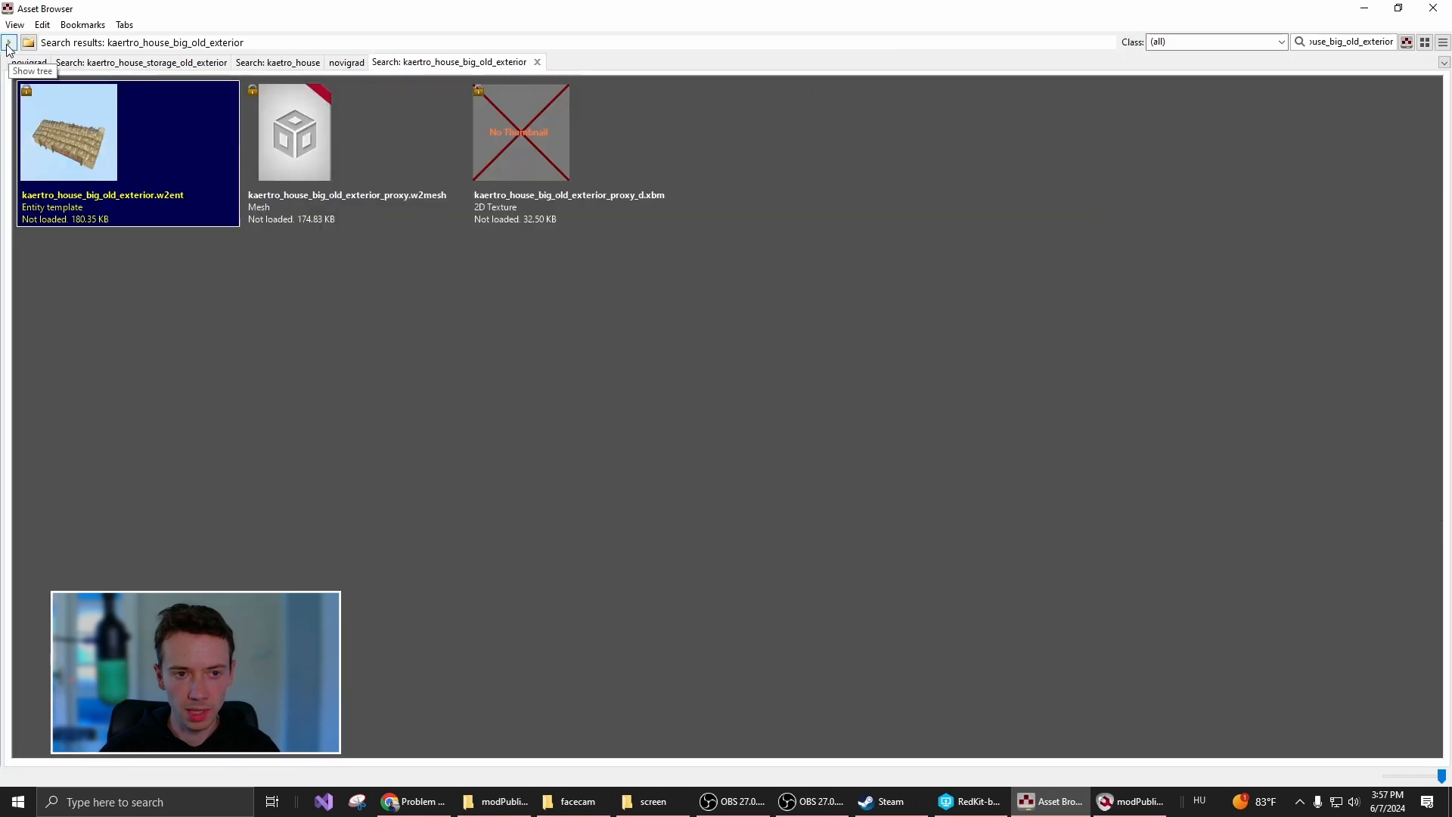
left_click(9, 44)
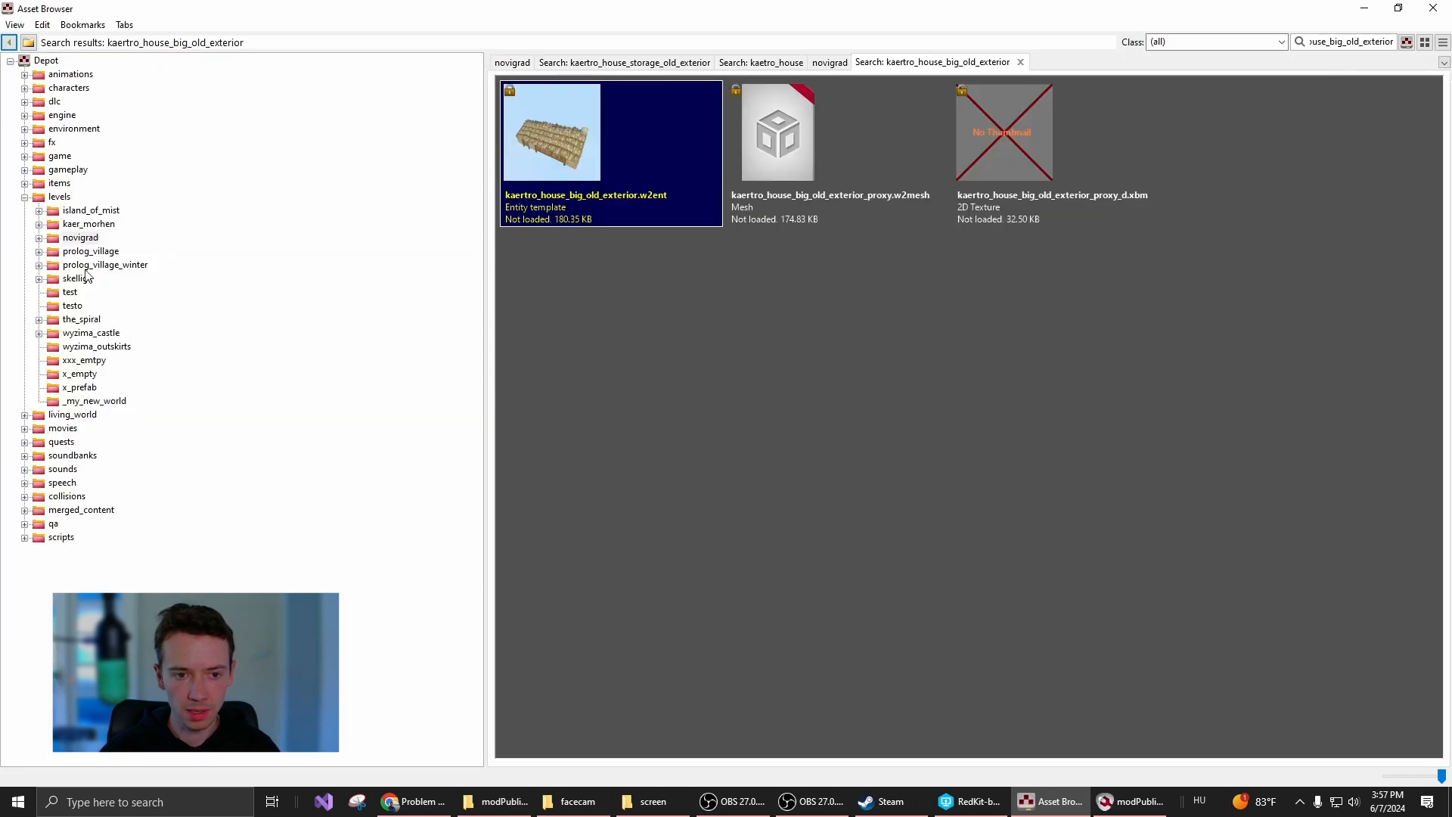
Open the novigrad folder inside the levels folder of the depot
left_click(59, 198)
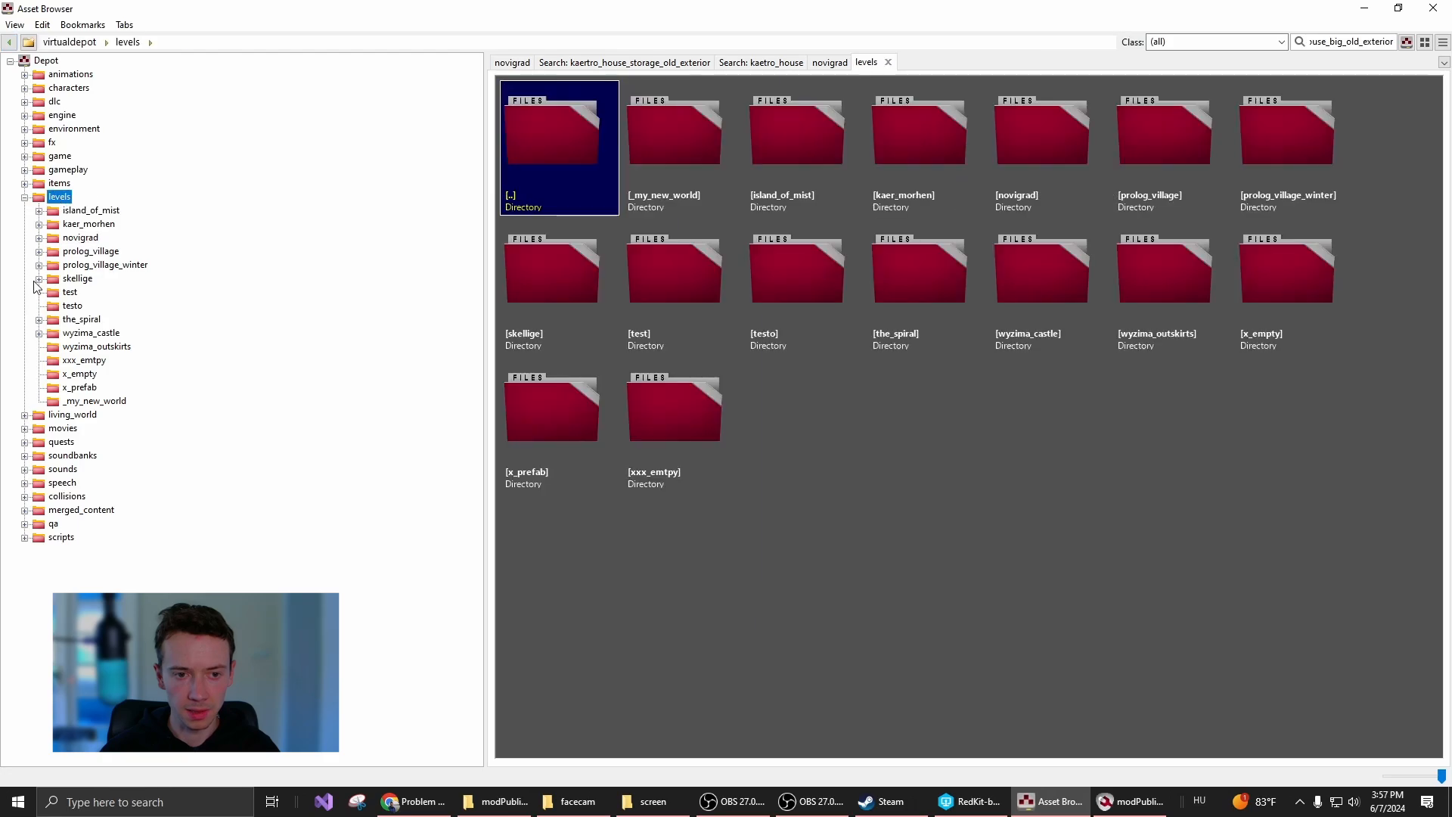
left_click(24, 198)
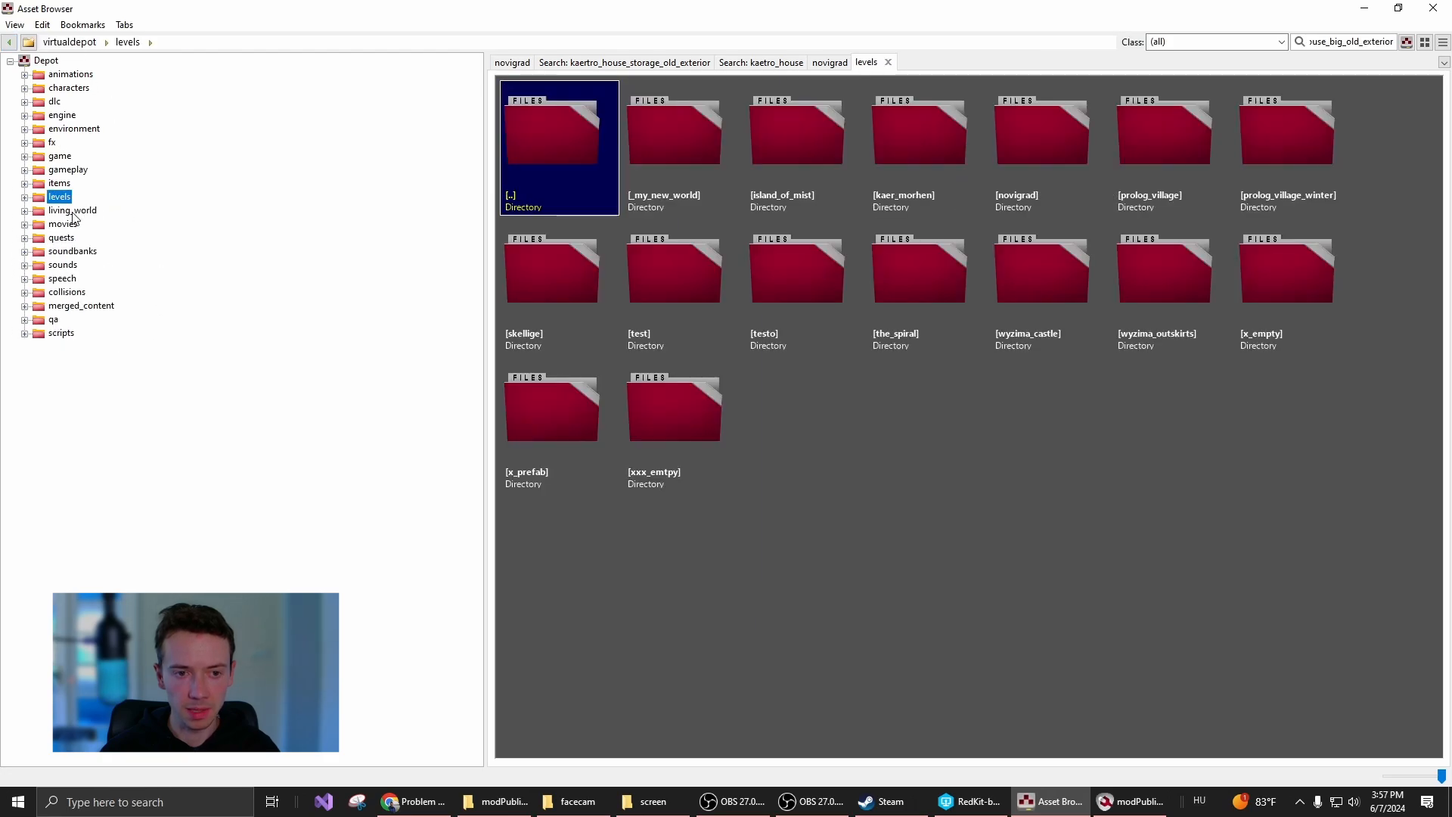
left_click(24, 198)
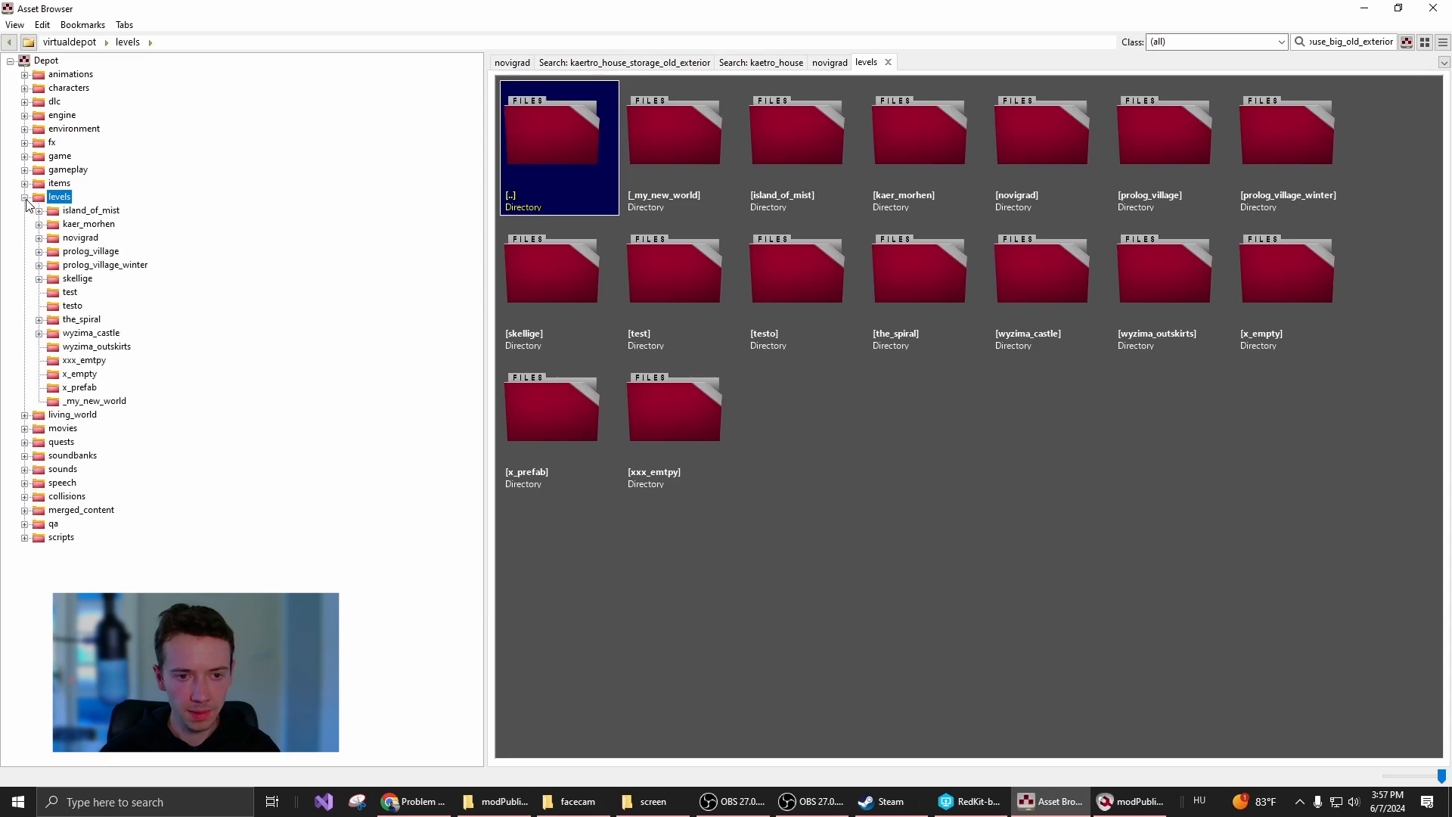
left_click(84, 238)
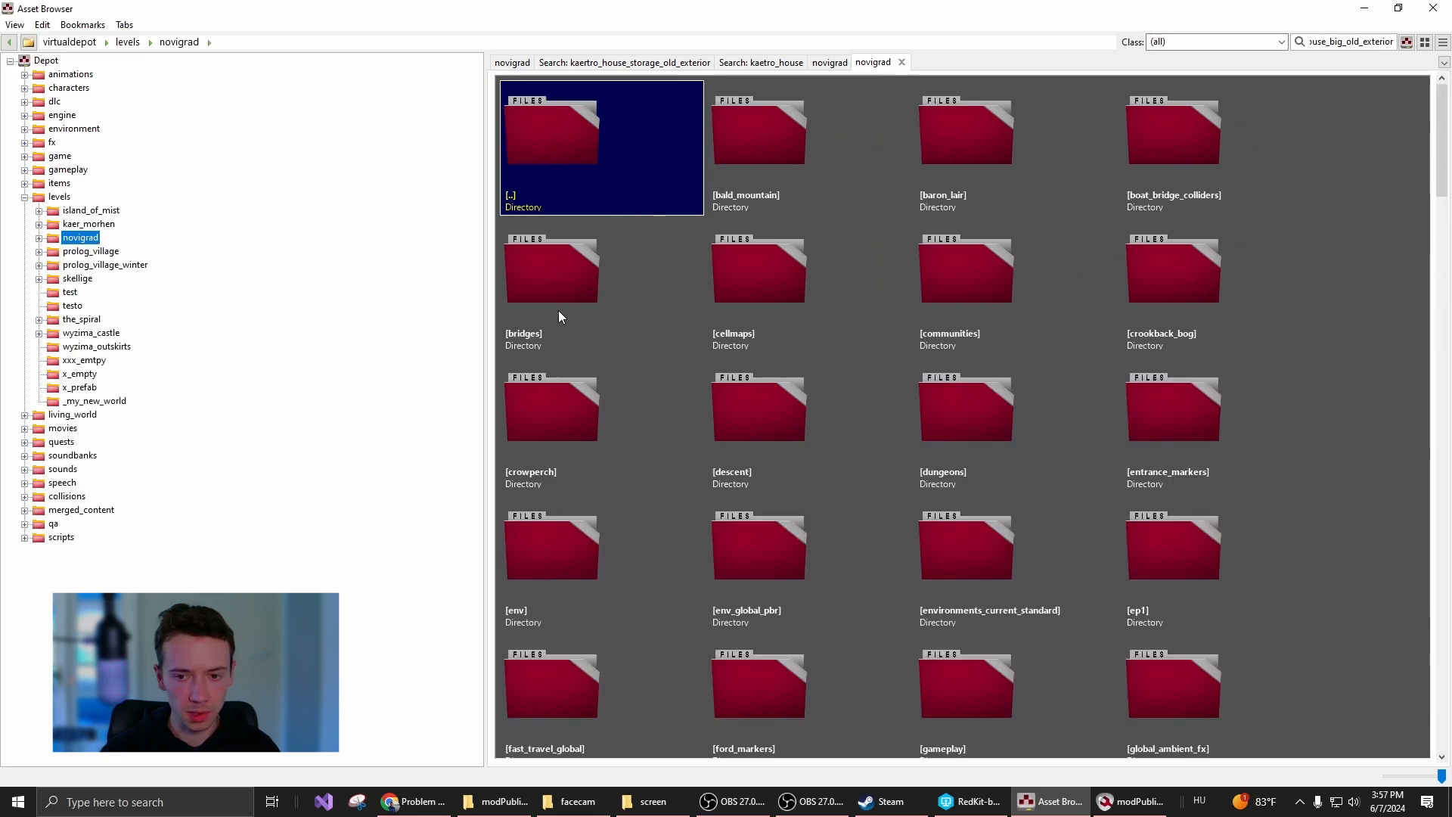
Find the novigrad.w2w world file in the novigrad folder and load it into the editor
scroll(1102, 492, "down", 15)
scroll(1118, 501, "down", 15)
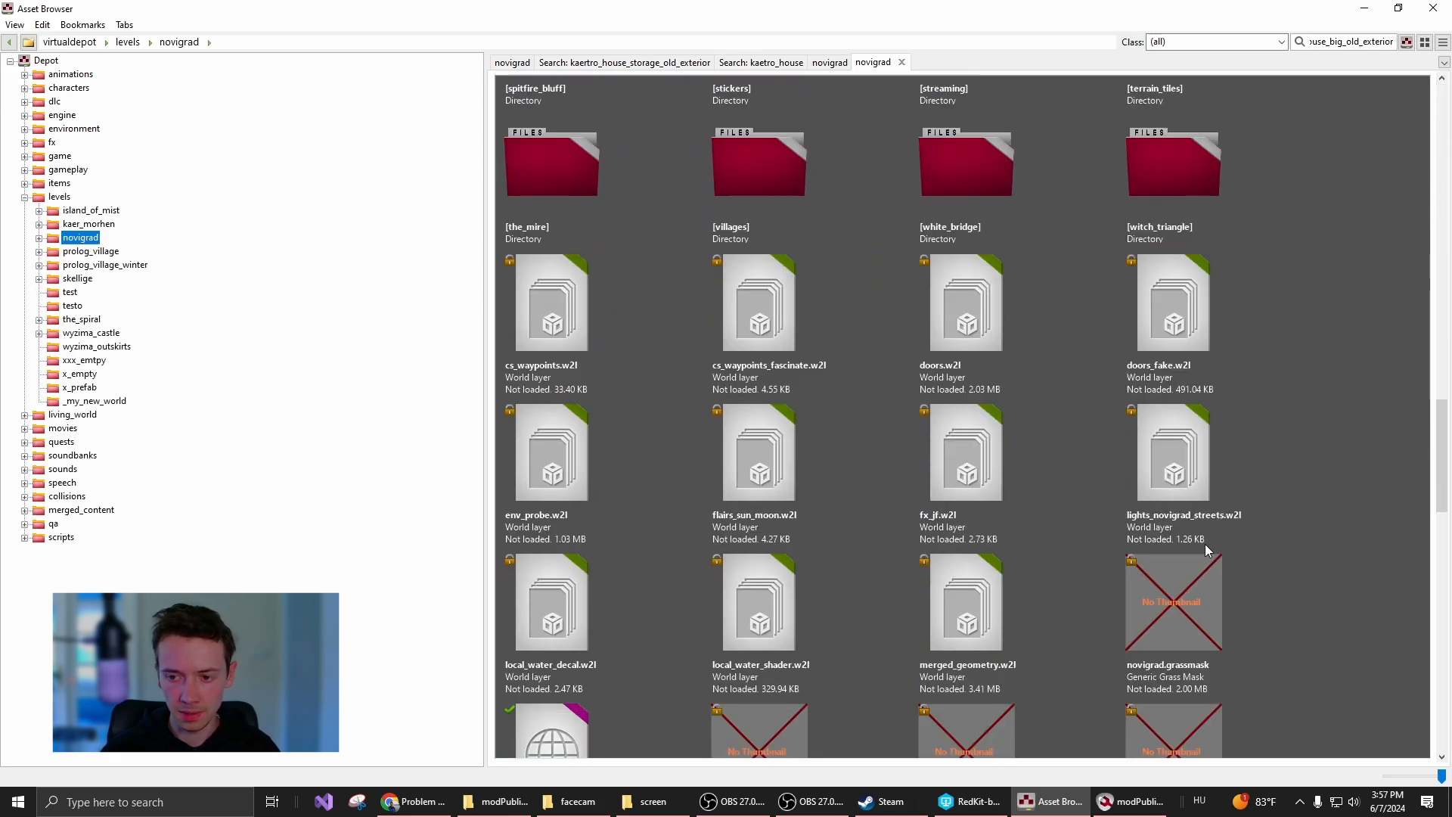
scroll(1195, 598, "up", 6)
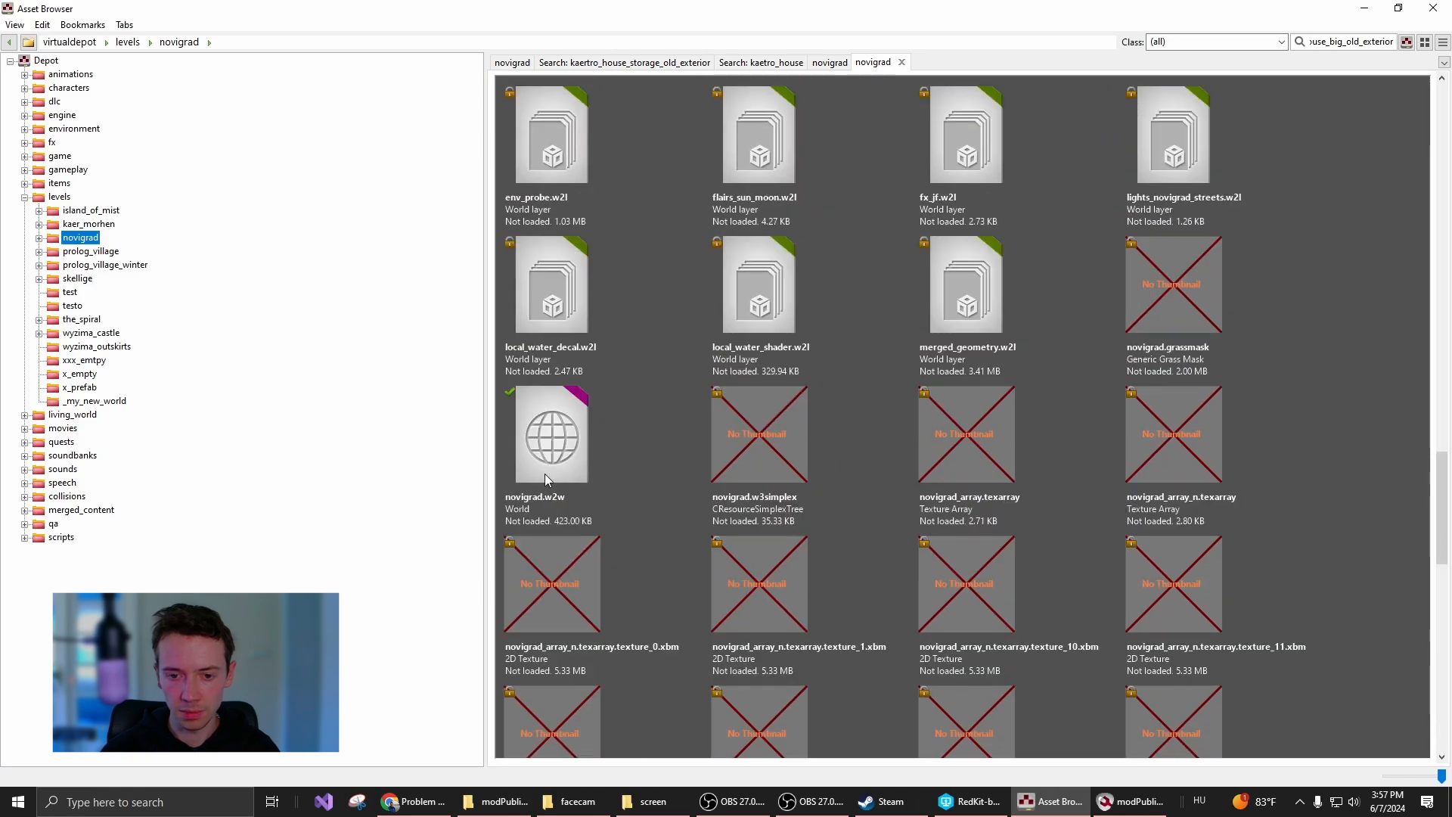
left_click(545, 475)
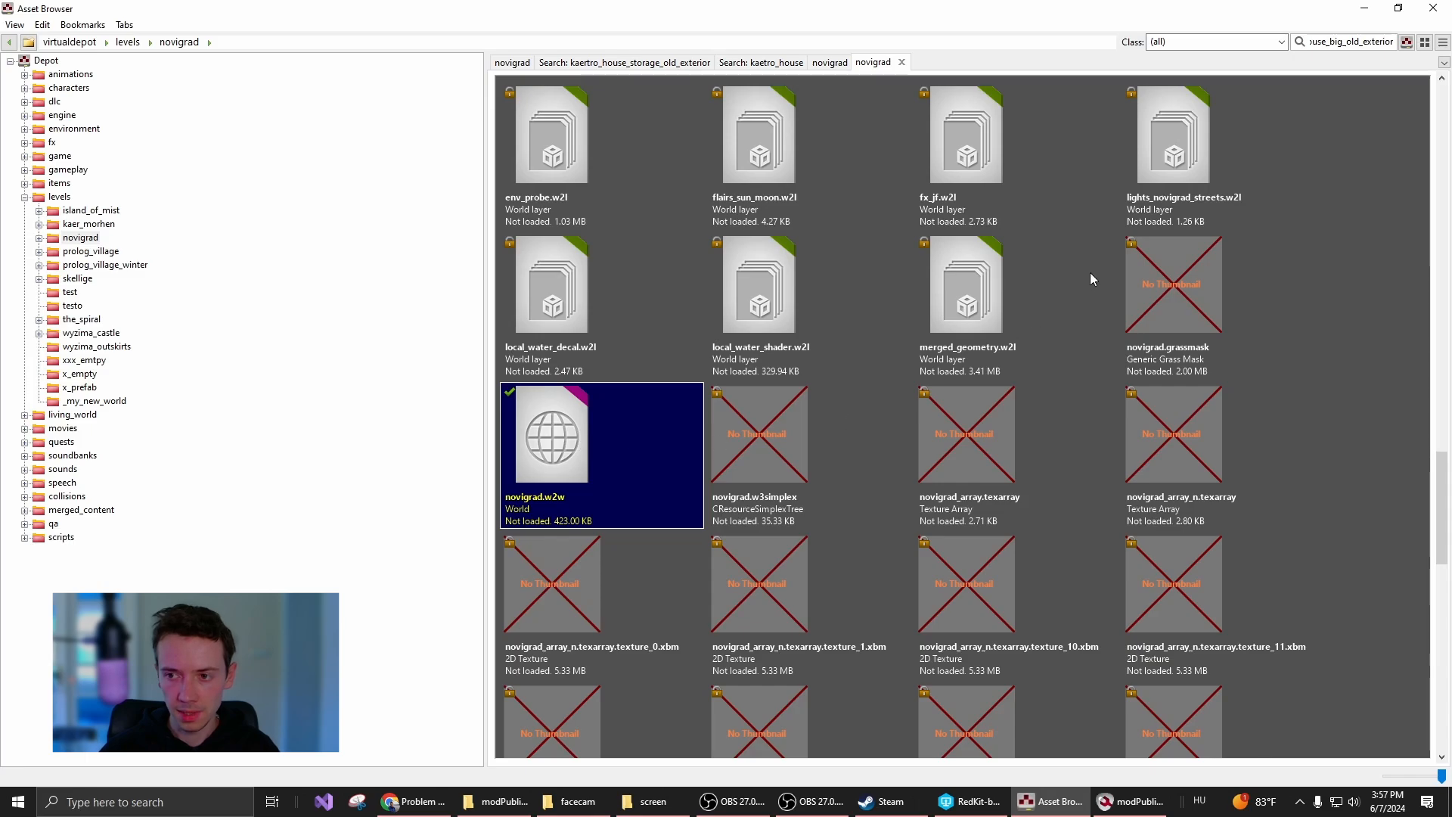
double_click(675, 446)
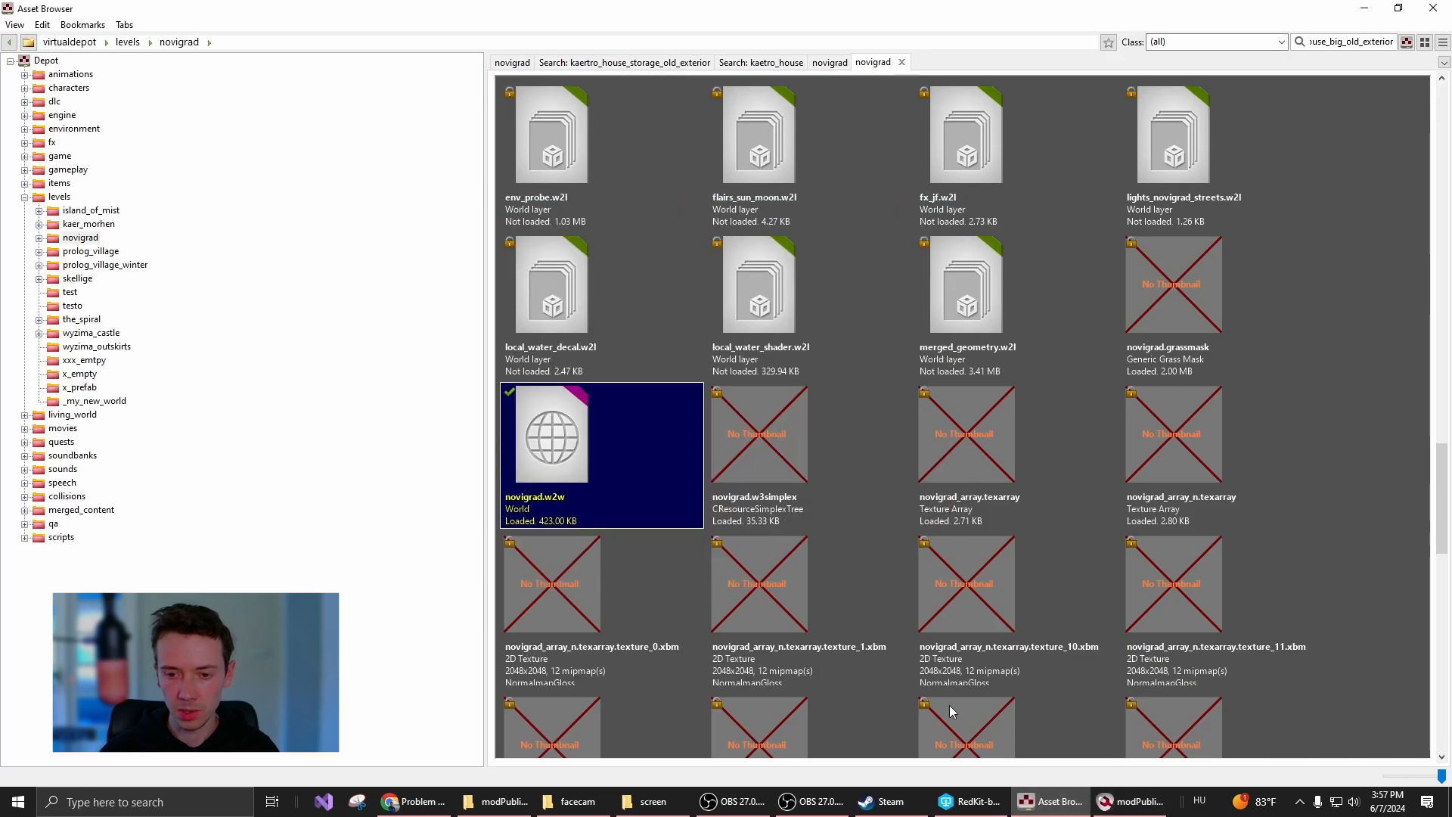
Return to the world editor and fly the camera out of the trees to overlook the novigrad landscape
left_click(1144, 808)
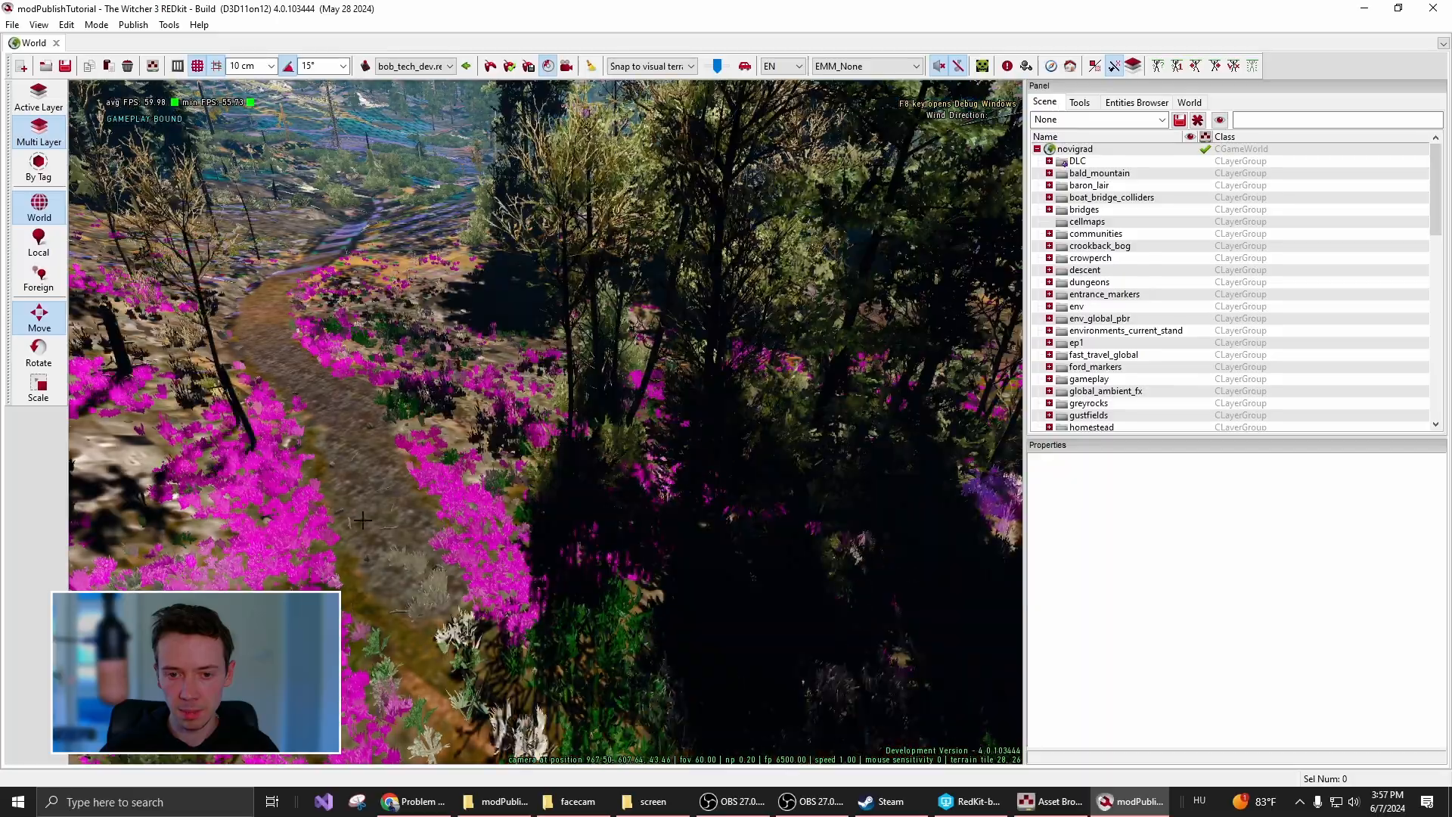
right_click_drag(545, 422, 832, 386)
key("shift+w")
right_click_drag(529, 521, 409, 408)
key("w")
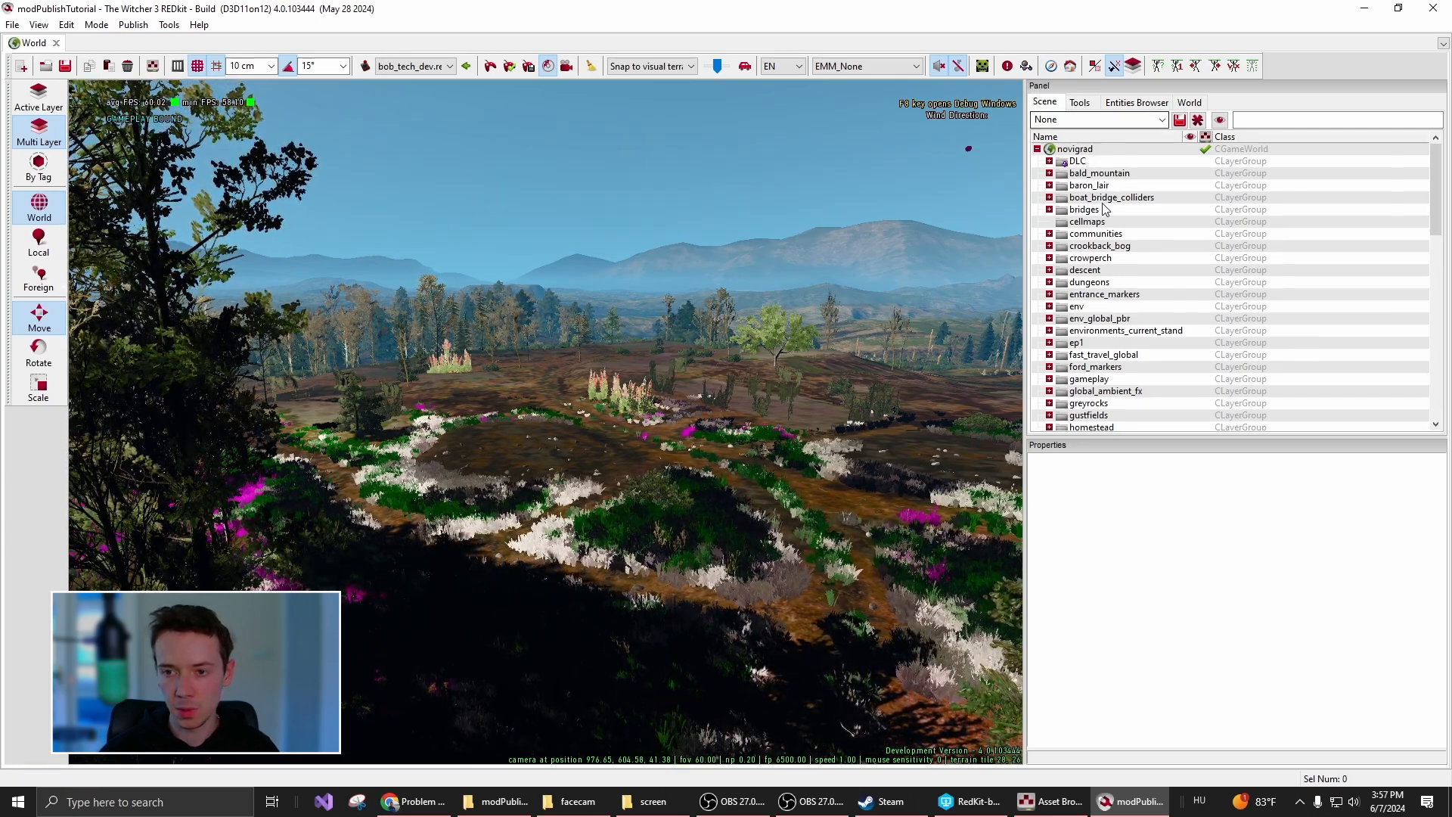
Look through the layer groups of the novigrad world, selecting the mudplough group along the way
scroll(1099, 305, "down", 1)
scroll(1099, 304, "down", 4)
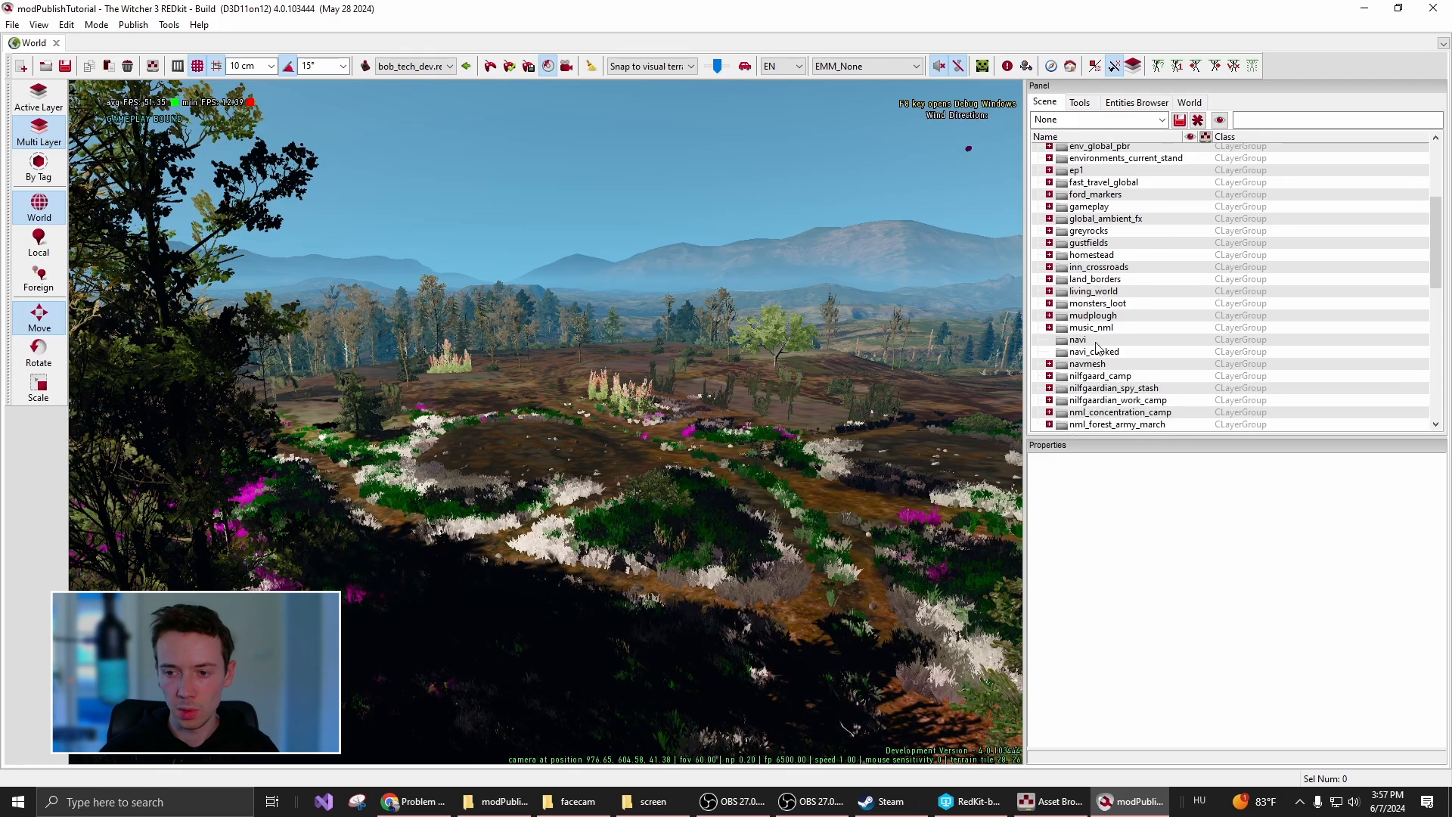
left_click(1093, 316)
scroll(1101, 333, "down", 2)
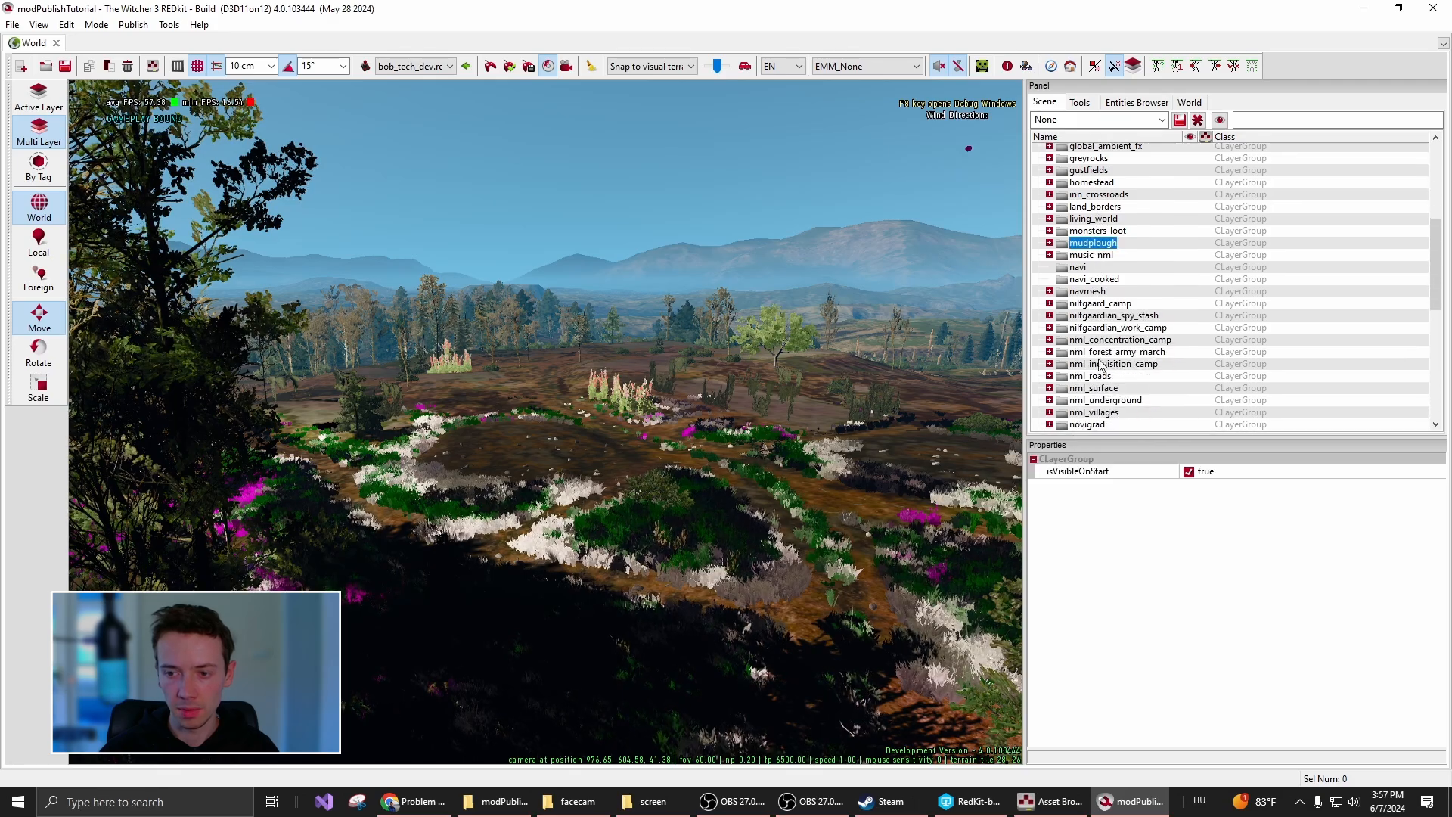
scroll(1124, 375, "up", 2)
scroll(1124, 375, "up", 5)
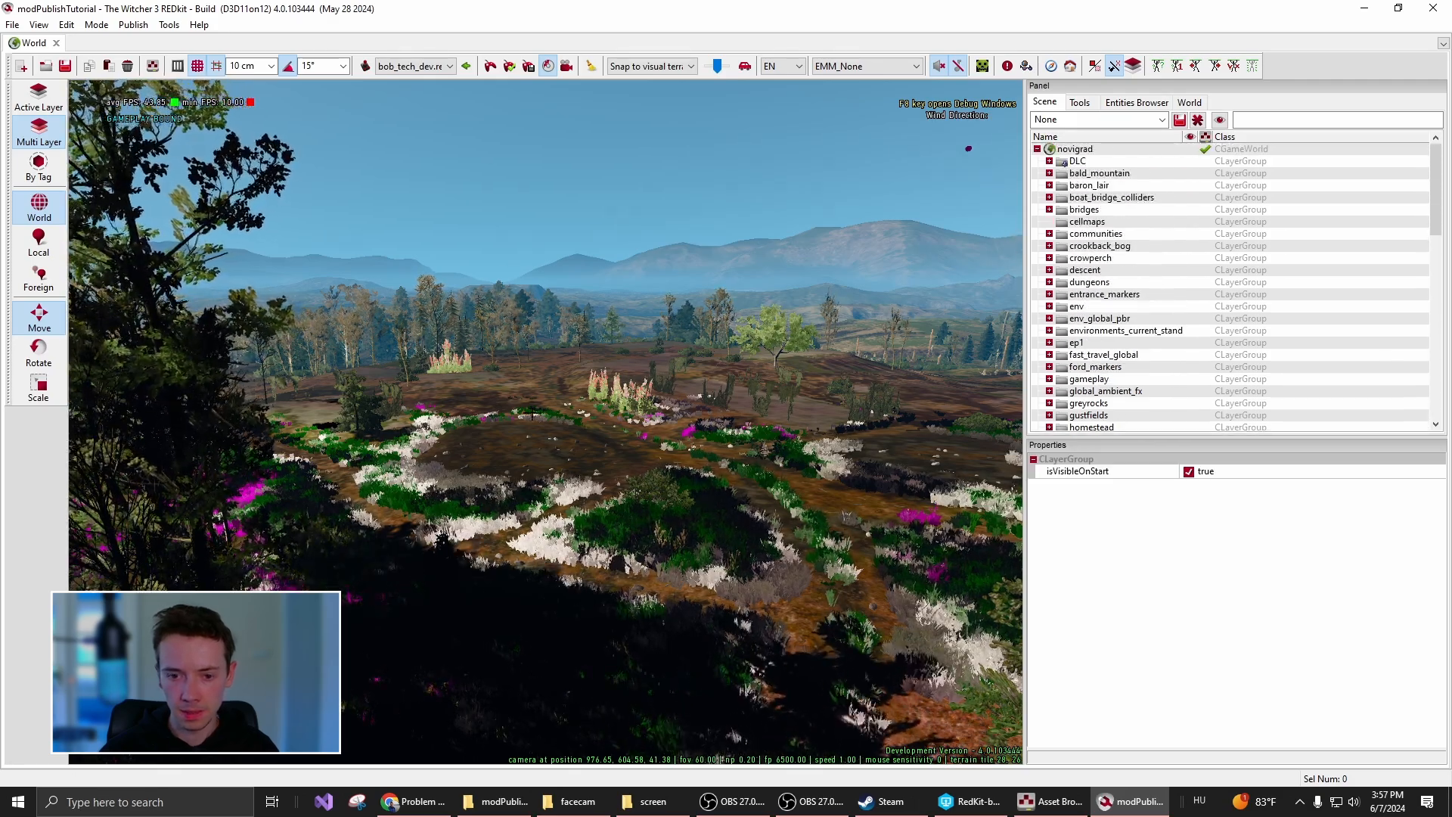
Move the camera to look down on the clearing and the dirt paths around it
right_click_drag(579, 455, 580, 455)
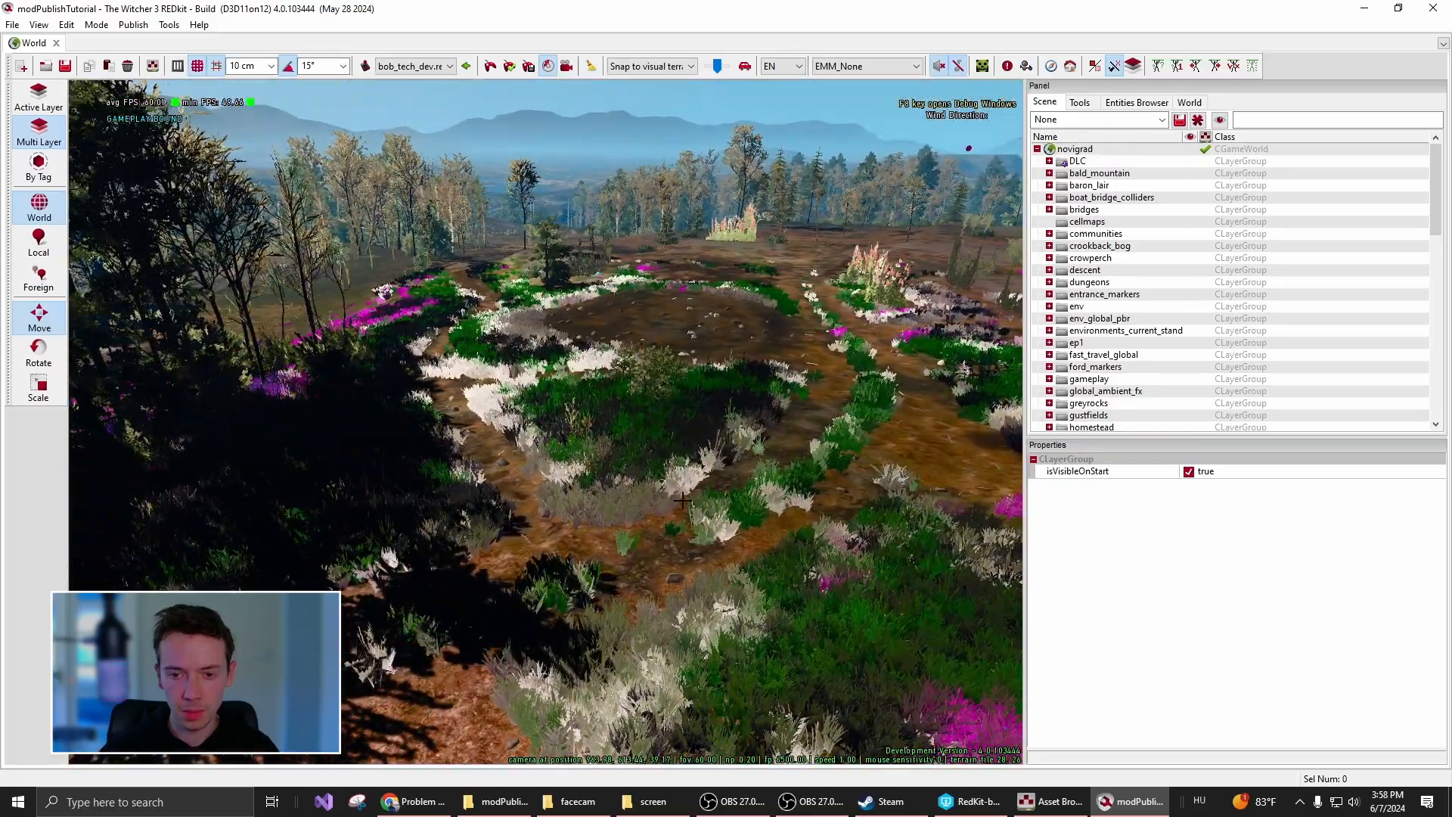
right_click_drag(1006, 389, 1006, 389)
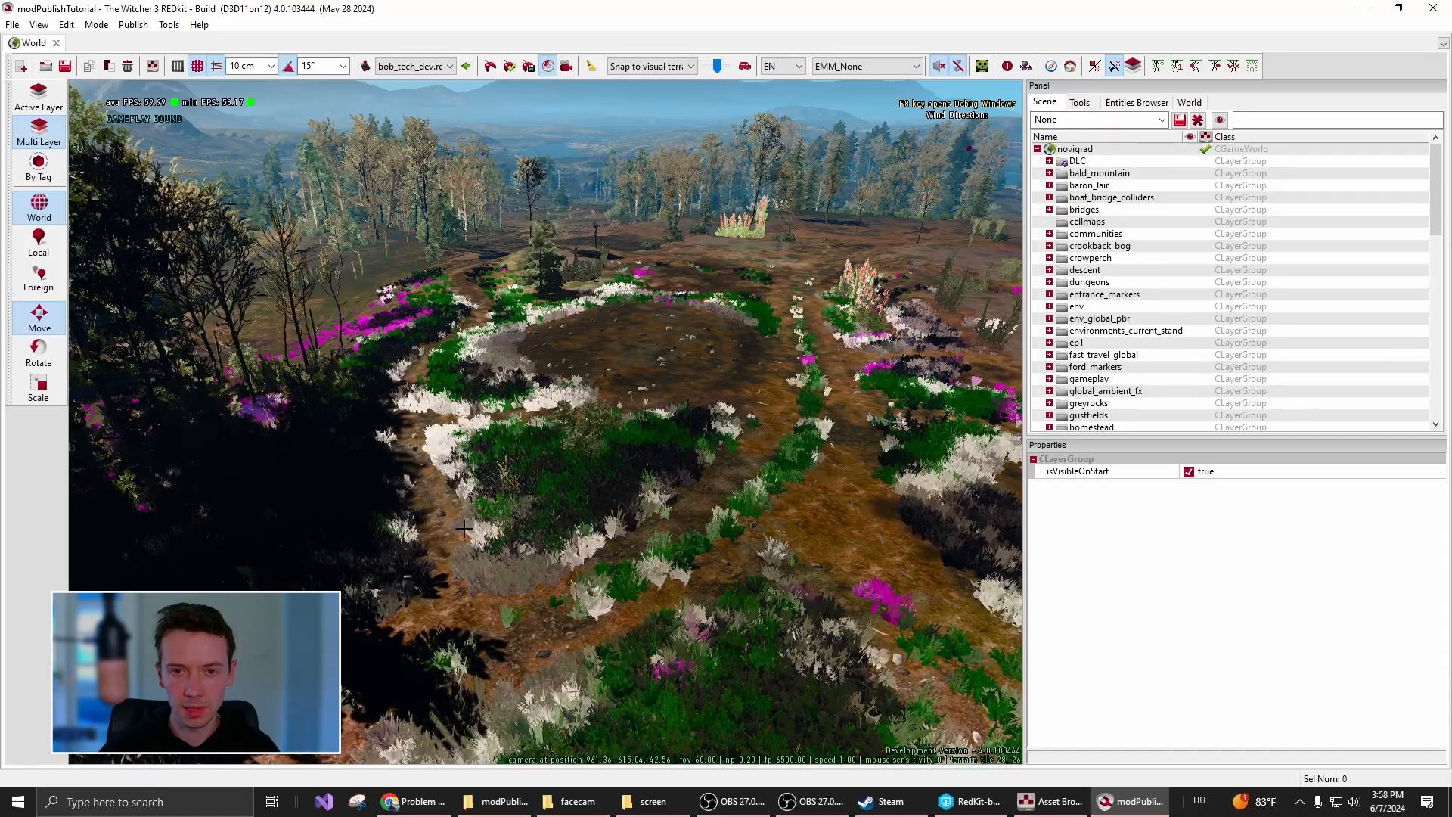
right_click_drag(595, 623, 559, 345)
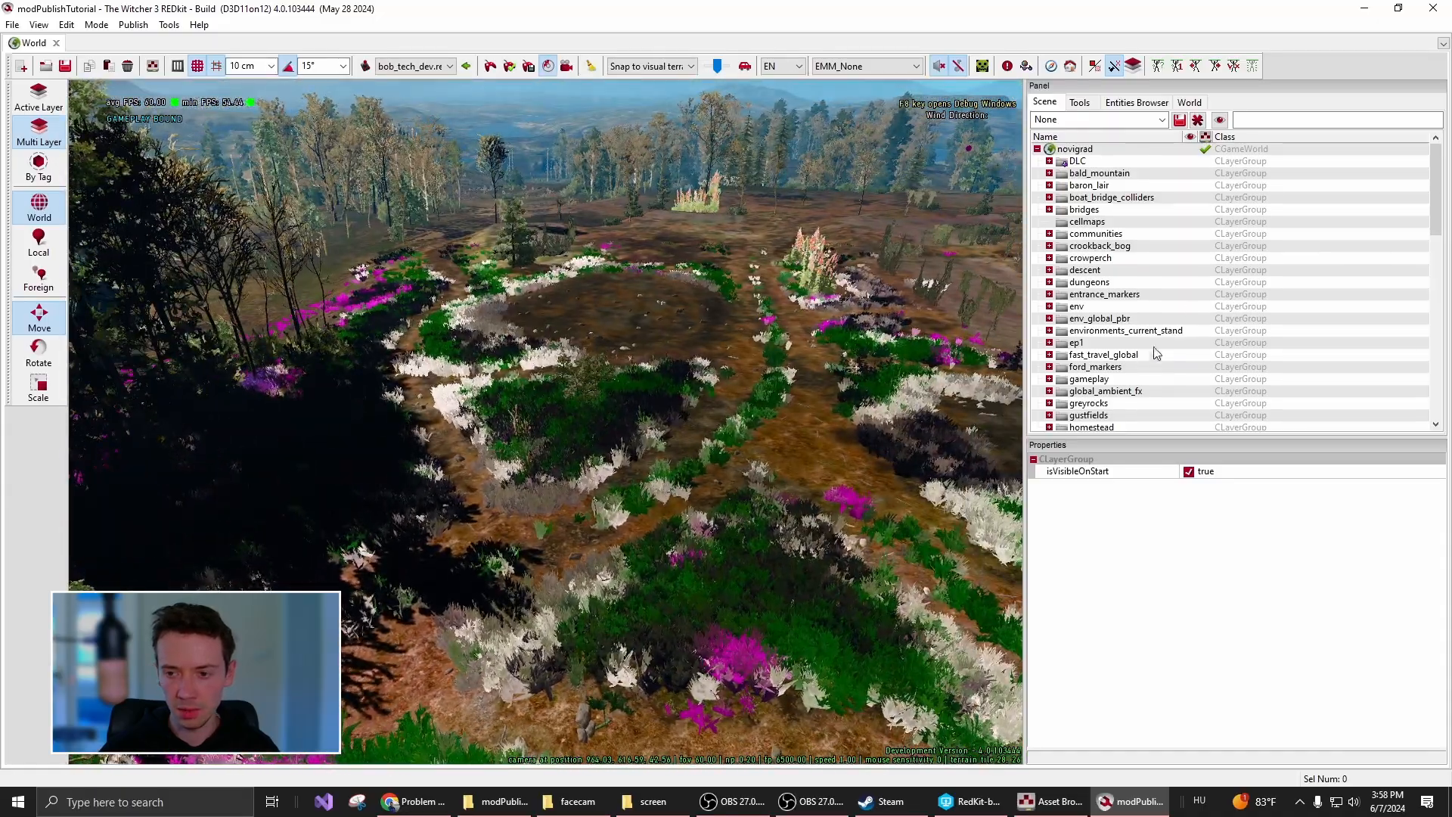
Filter the novigrad scene layers by the name poppystone
scroll(1167, 344, "down", 3)
scroll(1164, 339, "down", 3)
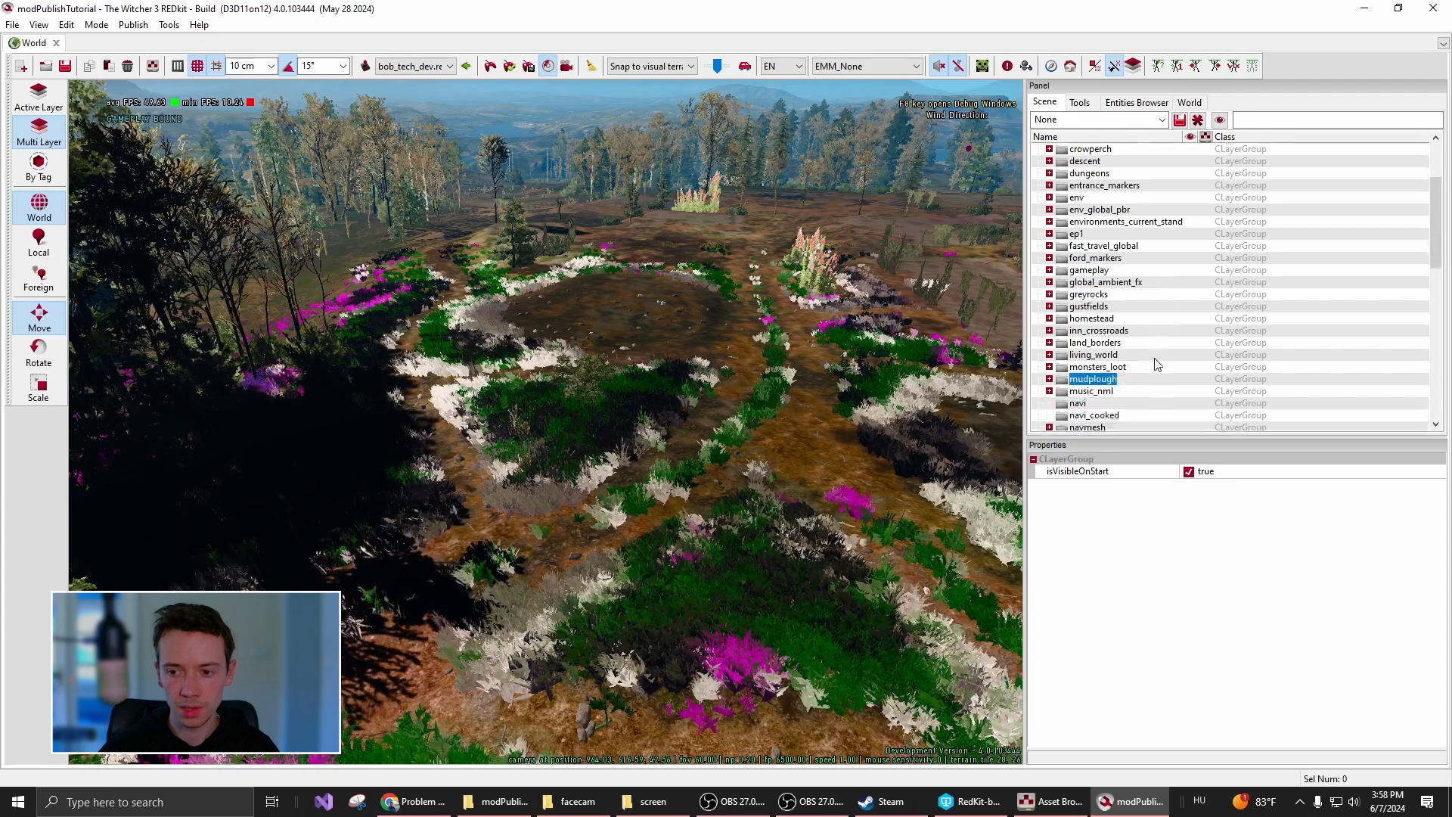
left_click(1268, 119)
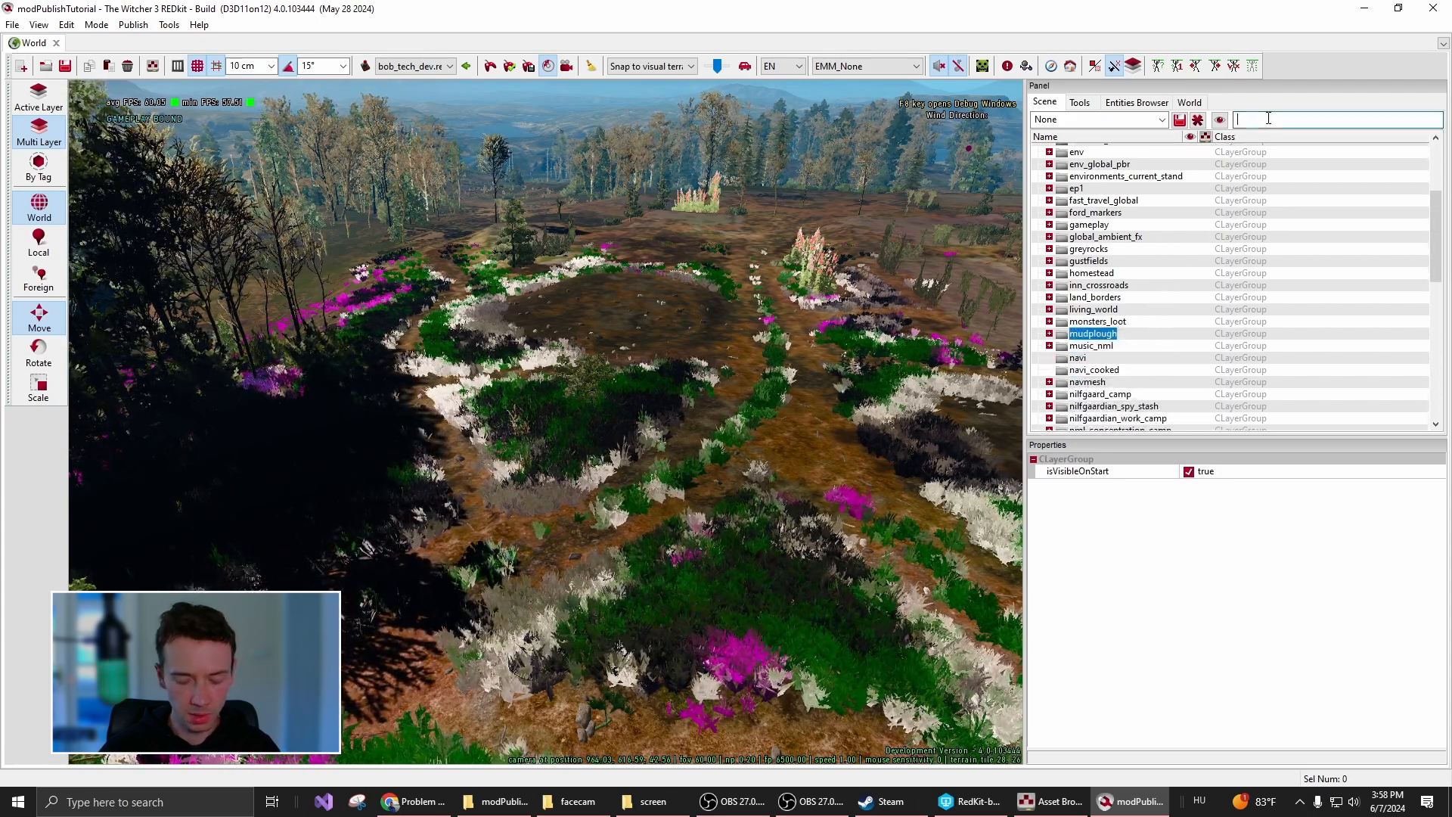
type("poppy")
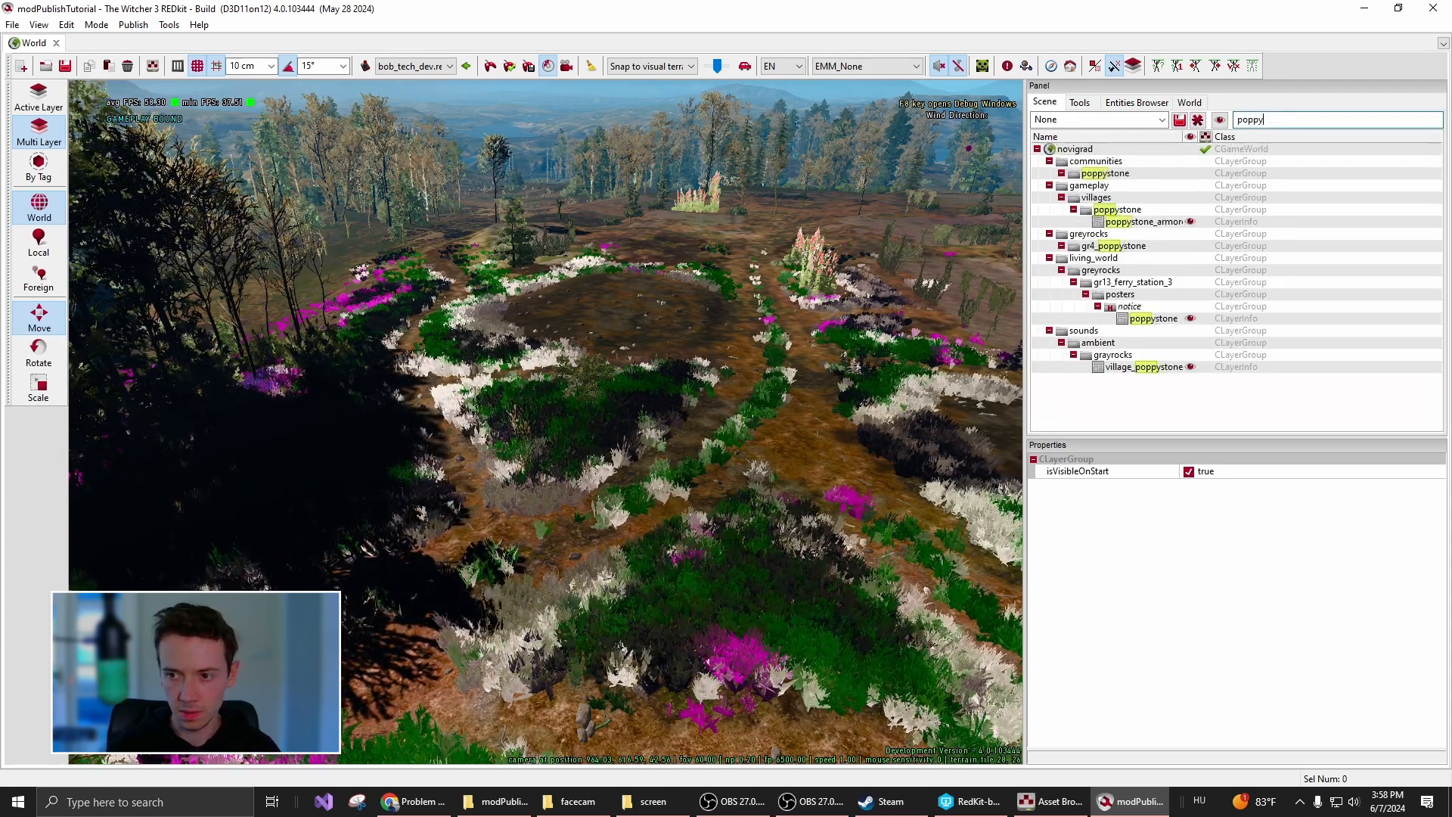
type("stone")
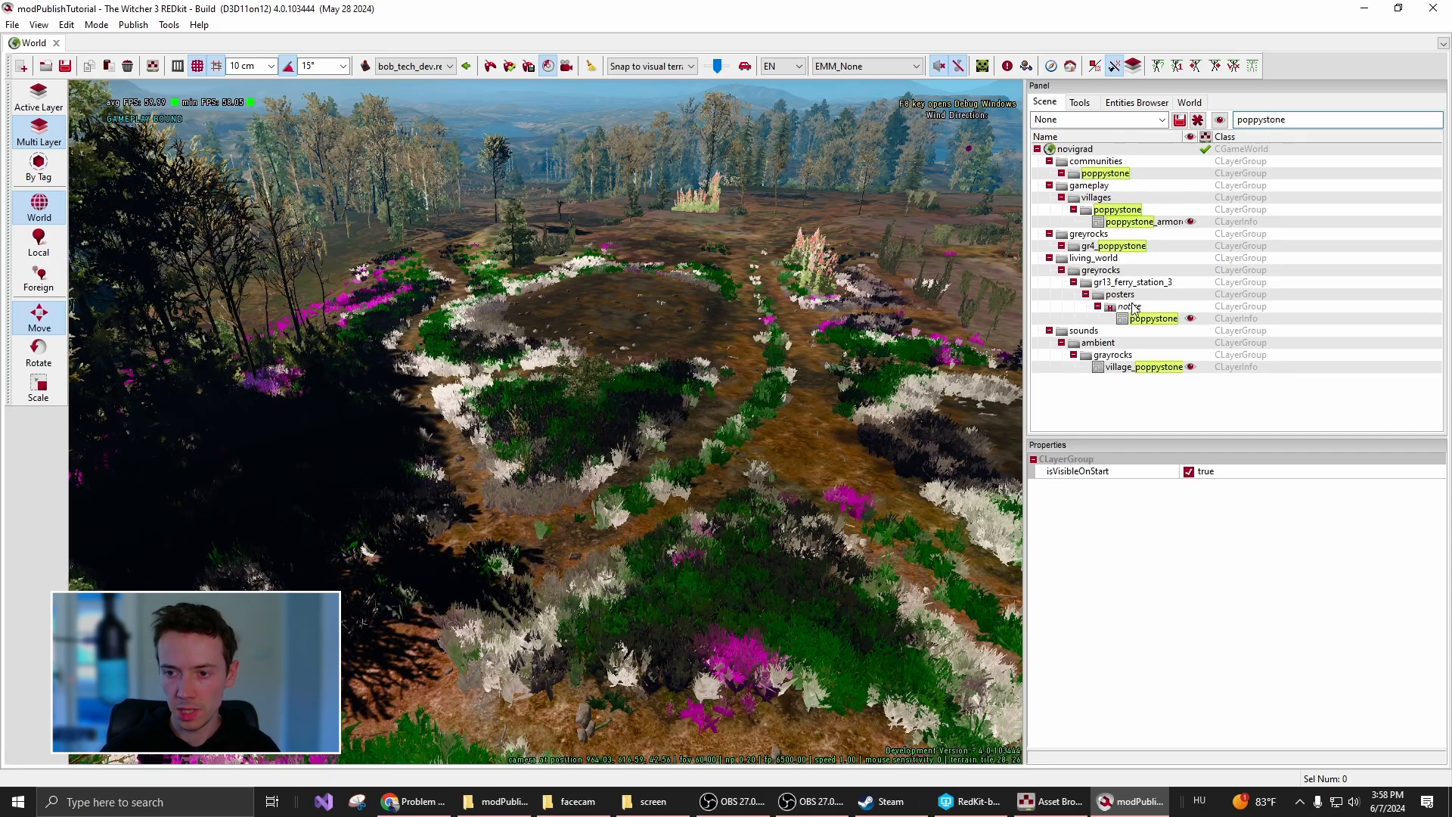
Show the poppystone armorer layer from the gameplay villages poppystone group in the world
left_click(1082, 187)
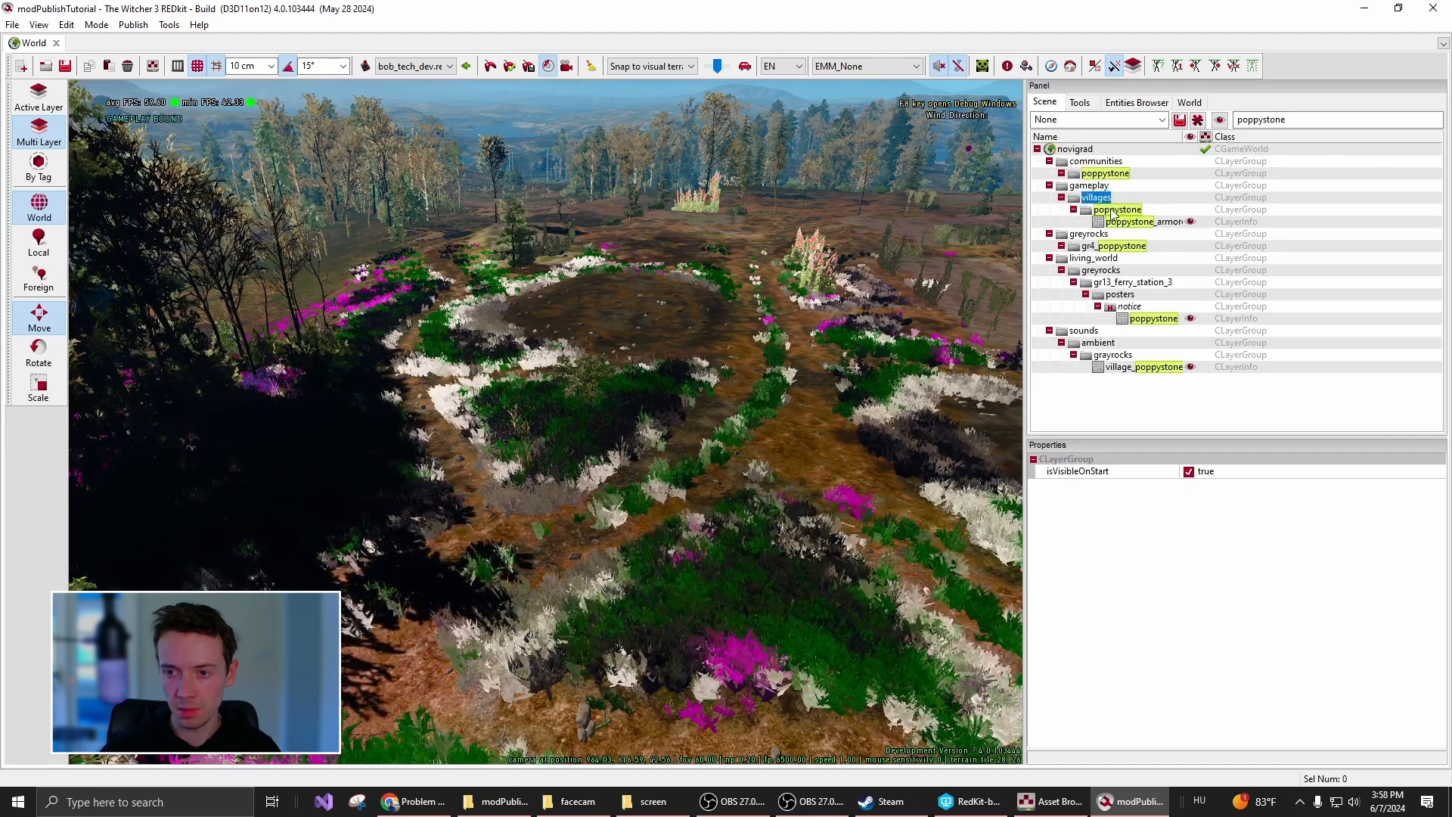
left_click(1114, 210)
left_click(1132, 227)
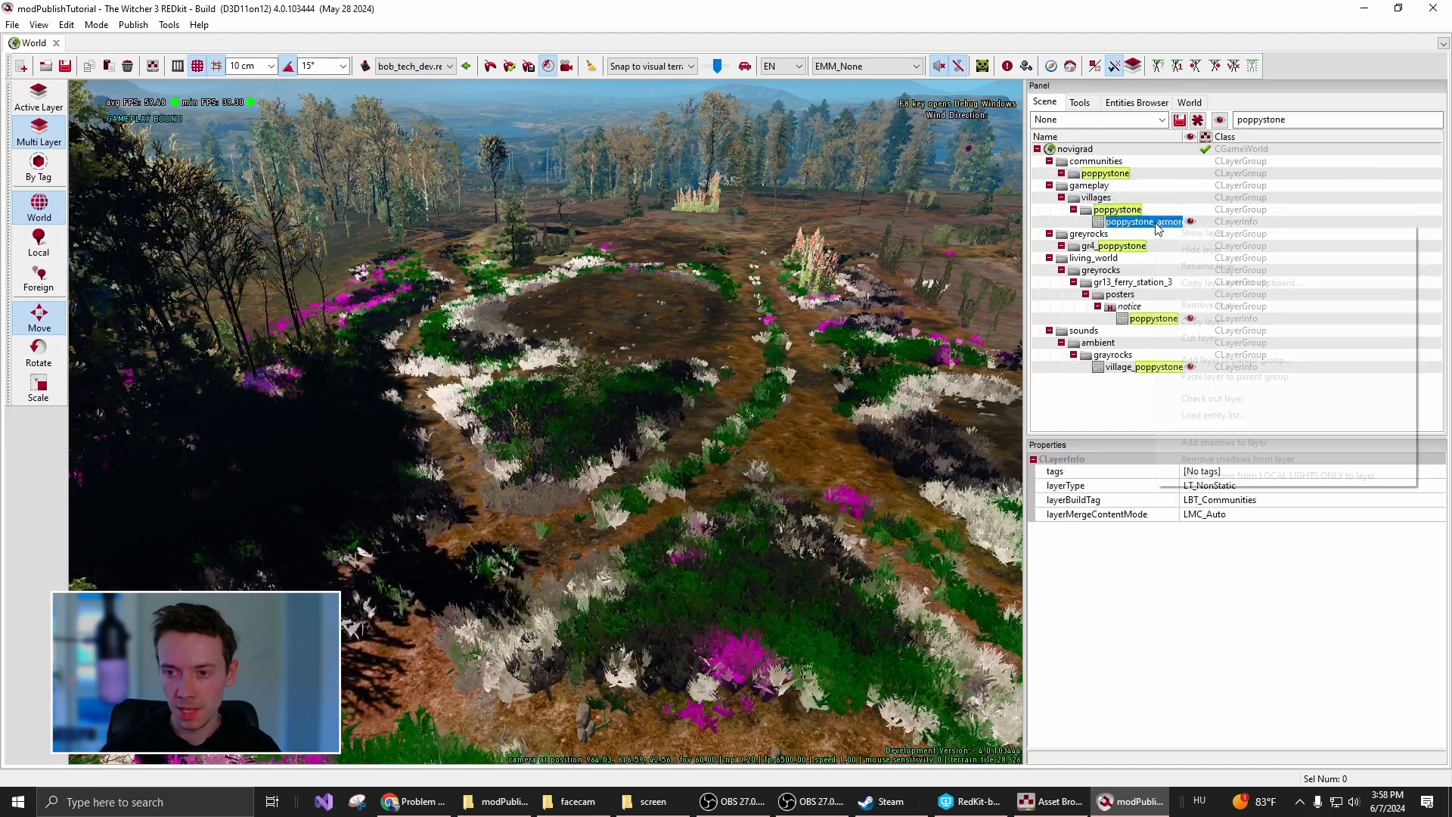
right_click(1154, 222)
left_click(1203, 233)
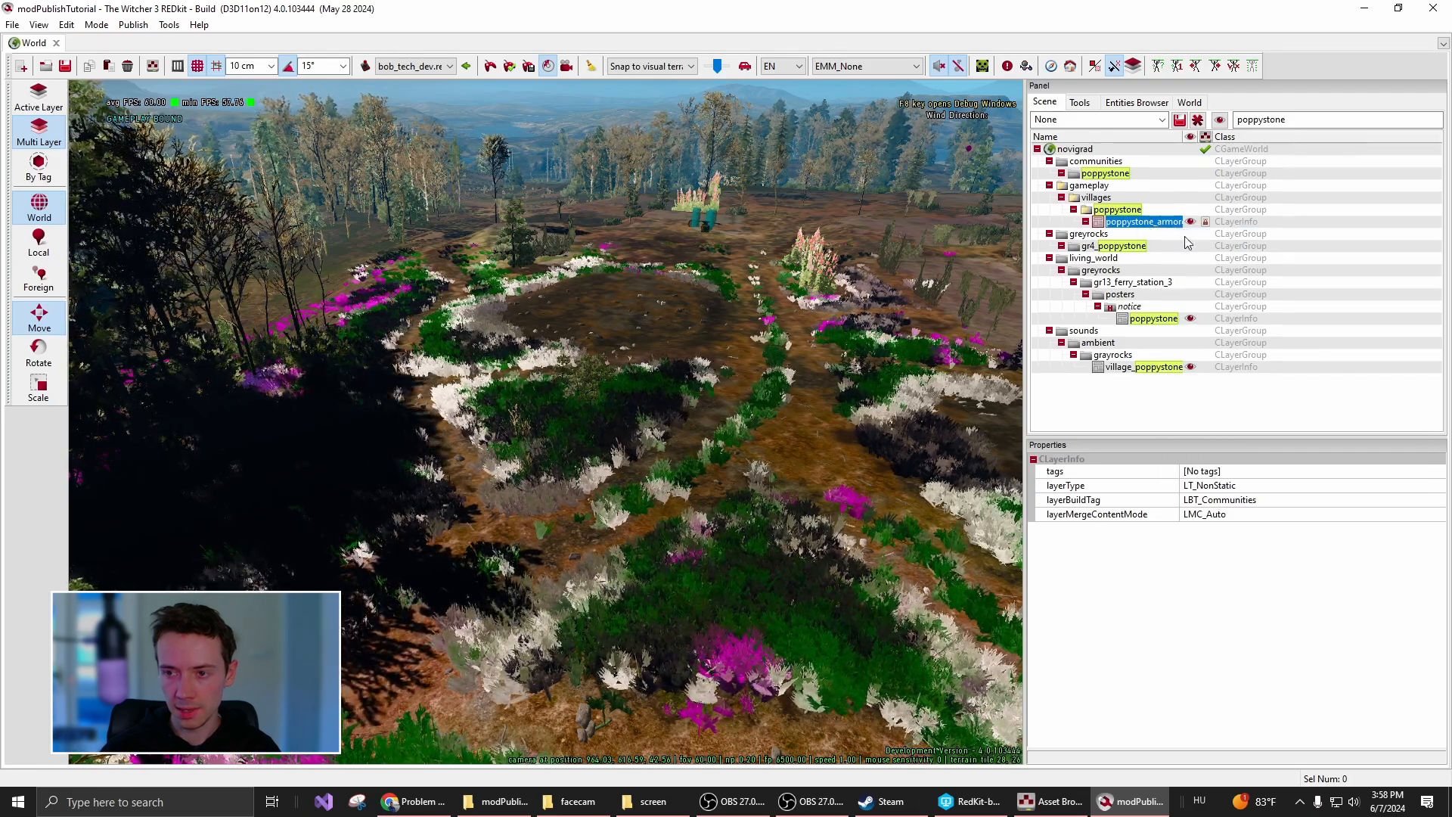
Clear the scene filter and select the poppystone group under gameplay villages in the full layer tree
double_click(1295, 119)
key("BackSpace")
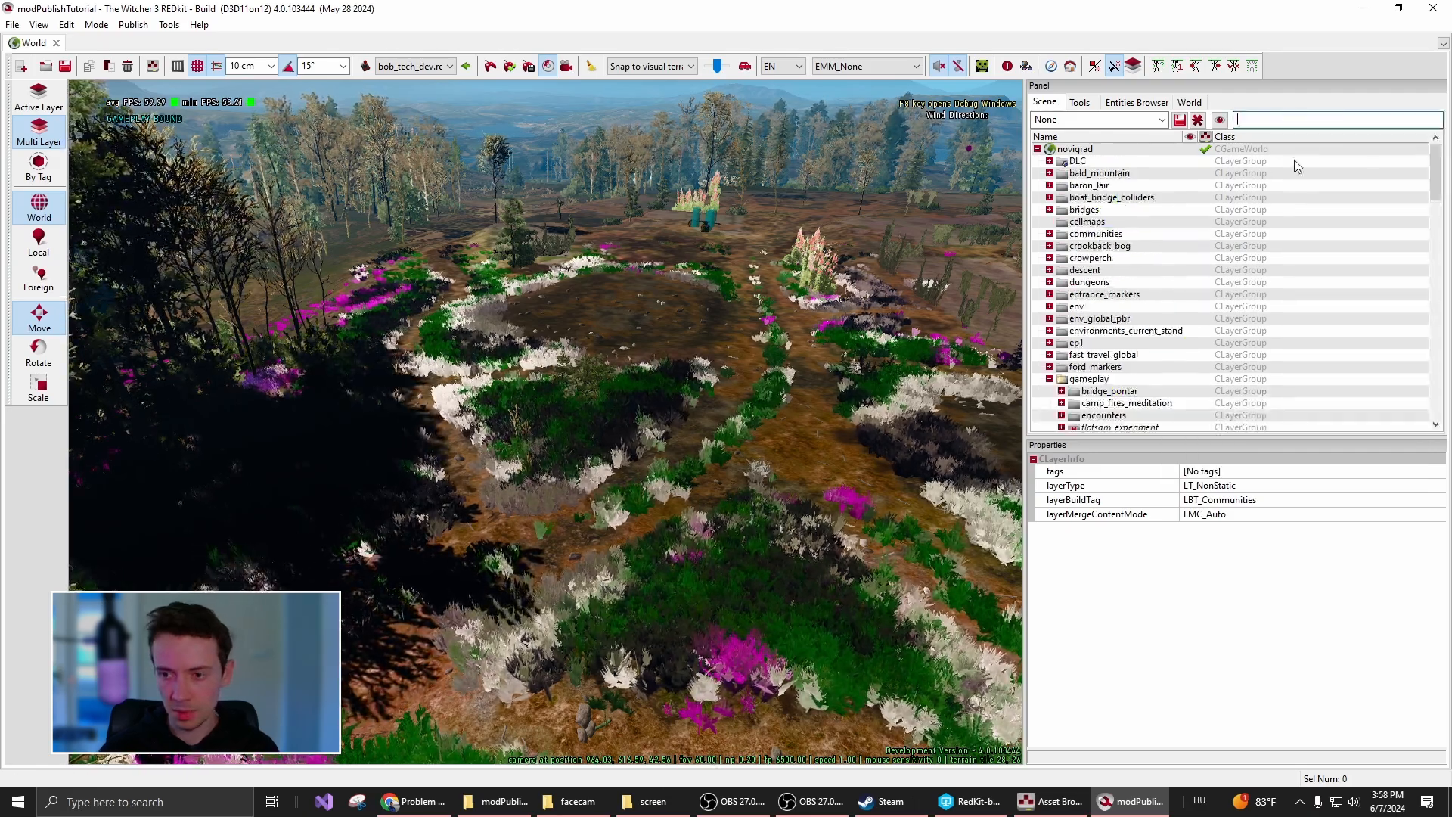
scroll(1115, 325, "down", 3)
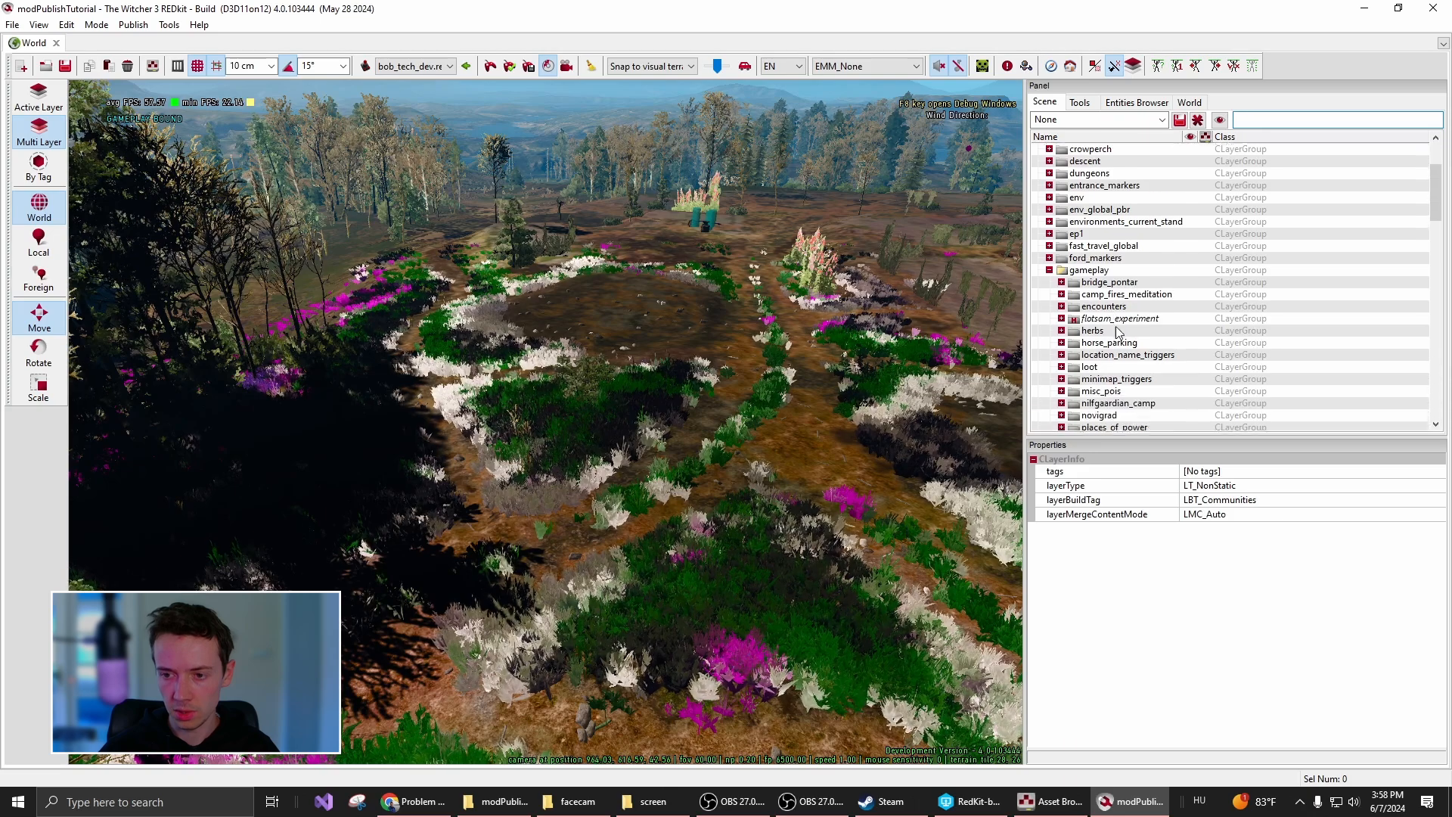
scroll(1116, 332, "down", 3)
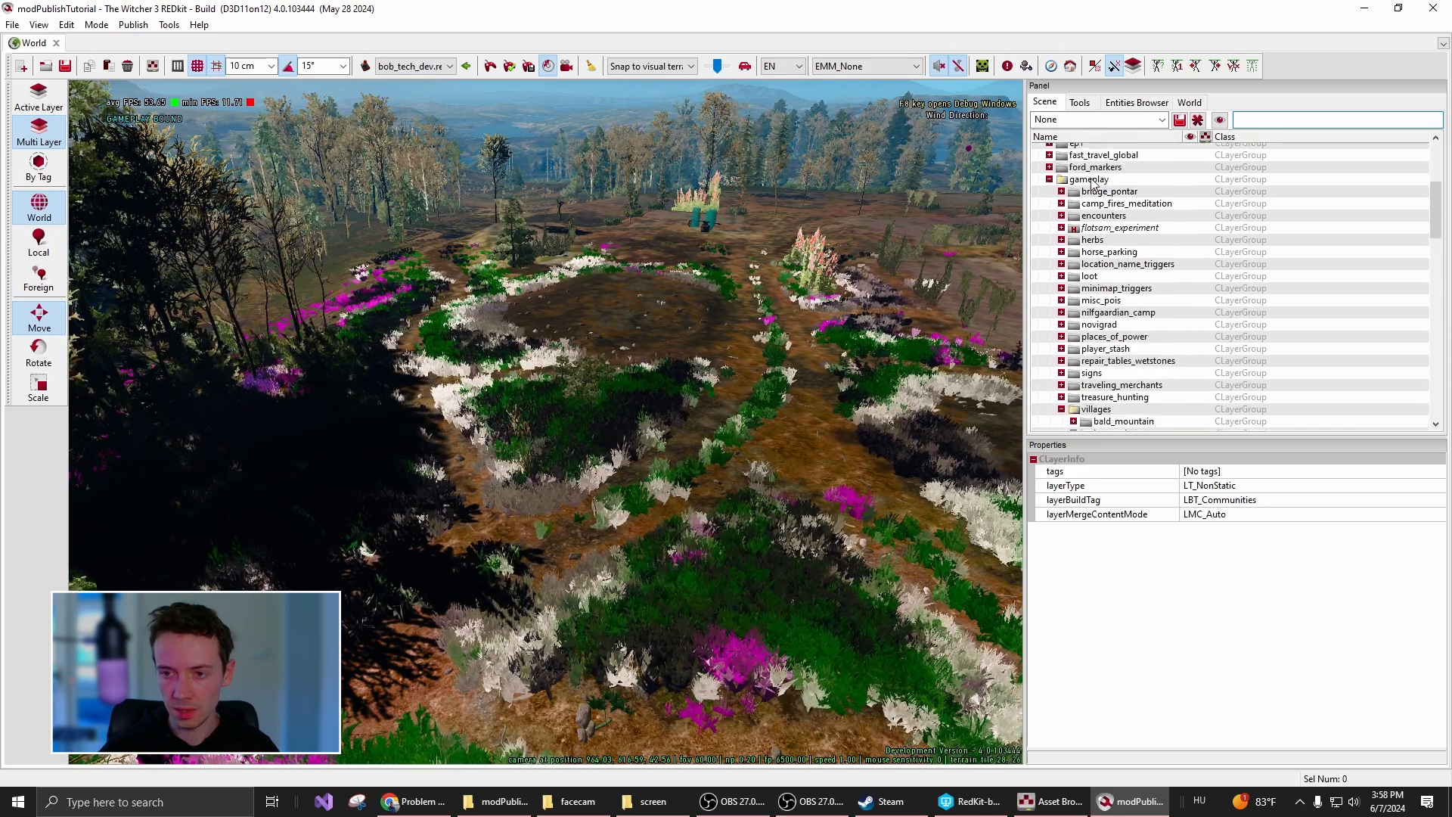
scroll(1092, 183, "down", 3)
scroll(1098, 325, "down", 6)
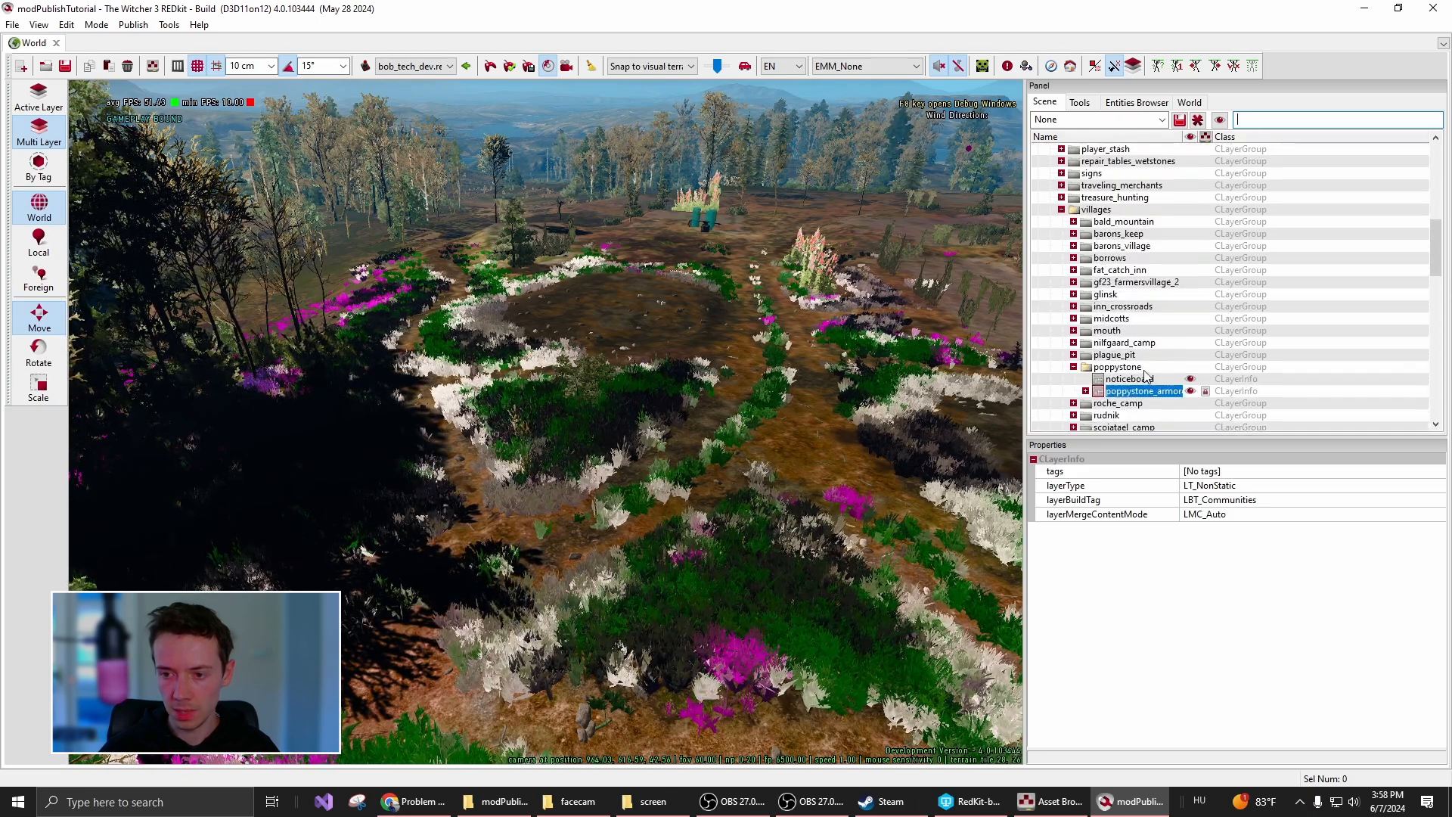
left_click(1115, 303)
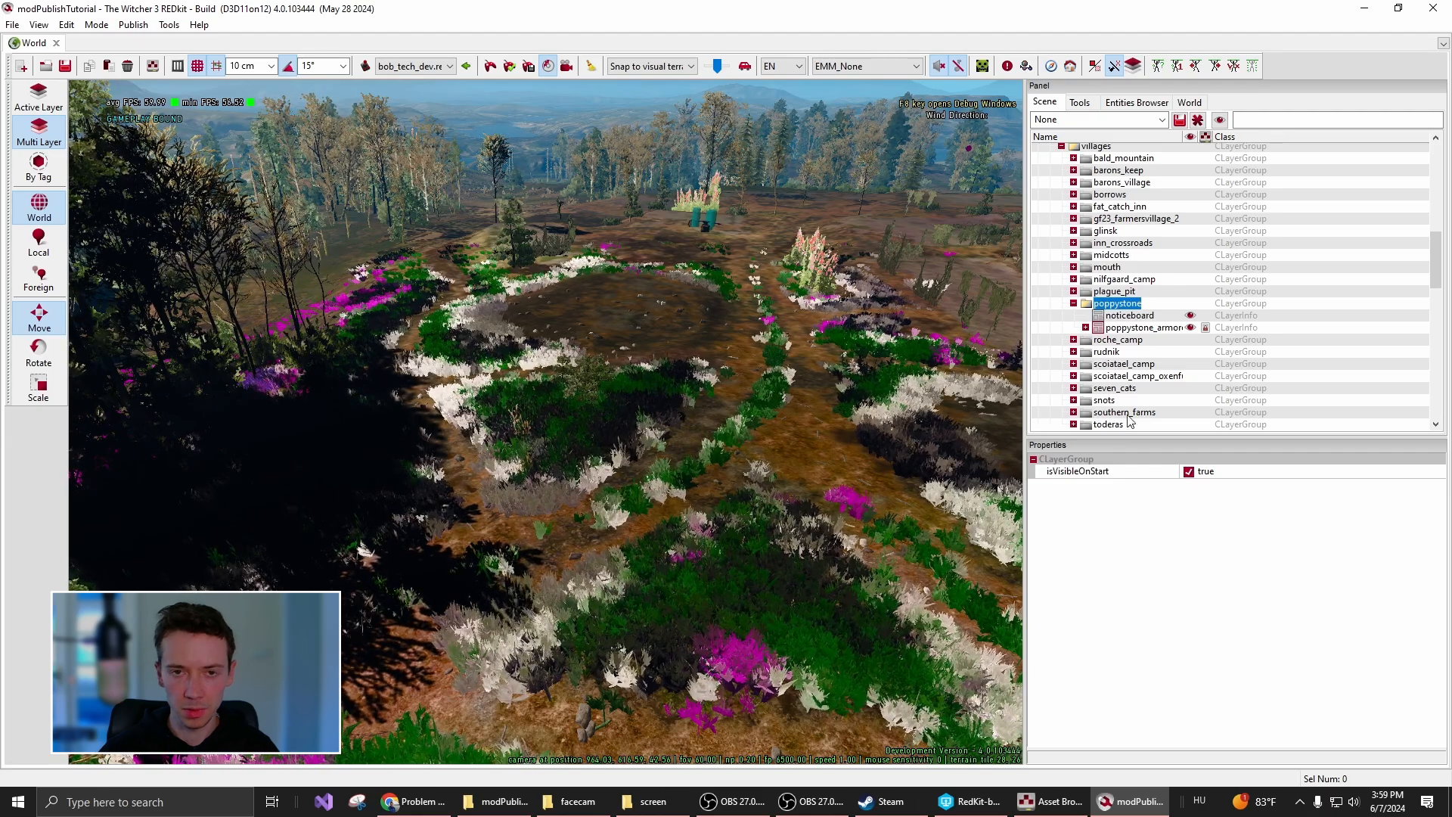
Add a layer named custom_house to the poppystone group with the Outdoor build tag and the Auto-static type
scroll(1153, 388, "down", 5)
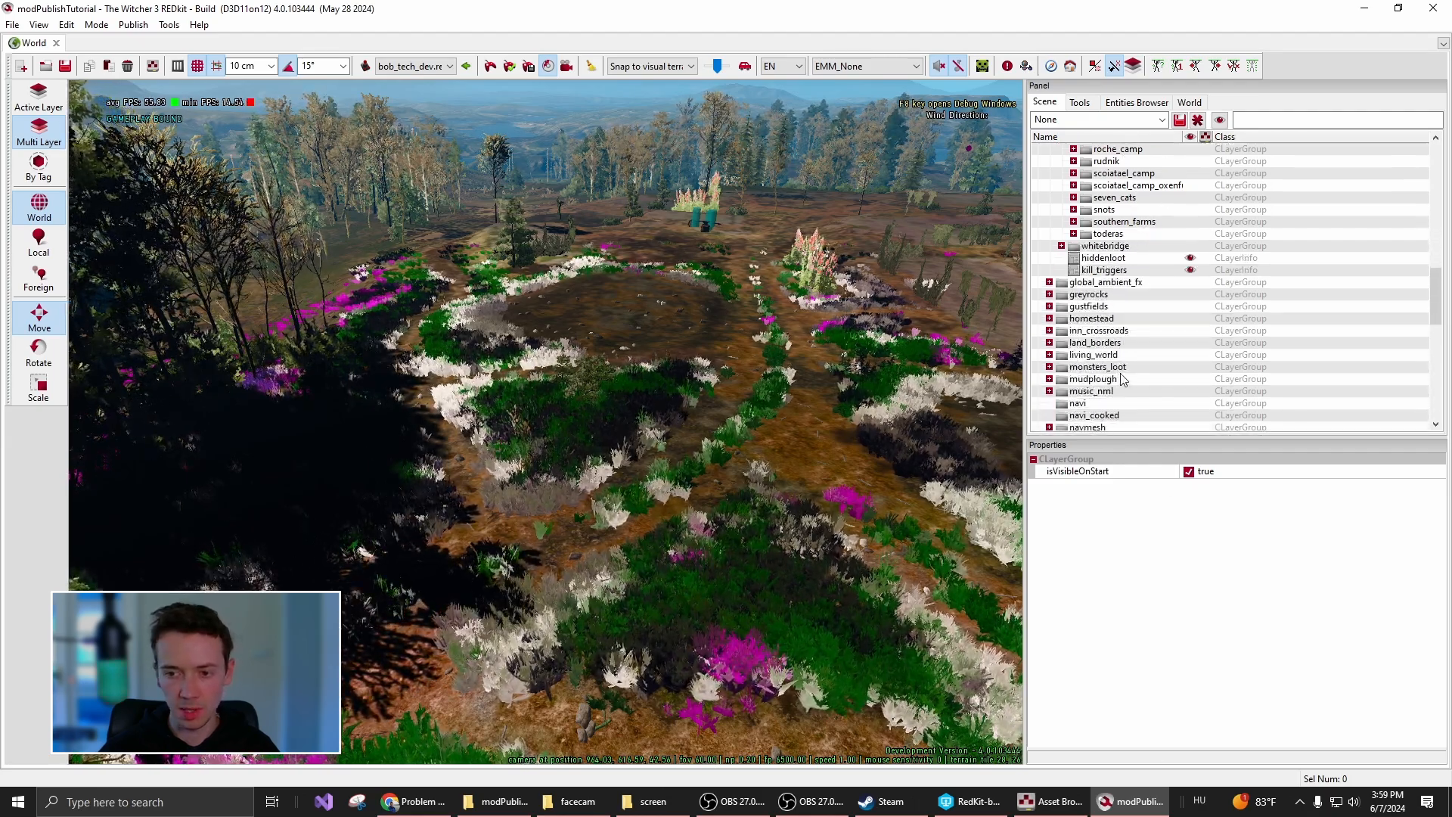
scroll(1132, 392, "up", 5)
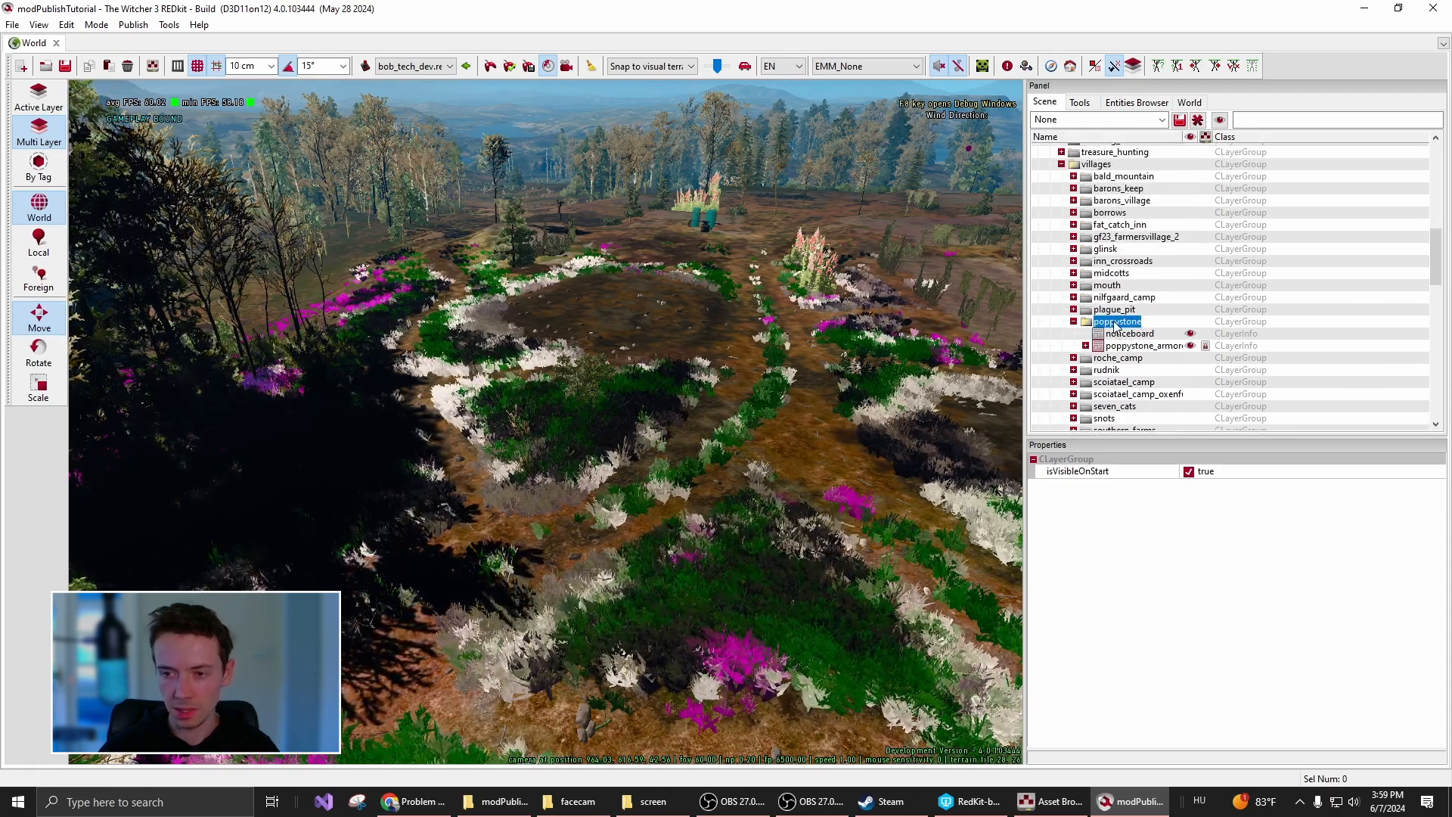
right_click(1115, 323)
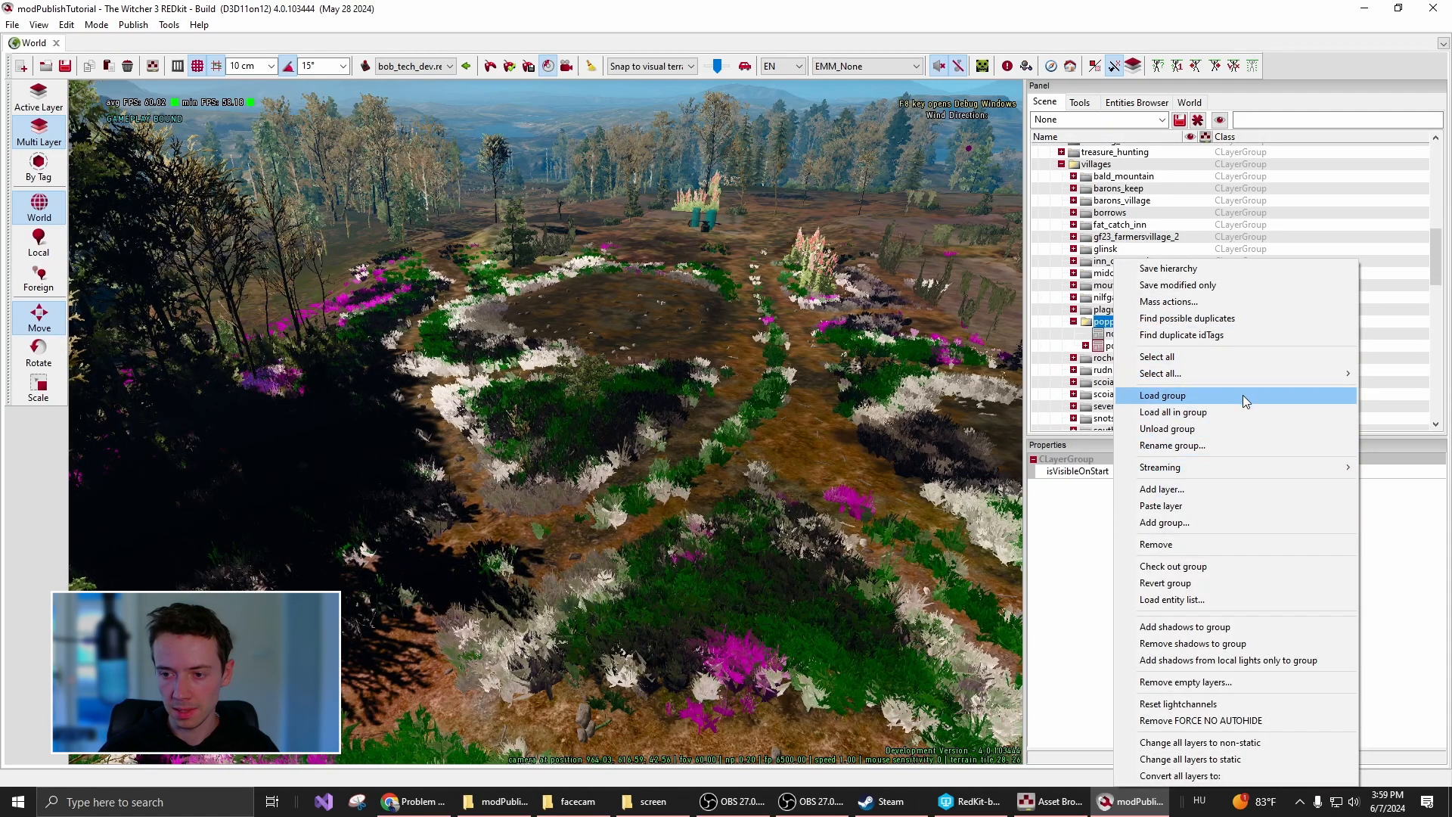
left_click(1196, 491)
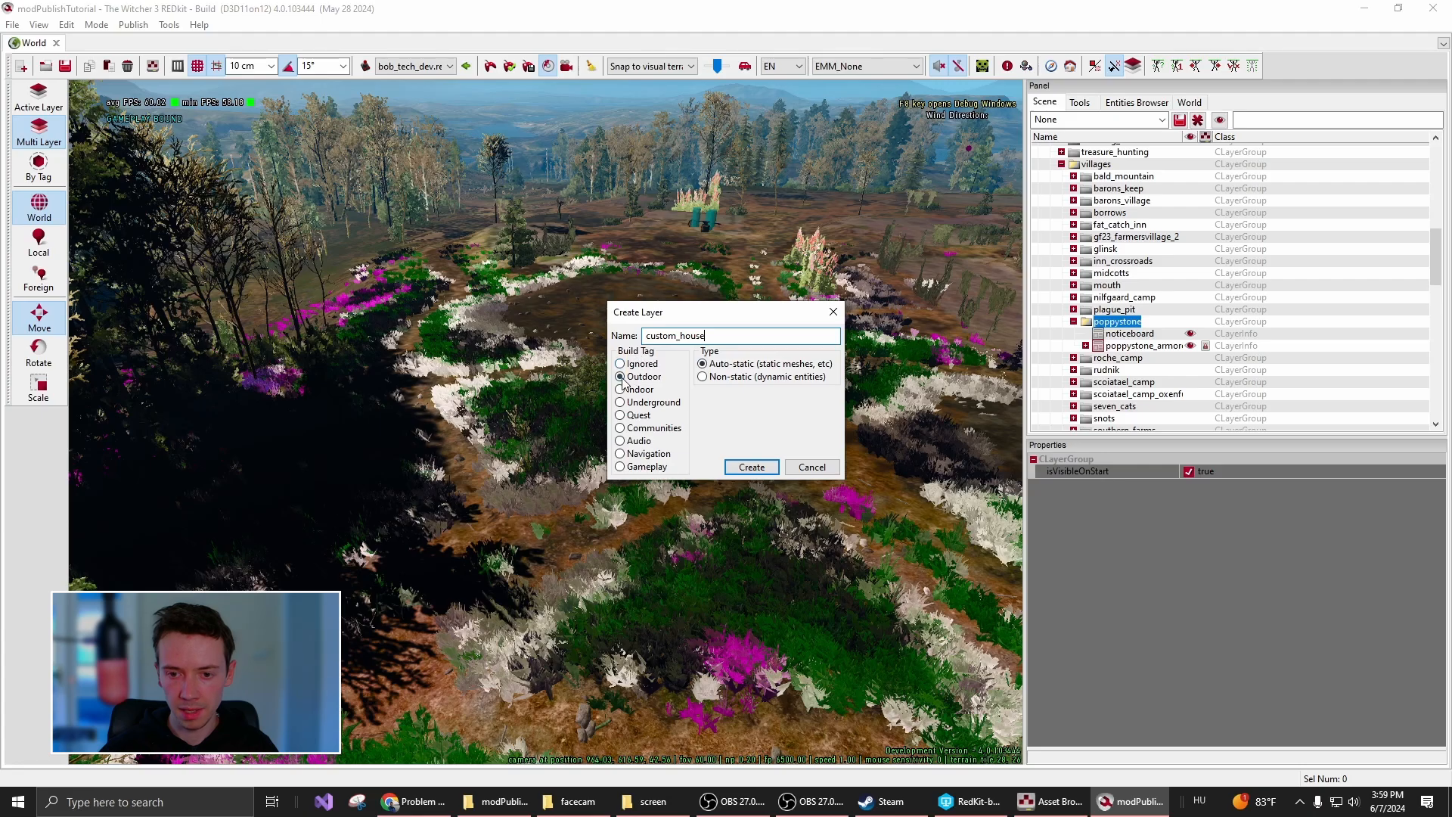
left_click(749, 469)
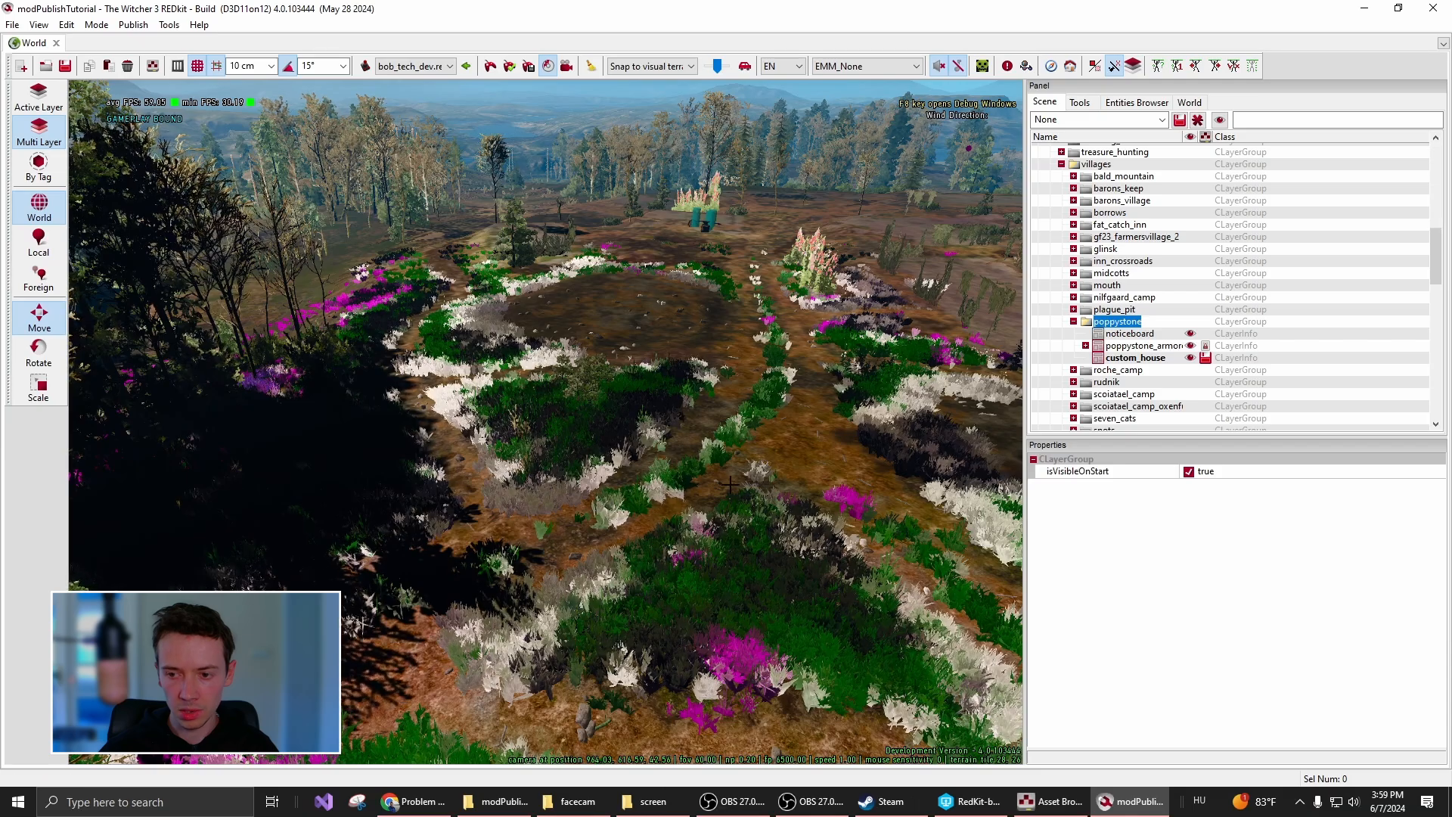
Select the custom_house layer in the poppystone group as the target for new entities
right_click_drag(731, 484, 628, 469)
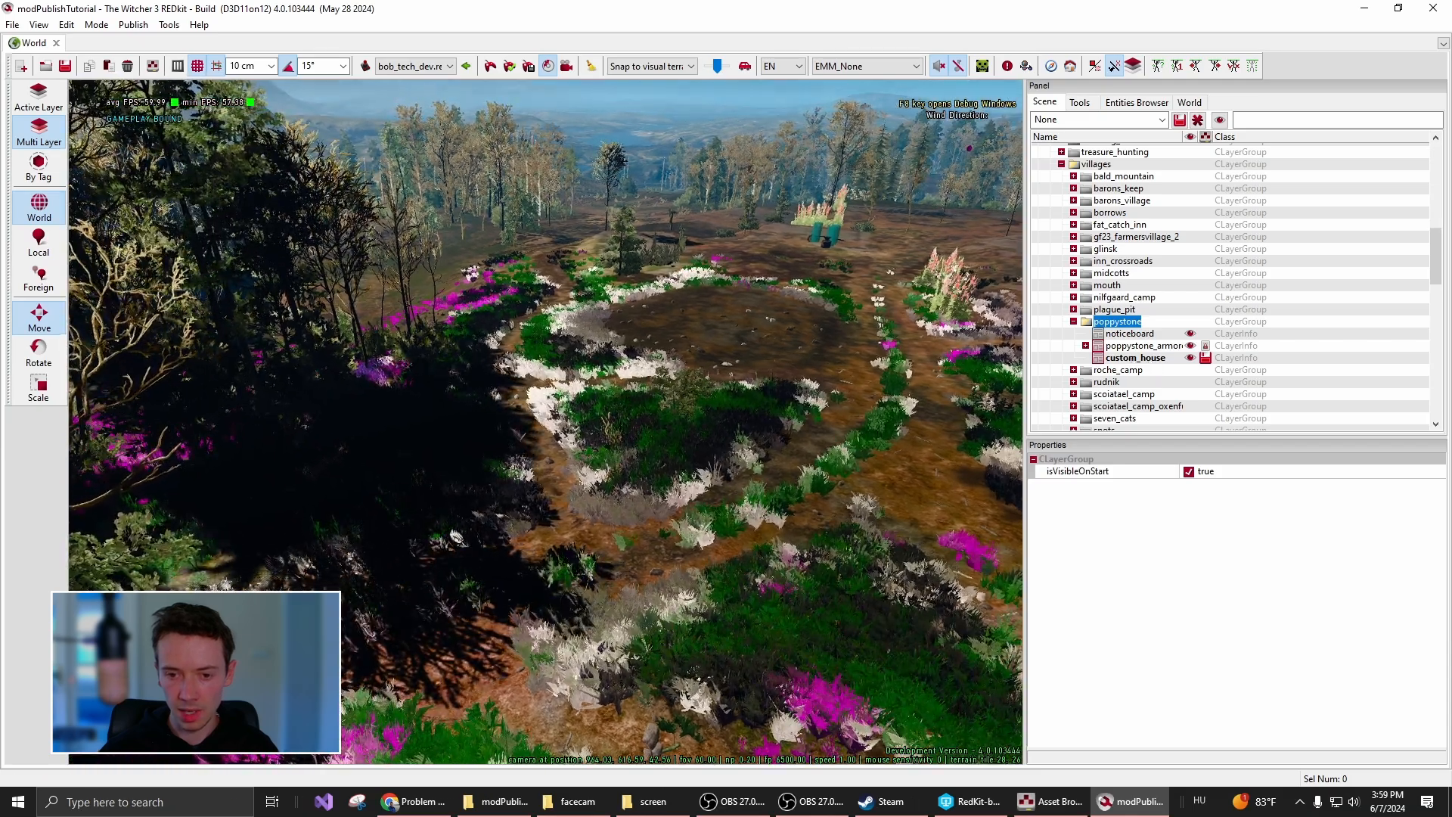
left_click(1132, 358)
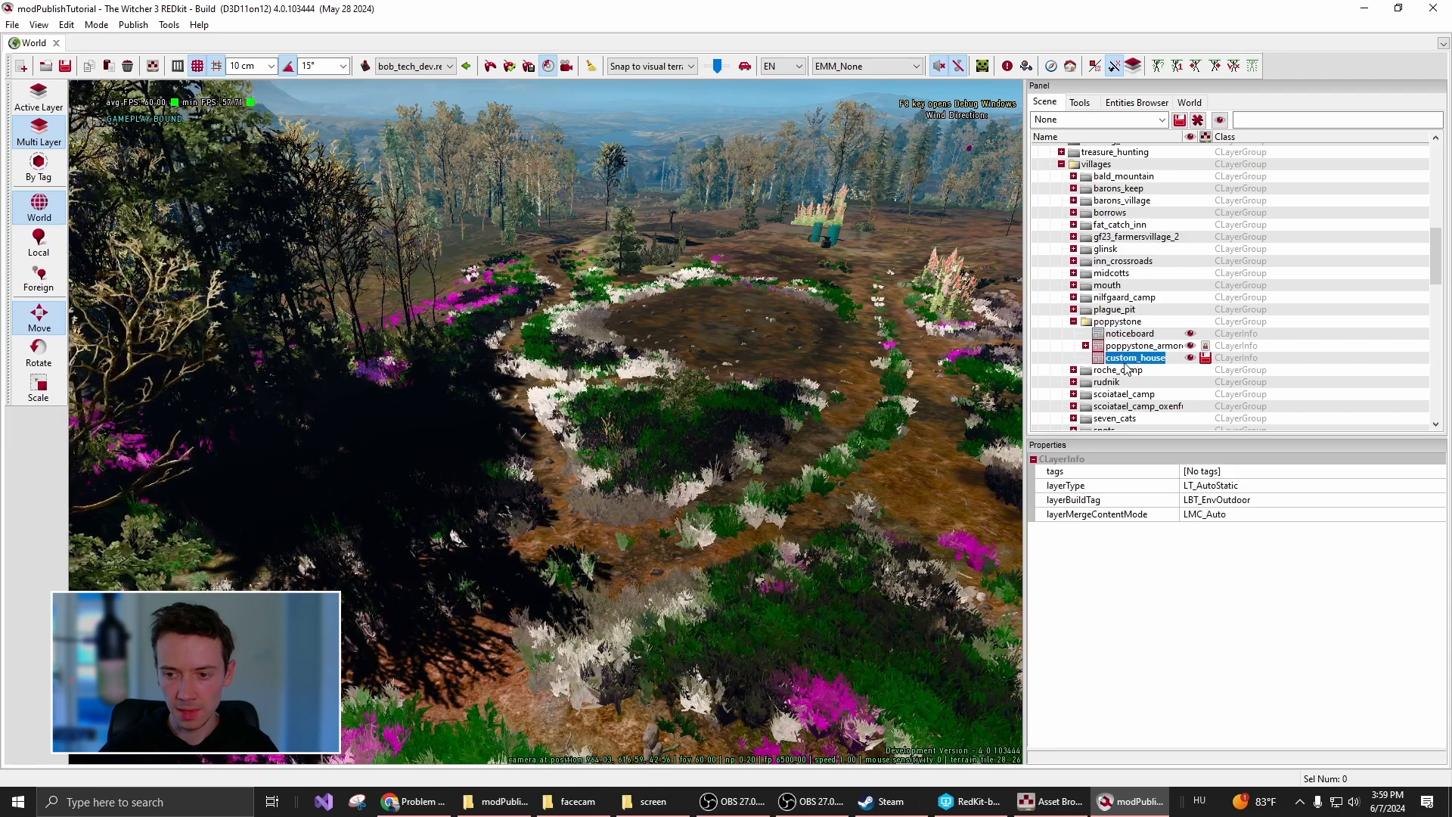
key("Up")
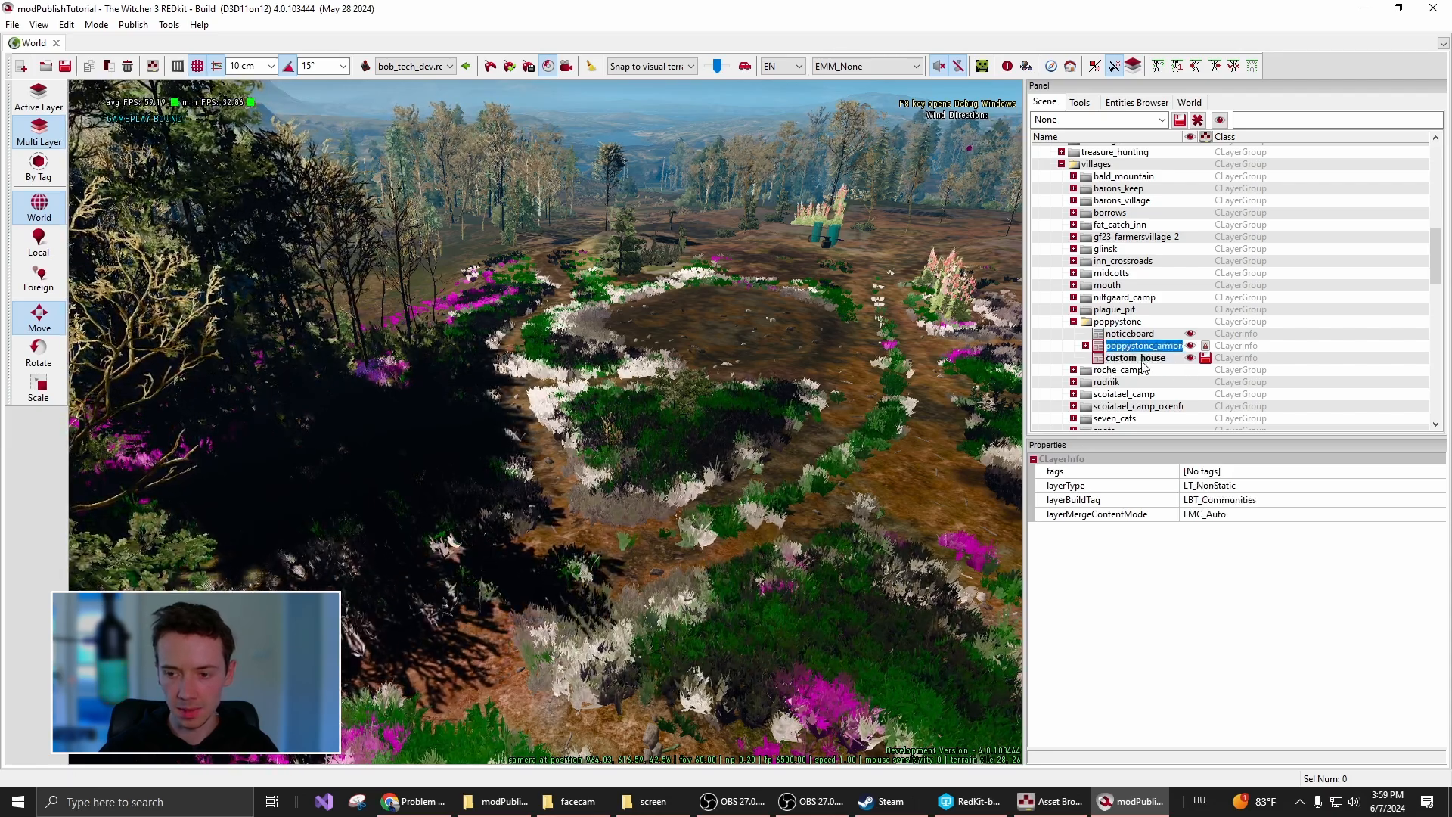
key("Down")
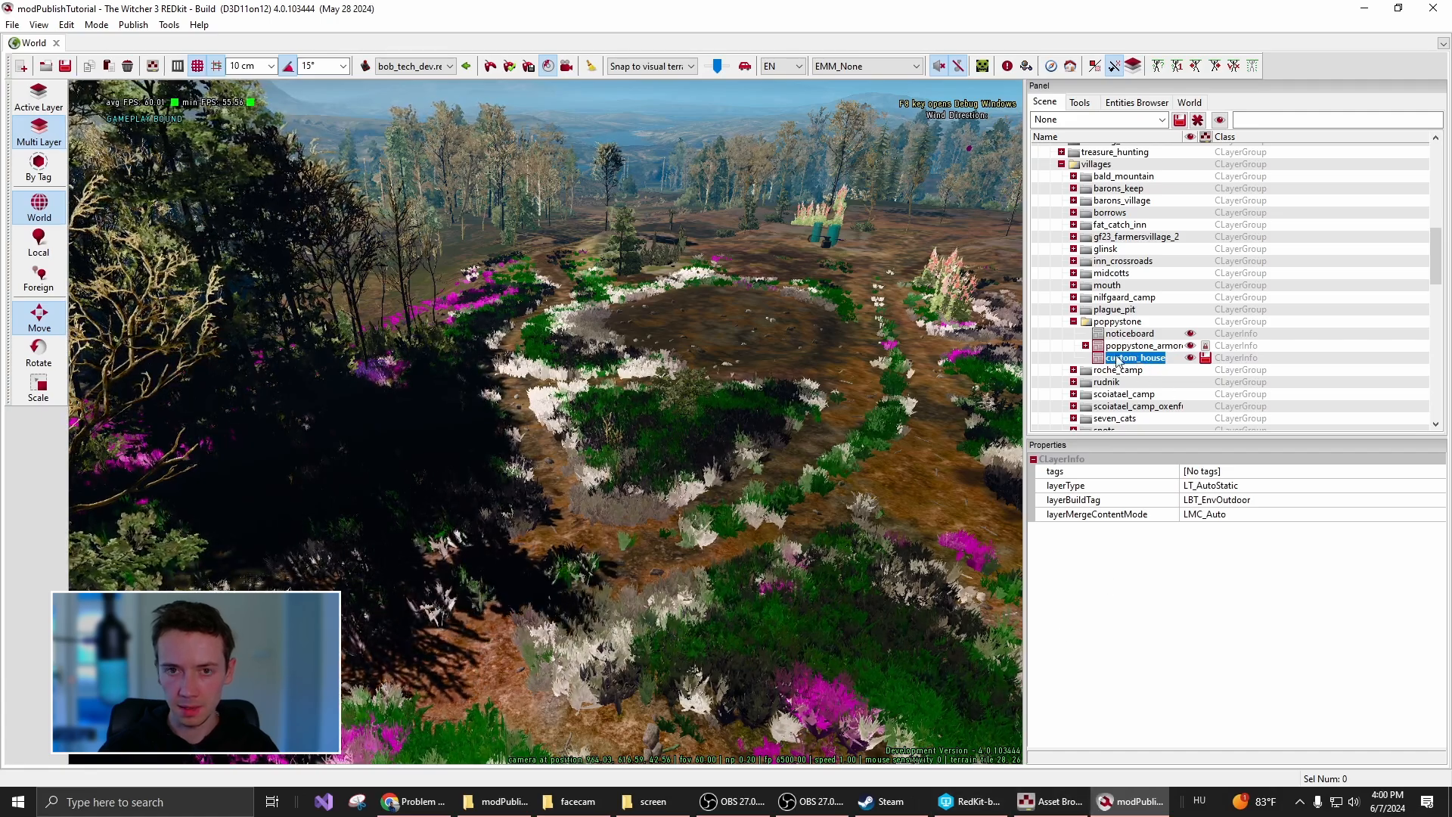
Switch to the Asset Browser and search the depot for kaertro_house_big_old_exterior
left_click(1051, 802)
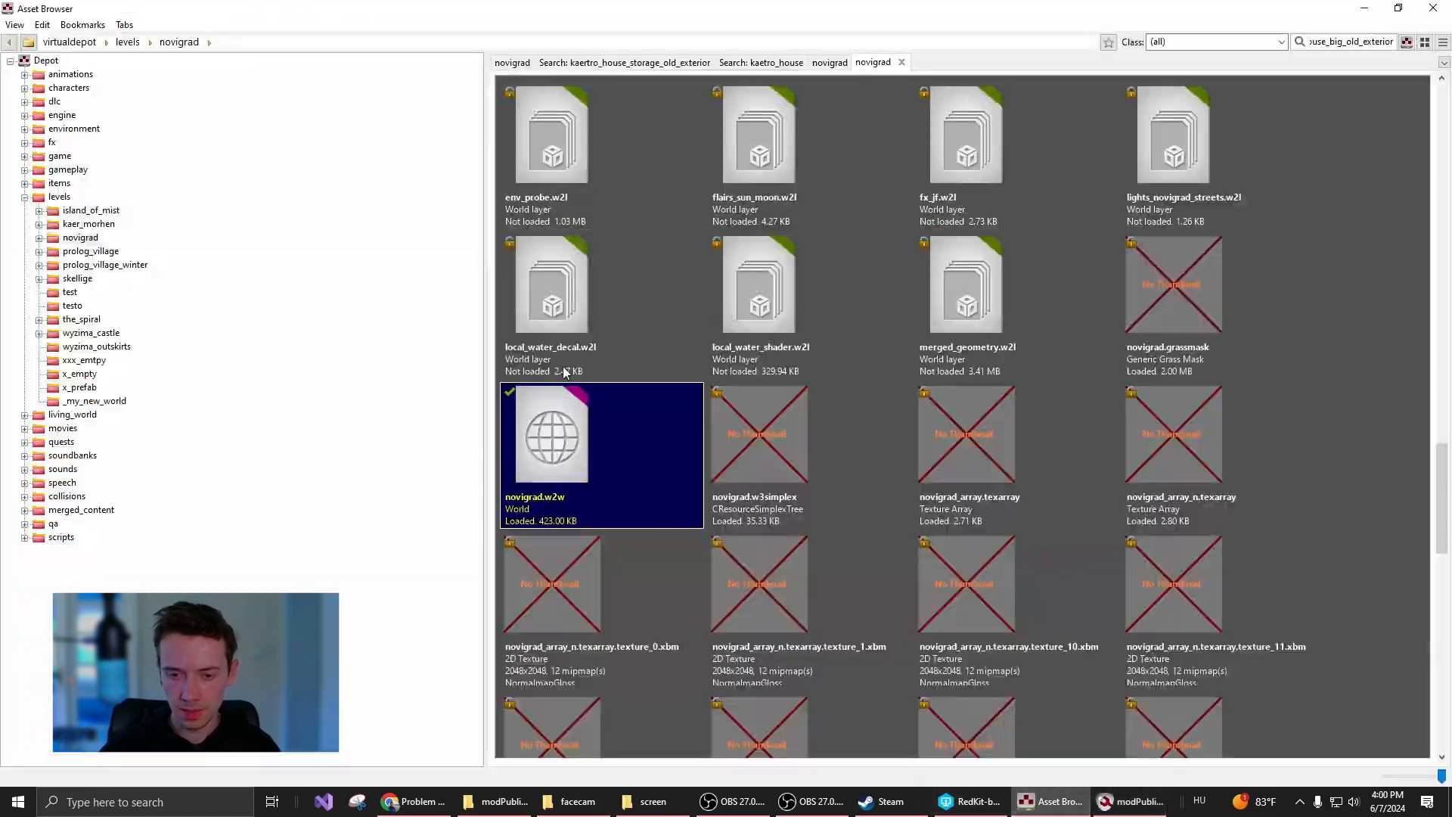
double_click(1351, 42)
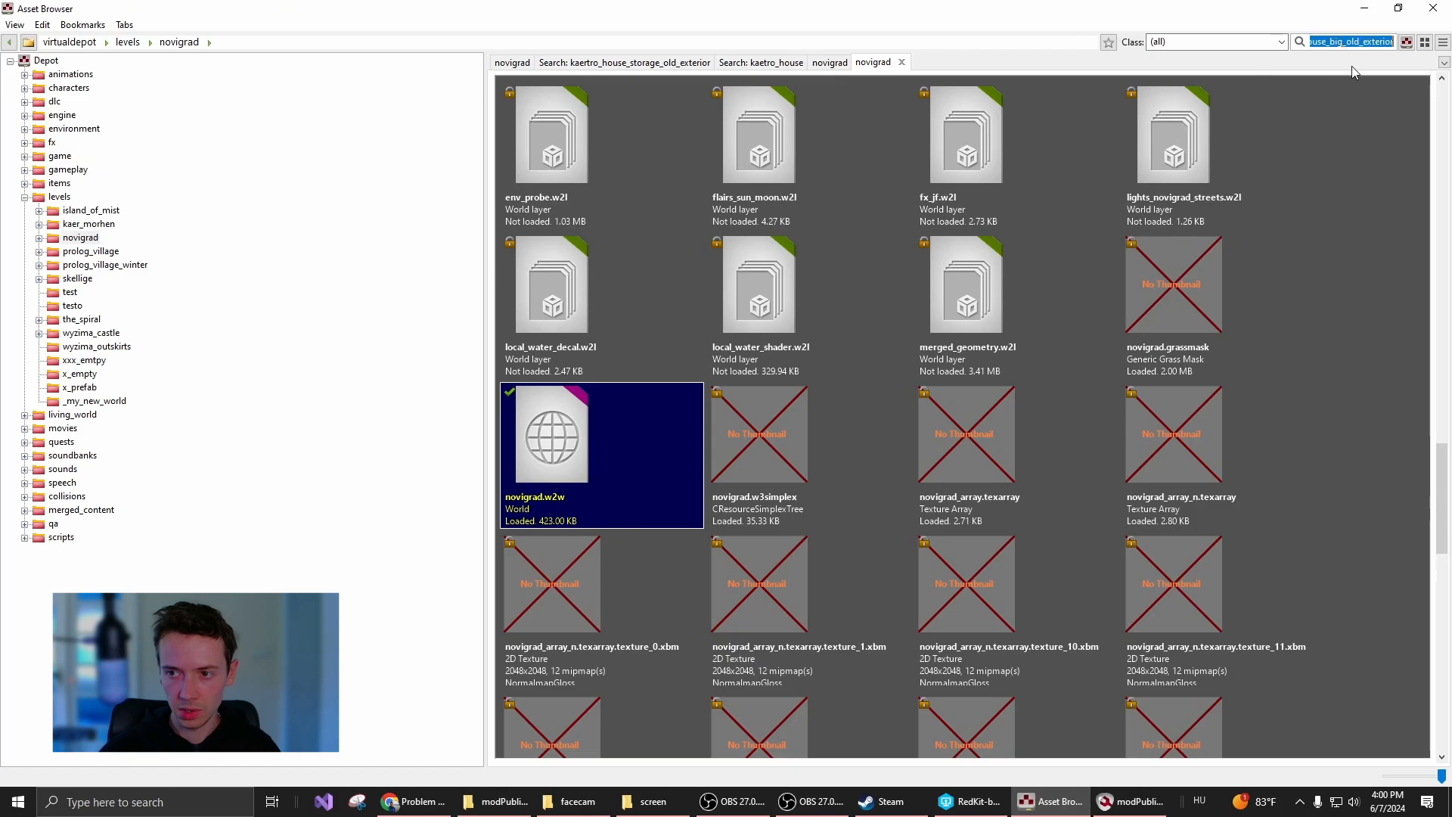
left_click(1347, 43)
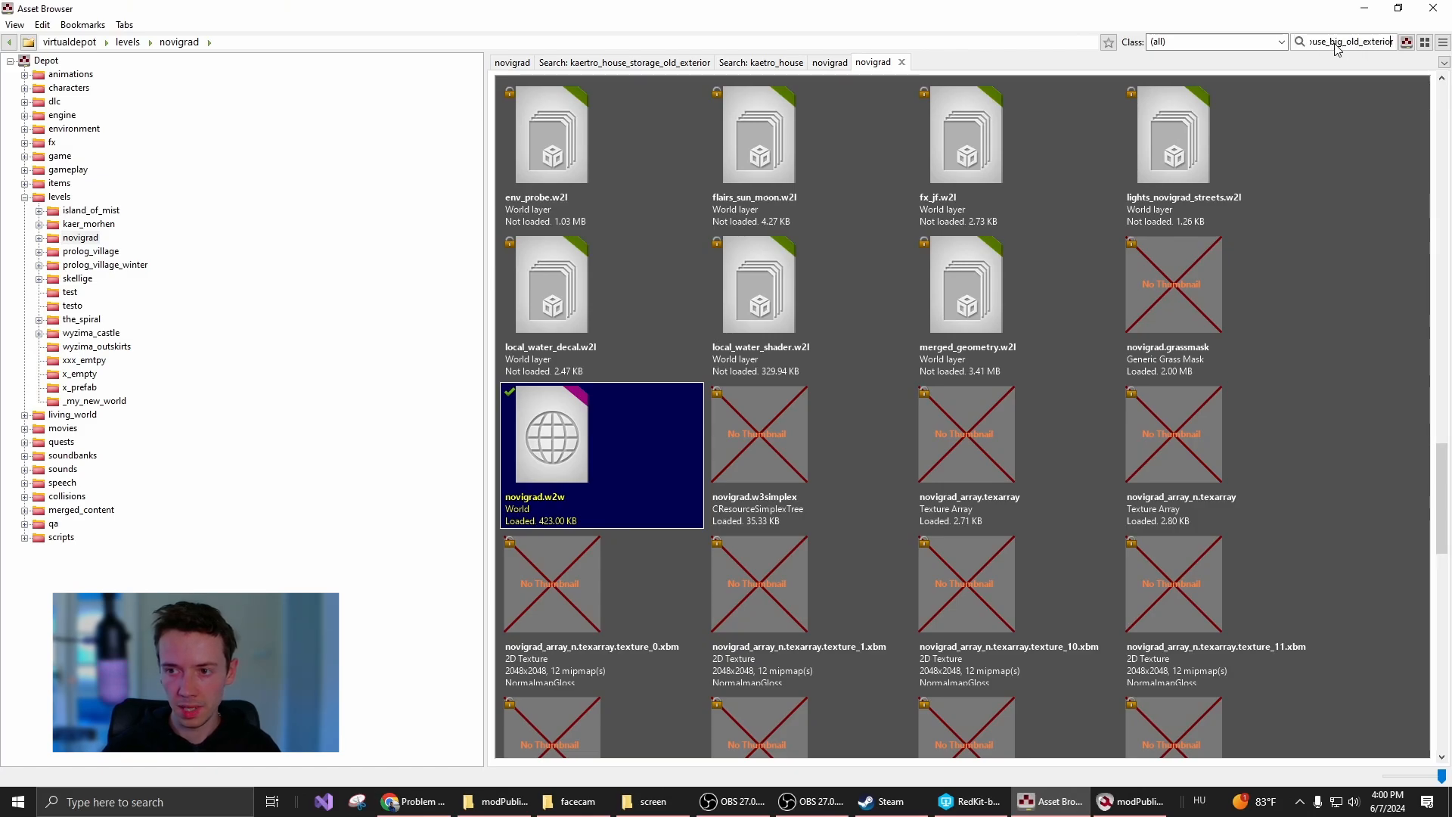
key("Left")
key("Left")
key("Left")
key("Left")
key("Left")
key("Left")
key("Left")
key("Left")
key("Left")
key("Left")
key("Left")
key("Left")
key("Left")
key("Left")
key("Left")
key("Left")
key("Left")
key("Left")
key("Left")
key("Left")
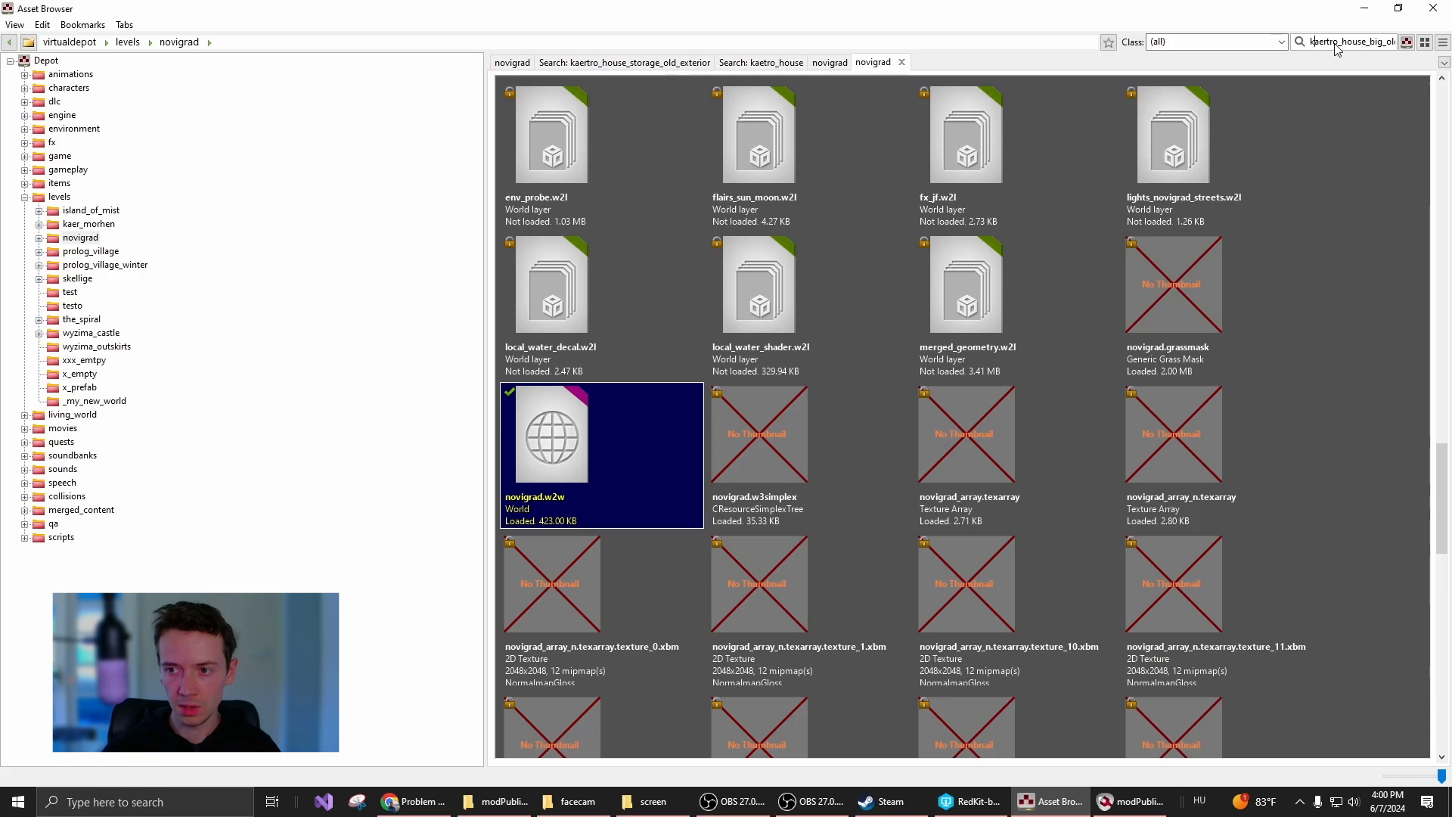
key("Right")
key("Right")
key("Right")
key("Right")
key("Right")
key("Right")
key("Right")
key("Right")
key("Right")
key("Right")
key("Right")
key("Right")
key("Right")
key("Right")
key("Right")
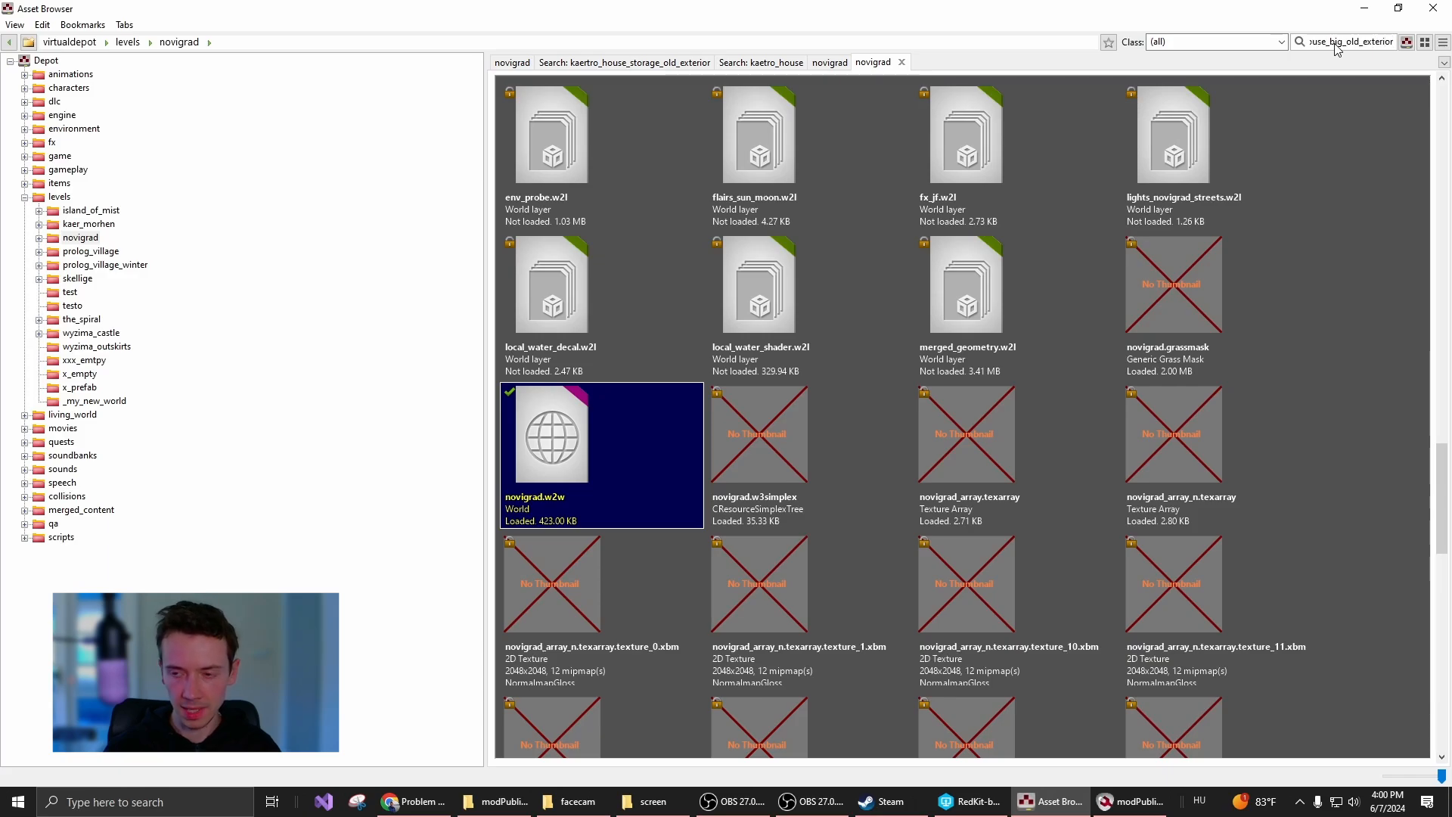
key("Return")
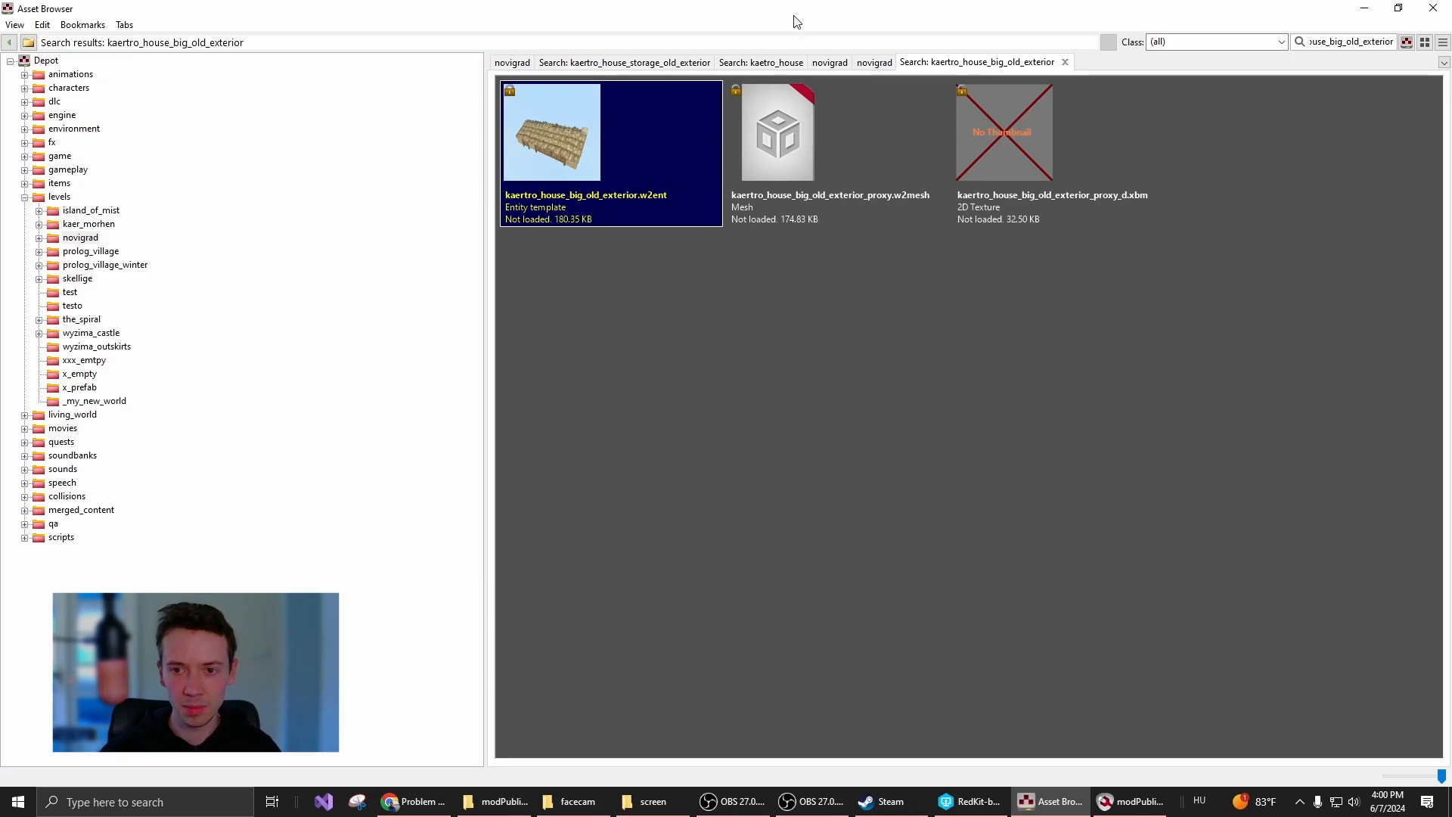
Place the kaertro_house_big_old_exterior.w2ent entity template in the world on the custom_house layer and check its entry in the layer tree
left_click_drag(793, 16, 296, 575)
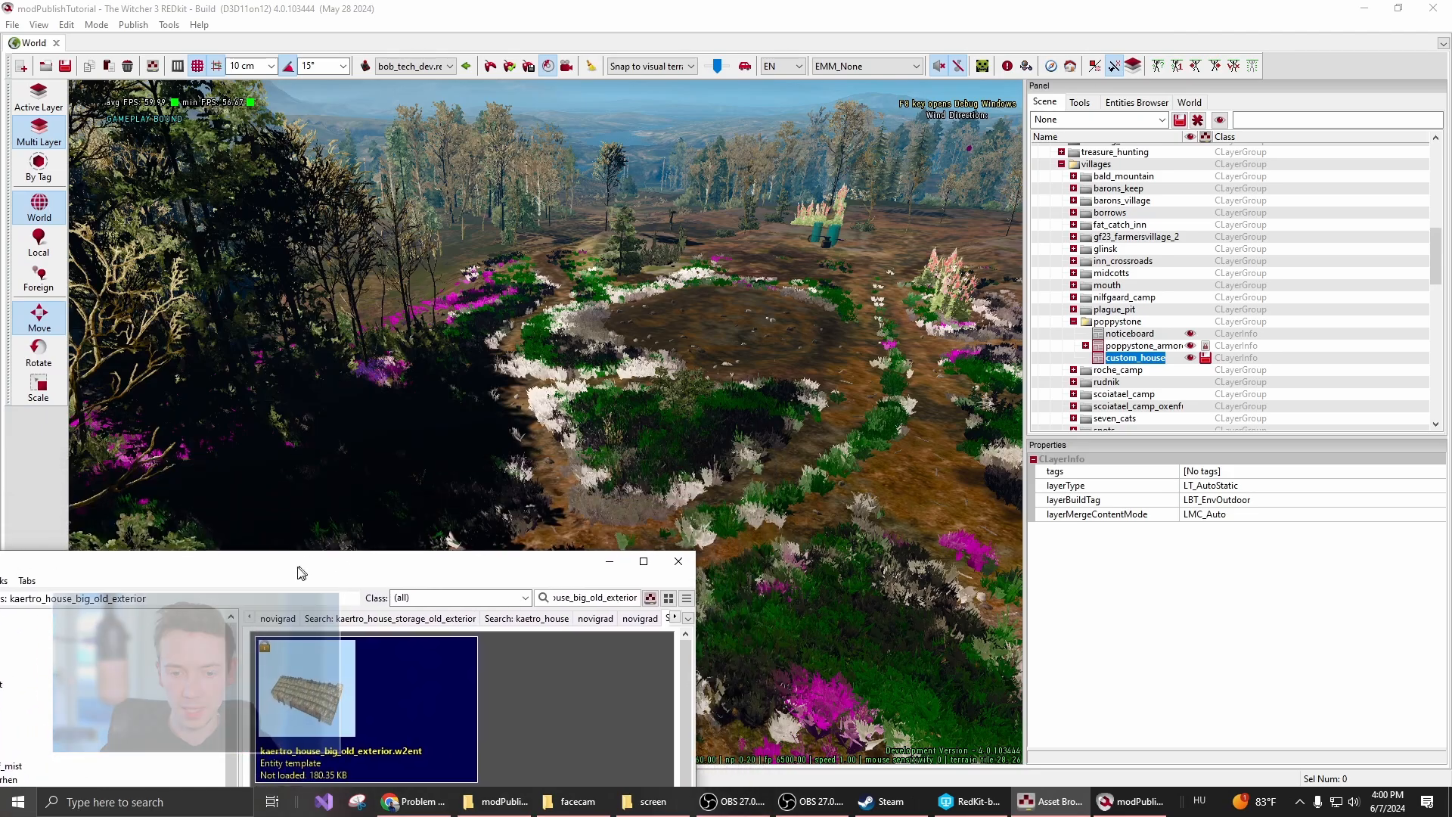
left_click_drag(336, 699, 555, 496)
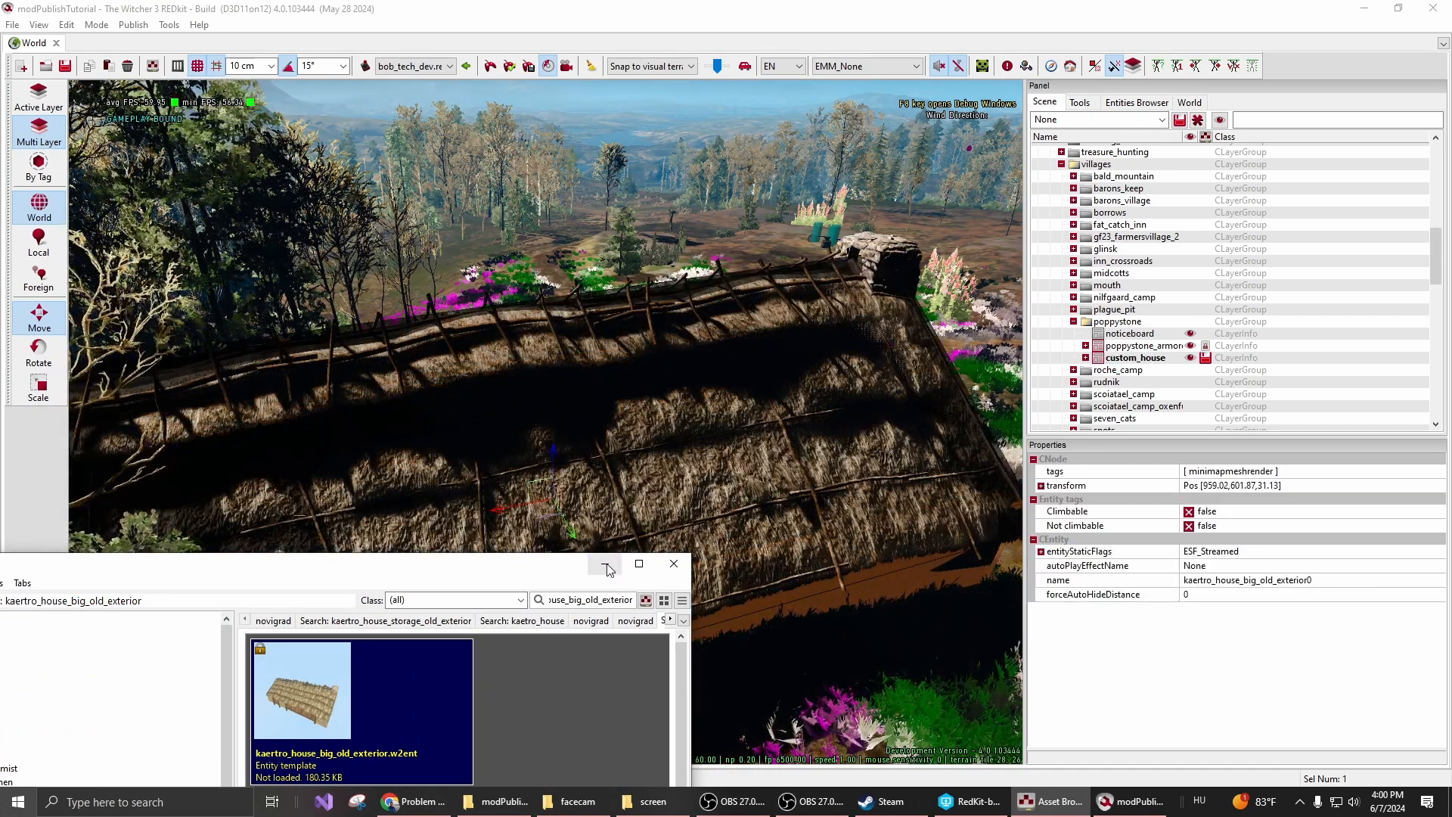
left_click(606, 568)
right_click_drag(606, 570, 484, 582)
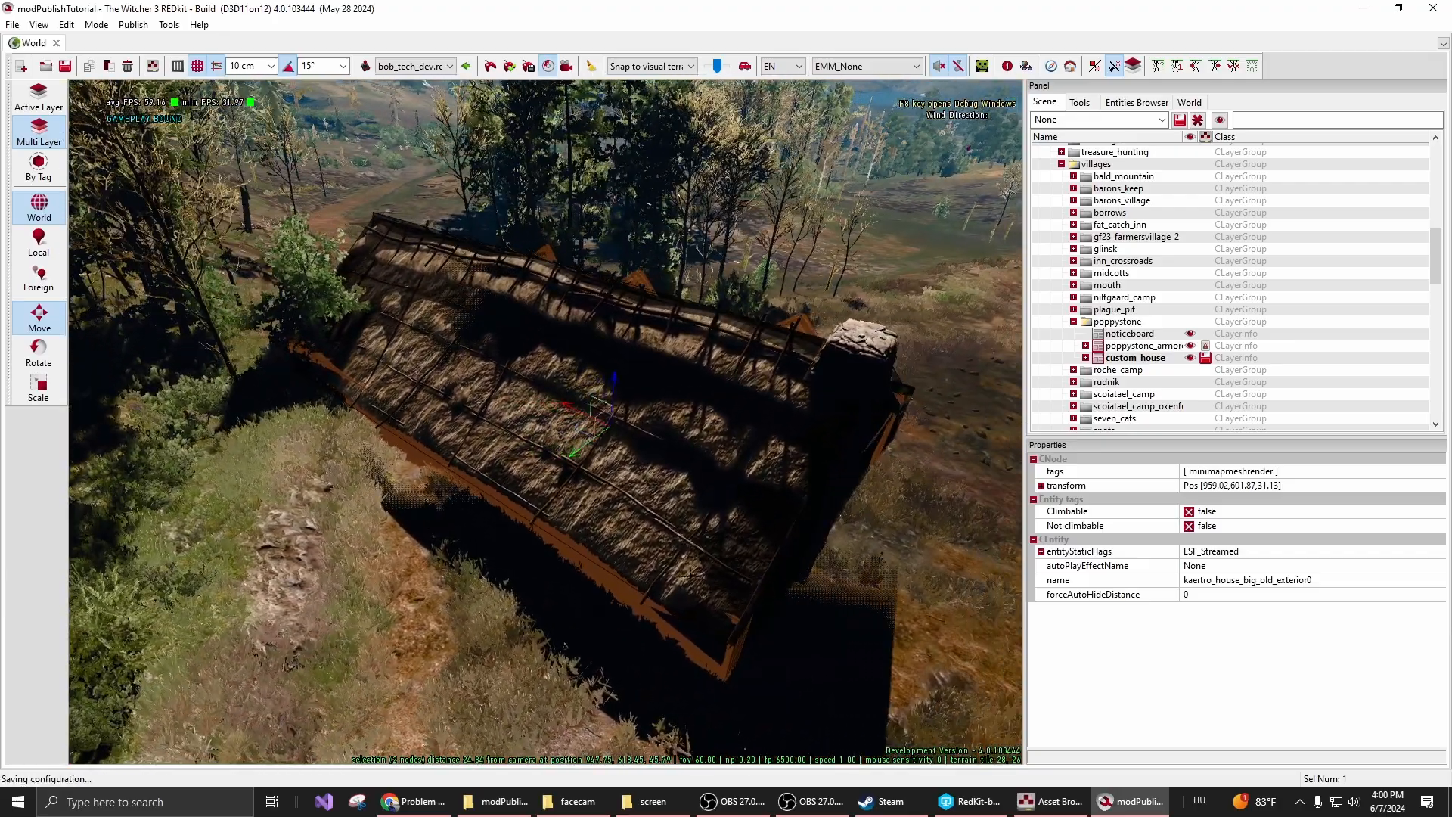
left_click(1086, 359)
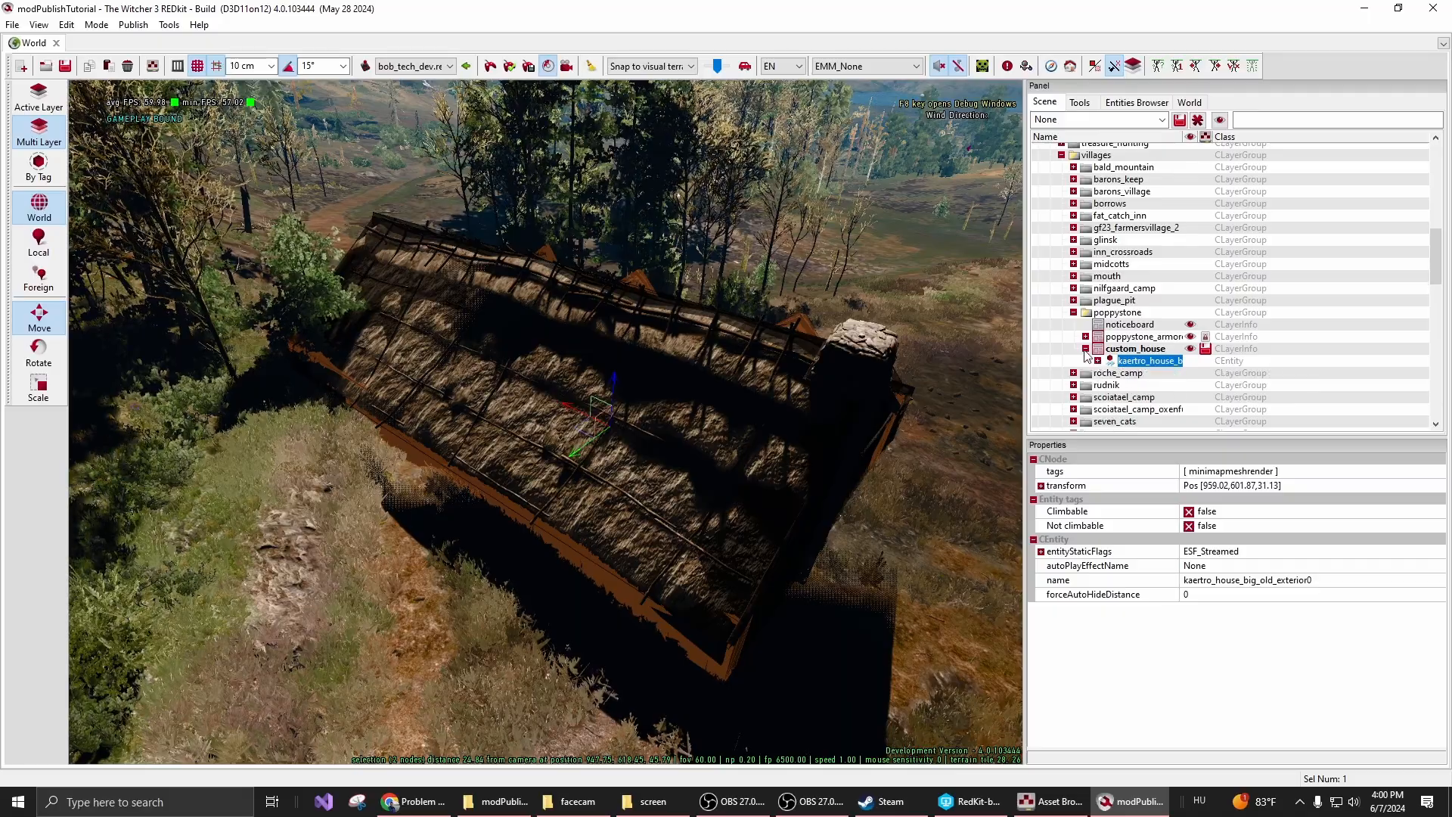
left_click(1086, 349)
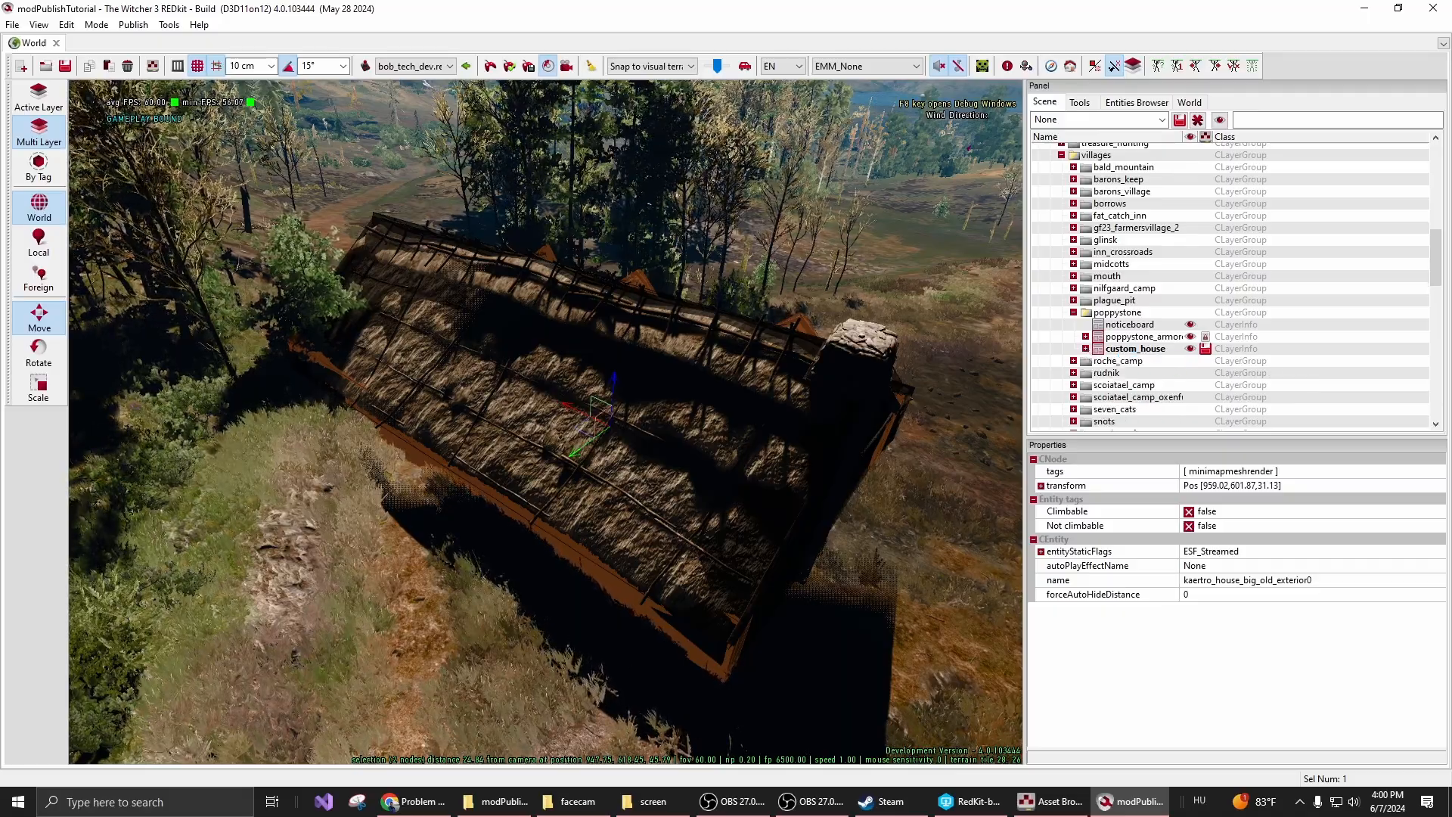
Move the placed house along the ground out of the trees to about 949.02, 601.60, 31.41
key("shift+d")
right_click_drag(544, 421, 257, 416)
key("shift+d")
key("shift+d")
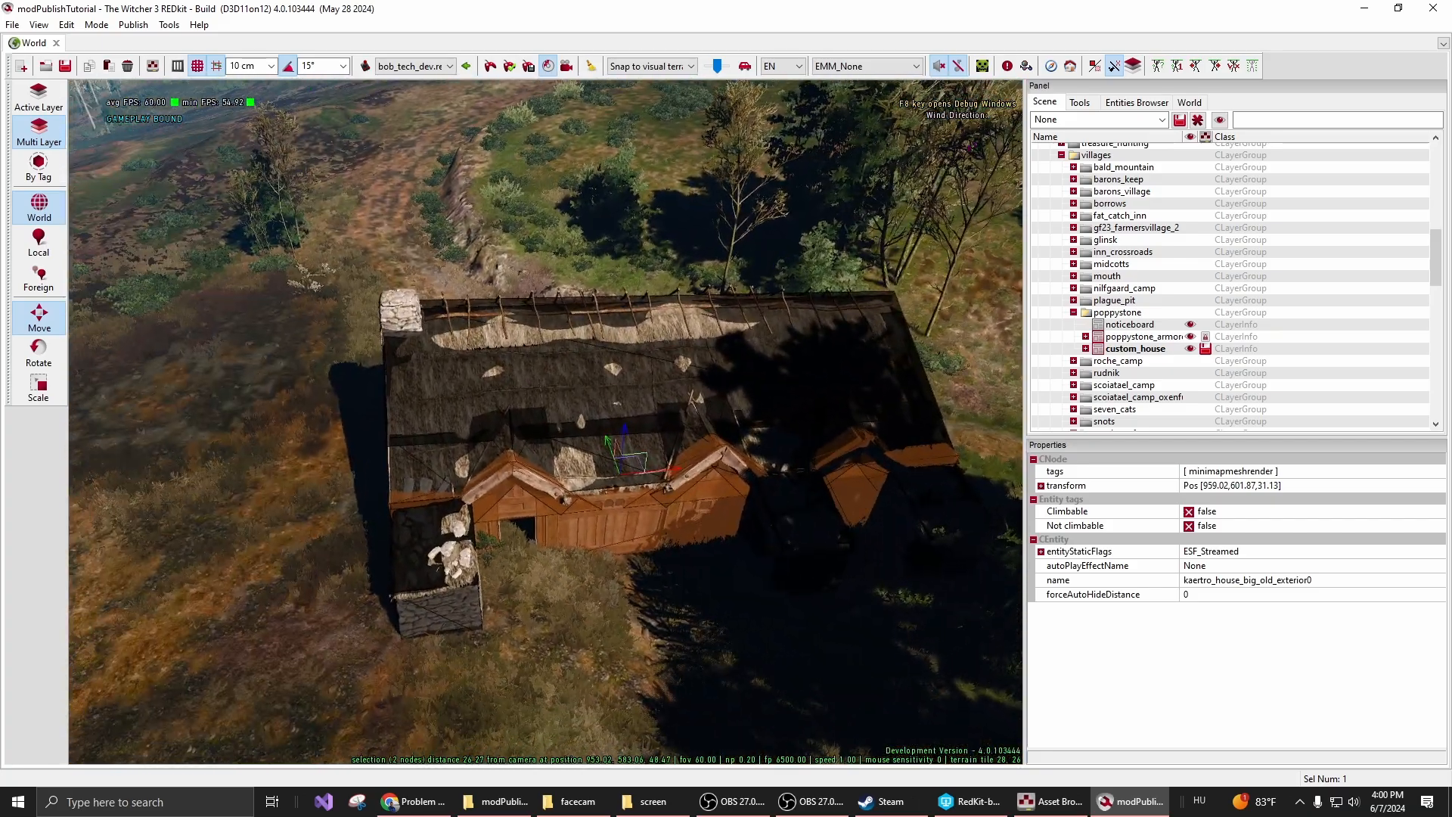
mouse_move(519, 442)
right_mouse_down()
mouse_move(598, 480)
mouse_move(514, 454)
right_mouse_up()
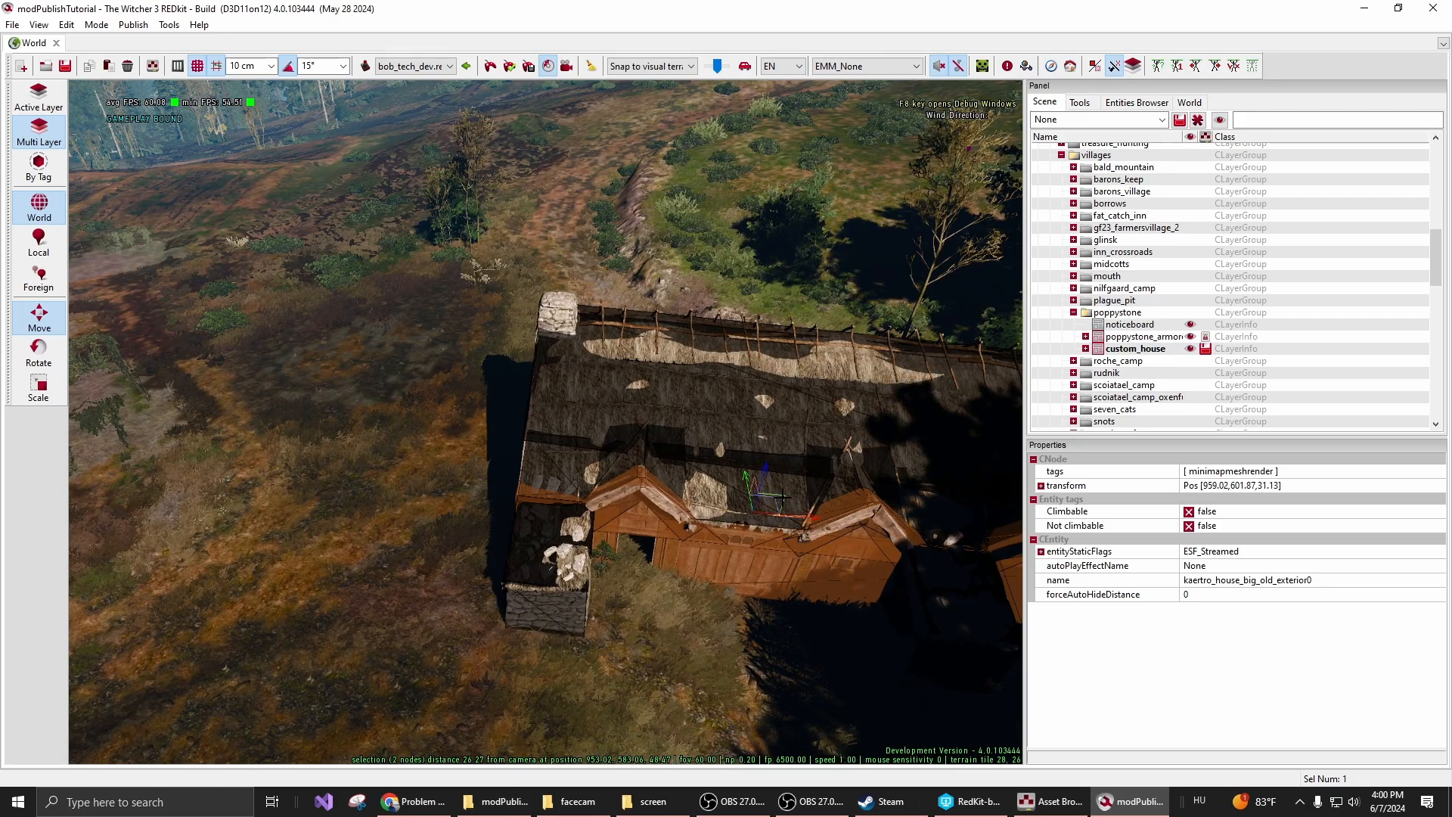
left_click_drag(783, 497, 500, 516)
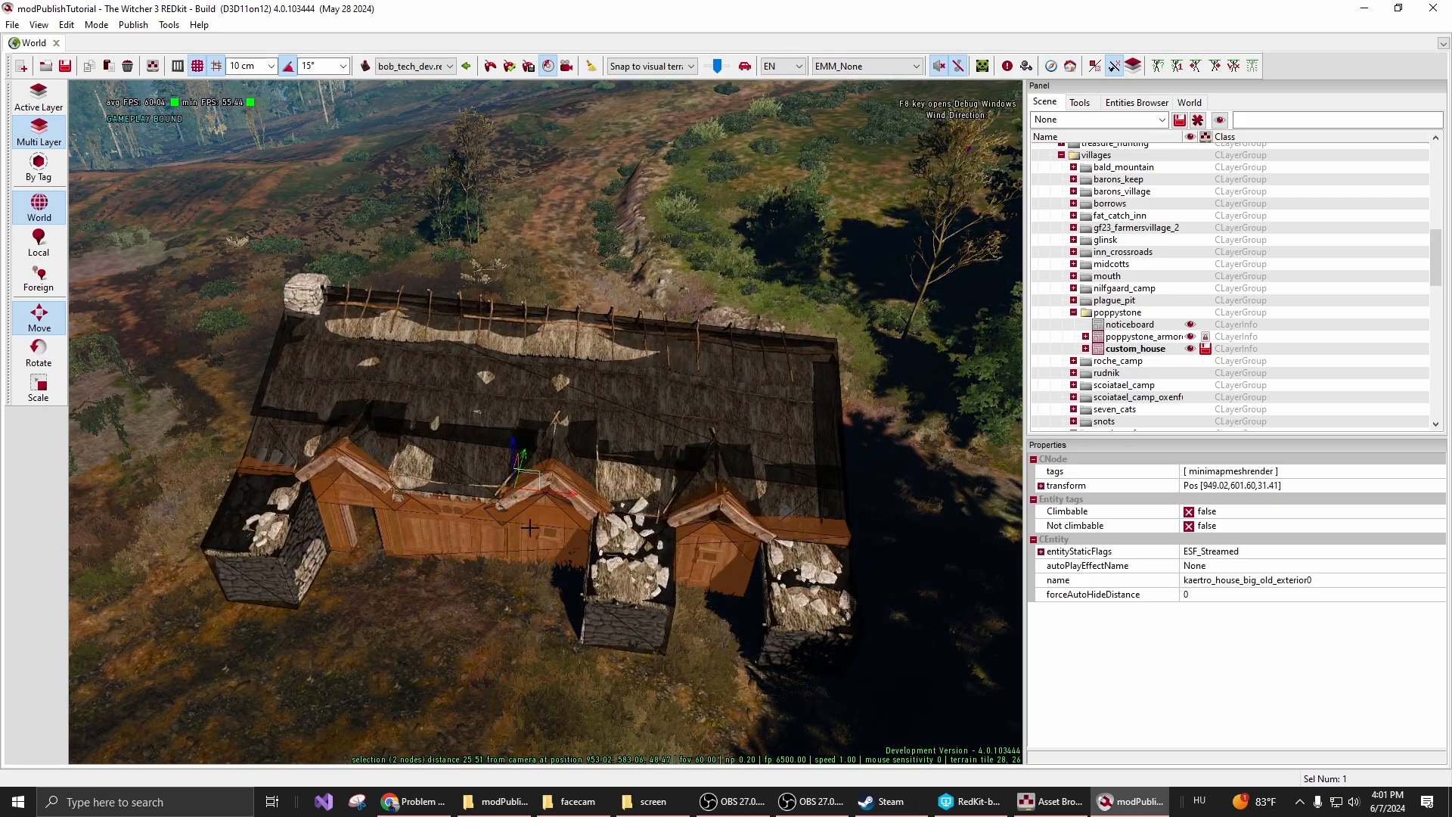
Nudge the house slightly along the ground to about 949.02, 601.30, 31.40
right_click_drag(532, 493, 462, 468)
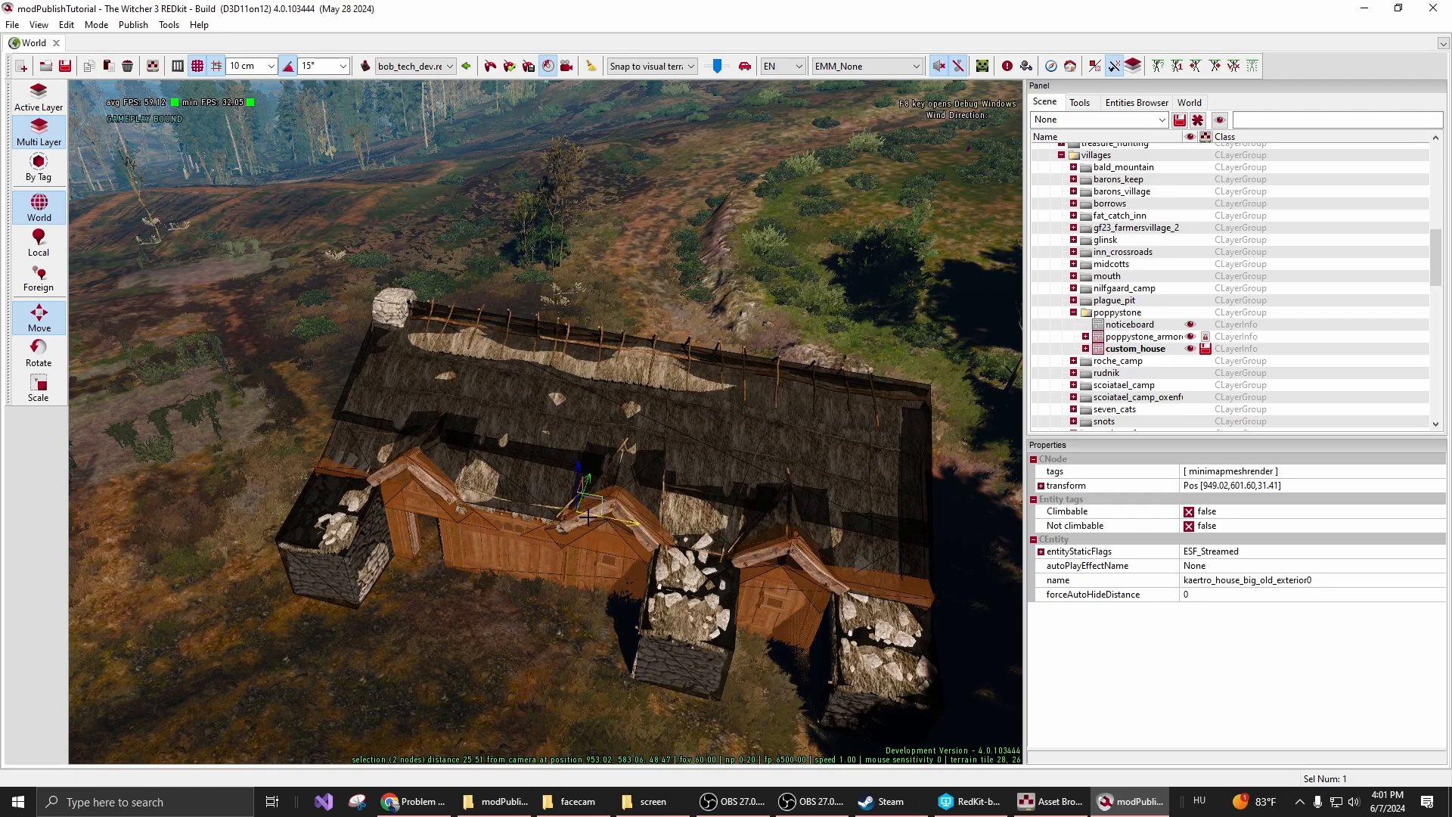
right_click_drag(617, 505, 517, 448)
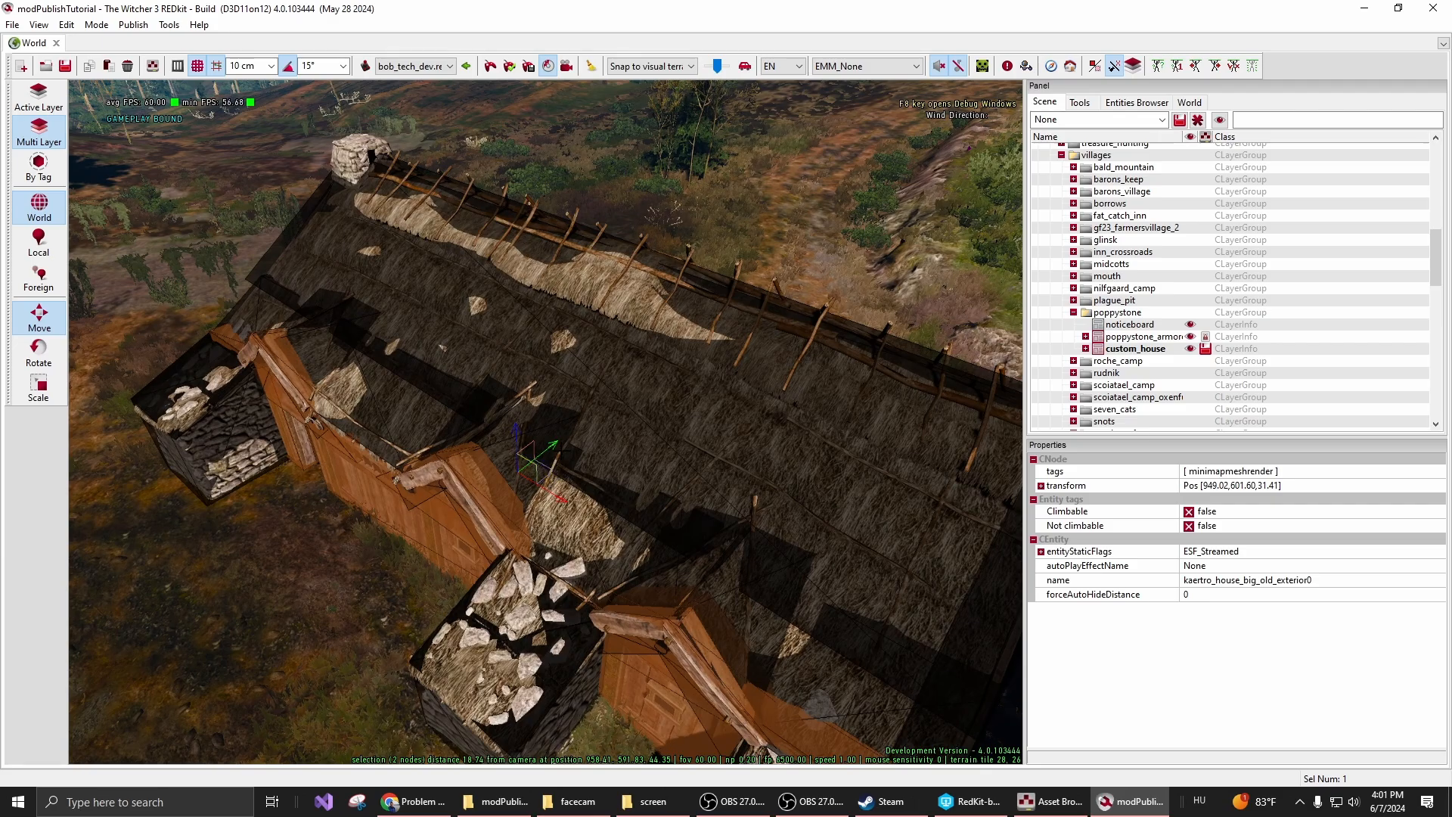
mouse_move(542, 454)
left_mouse_down()
mouse_move(617, 397)
mouse_move(532, 460)
left_mouse_up()
right_click_drag(532, 468, 614, 463, "shift")
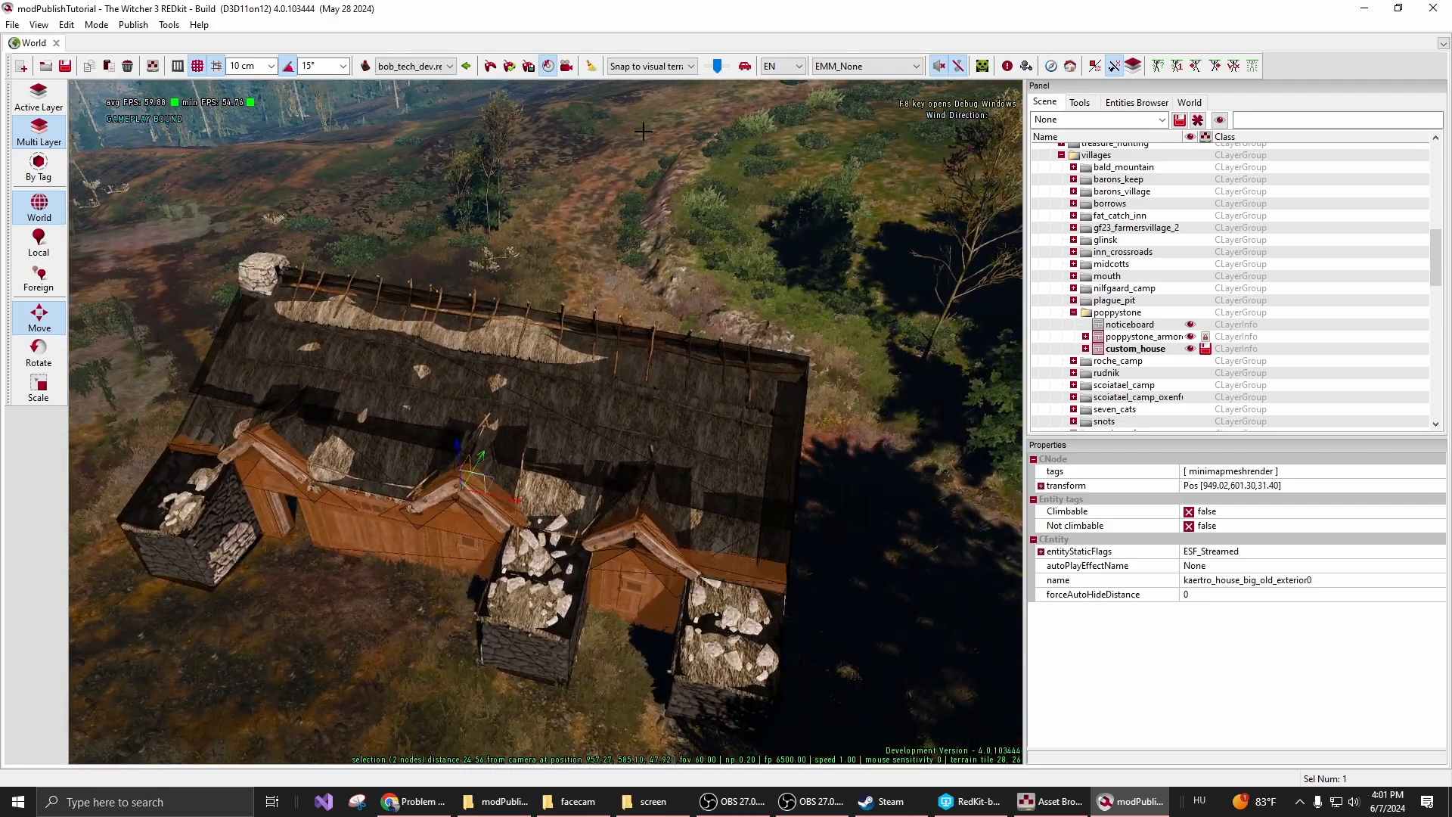
Choose Snap to visual terrain as the snapping mode and shift the house to about 949.12, 601.79, 31.42
left_click(652, 68)
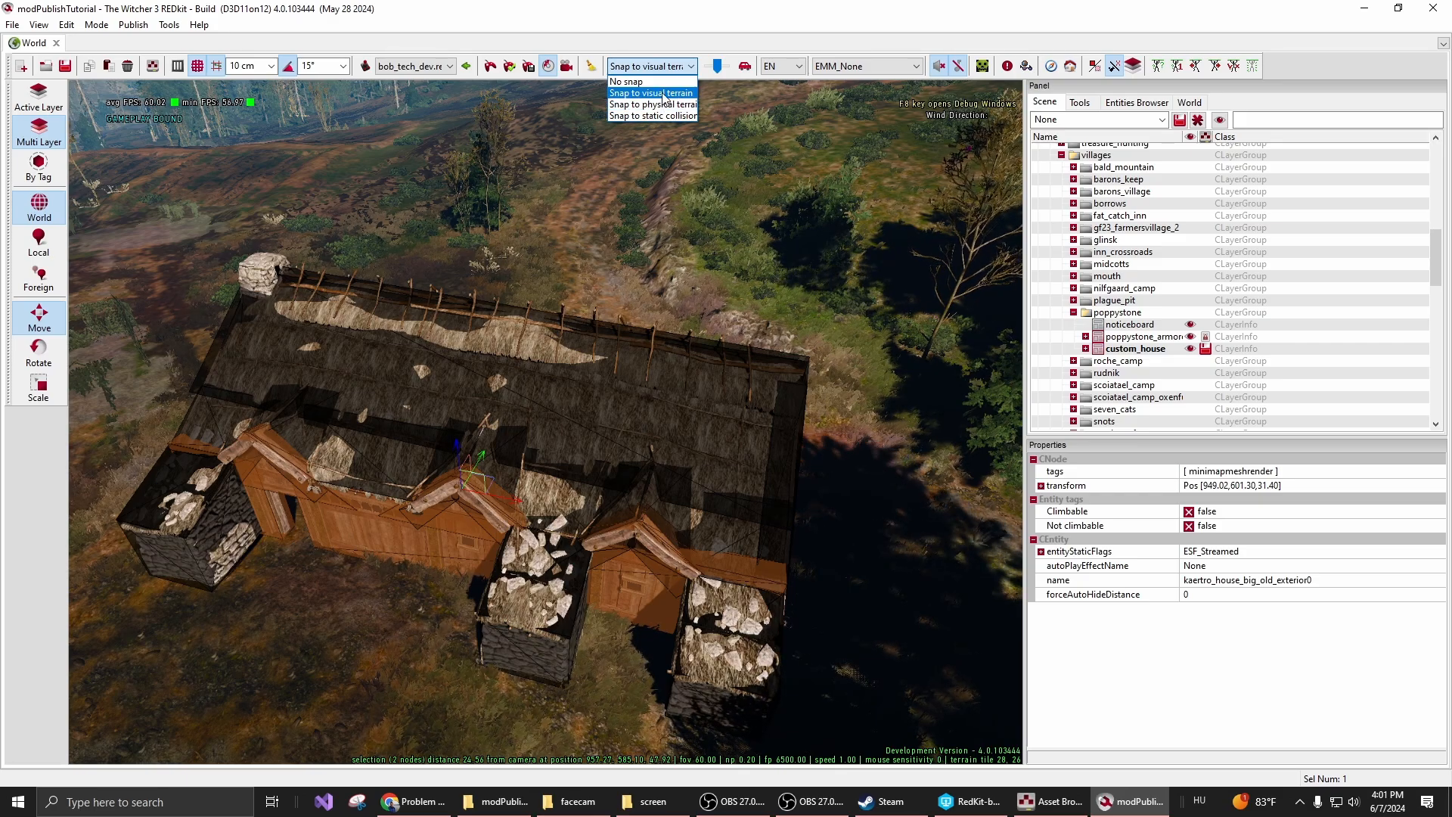
left_click(663, 93)
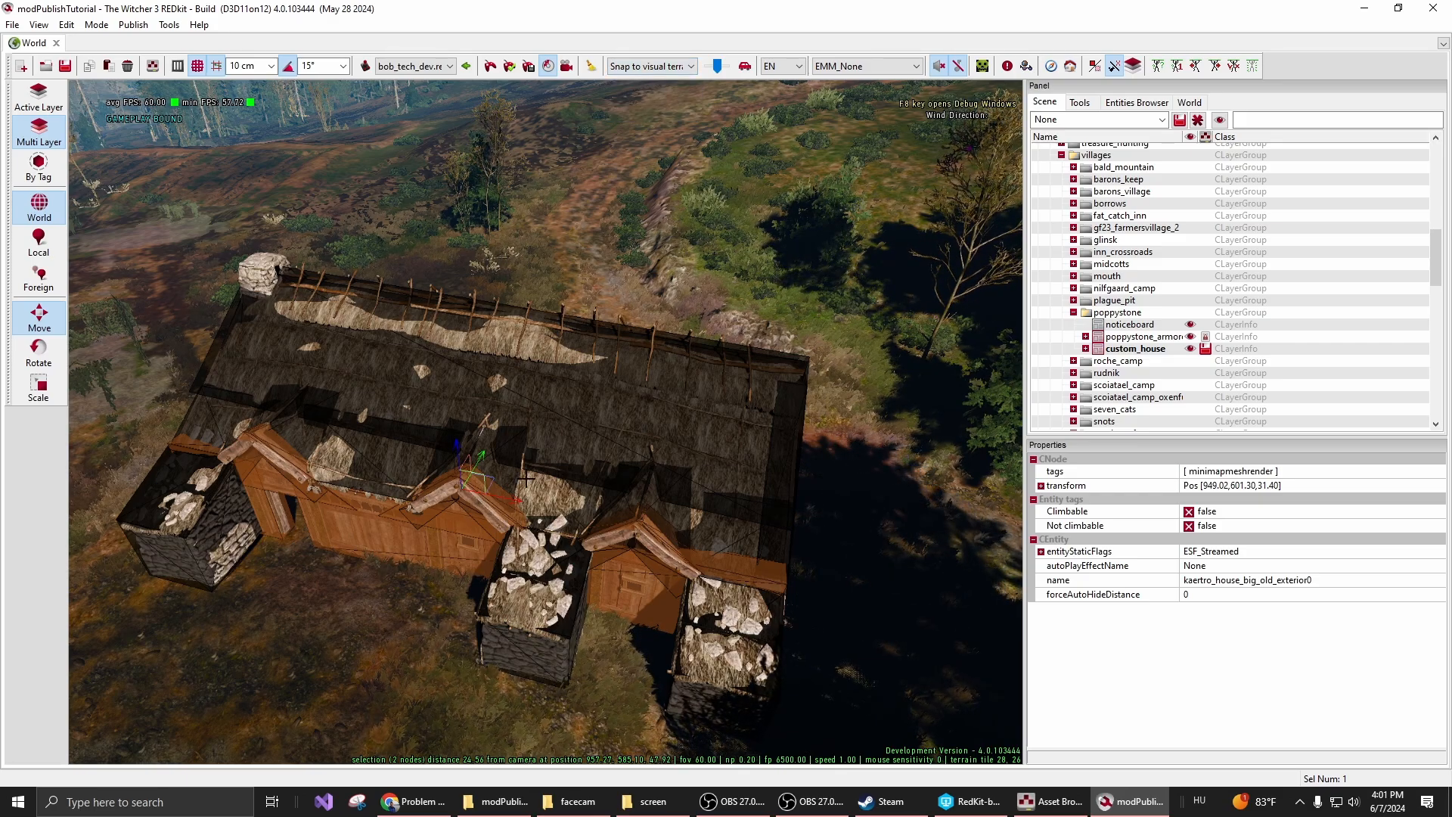
right_click_drag(631, 505, 541, 492)
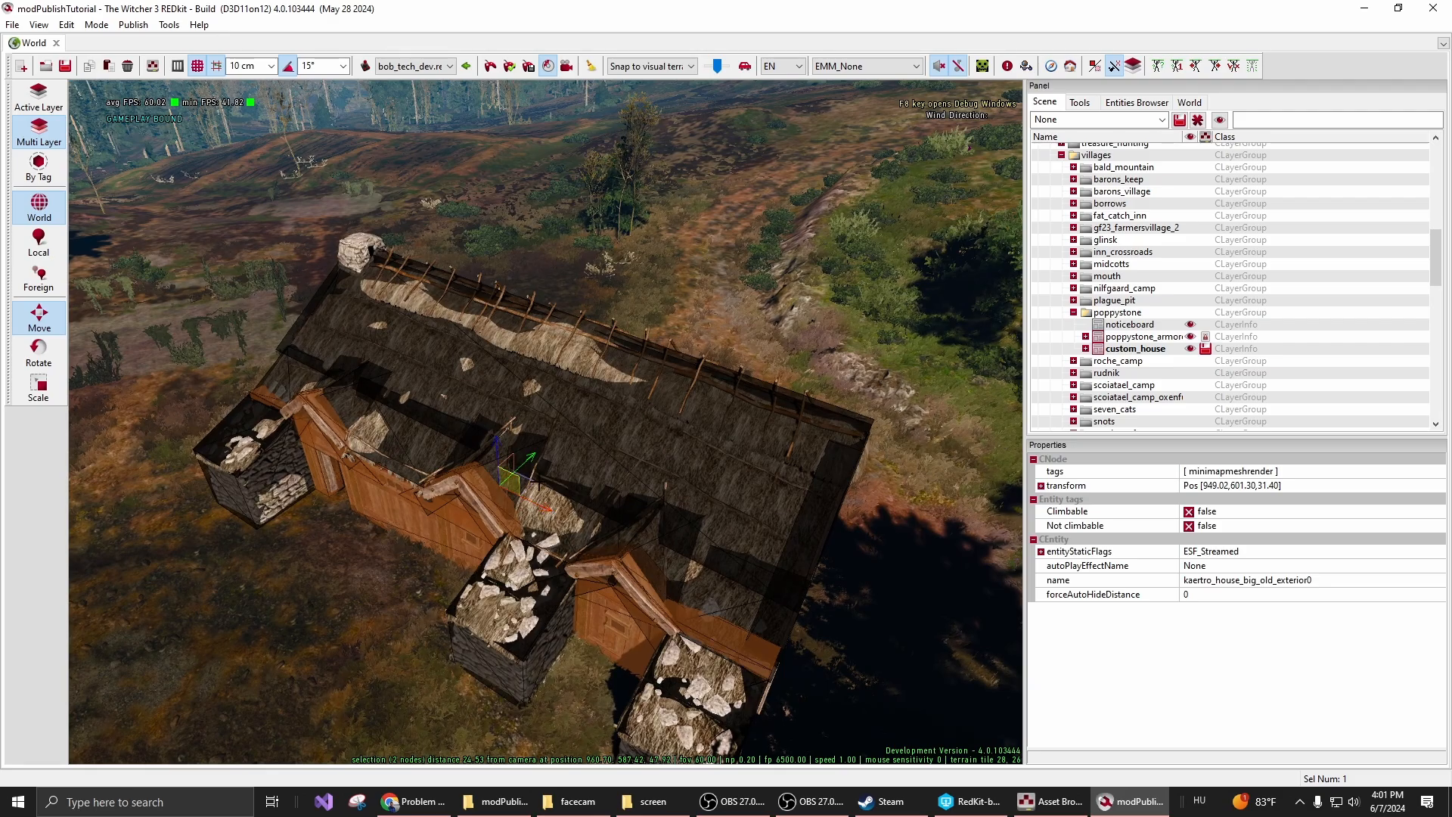
mouse_move(522, 476)
left_mouse_down()
mouse_move(855, 355)
mouse_move(640, 461)
mouse_move(540, 457)
mouse_move(526, 476)
left_mouse_up()
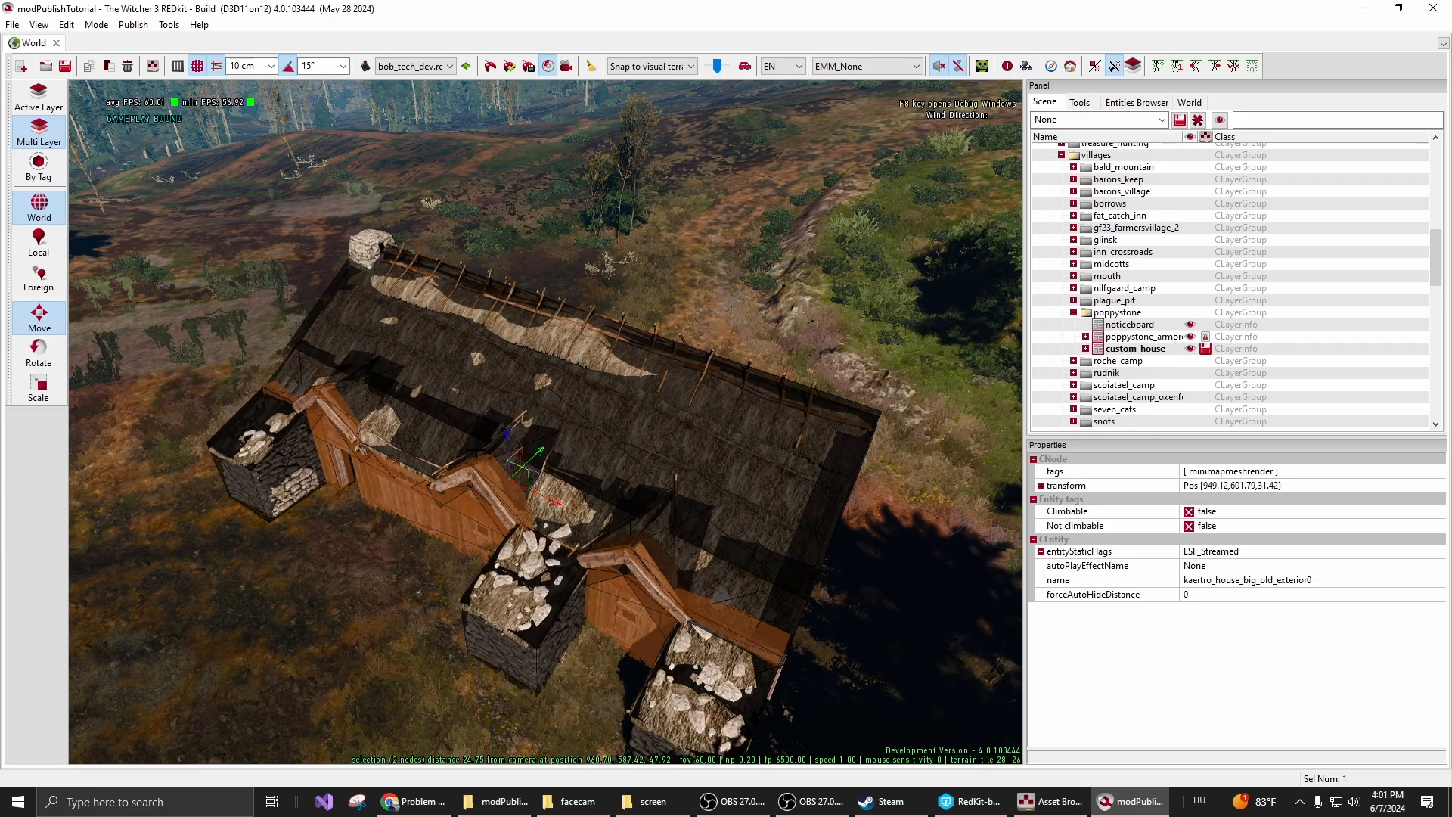
With Snap to visual terrain chosen, move the house onto the open ground beyond it, to about 941.22, 623.82, 32.69
left_click(646, 66)
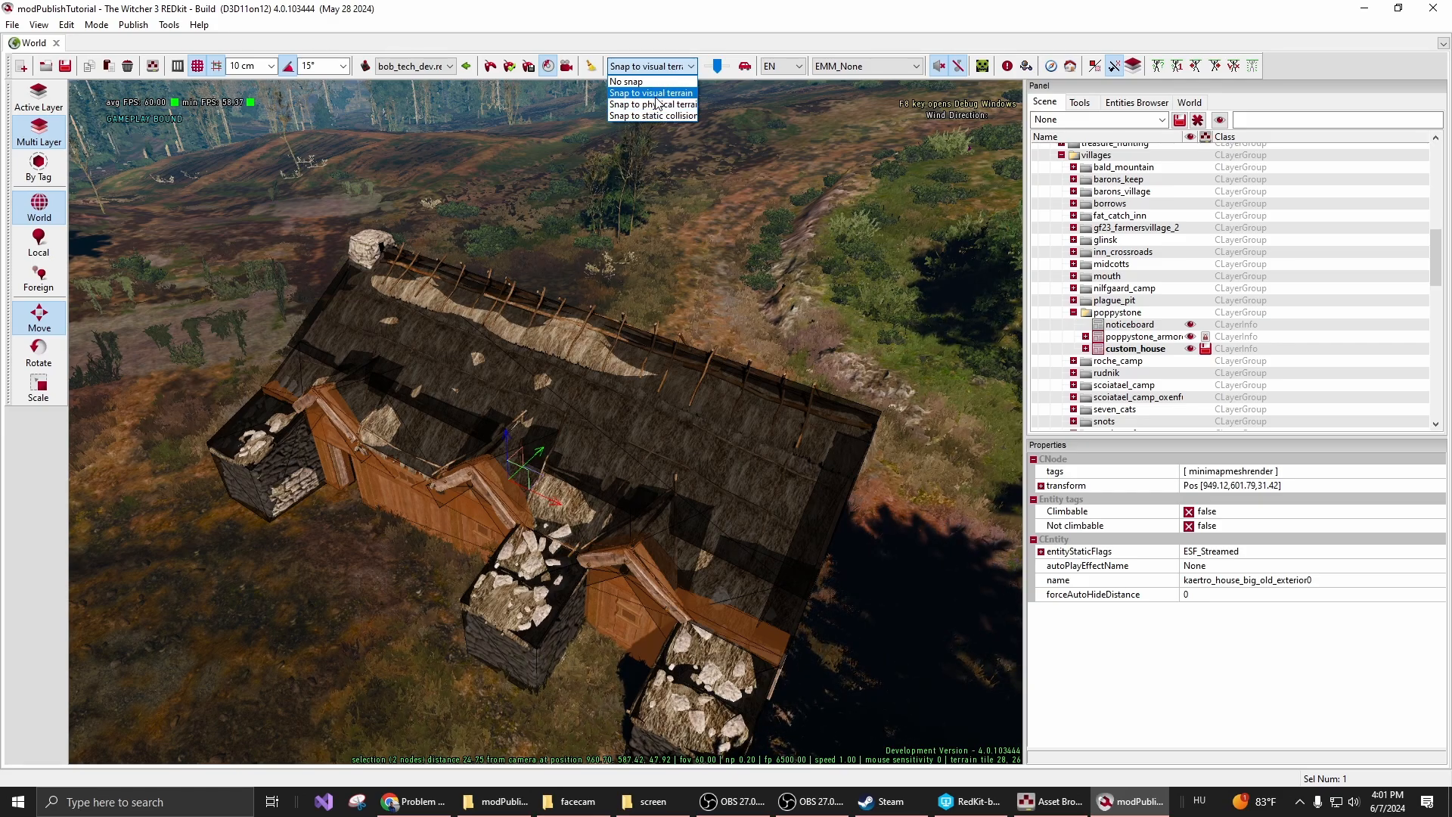
left_click(655, 94)
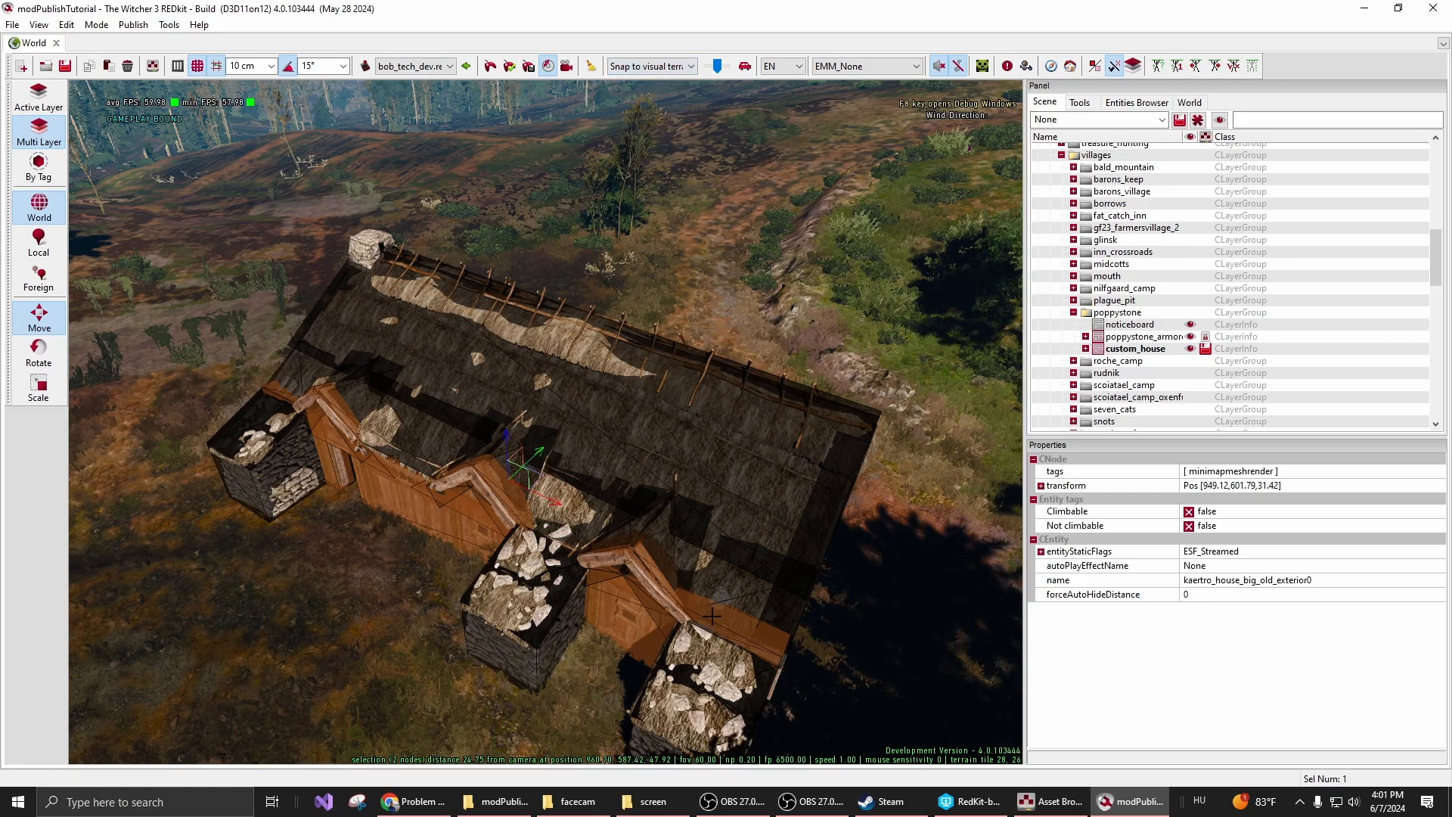
right_click_drag(544, 421, 167, 355)
key("shift+s")
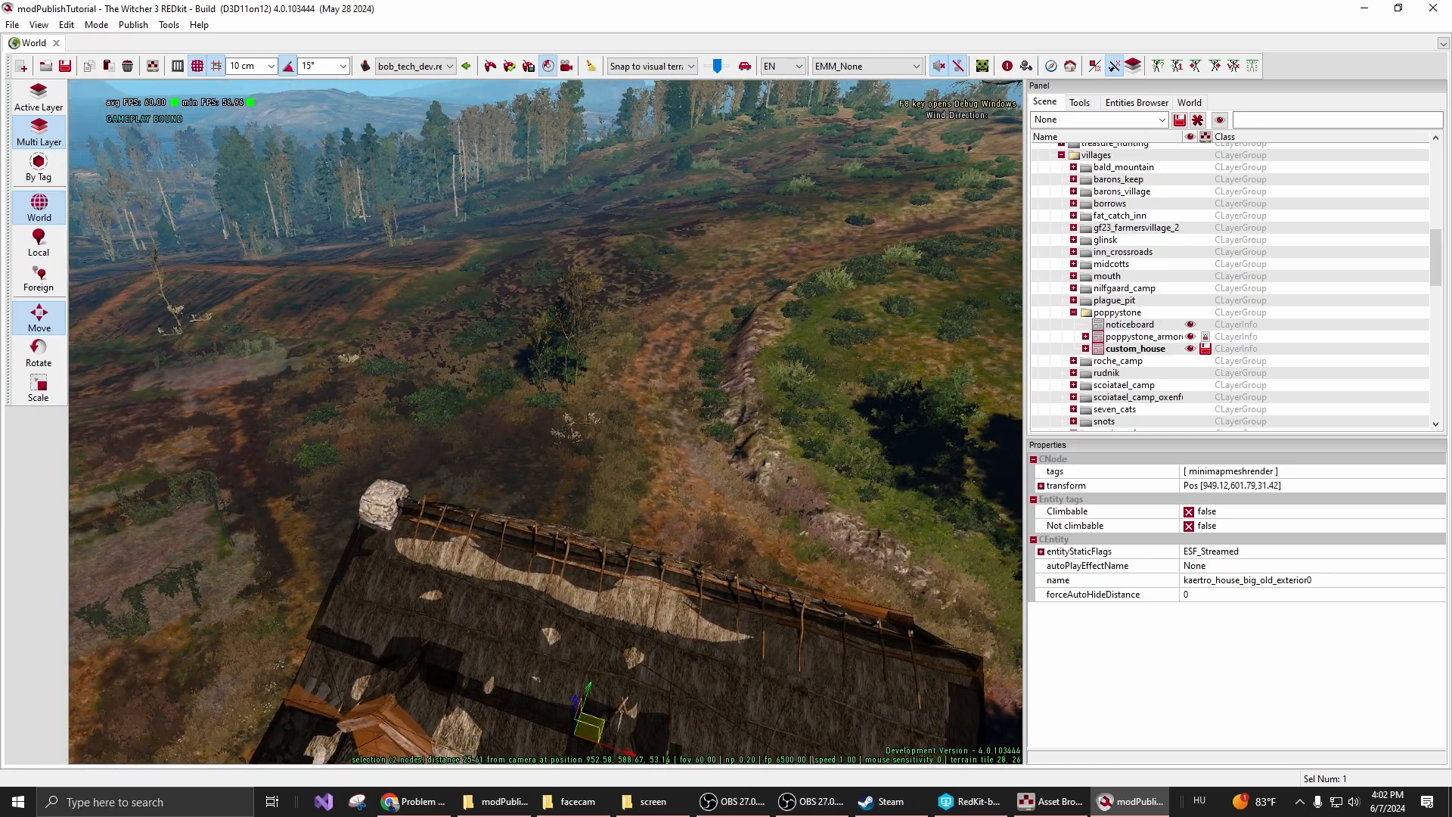
left_click_drag(590, 727, 572, 401)
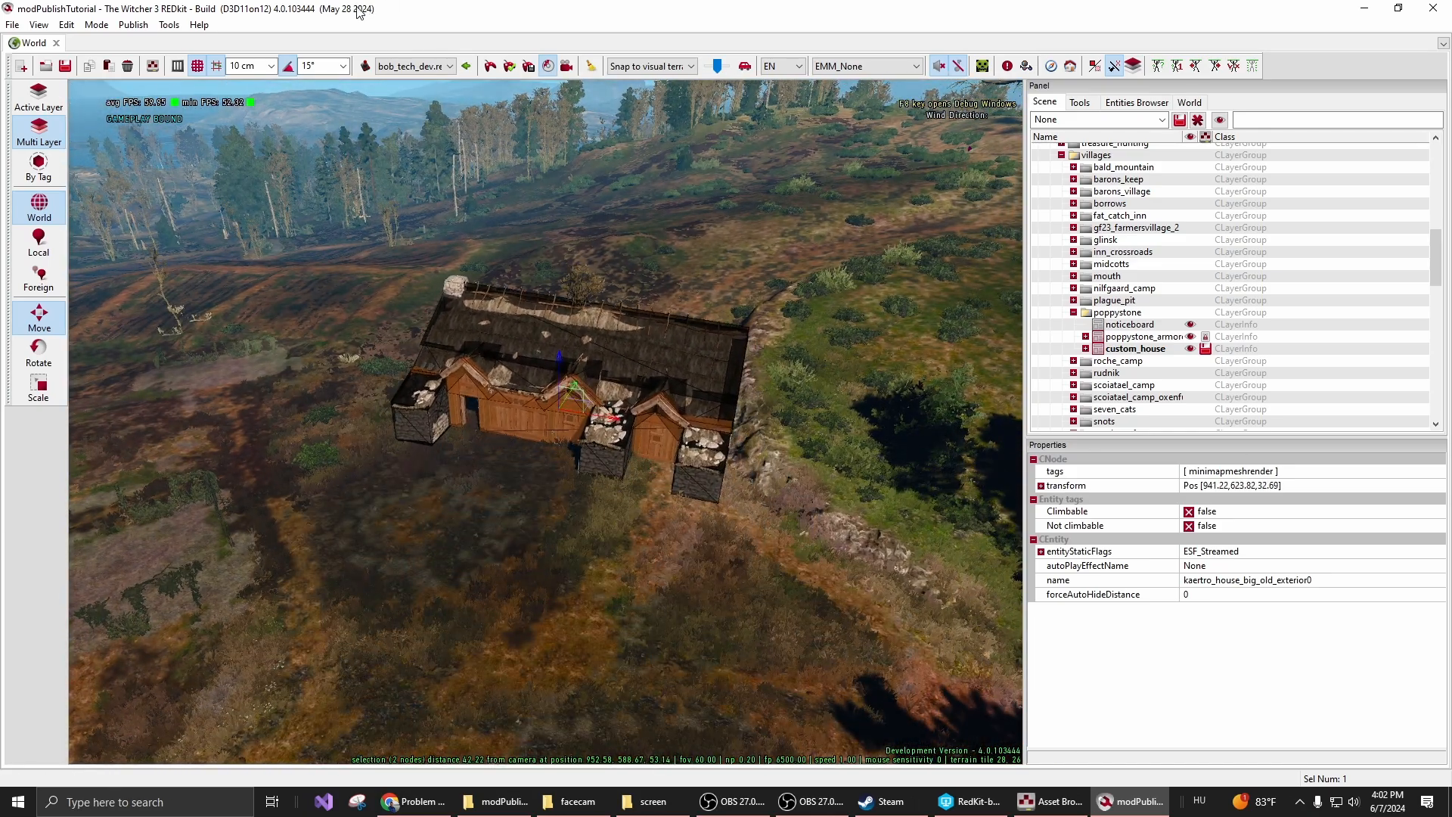
right_click_drag(530, 696, 403, 673)
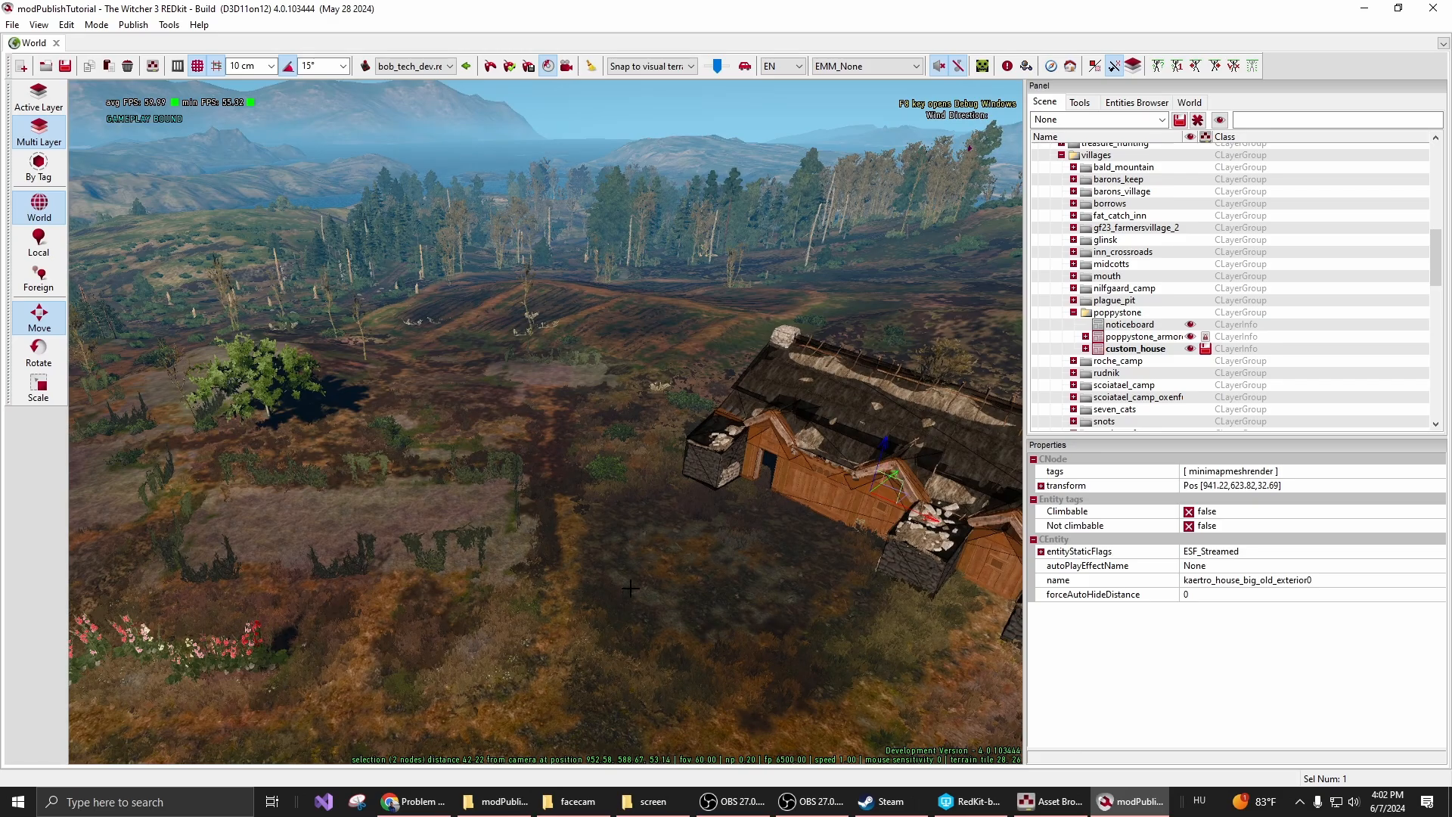
Load the layers around the camera with a range of 30 at the house location
right_click_drag(631, 588, 592, 568)
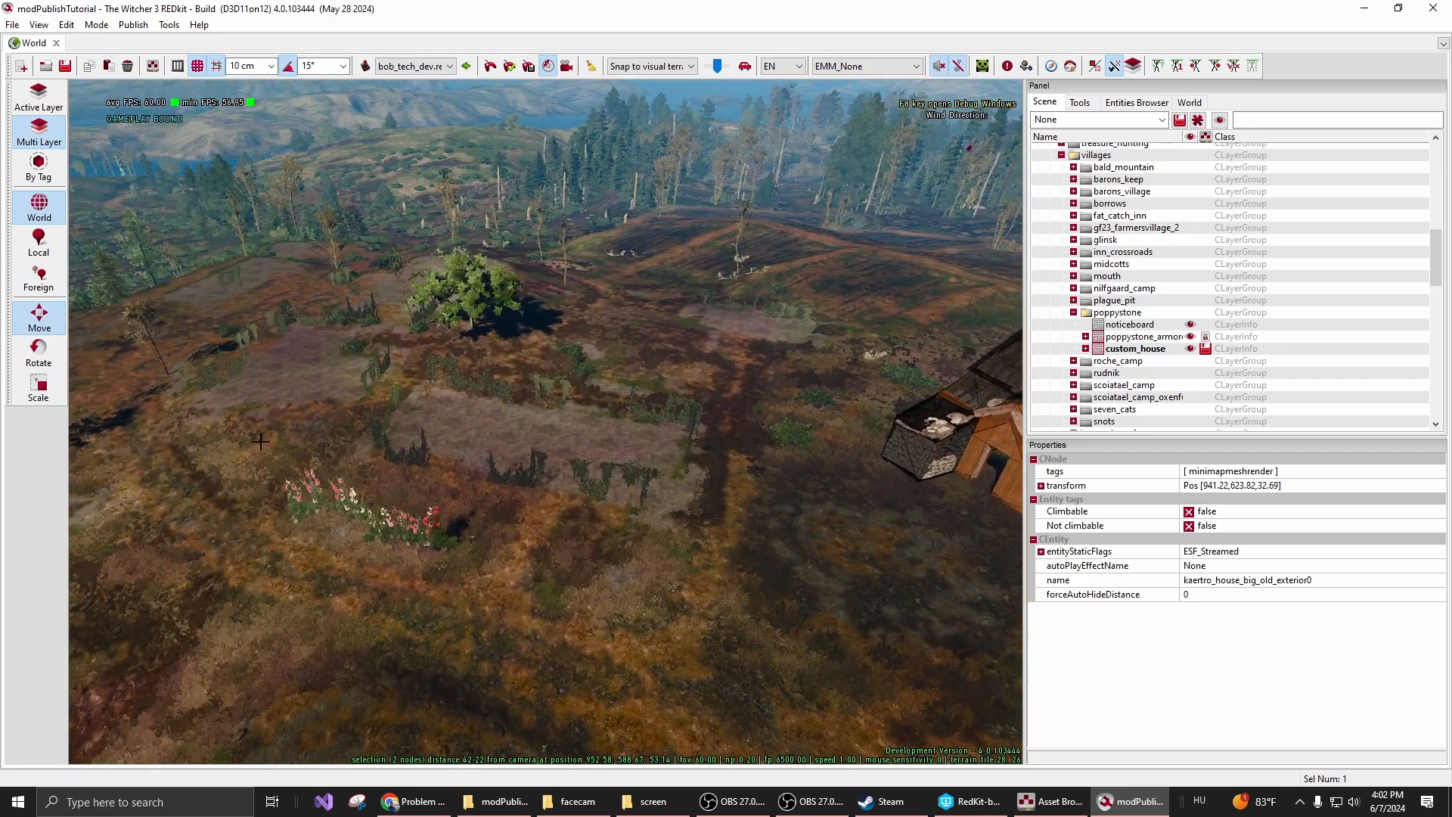
right_click_drag(381, 323, 380, 322)
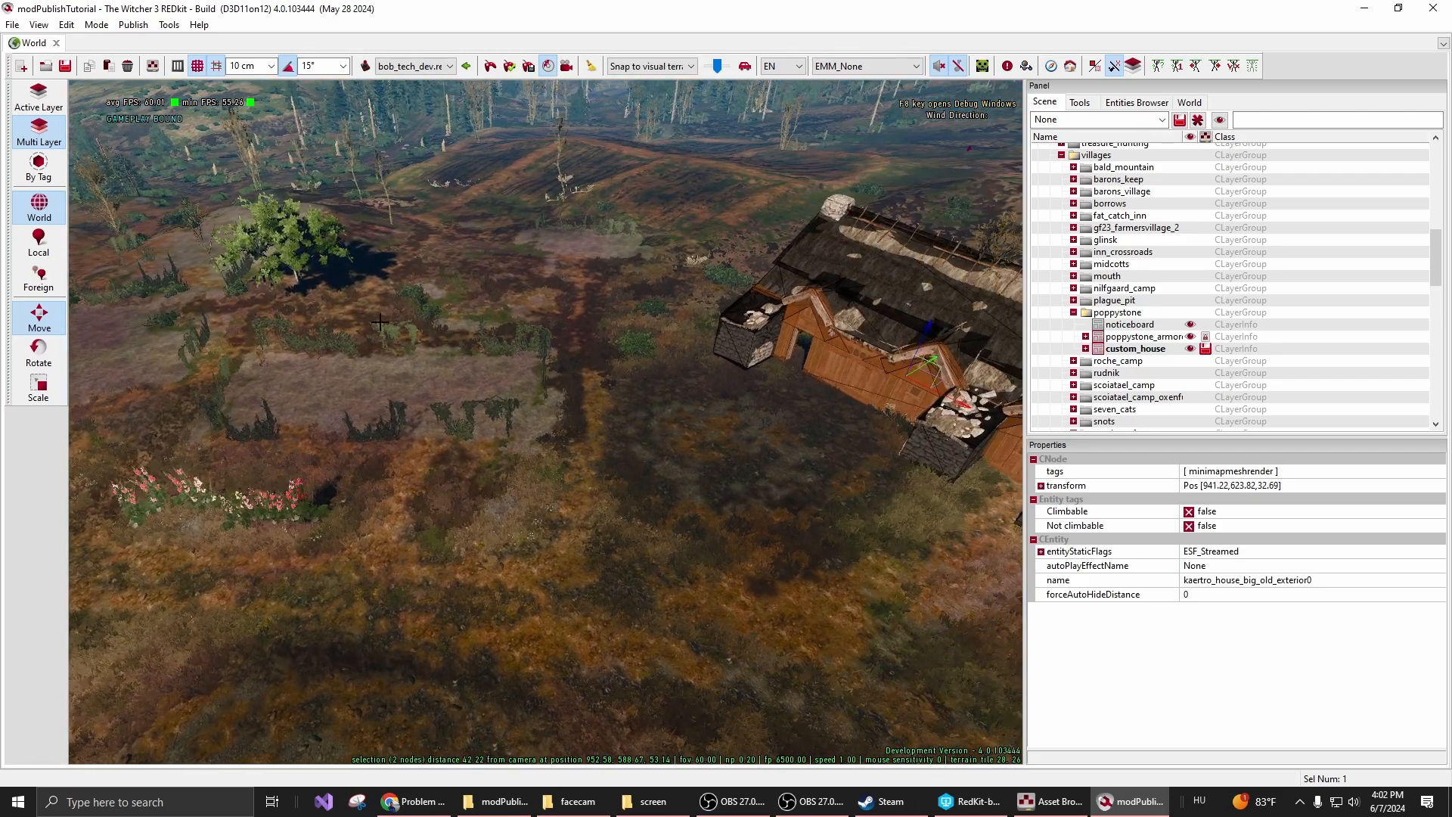
left_click(39, 24)
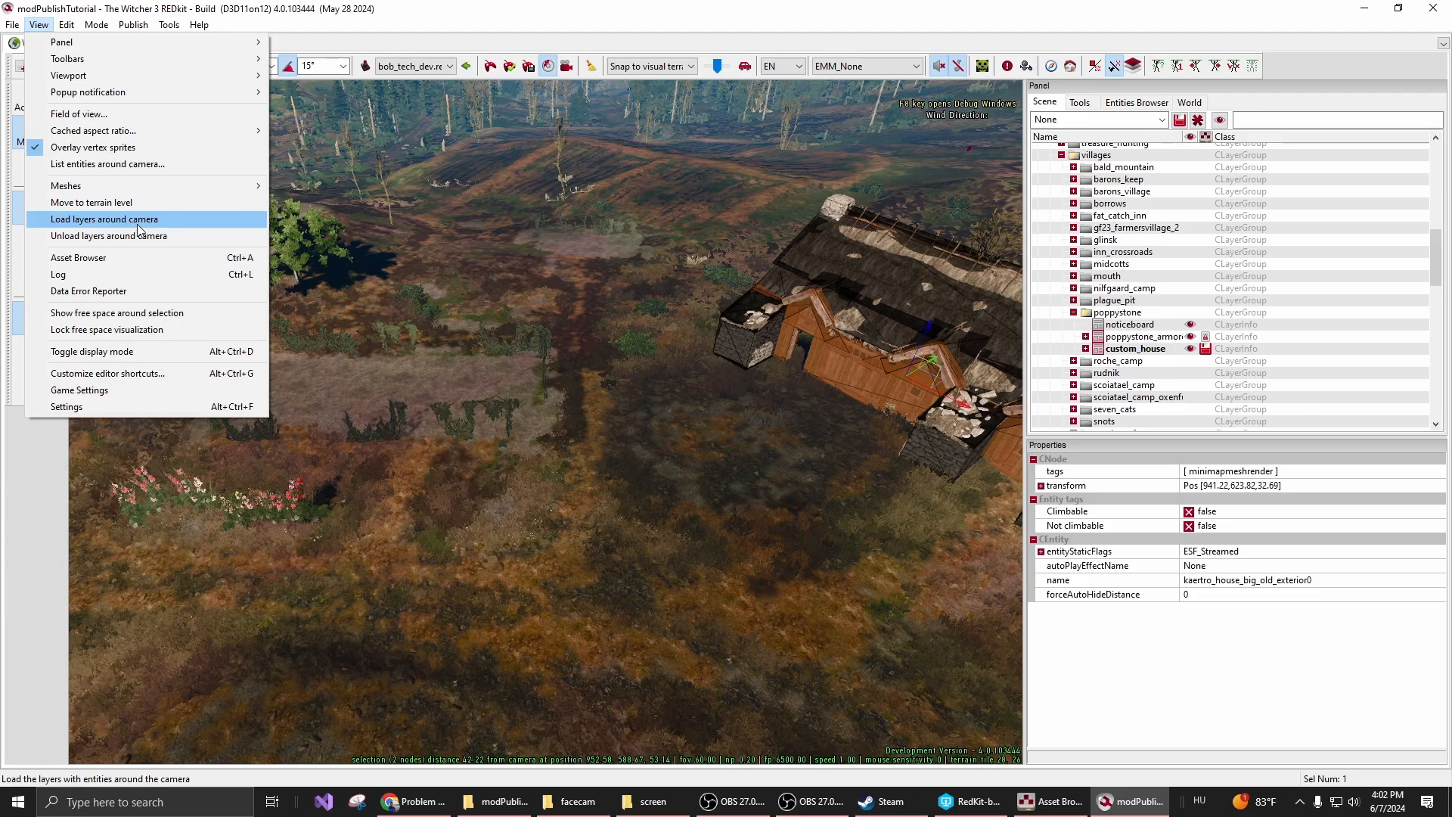
left_click(131, 219)
left_click(723, 391)
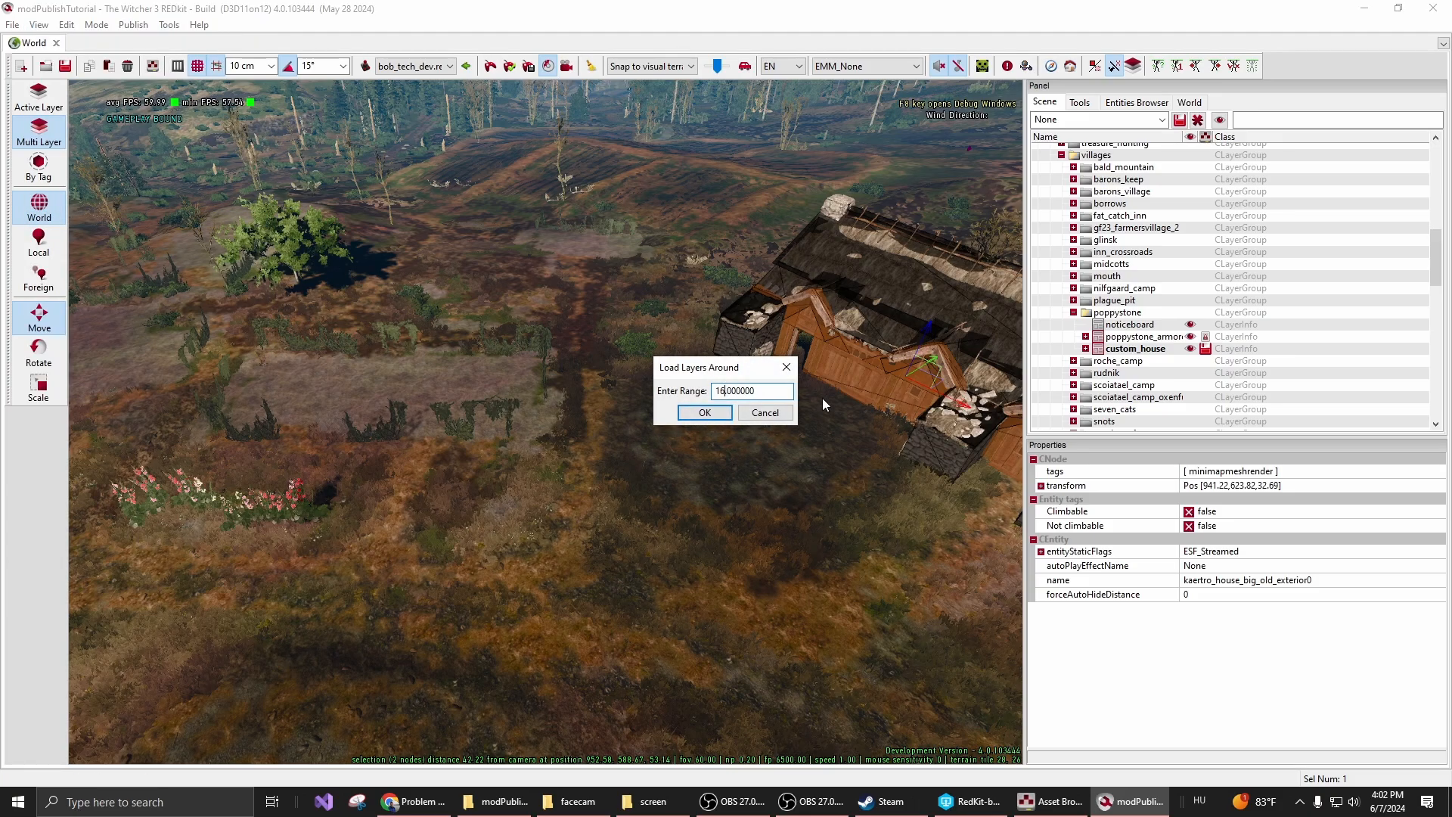
key("BackSpace")
key("BackSpace")
type("30")
left_click(763, 393)
left_click(684, 413)
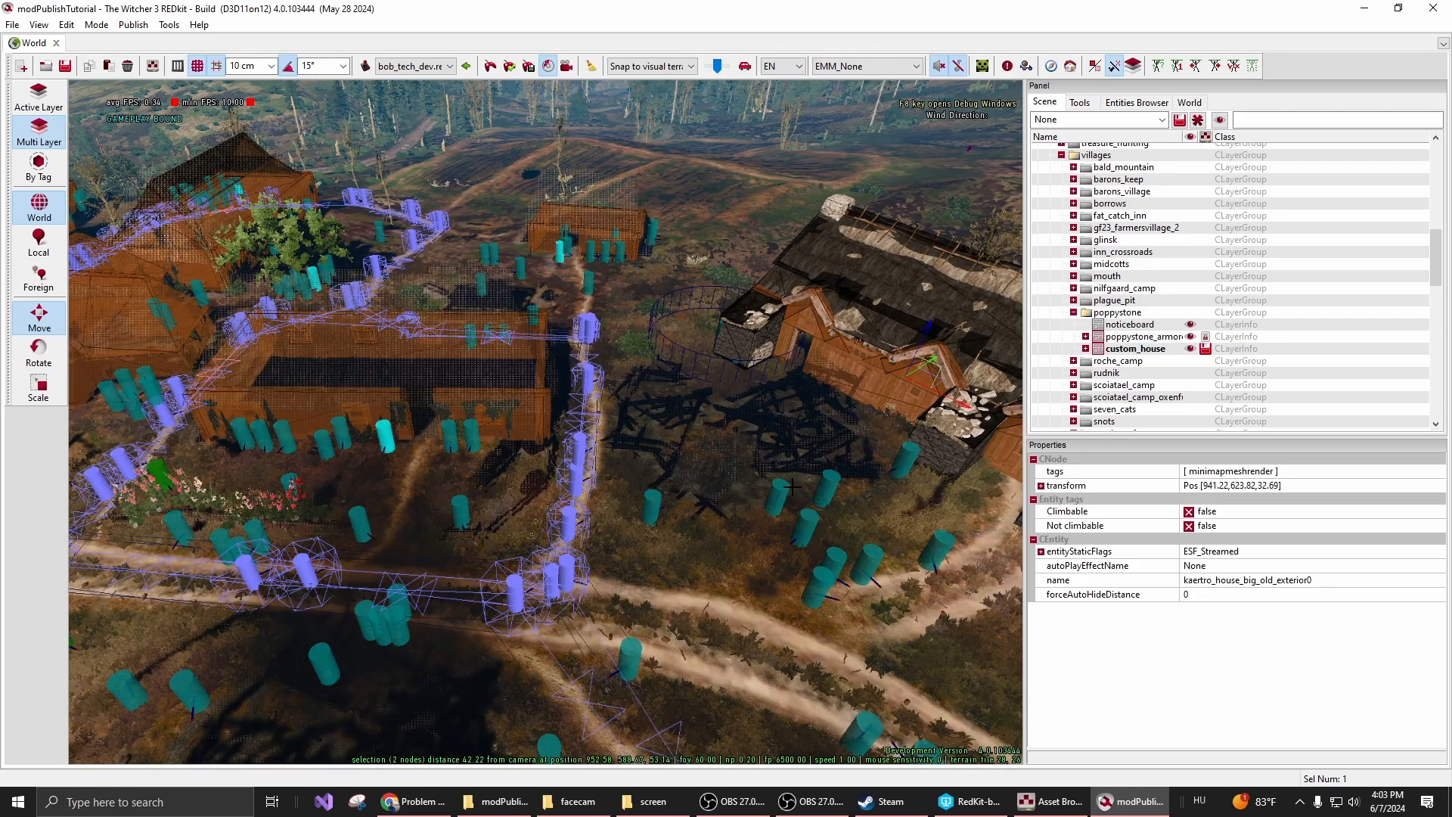
Inspect the placed house exterior and its surroundings from several distances and angles
right_click_drag(723, 512, 1014, 578)
key("d")
key("d")
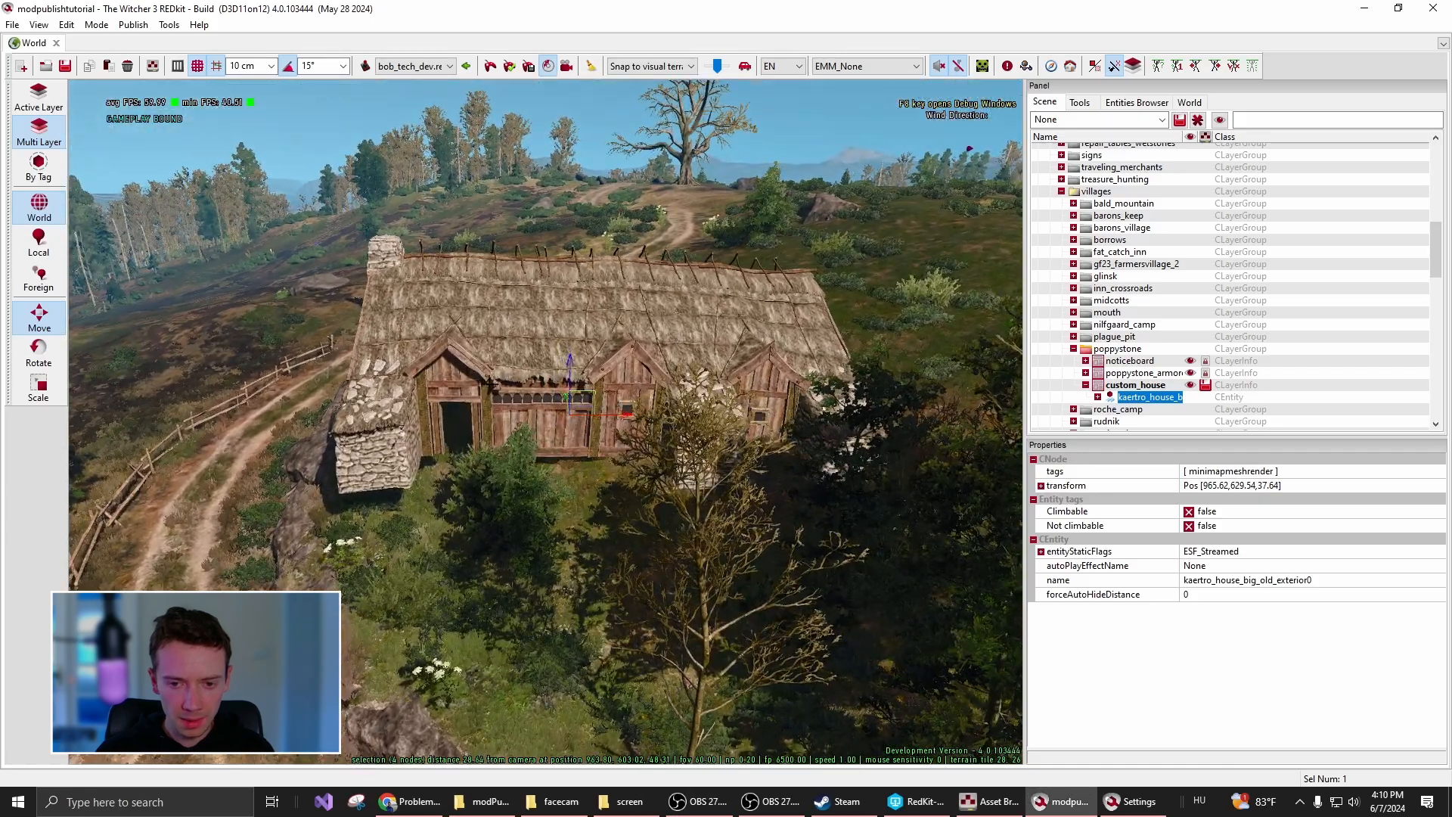
key("w")
right_click_drag(491, 384, 587, 514)
key("a")
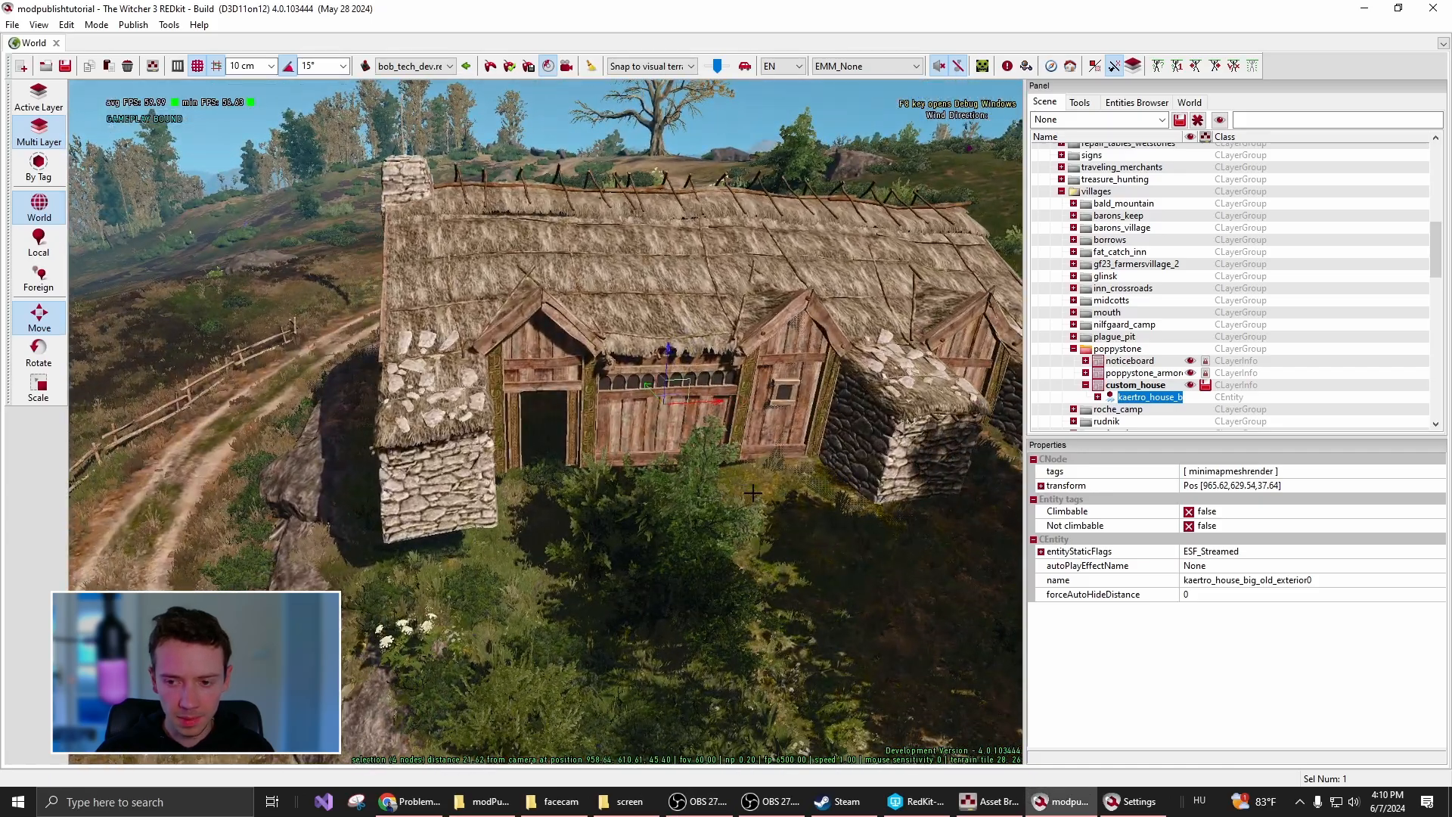
key("s")
right_click_drag(788, 503, 814, 435)
key("w")
key("w")
key("a")
key("shift+s")
key("shift+s")
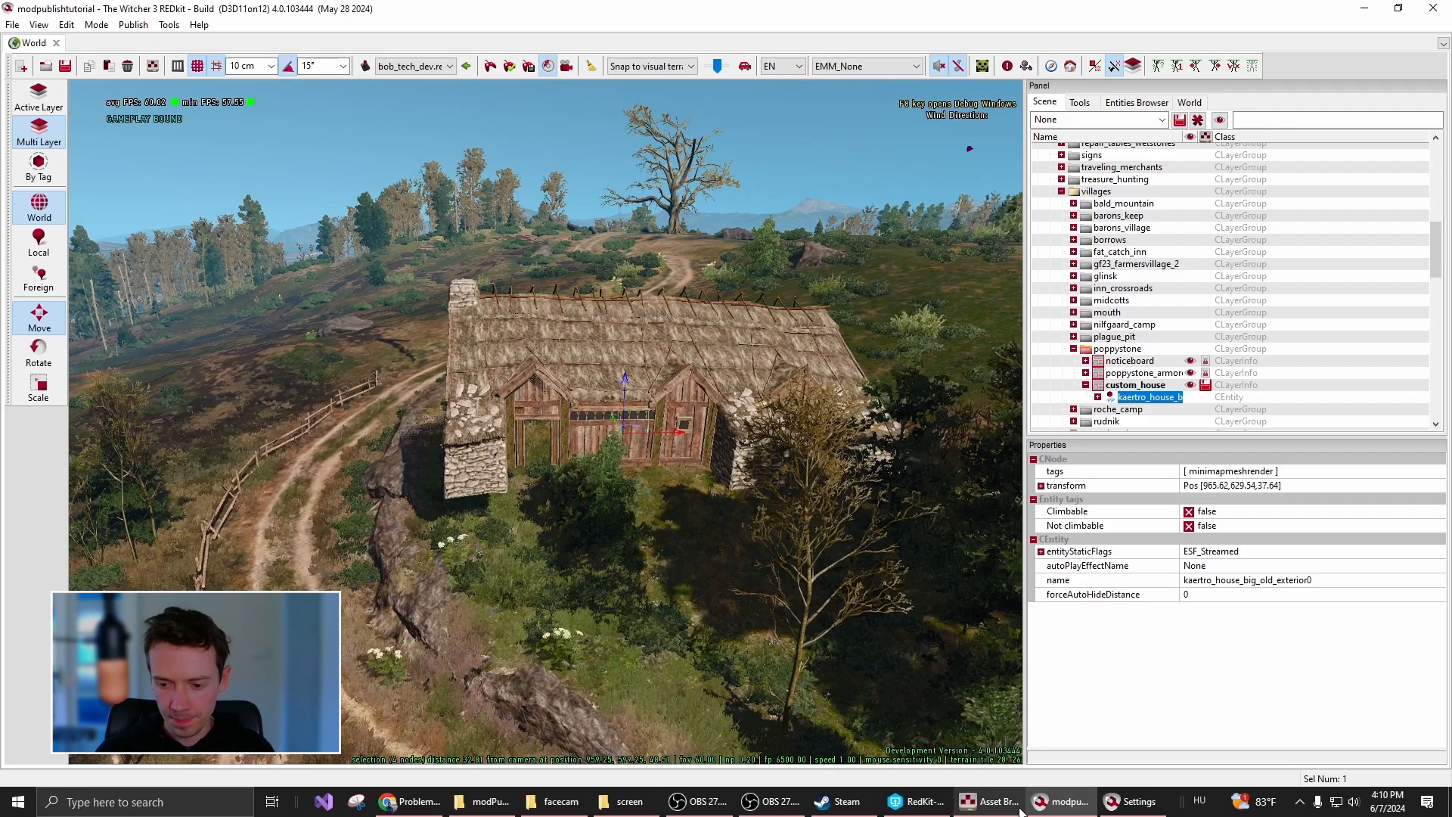
Switch to the Asset Browser and search for kaertro_house_big_old_interior
left_click(989, 802)
left_click(317, 381)
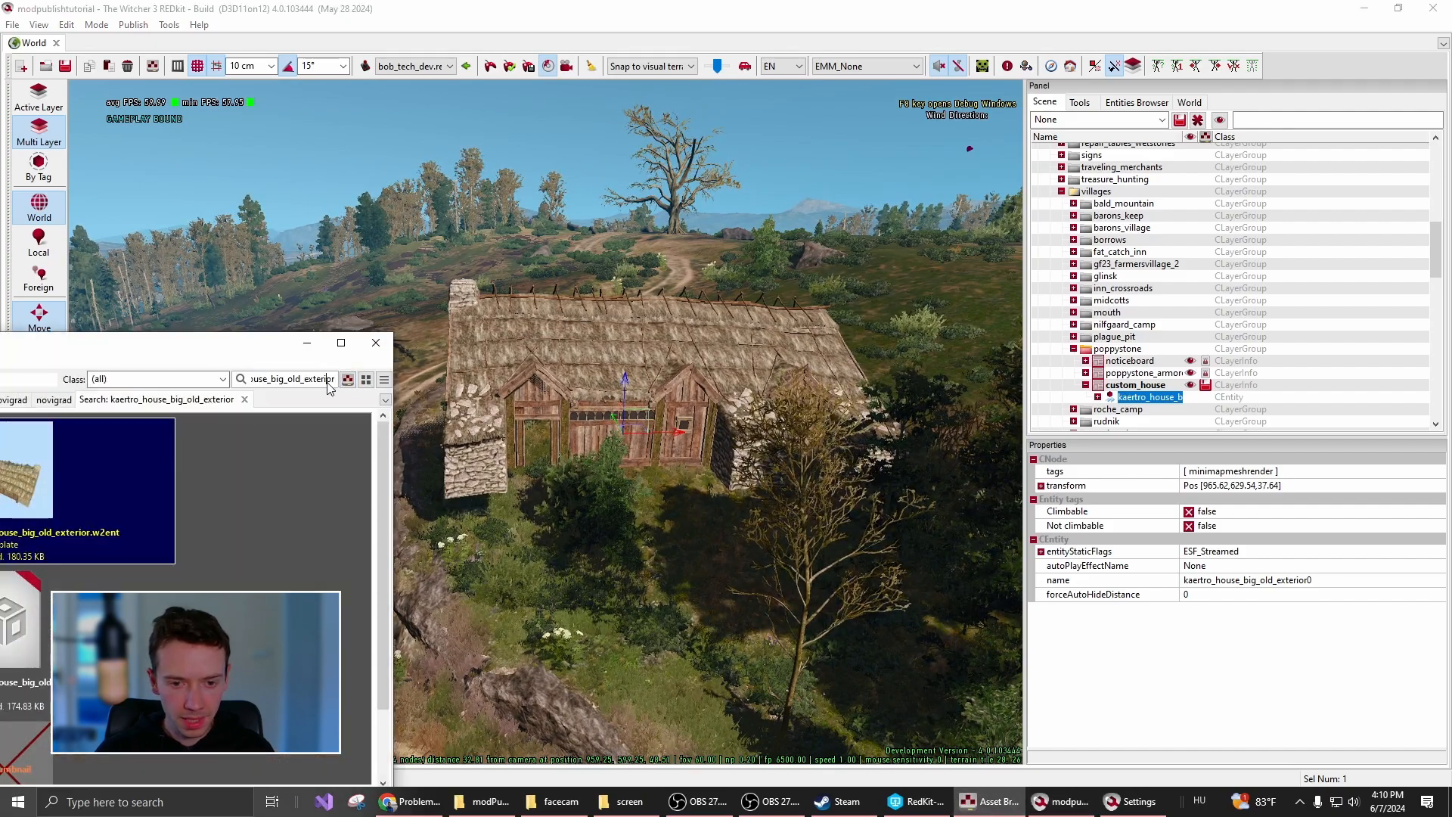
left_click_drag(236, 352, 747, 156)
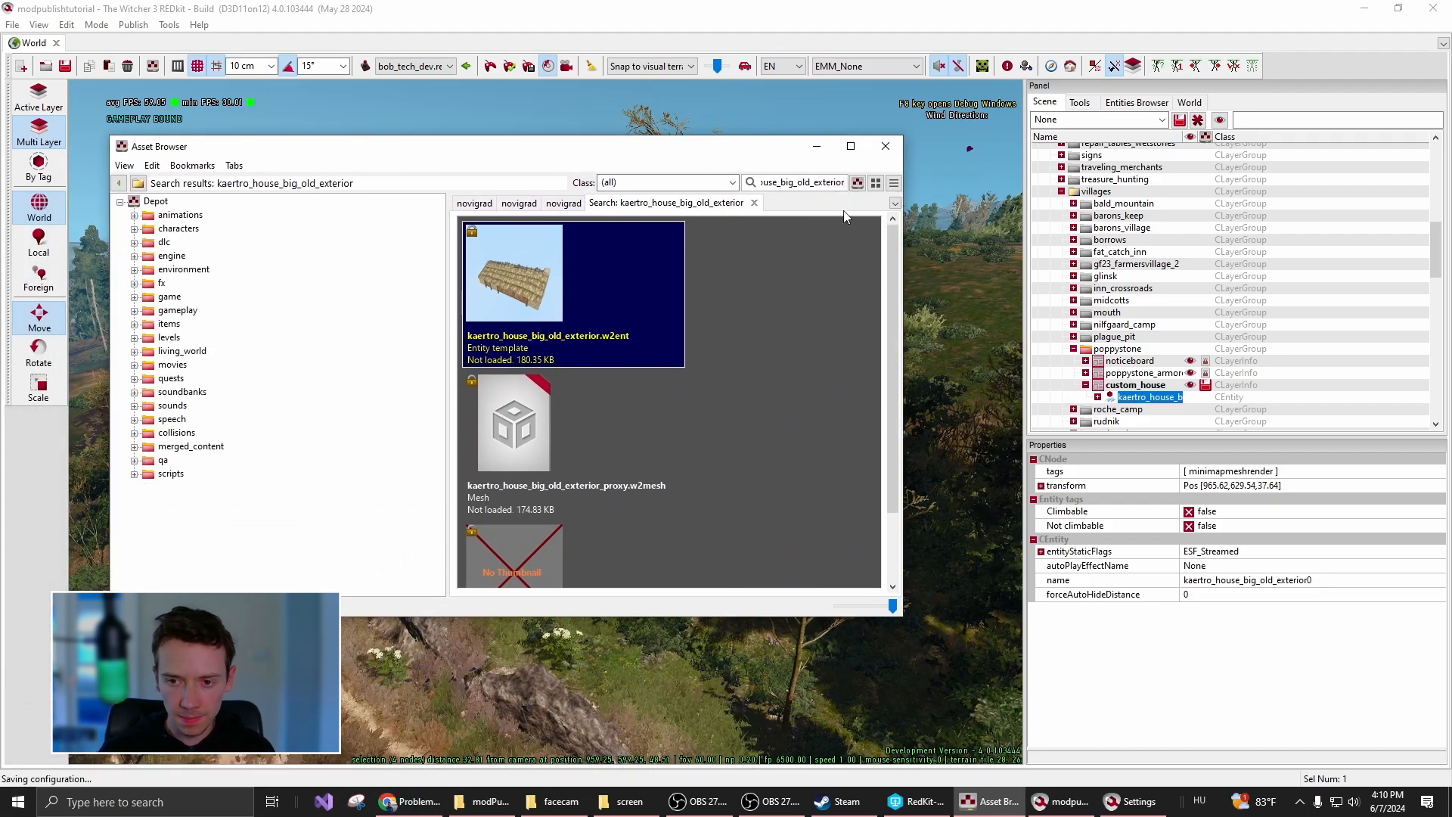
key("BackSpace")
key("BackSpace")
key("BackSpace")
key("BackSpace")
key("BackSpace")
key("BackSpace")
key("BackSpace")
key("BackSpace")
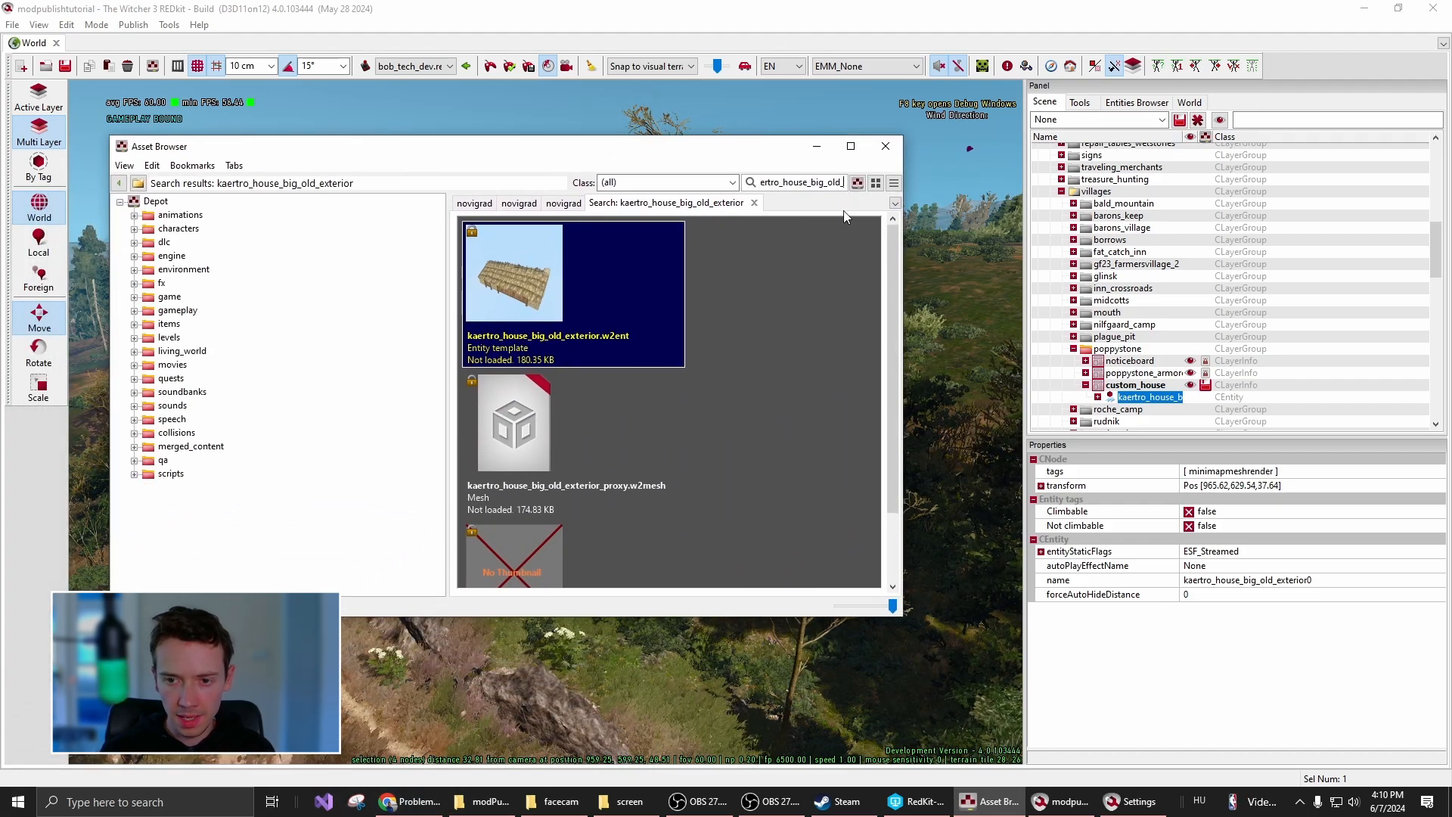
type("interior")
key("Return")
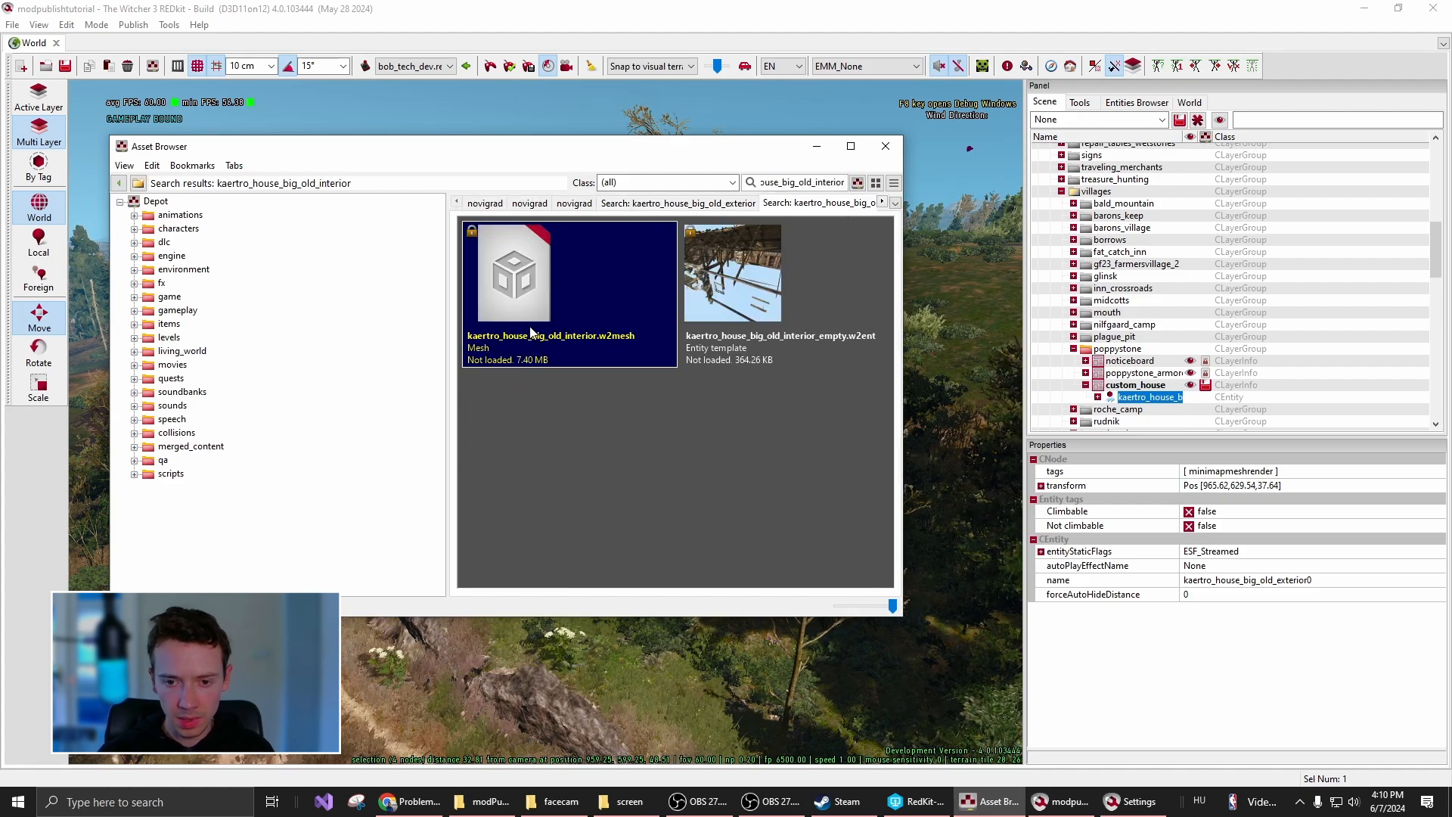
Place kaertro_house_big_old_interior_empty.w2ent from the search results at the house exterior, at about 965.78, 625.38, 38.85
left_click(746, 307)
left_click(572, 267)
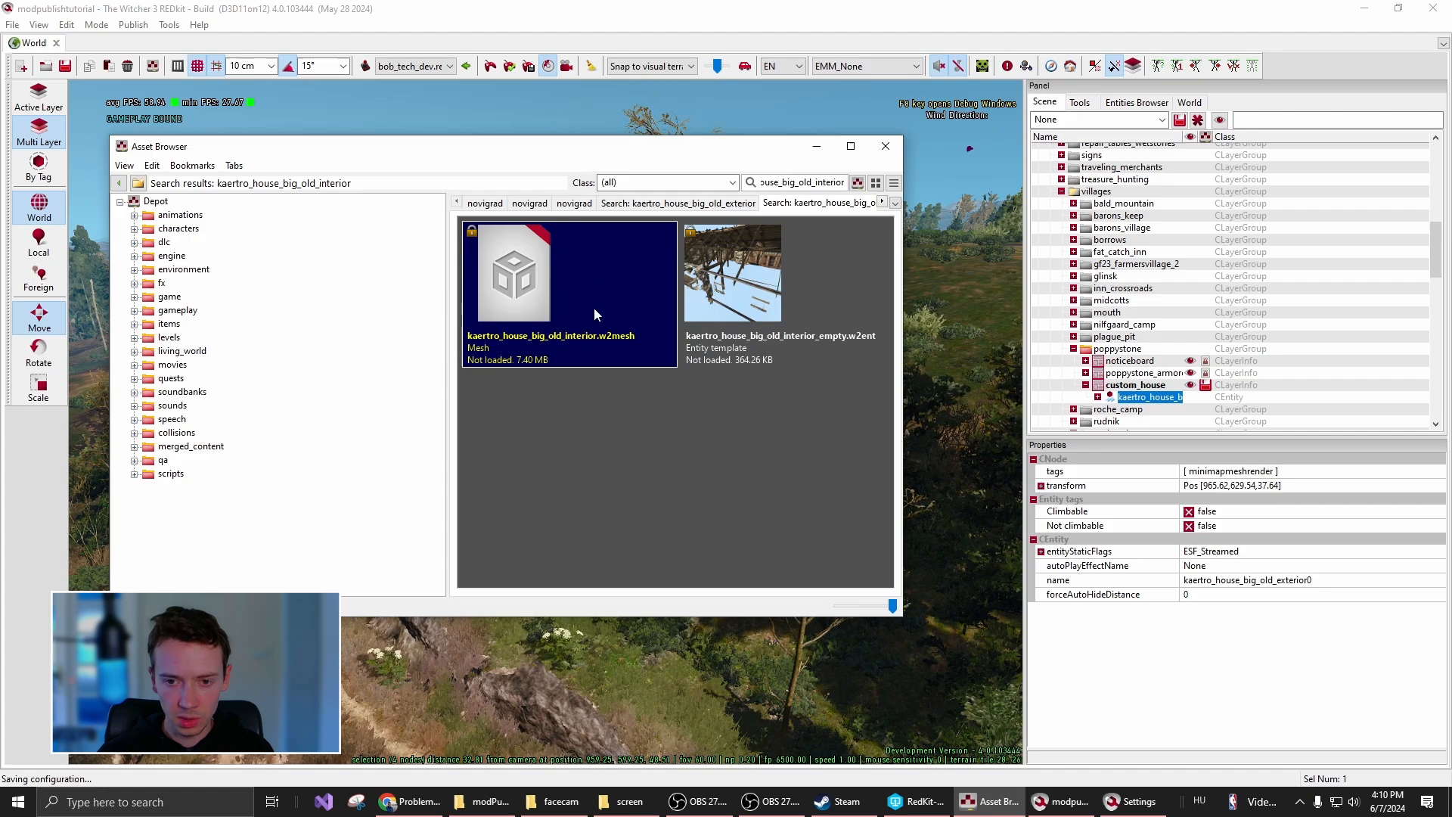
left_click(835, 294)
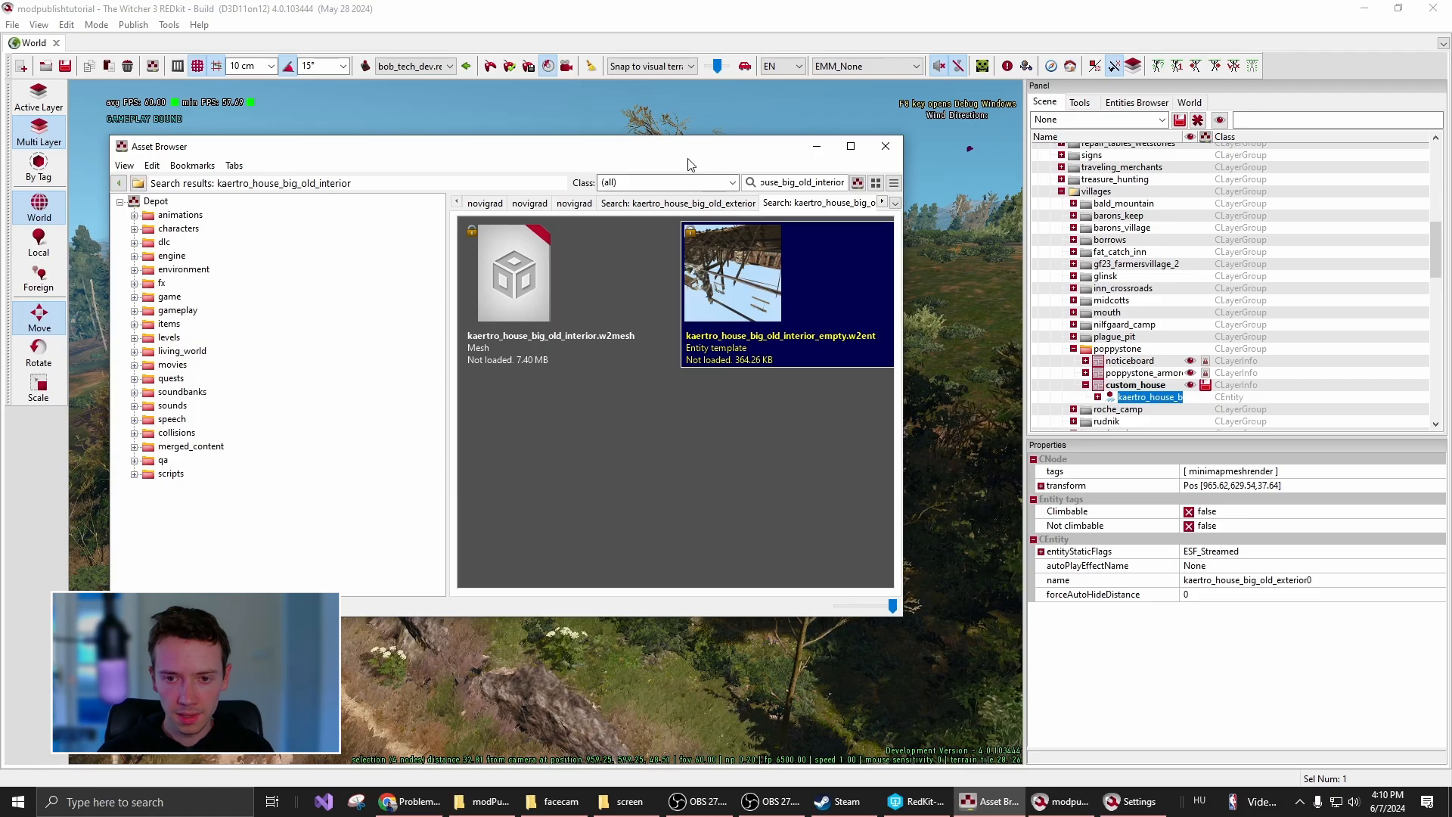
left_click_drag(771, 146, 16, 279)
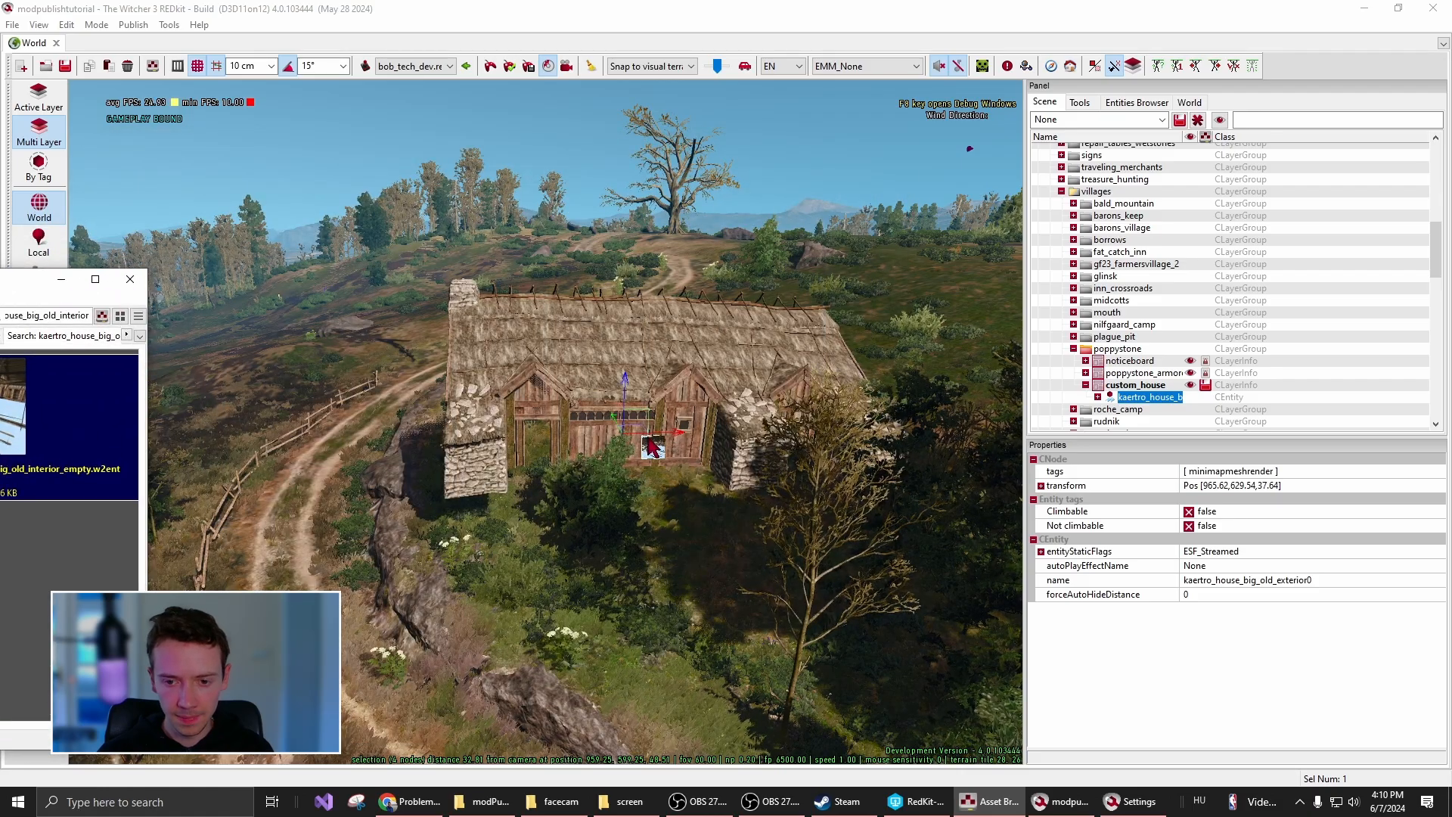
left_click_drag(652, 446, 652, 448)
key("w")
right_click_drag(689, 533, 658, 608)
key("s")
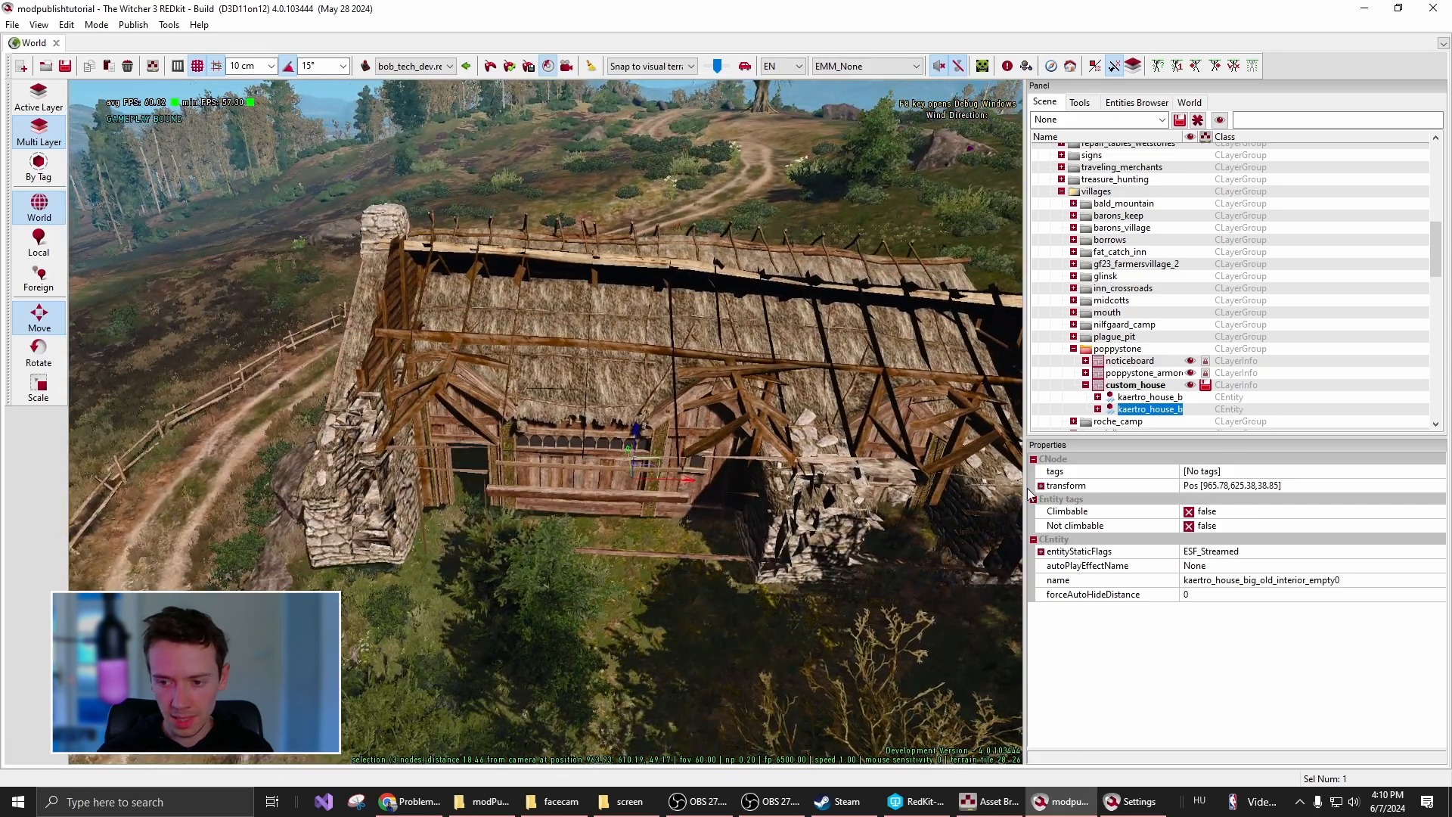
Copy the exterior's Position X to the house interior entity, setting it to 965.623
left_click(1166, 398)
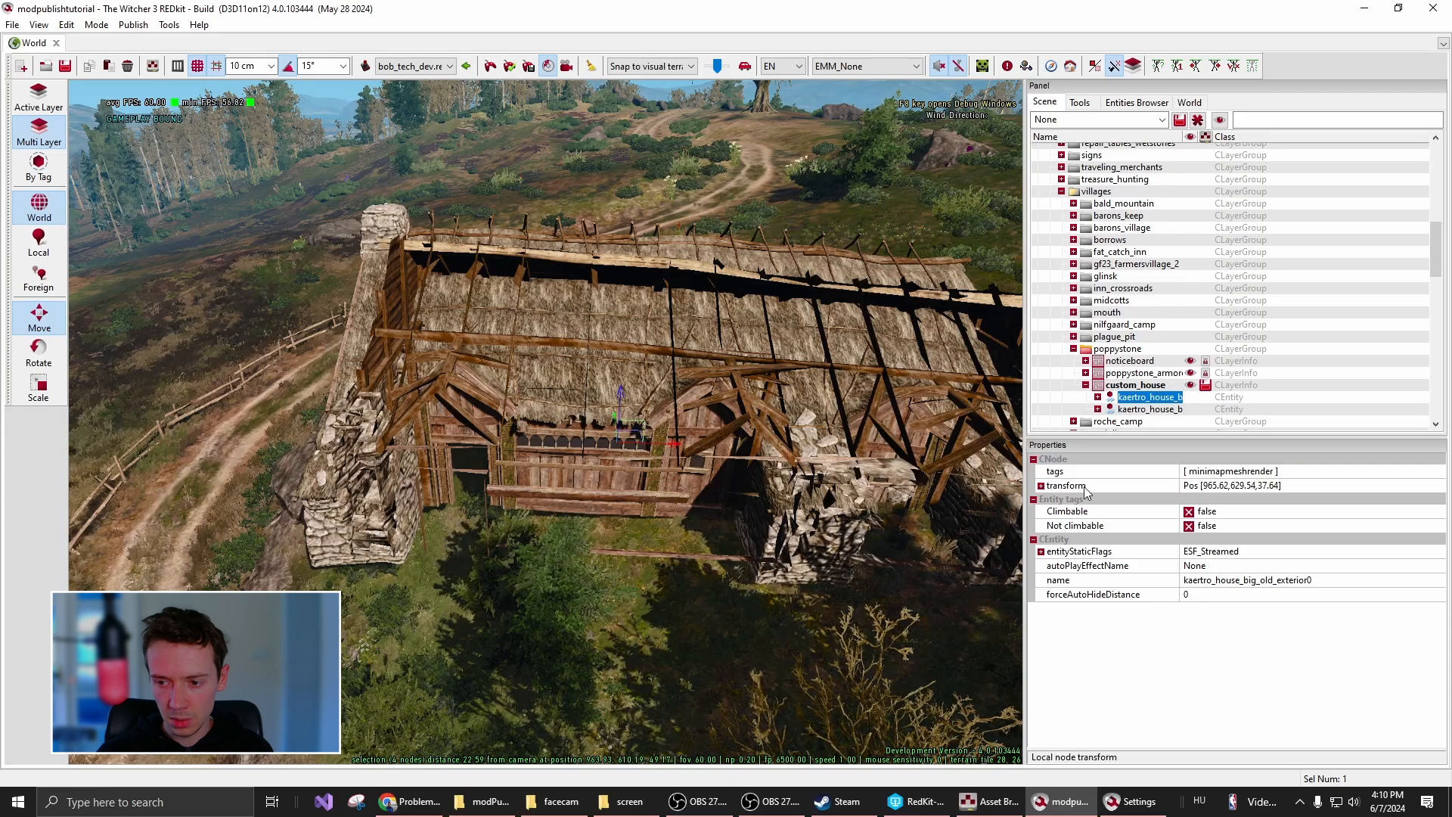
left_click(1041, 486)
left_click(1218, 514)
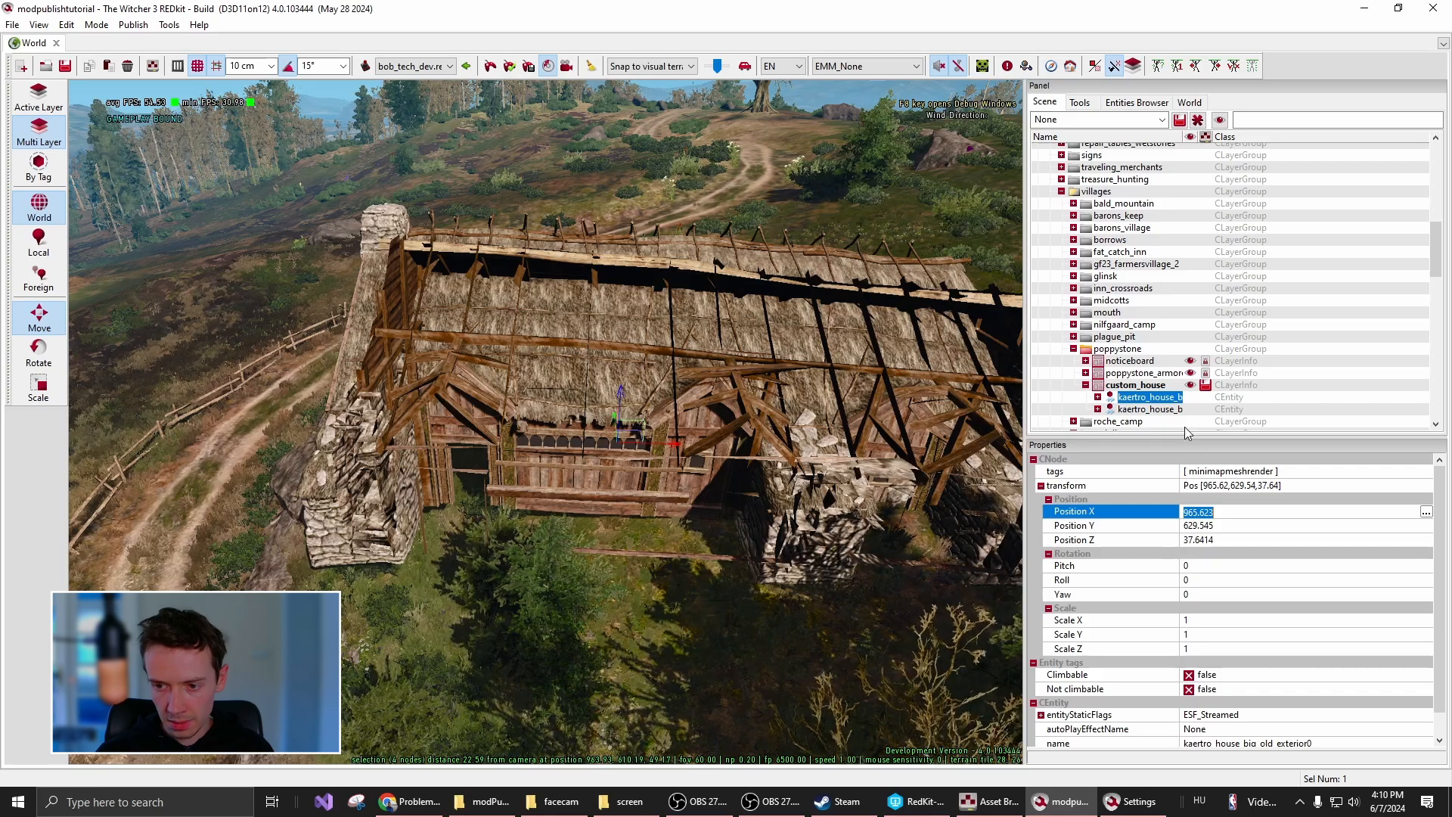
left_click(1162, 410)
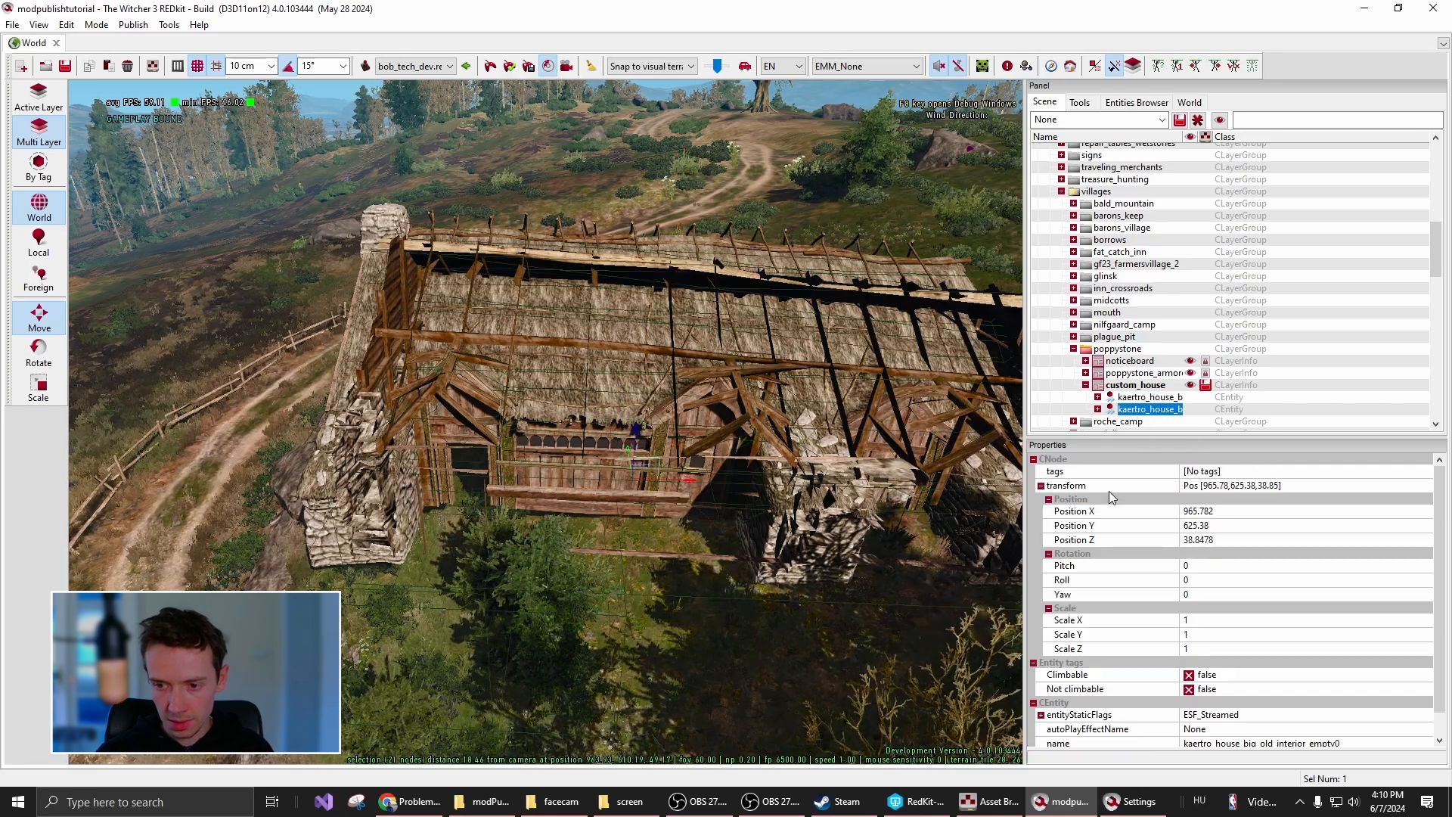
left_click(1205, 514)
type("965.623")
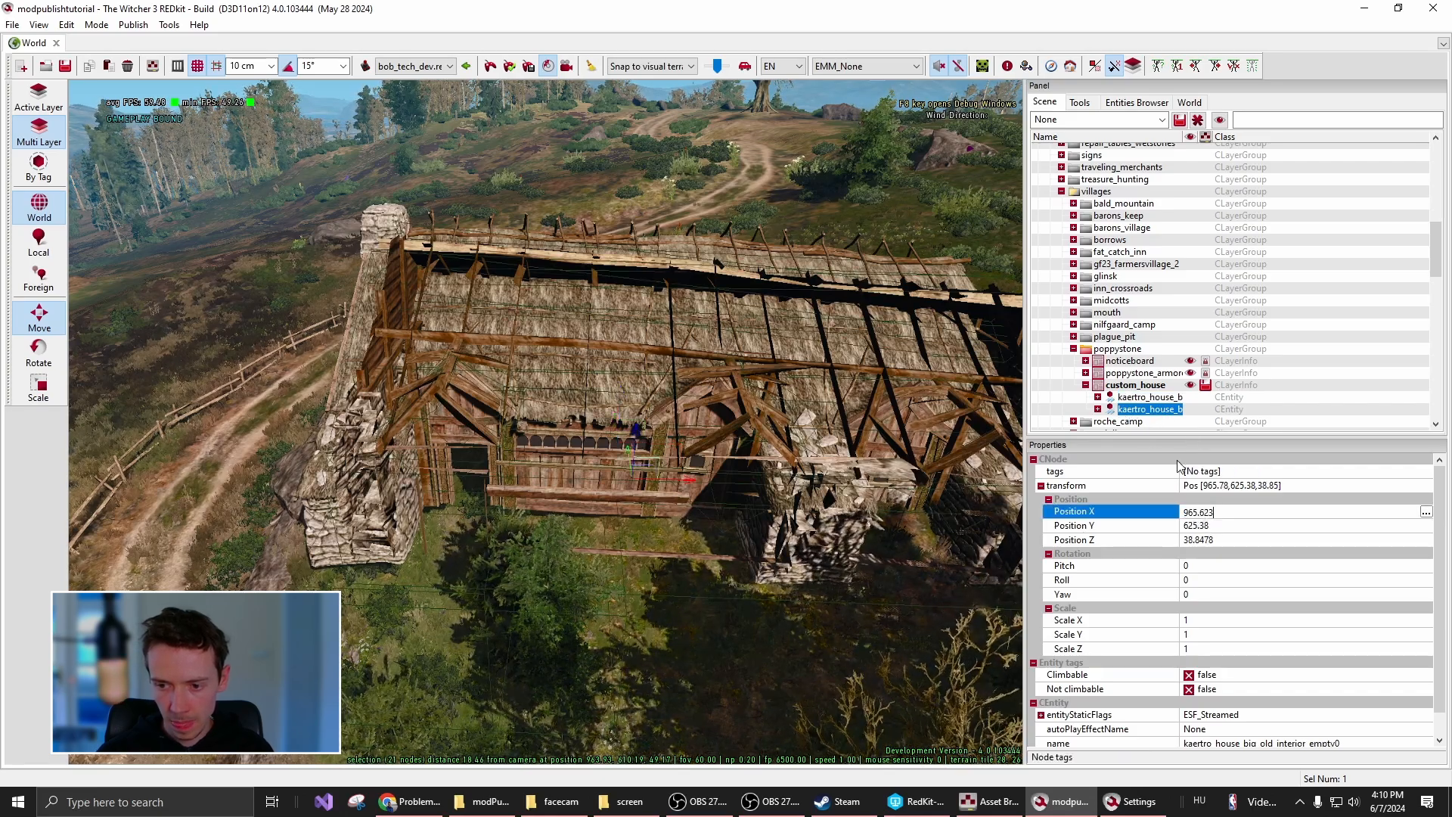
Copy the exterior's Position Y to the house interior entity, setting it to 629.545
left_click(1154, 398)
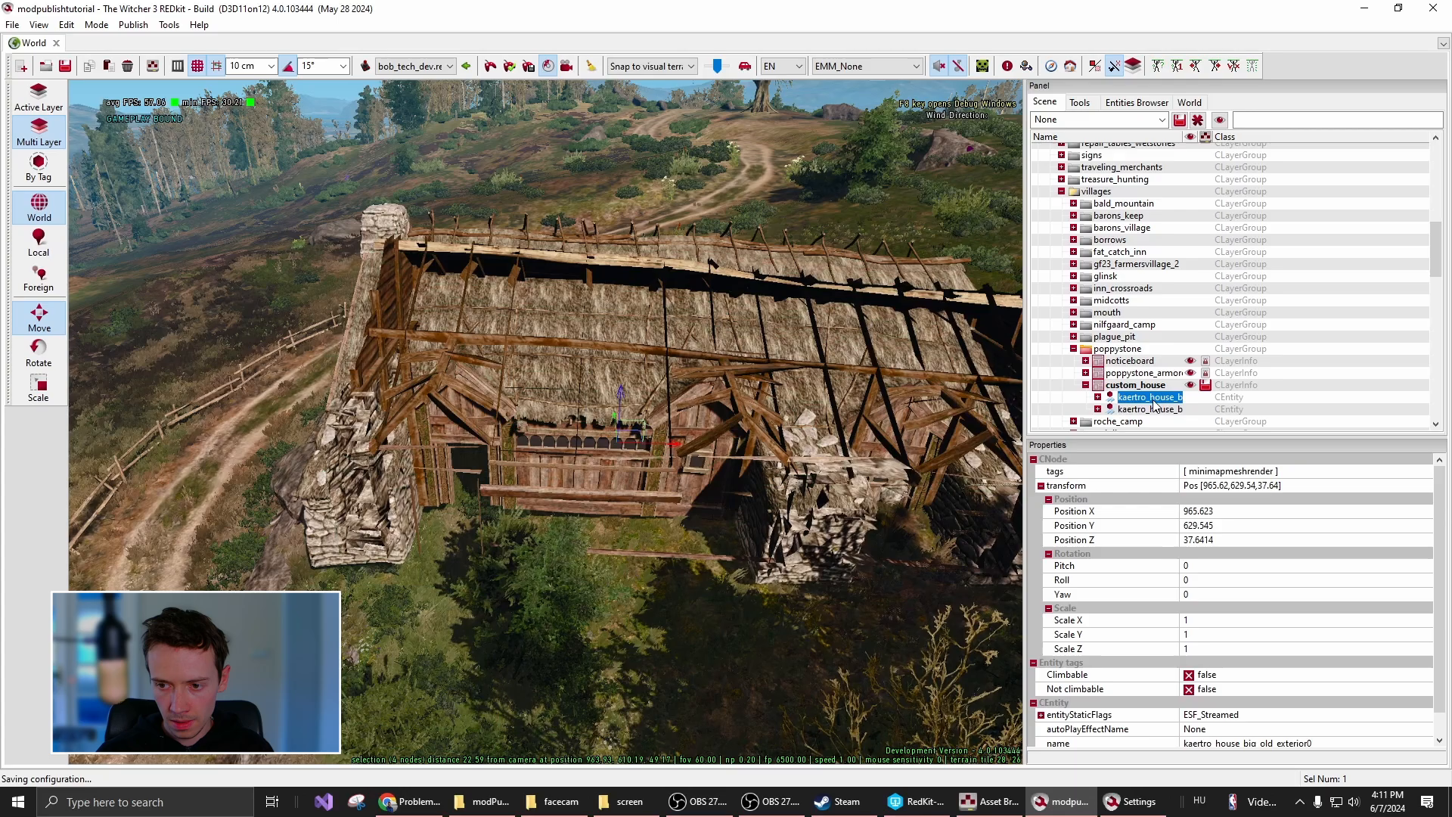
left_click(1218, 527)
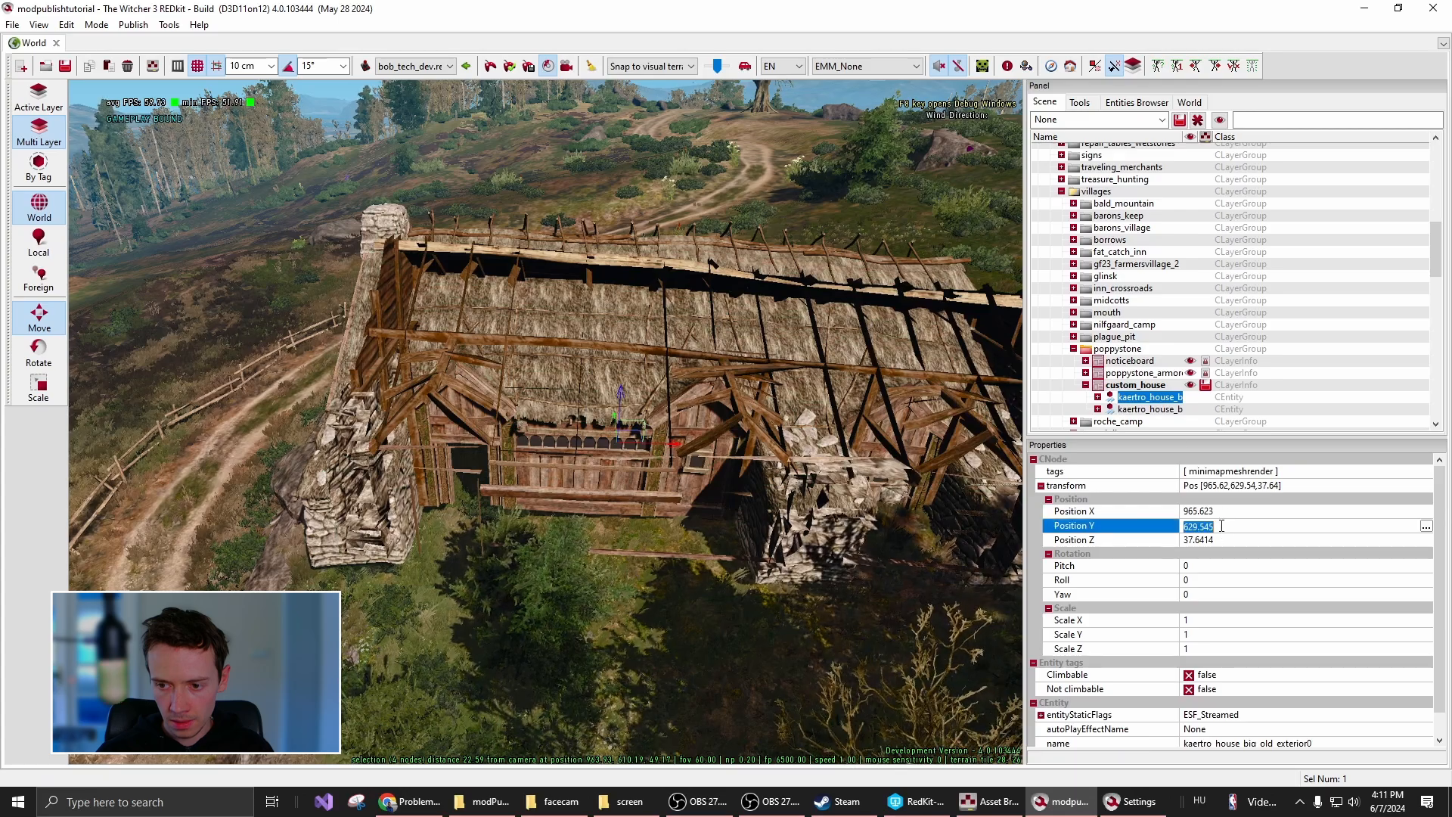
left_click(1150, 409)
left_click(1234, 520)
type("629.545")
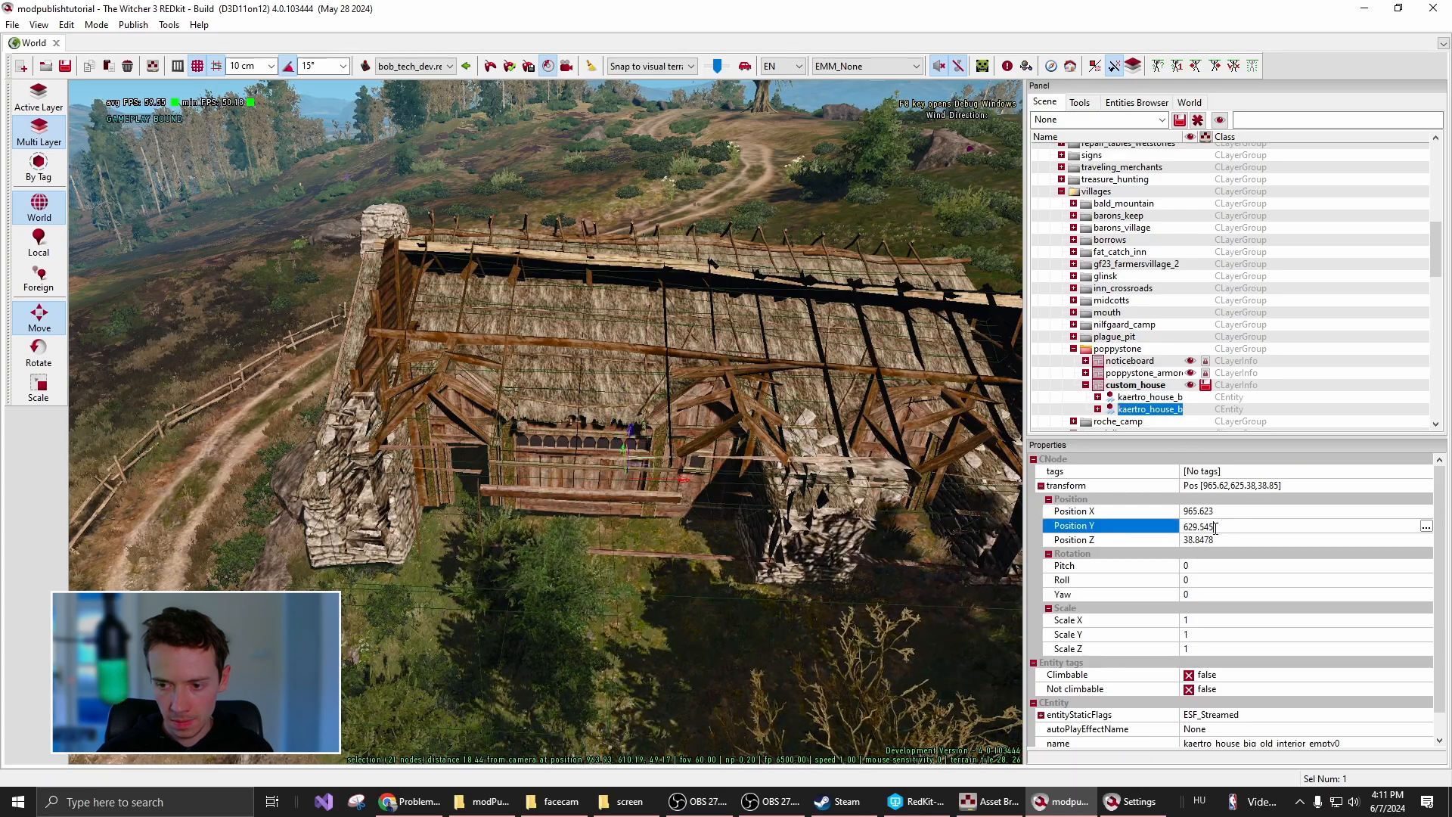
left_click(1231, 515)
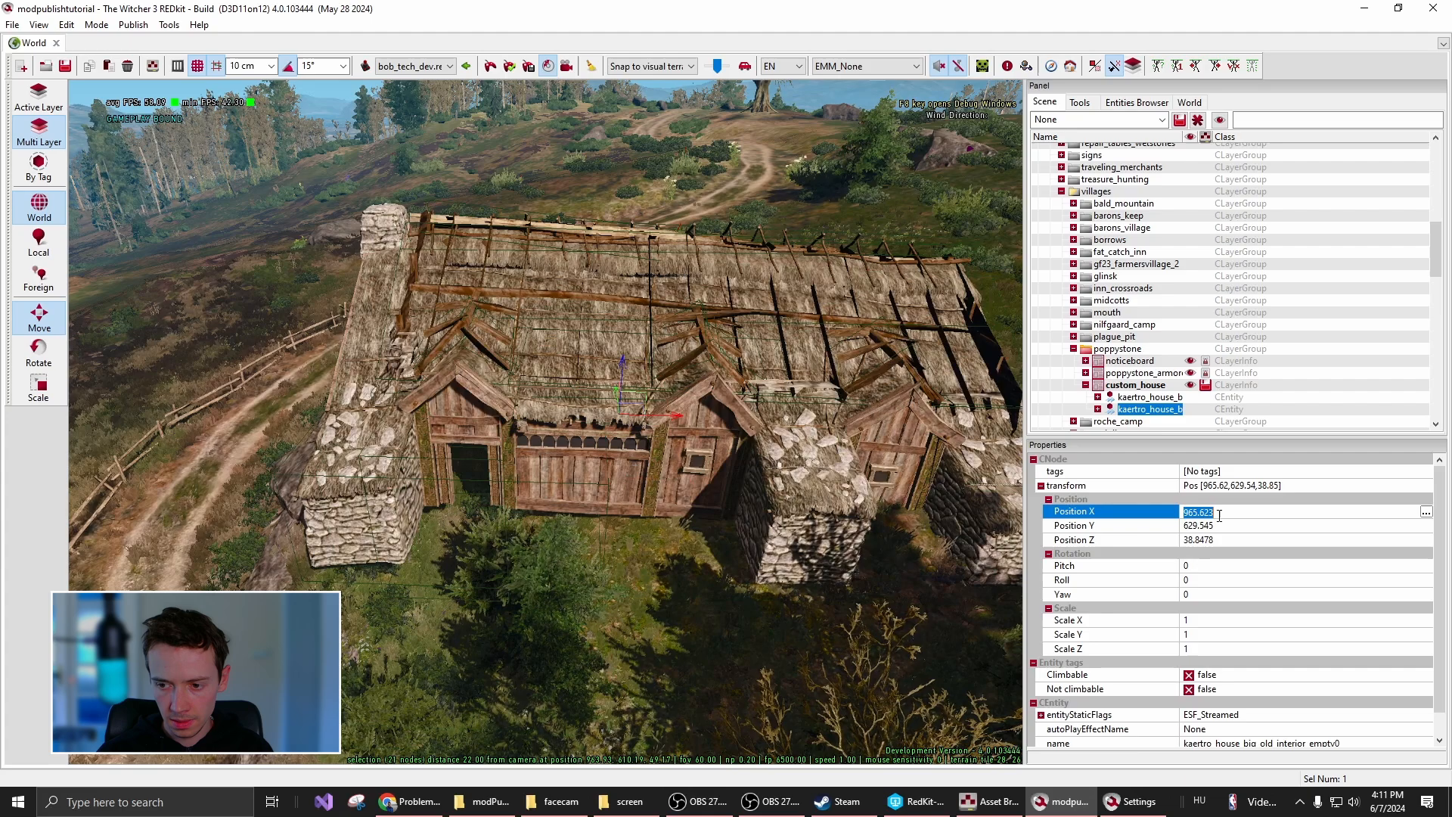
Copy the exterior's Position Z to the house interior entity, setting it to 37.6414
left_click(1133, 399)
left_click(1227, 540)
key("ctrl+c")
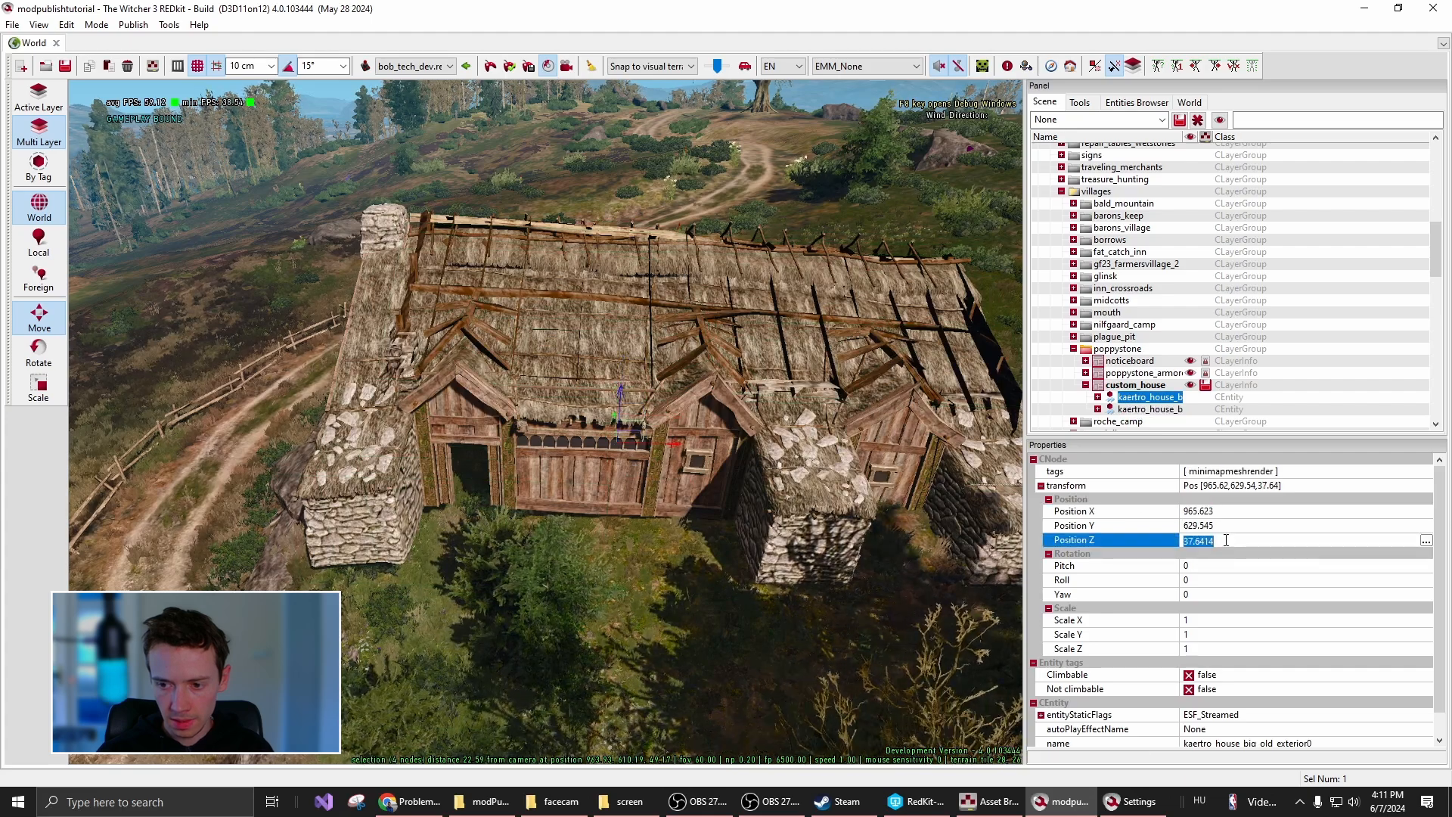
left_click(1157, 410)
left_click(1227, 542)
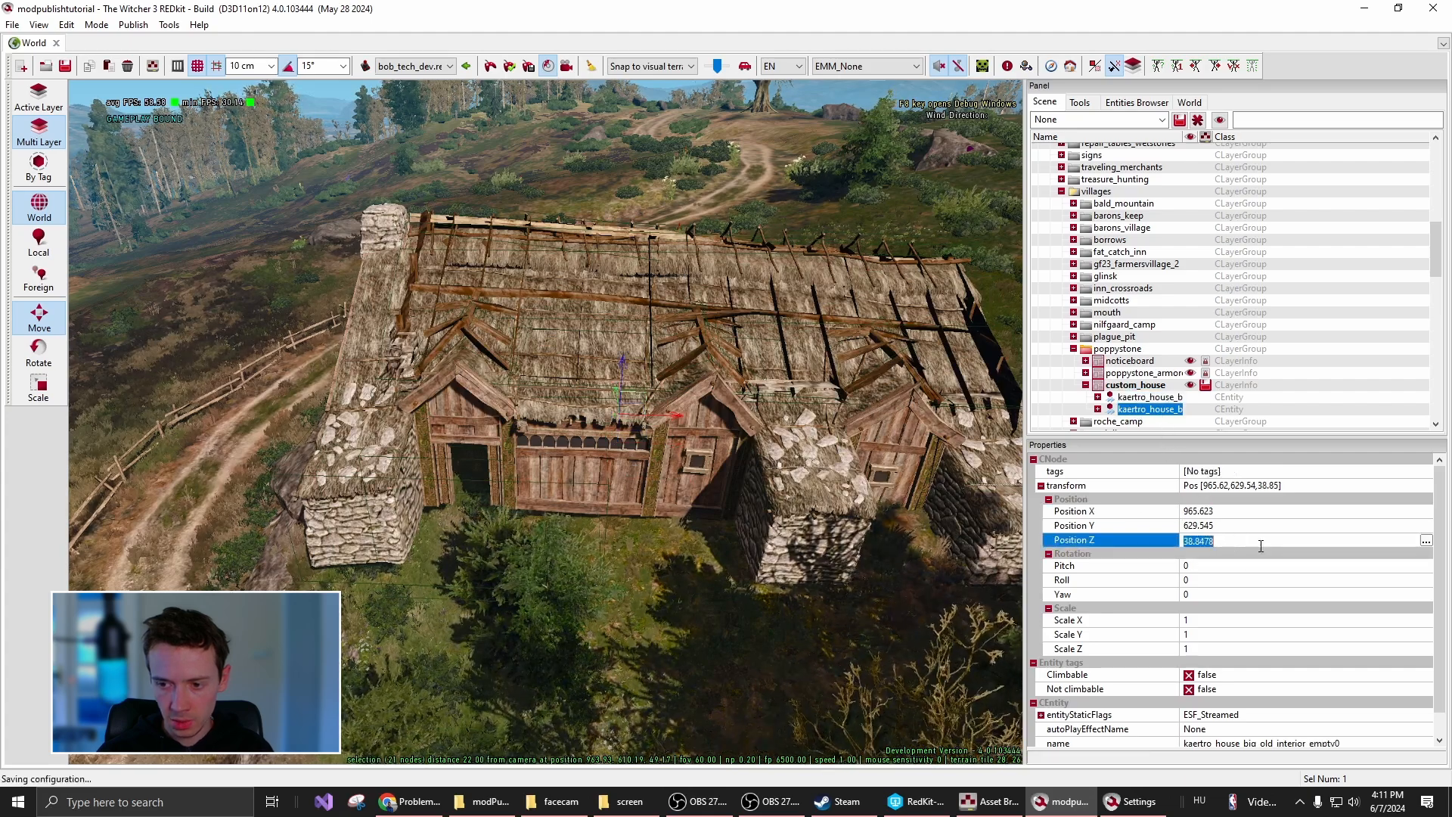
key("ctrl+v")
key("Return")
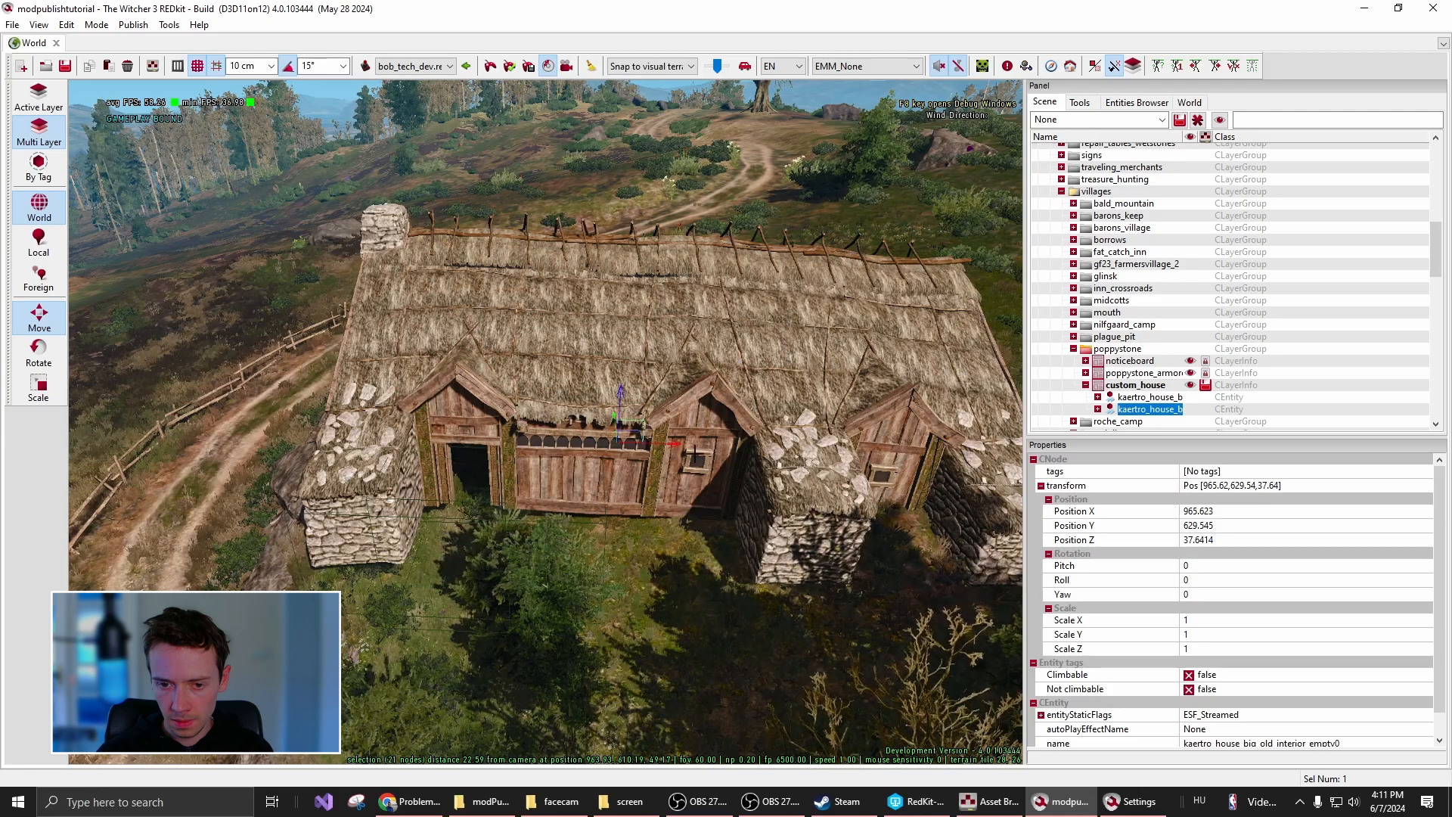
Save the custom_house layer changes and inspect the house inside and from its entrance
left_click(66, 68)
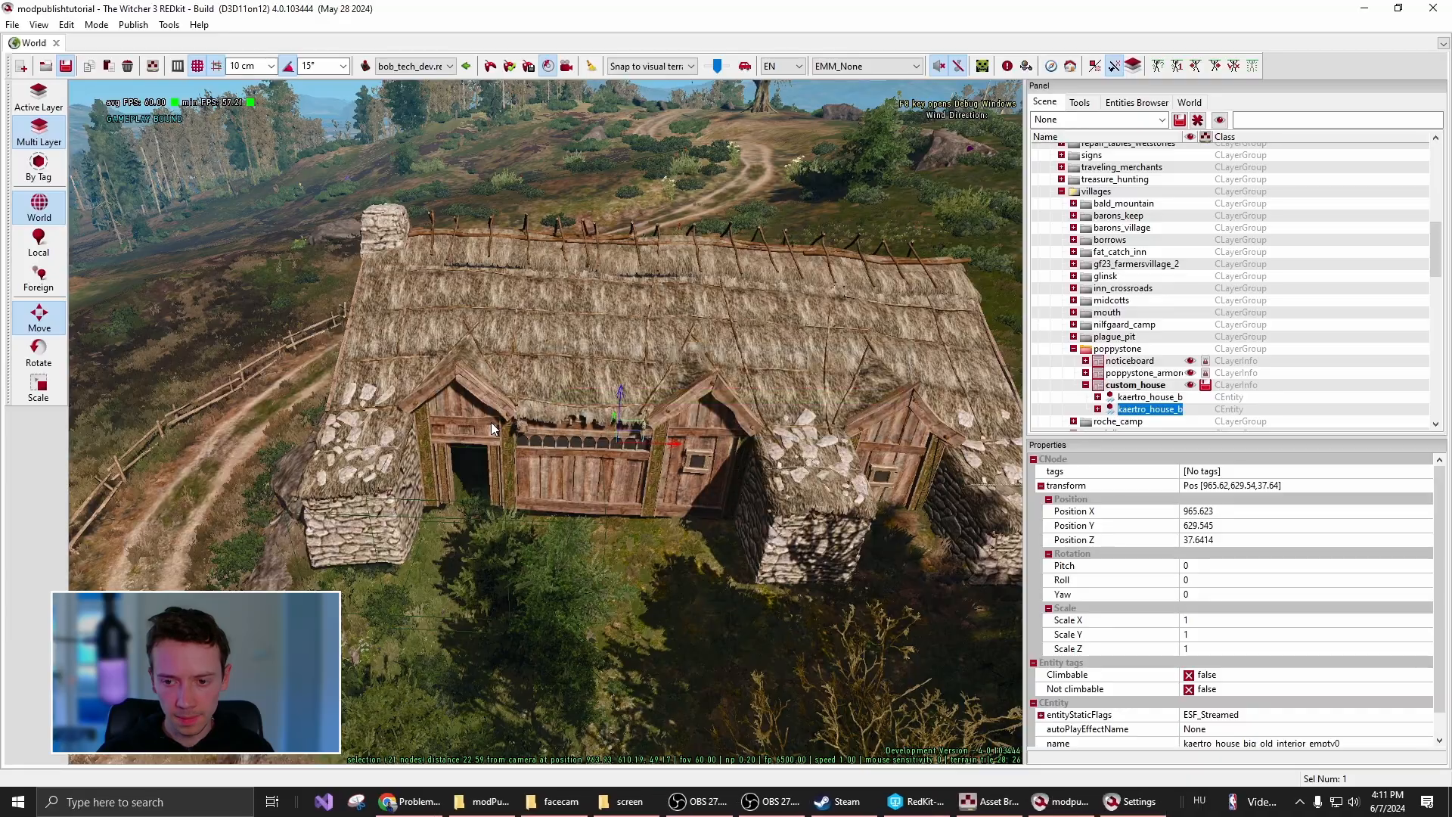
right_click_drag(491, 422, 379, 446)
key("w")
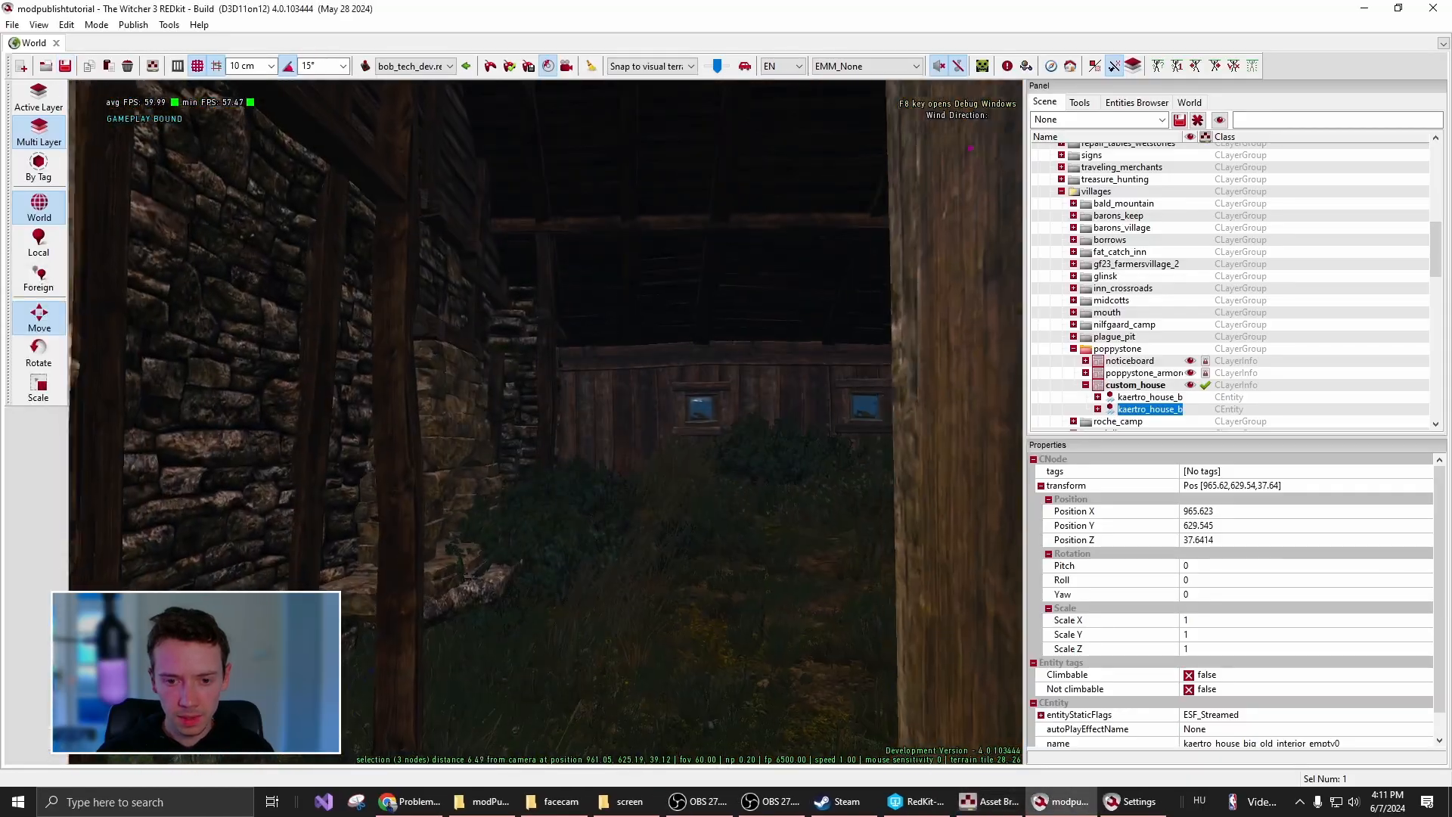
right_click_drag(468, 577, 646, 532)
key("w")
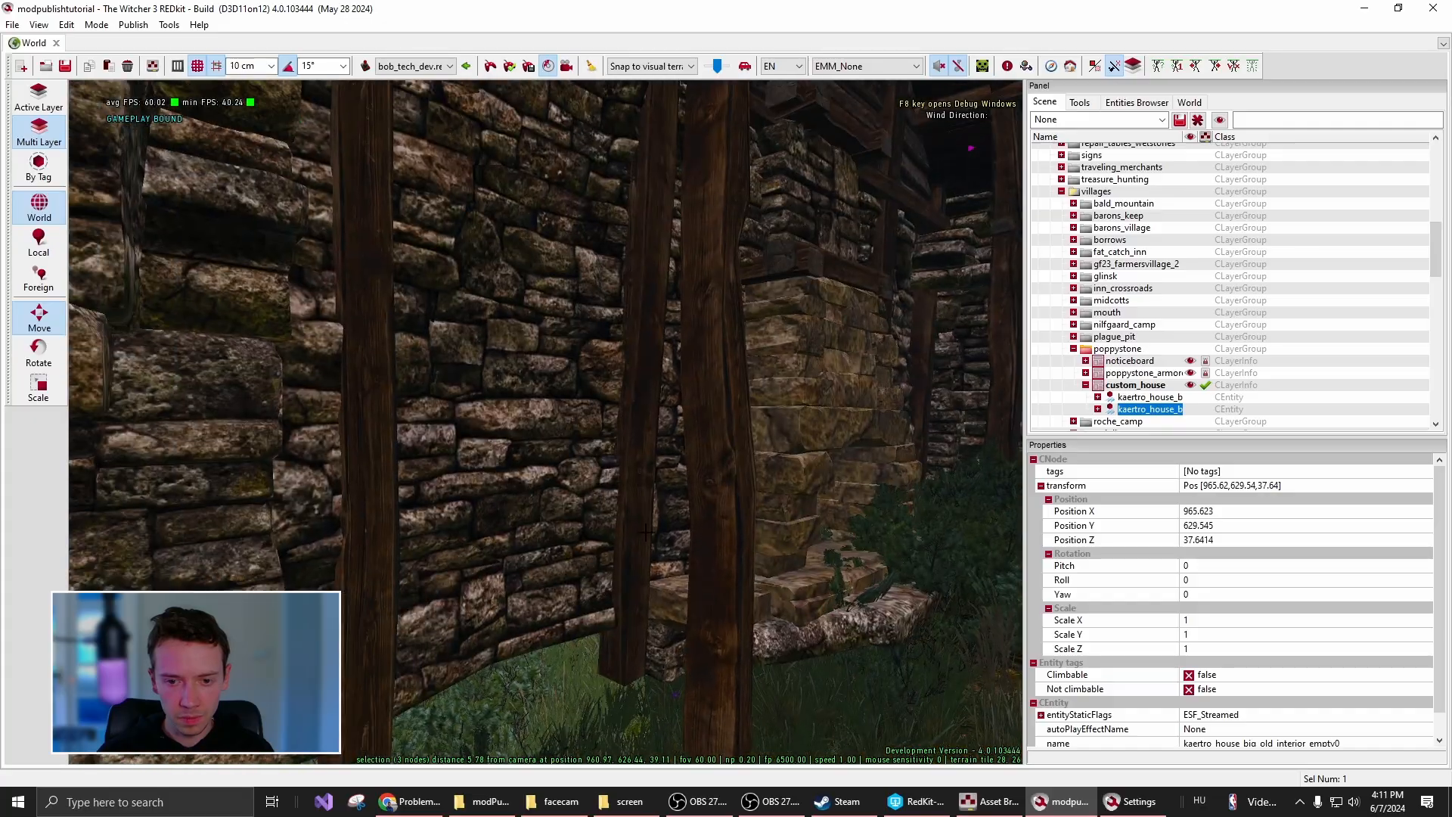
key("shift+s")
mouse_move(490, 273)
right_mouse_down()
mouse_move(568, 280)
mouse_move(469, 288)
right_mouse_up()
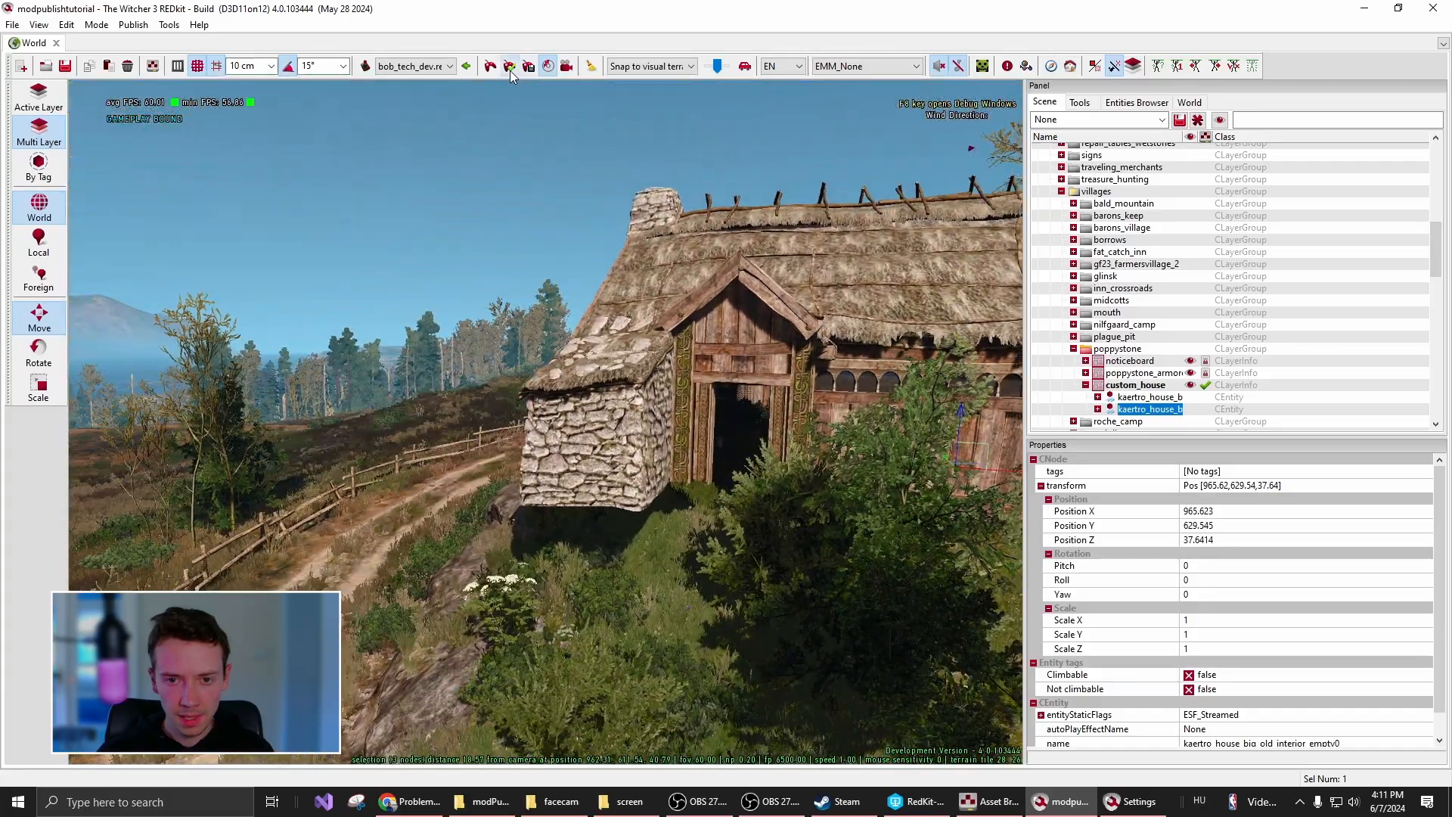
Start the game in the editor from the camera position and walk the character into the house
left_click(509, 66)
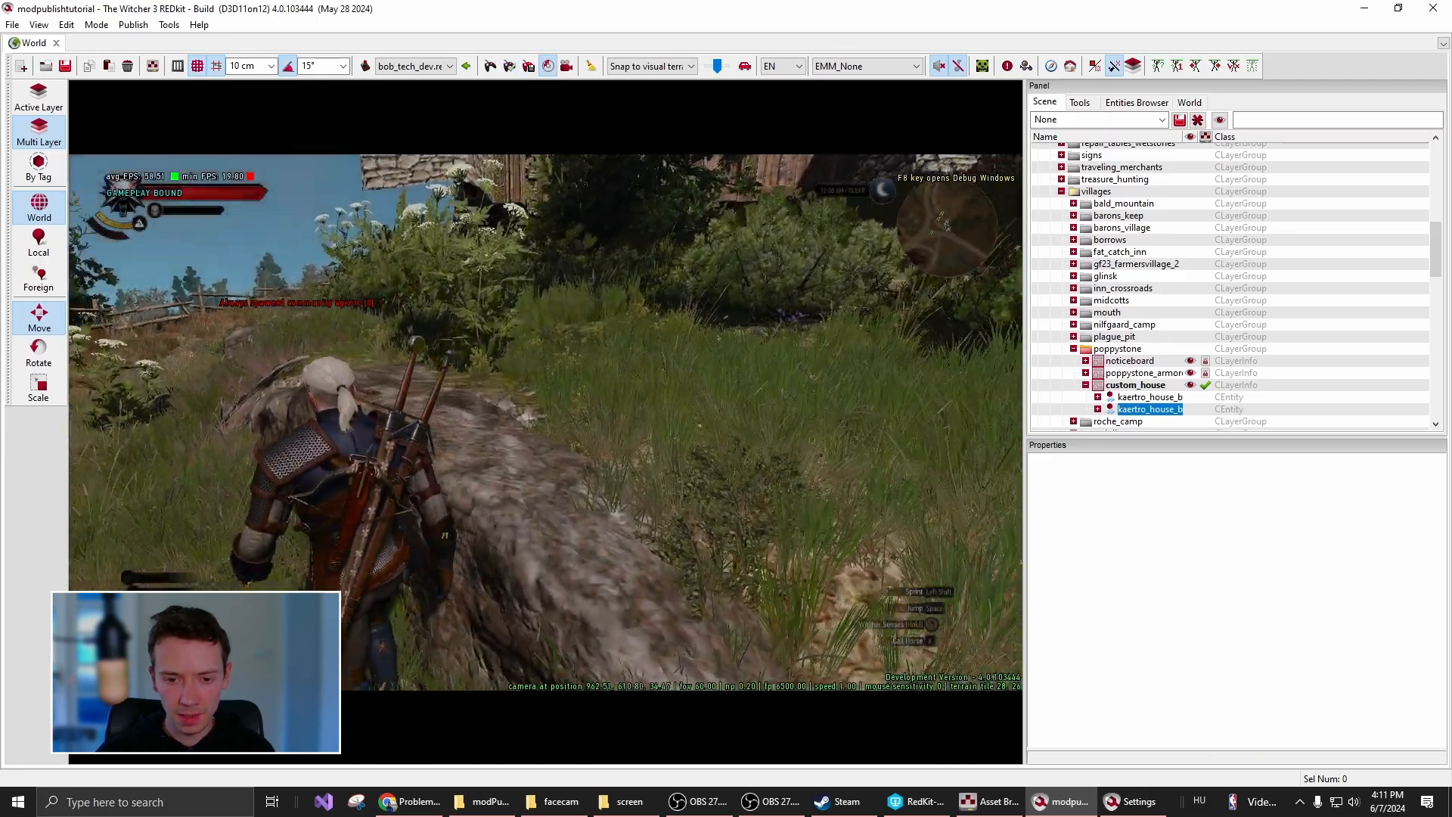
key("w")
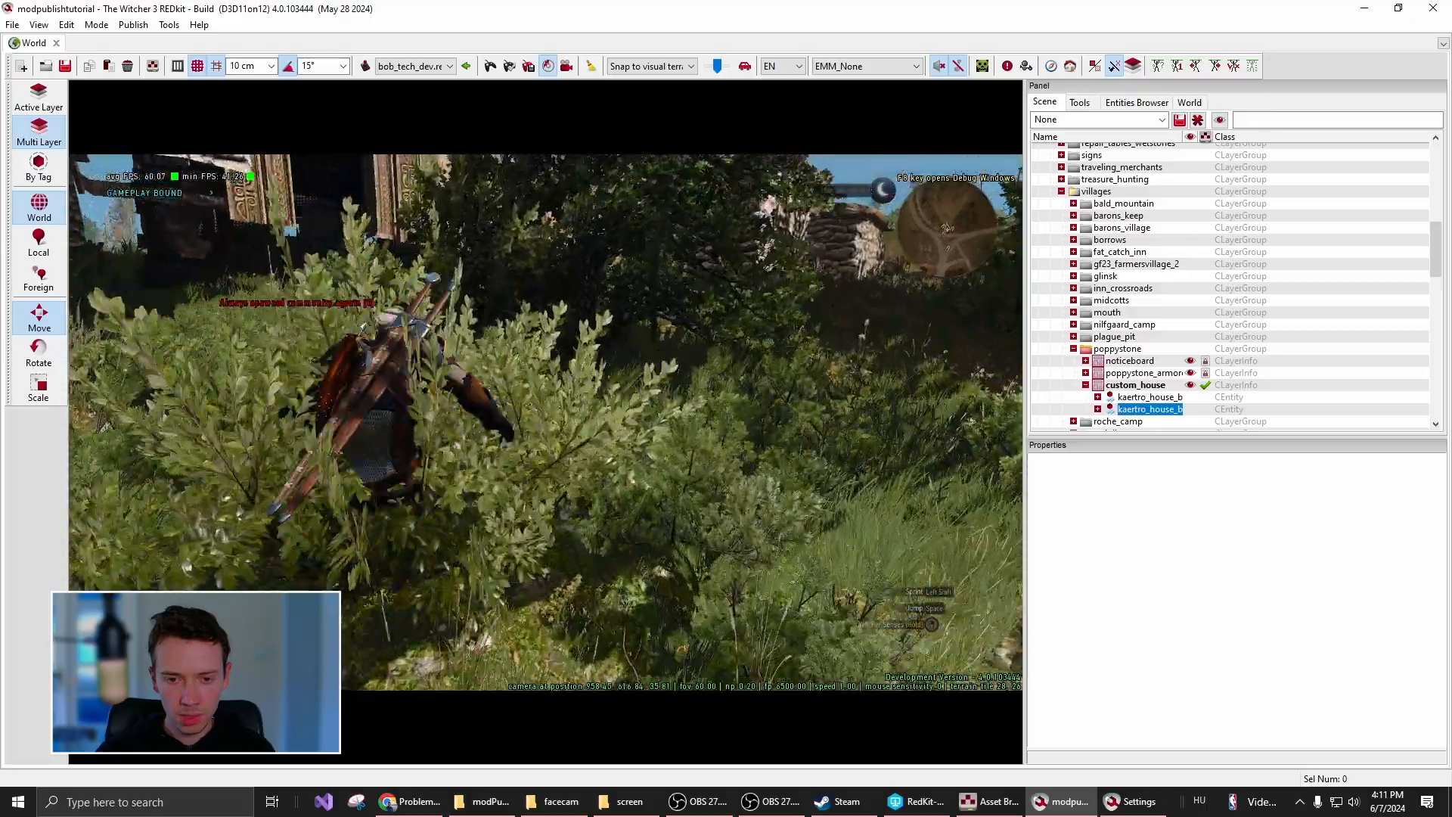
key("w")
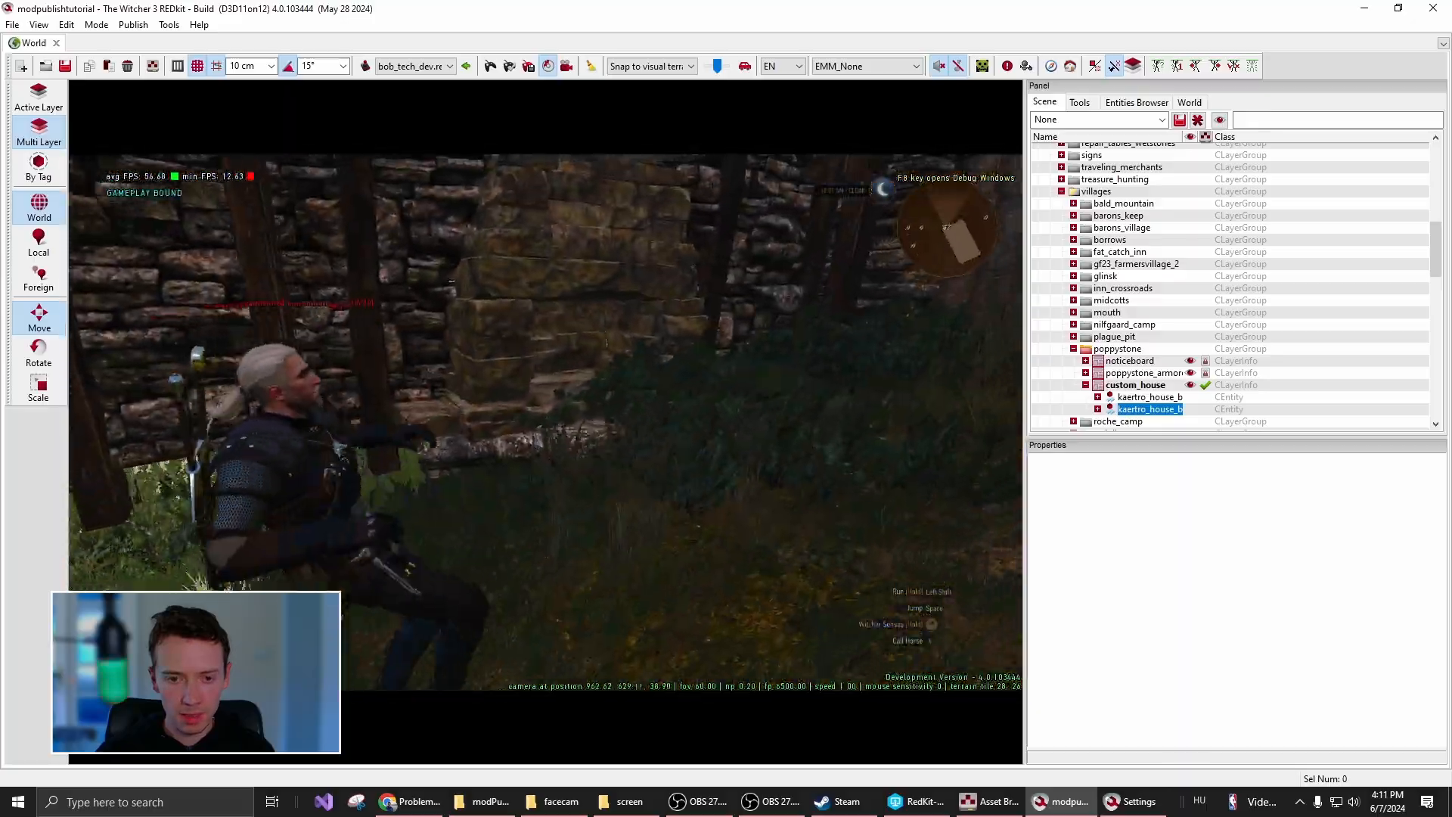
key("w")
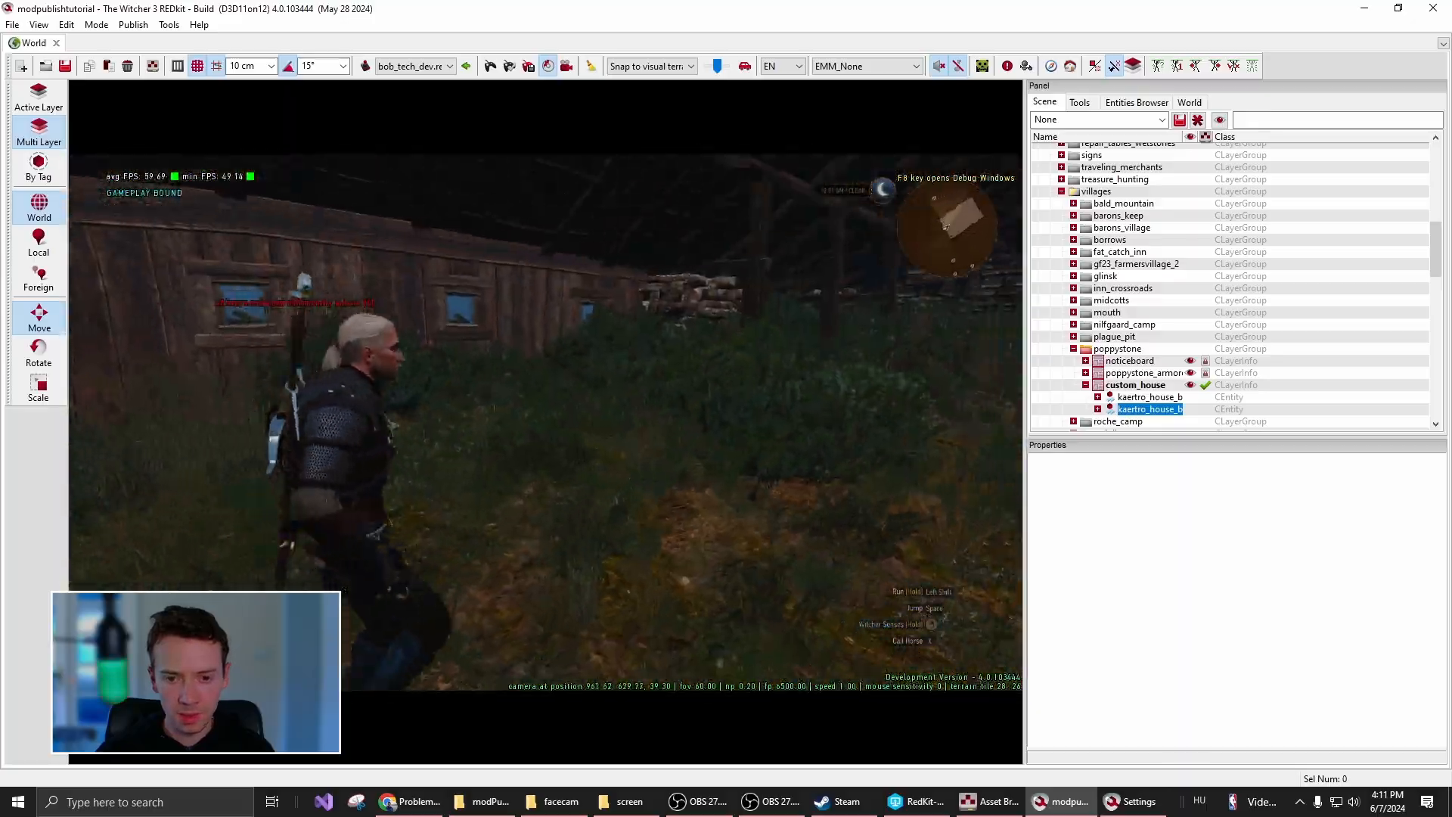
Walk the character out of the house, check the building from outside and end the in-editor game session
key("w")
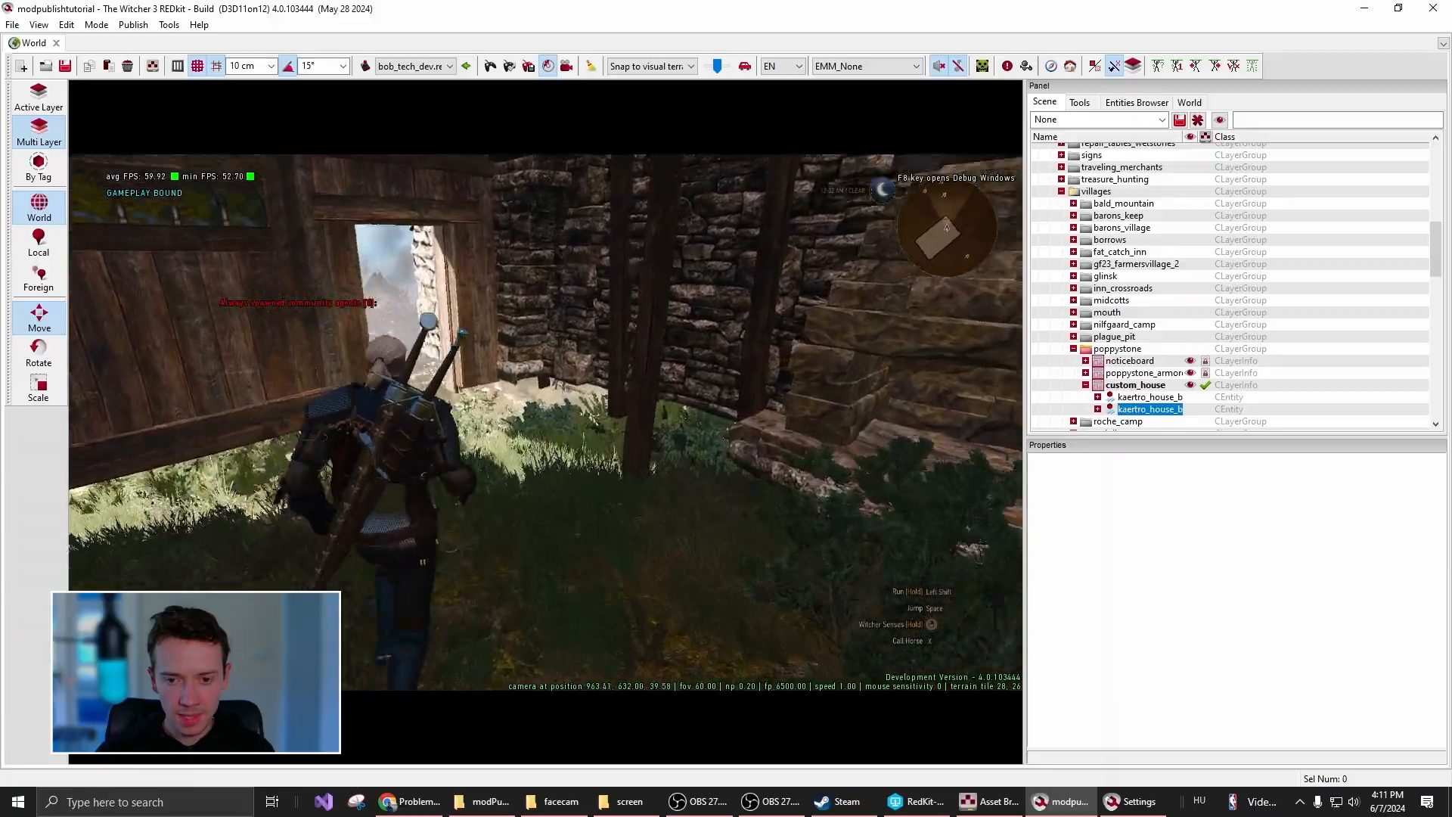
key("w")
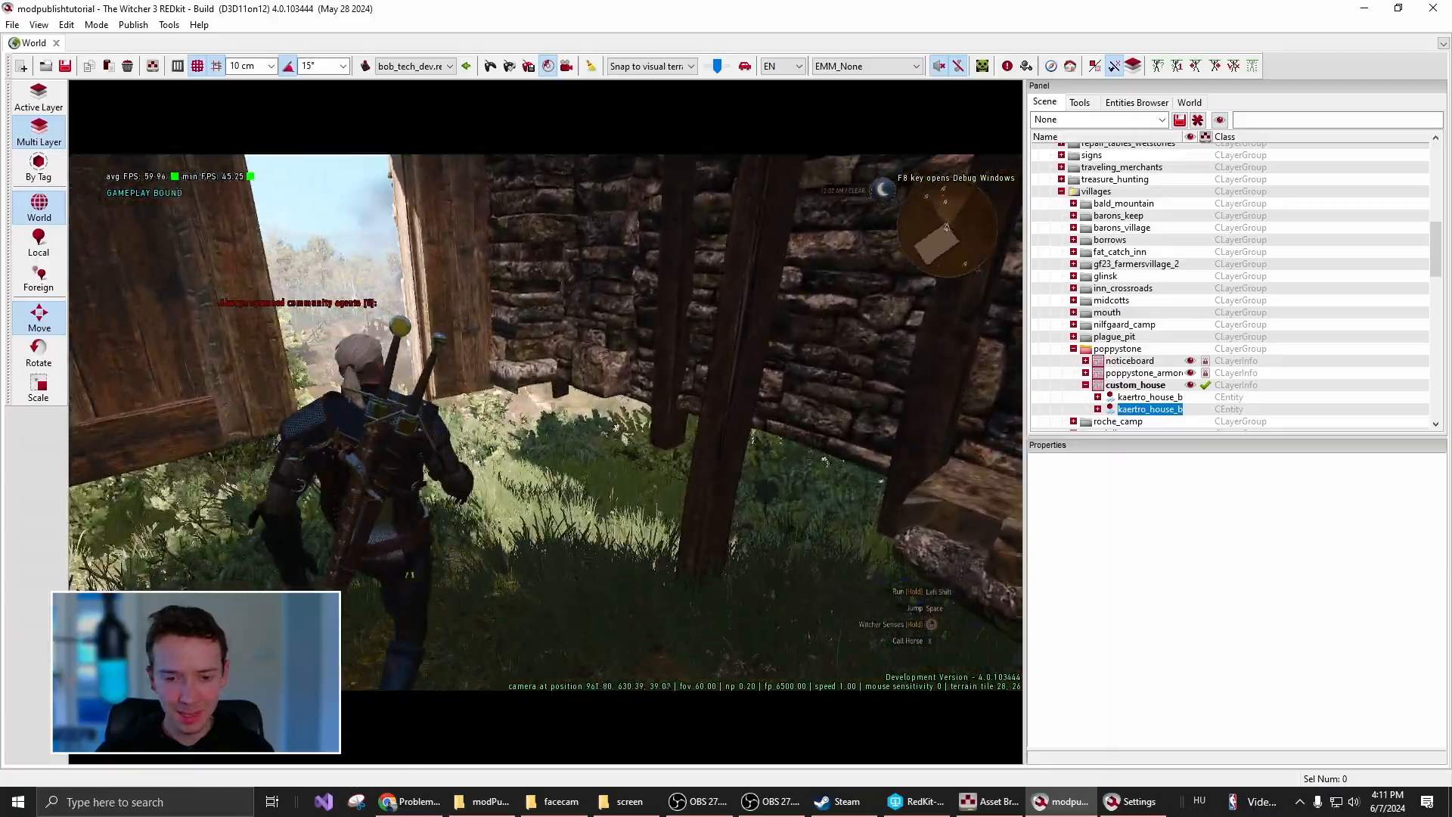
key("w")
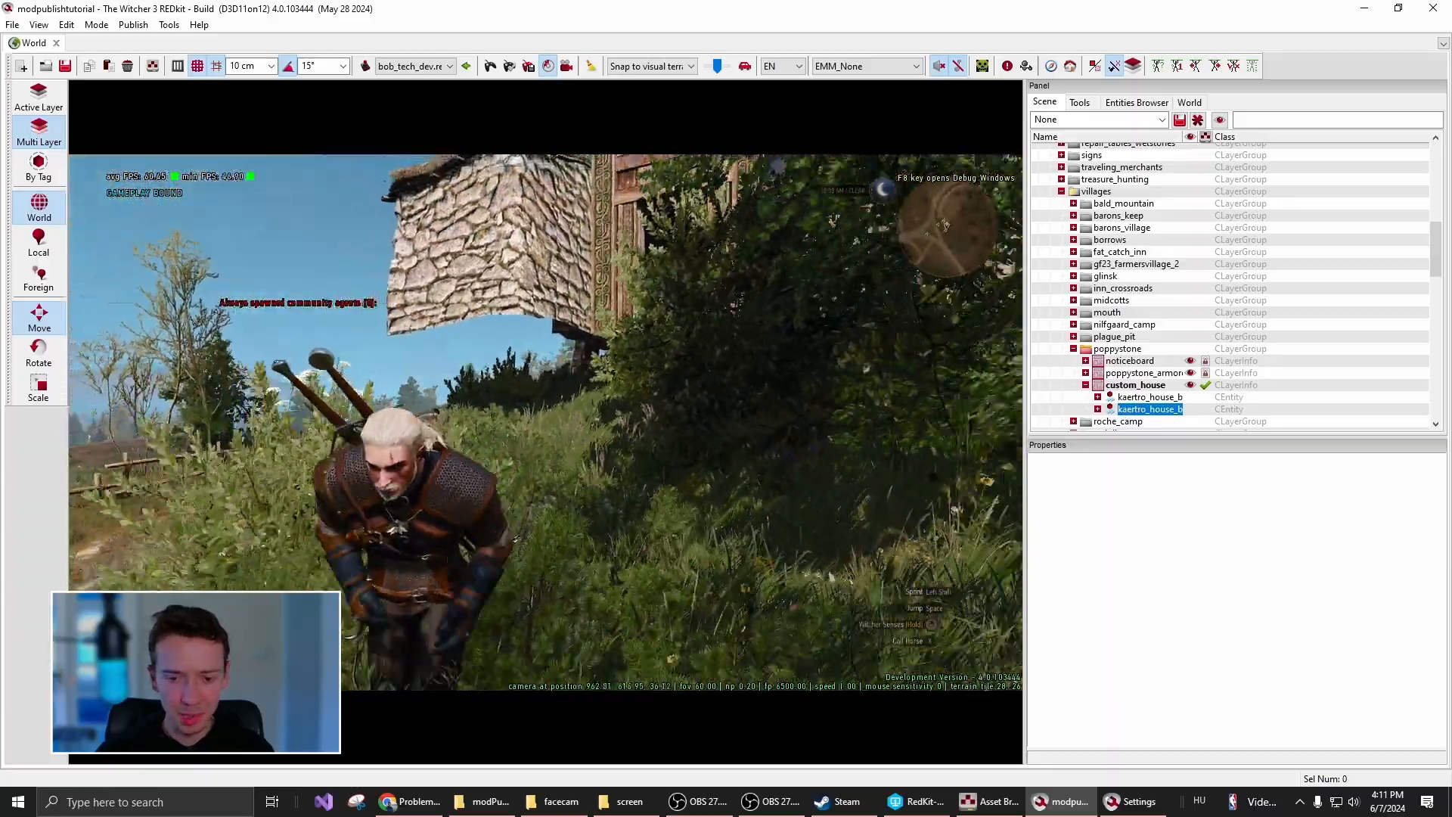
key("s")
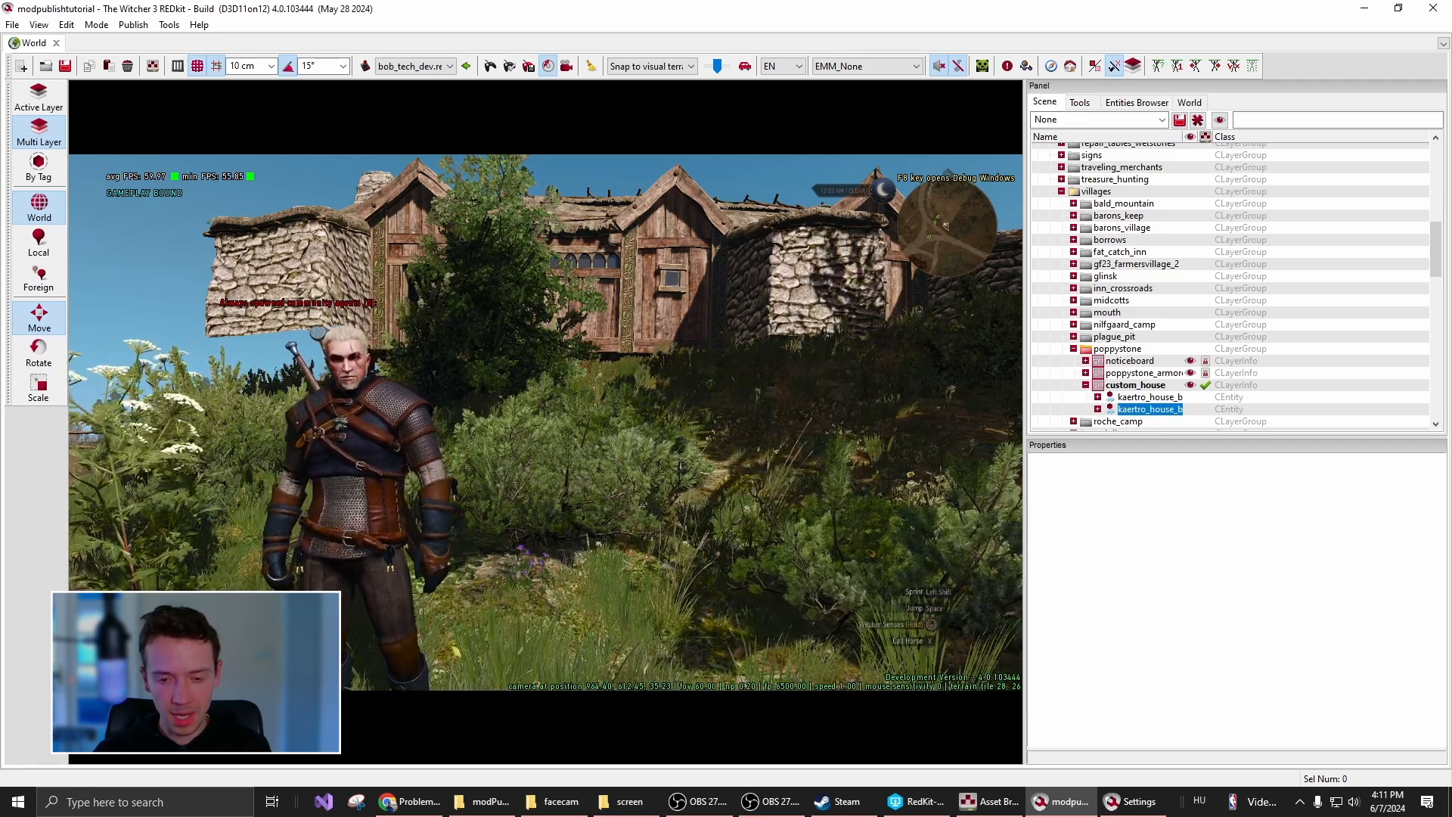
key("Escape")
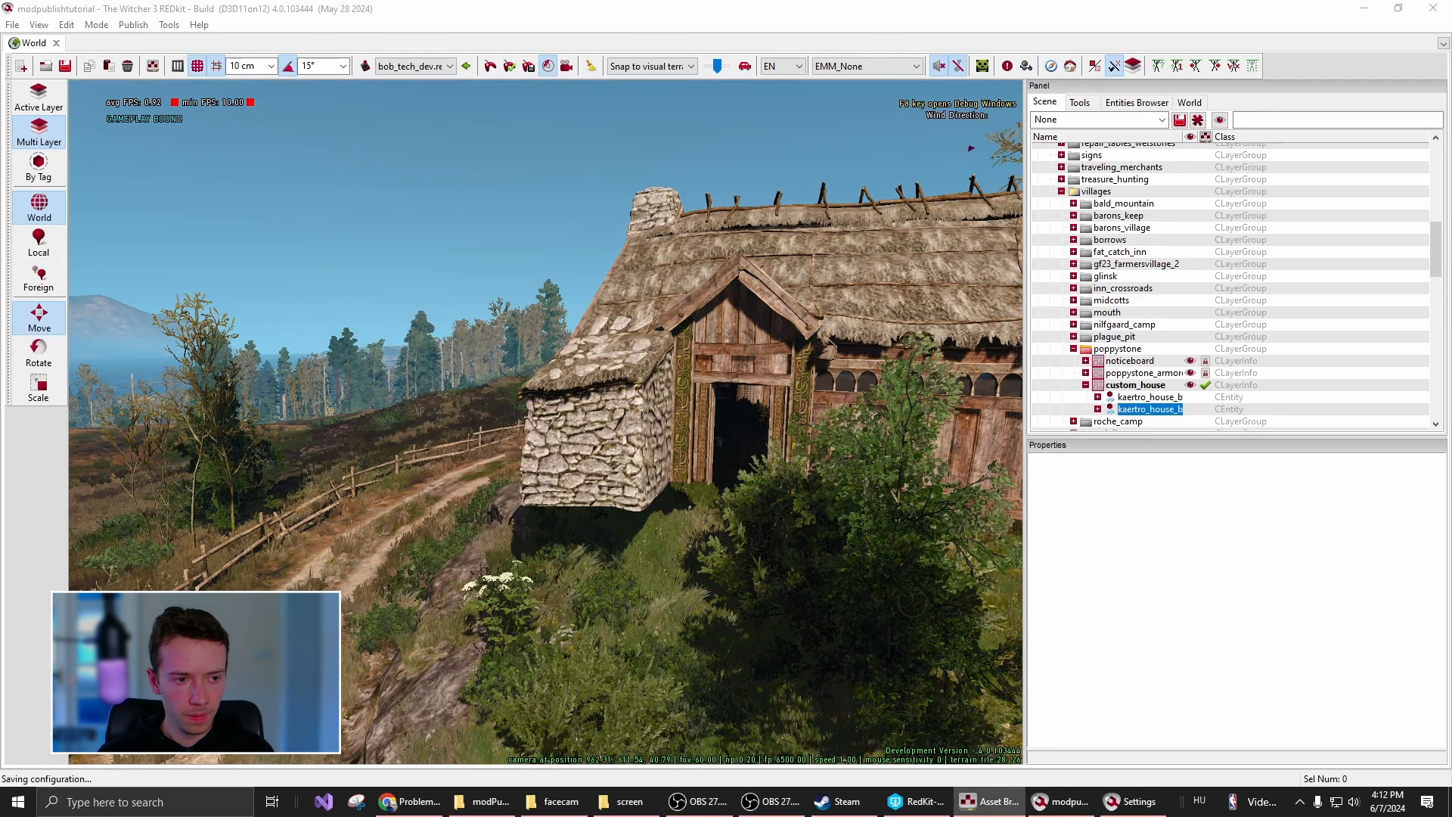
Save the world and open the wizard for saving and publishing the mod project
left_click(66, 68)
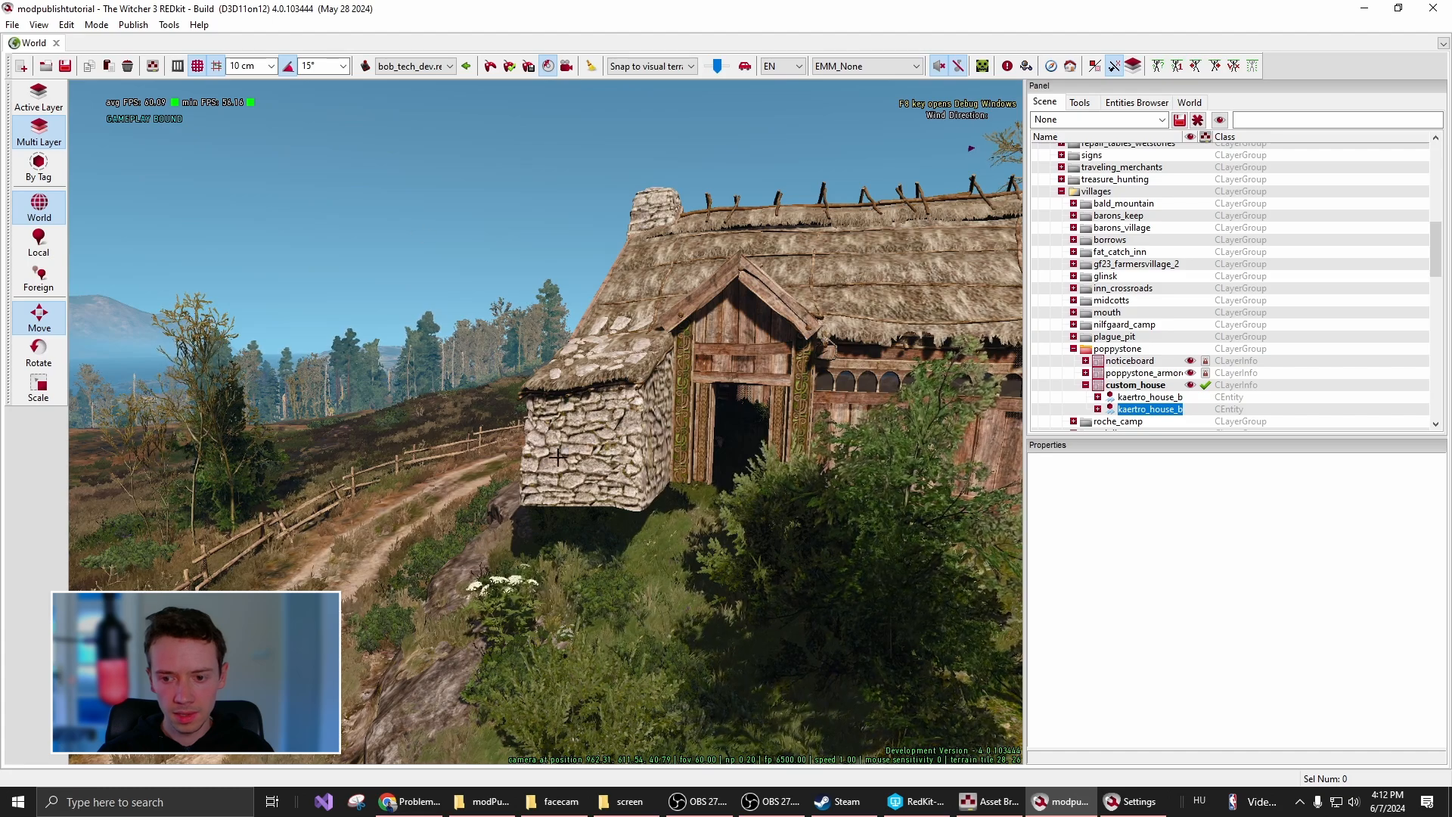
left_click(133, 24)
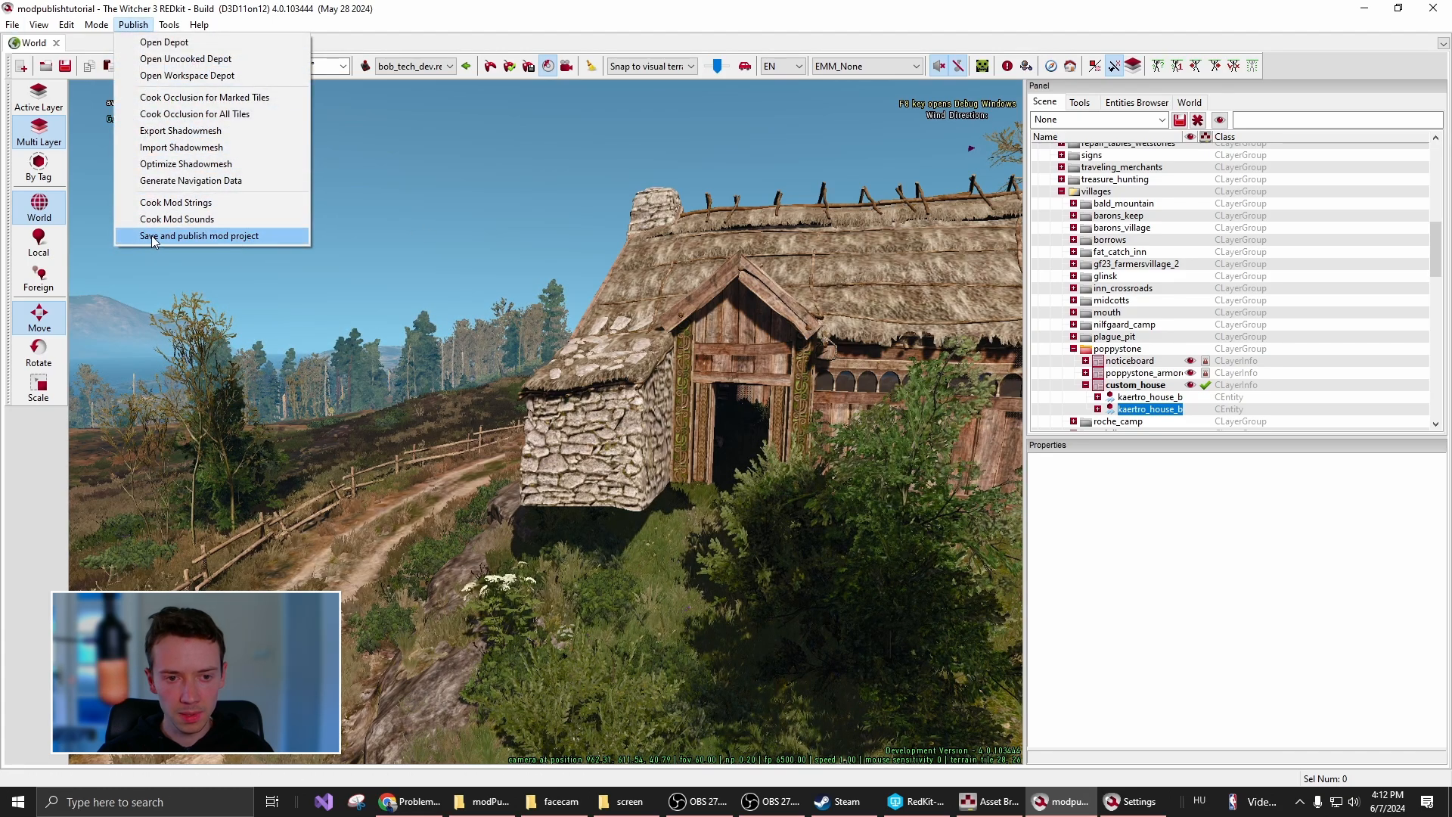
left_click(274, 236)
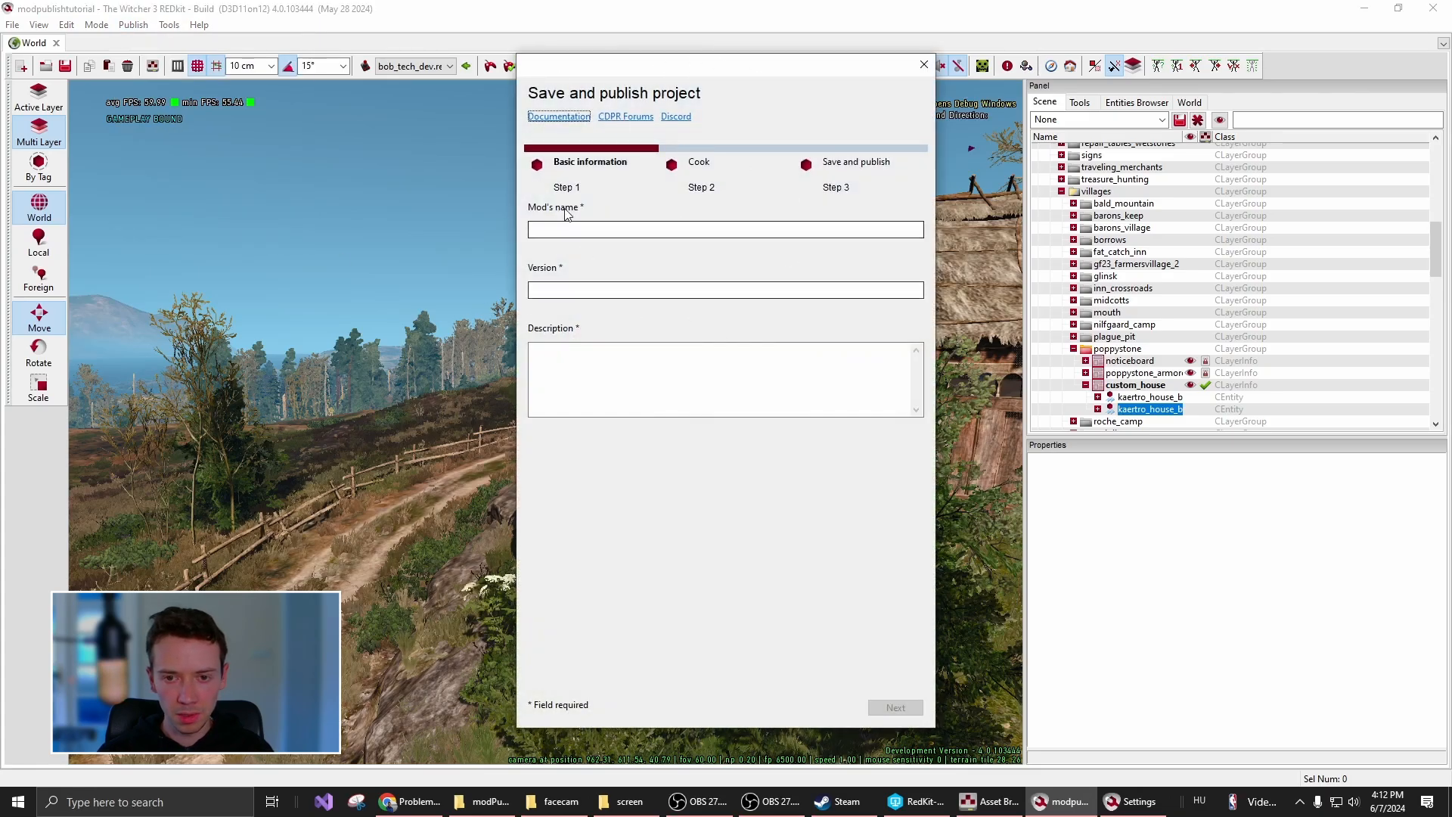
Fill in the mod's basic information with the name "publish tutorial", version "v1" and description "This is test description."
left_click(591, 230)
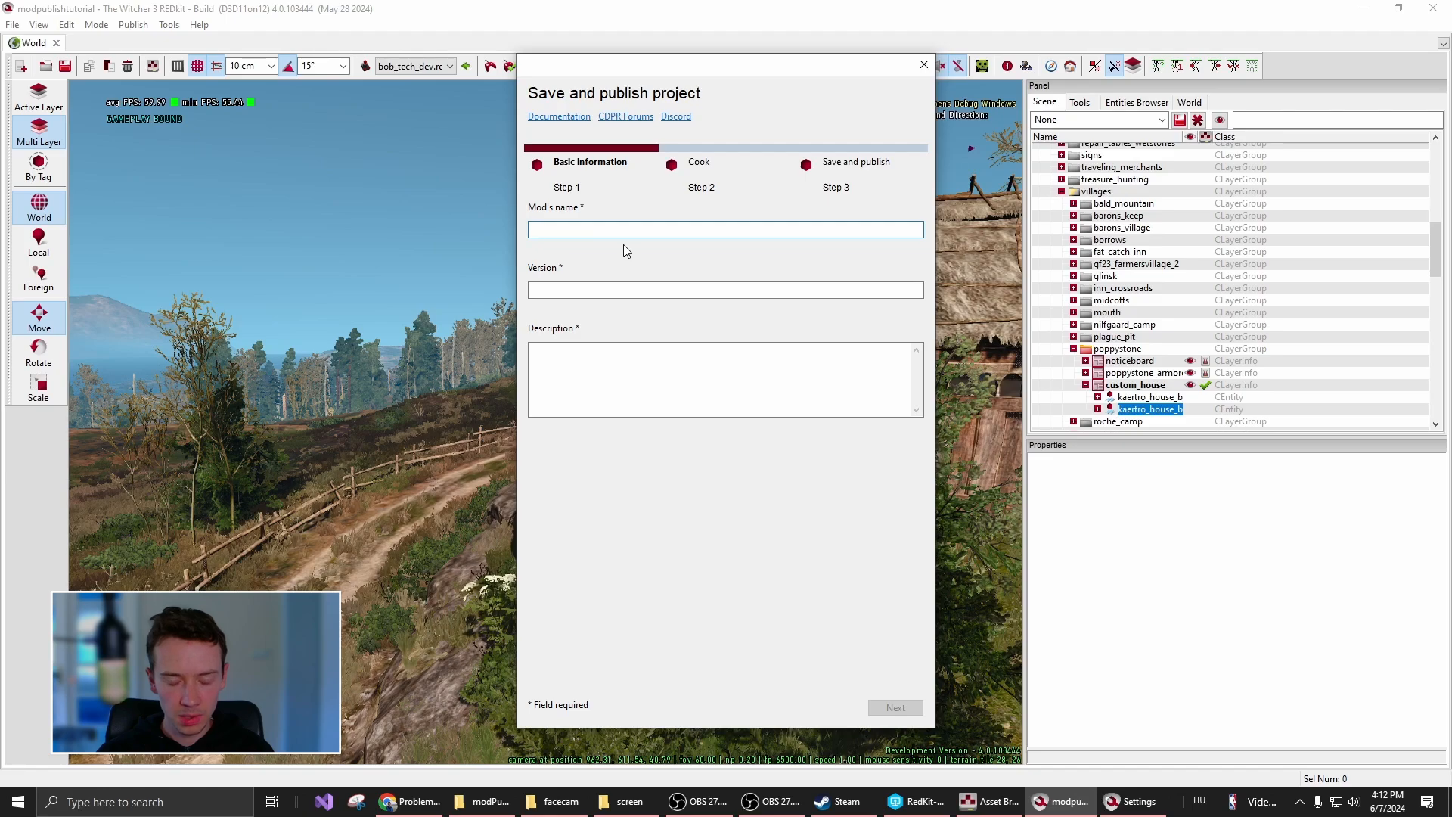
type("publish tutorial")
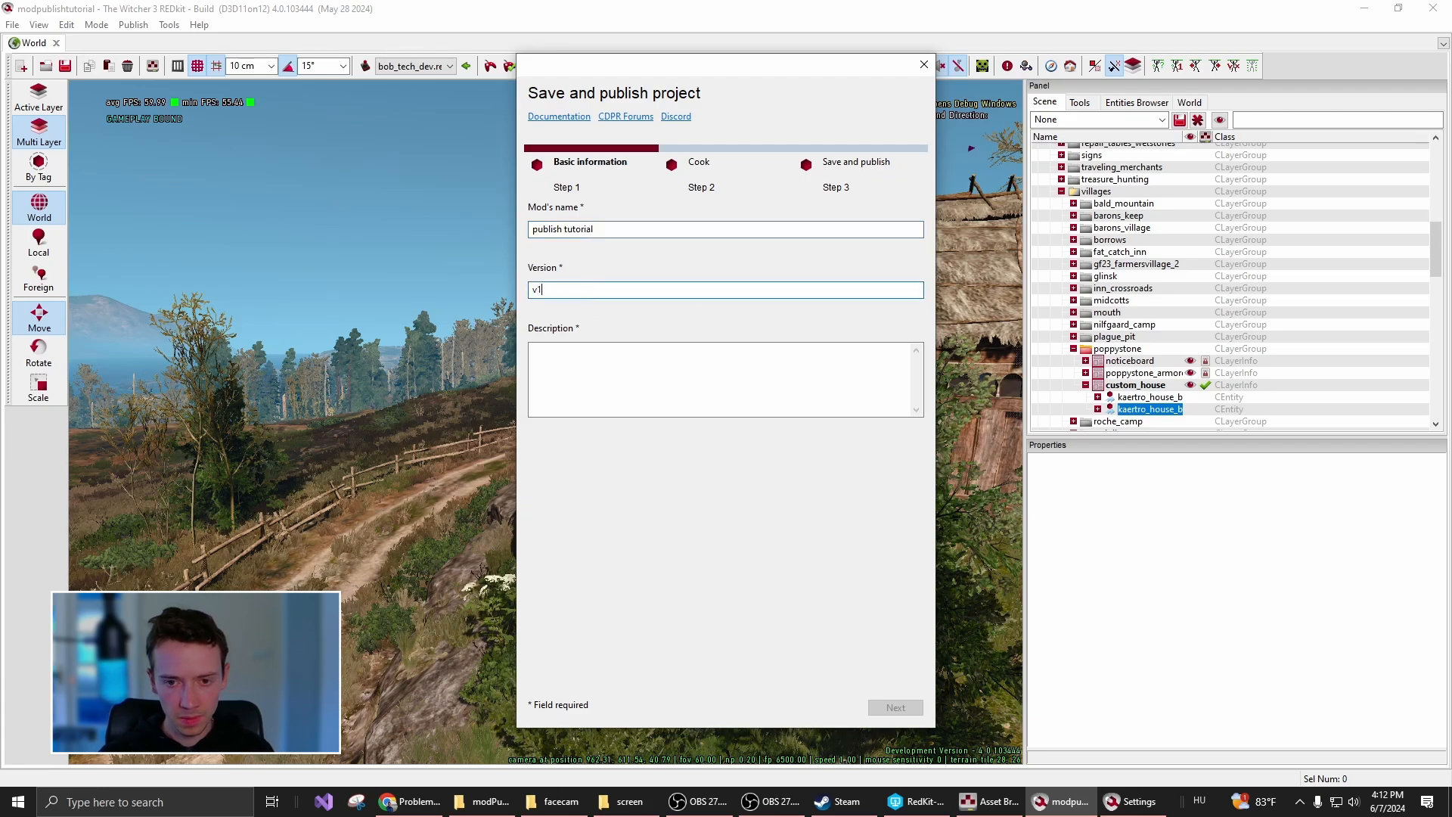
double_click(566, 293)
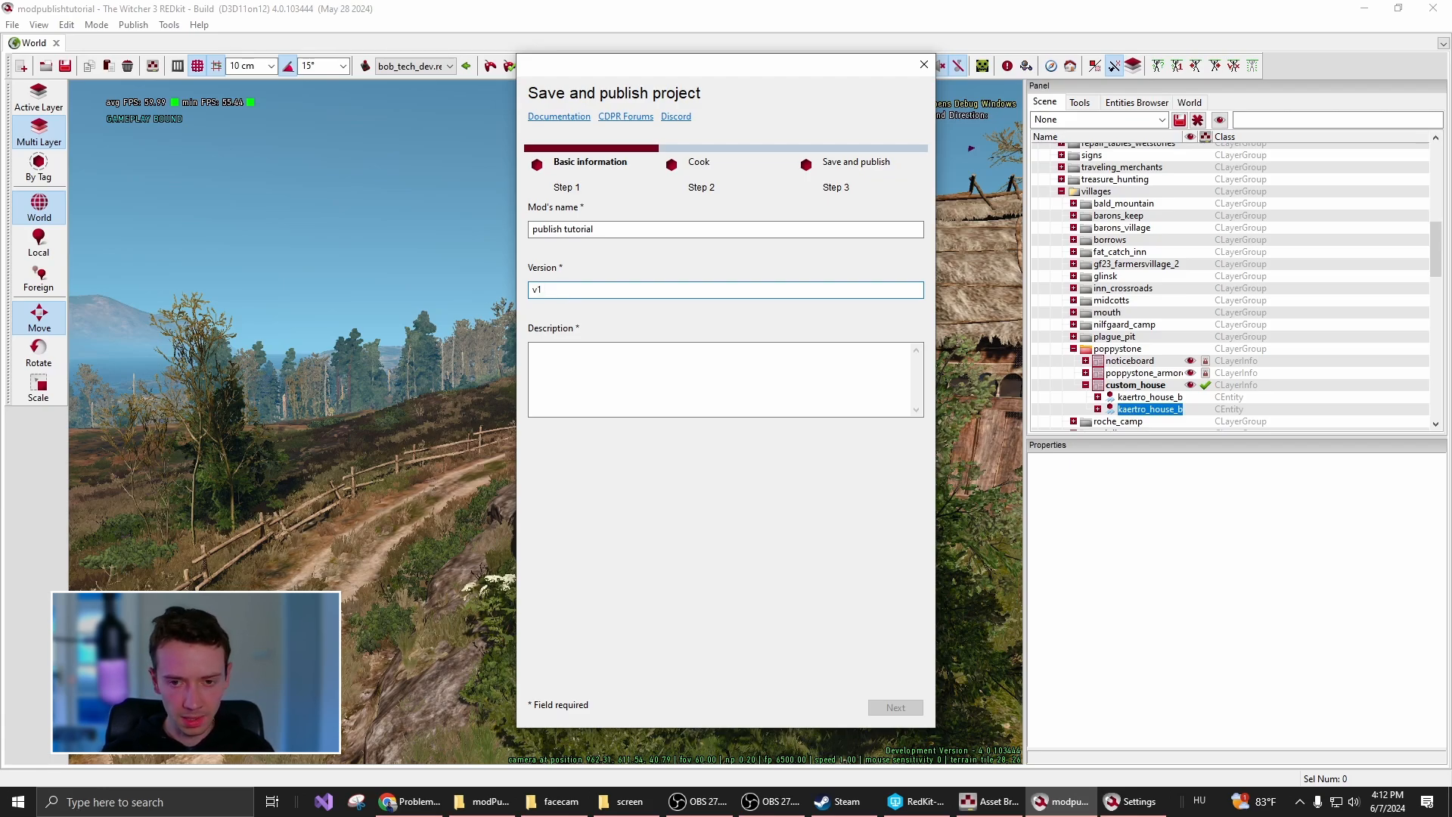
left_click(565, 296)
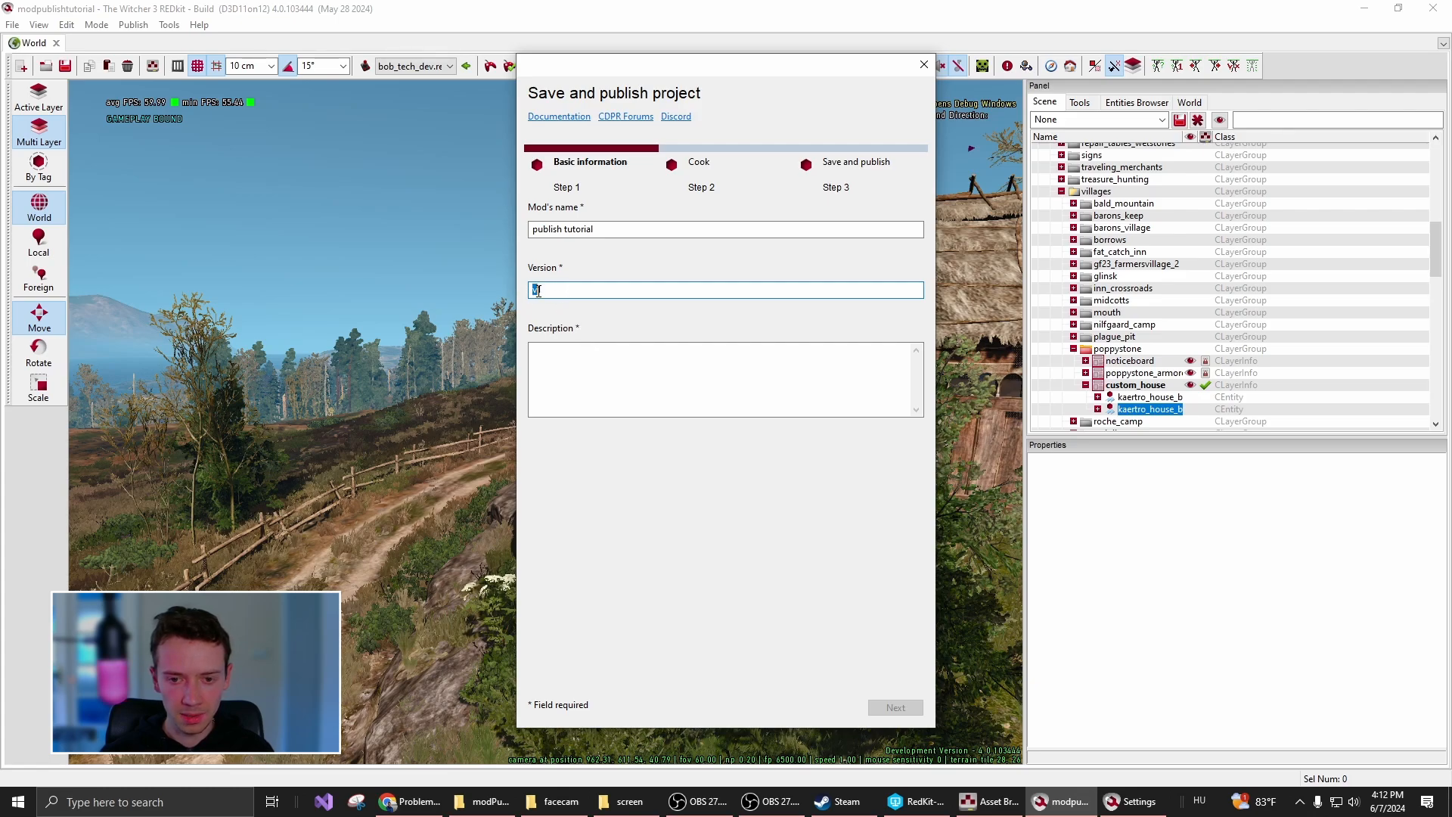
left_click(547, 291)
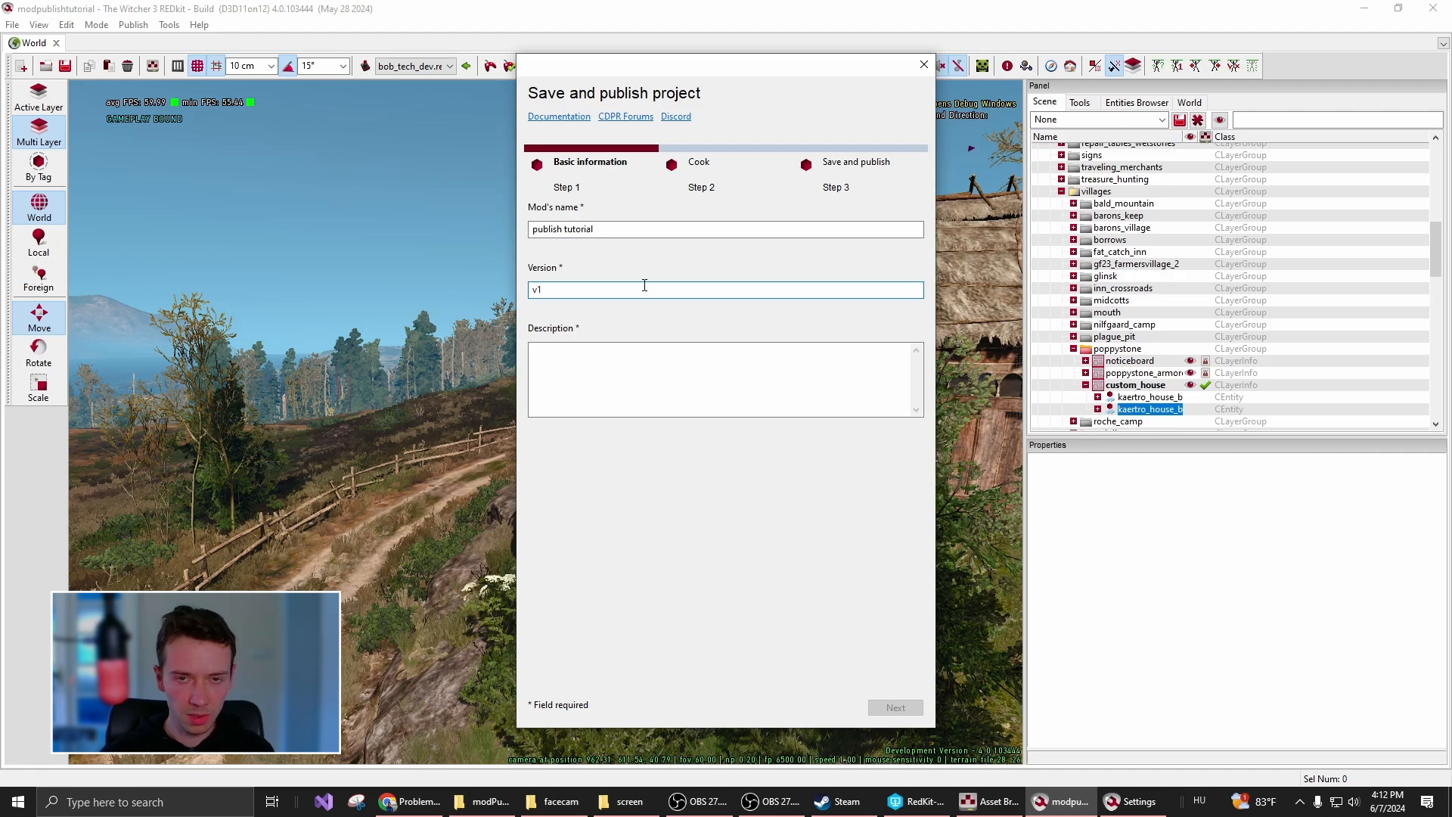
left_click(598, 379)
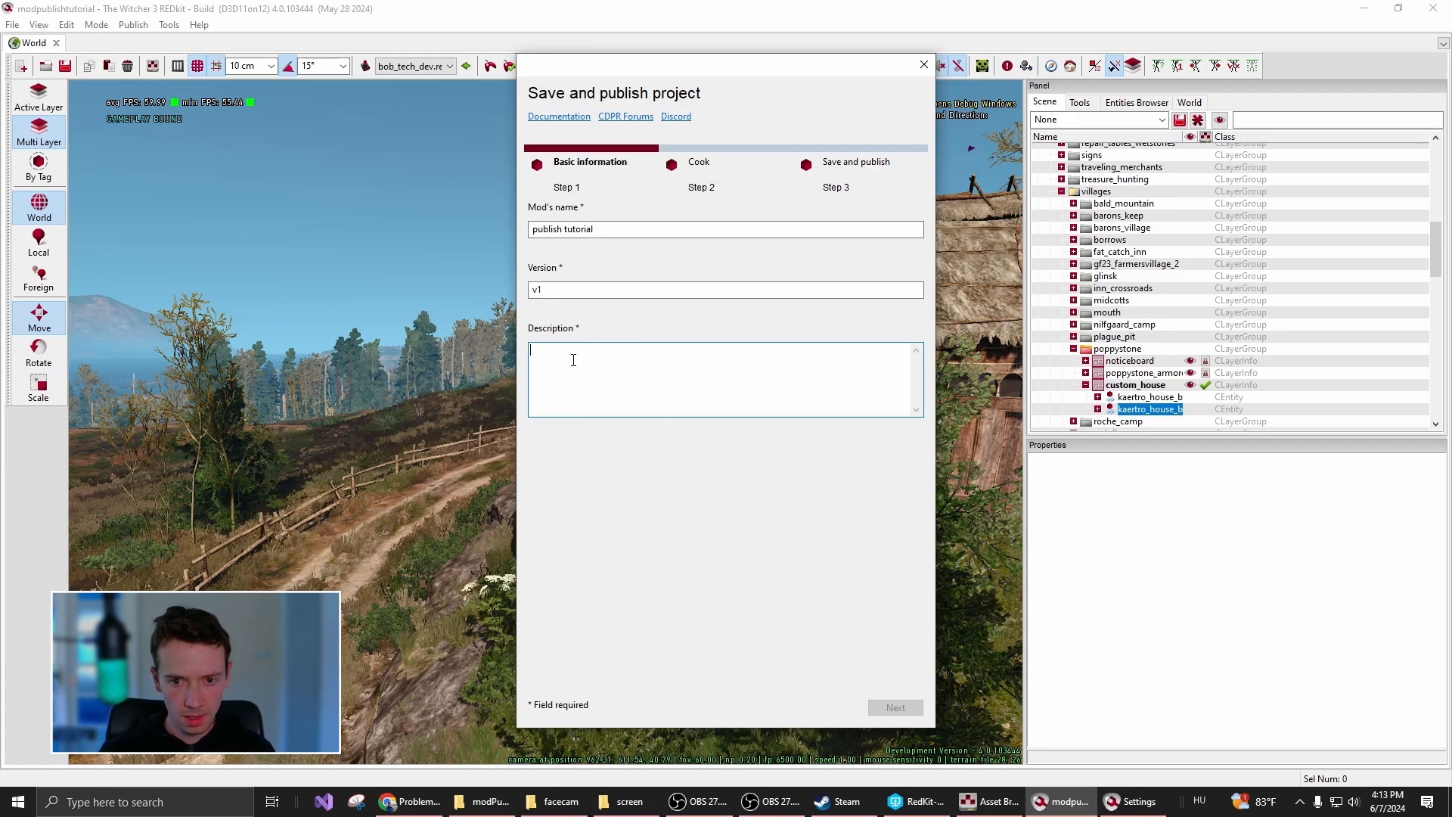
type("This is test description.")
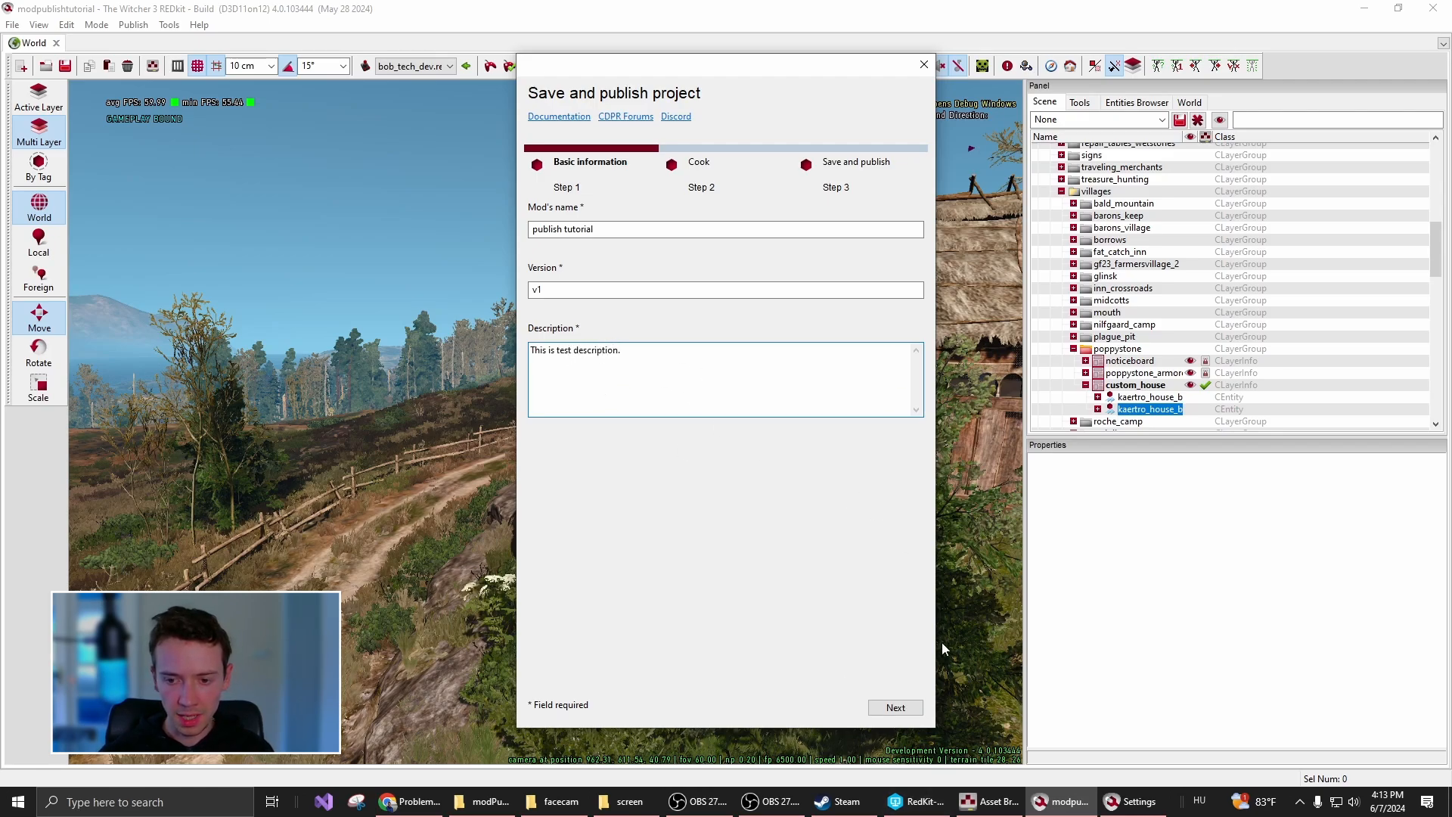
Proceed to the Cook stage and cook the mod, agreeing to close the open world first
left_click(894, 708)
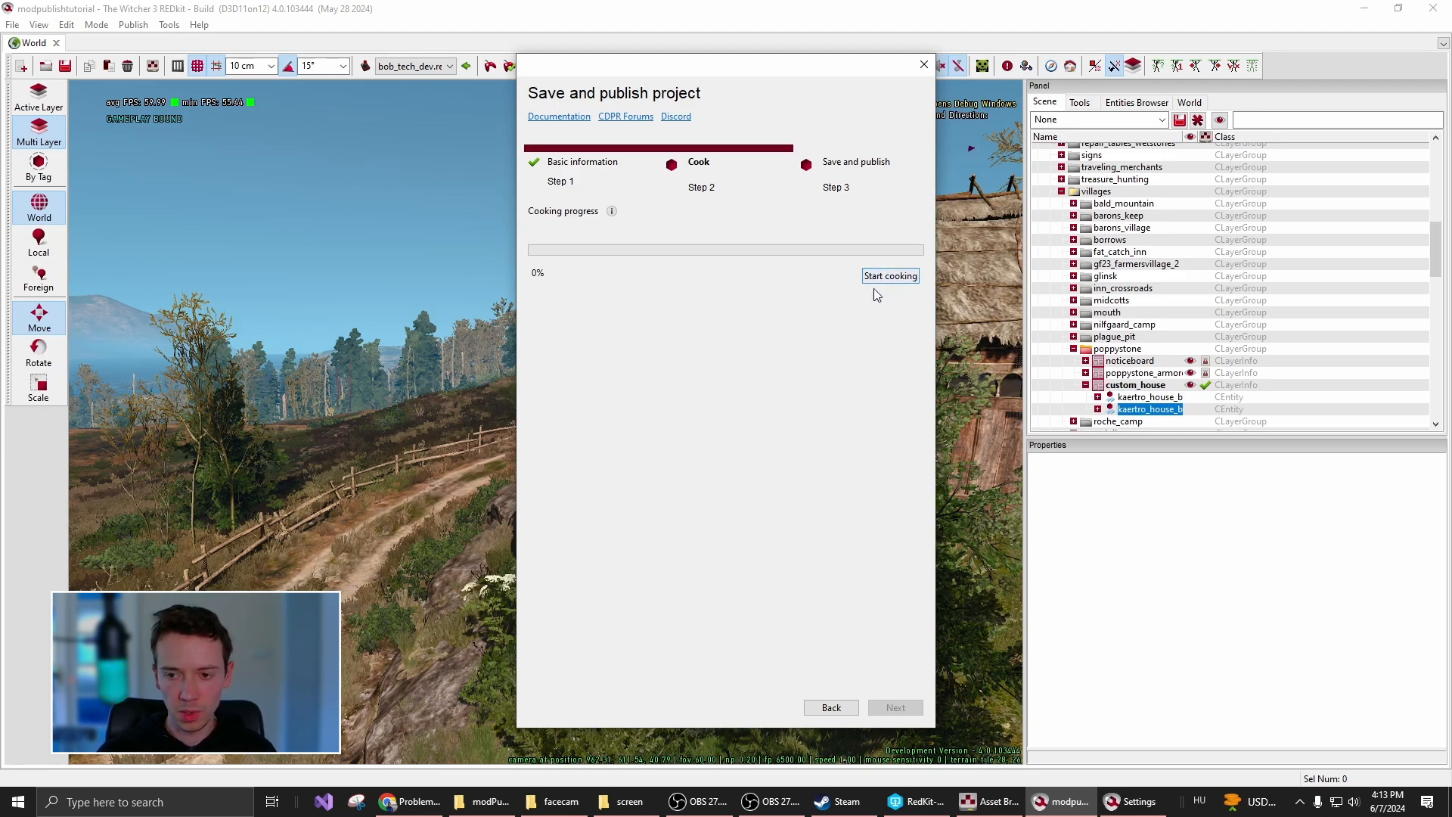
left_click(893, 277)
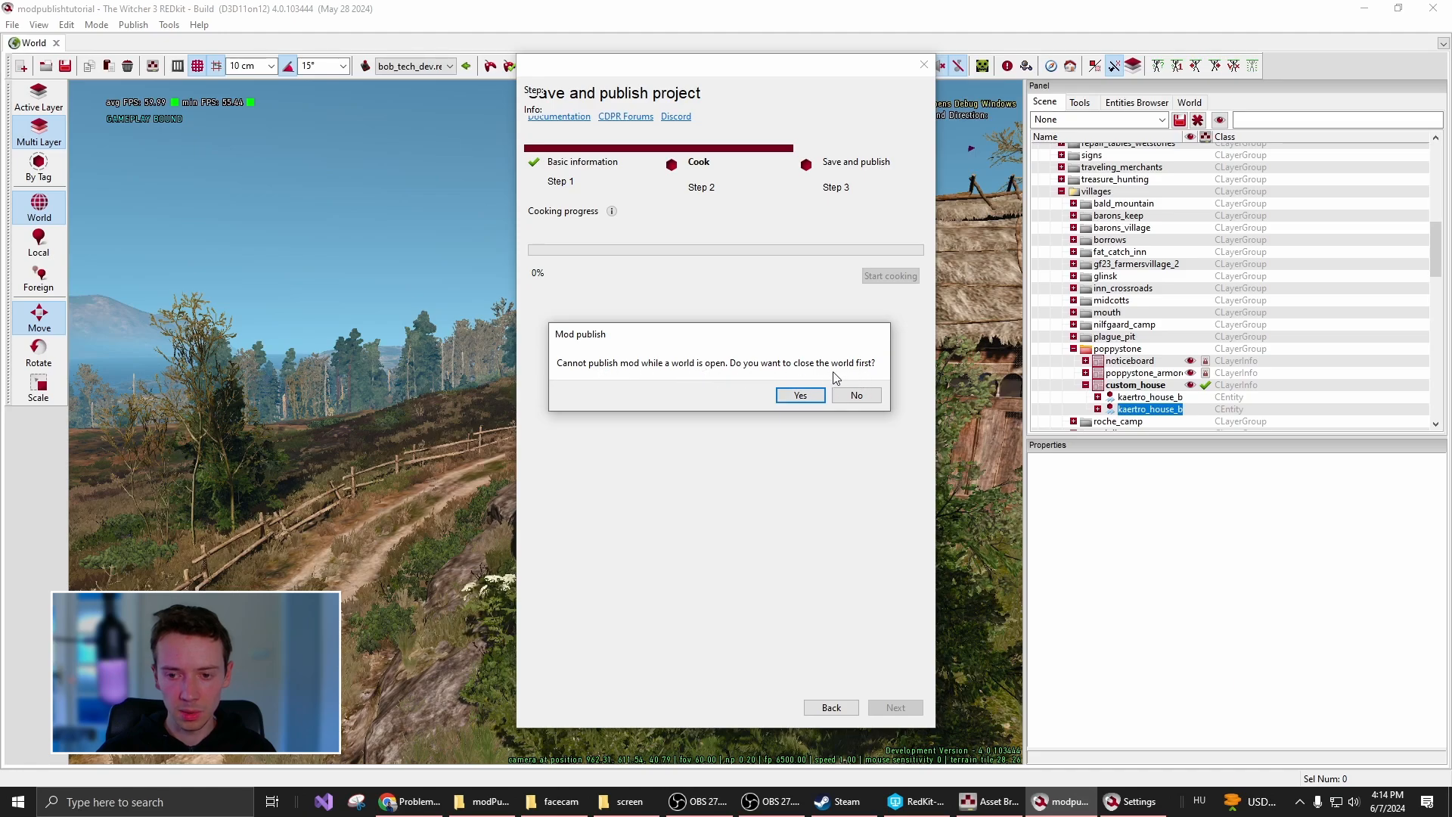
left_click(795, 398)
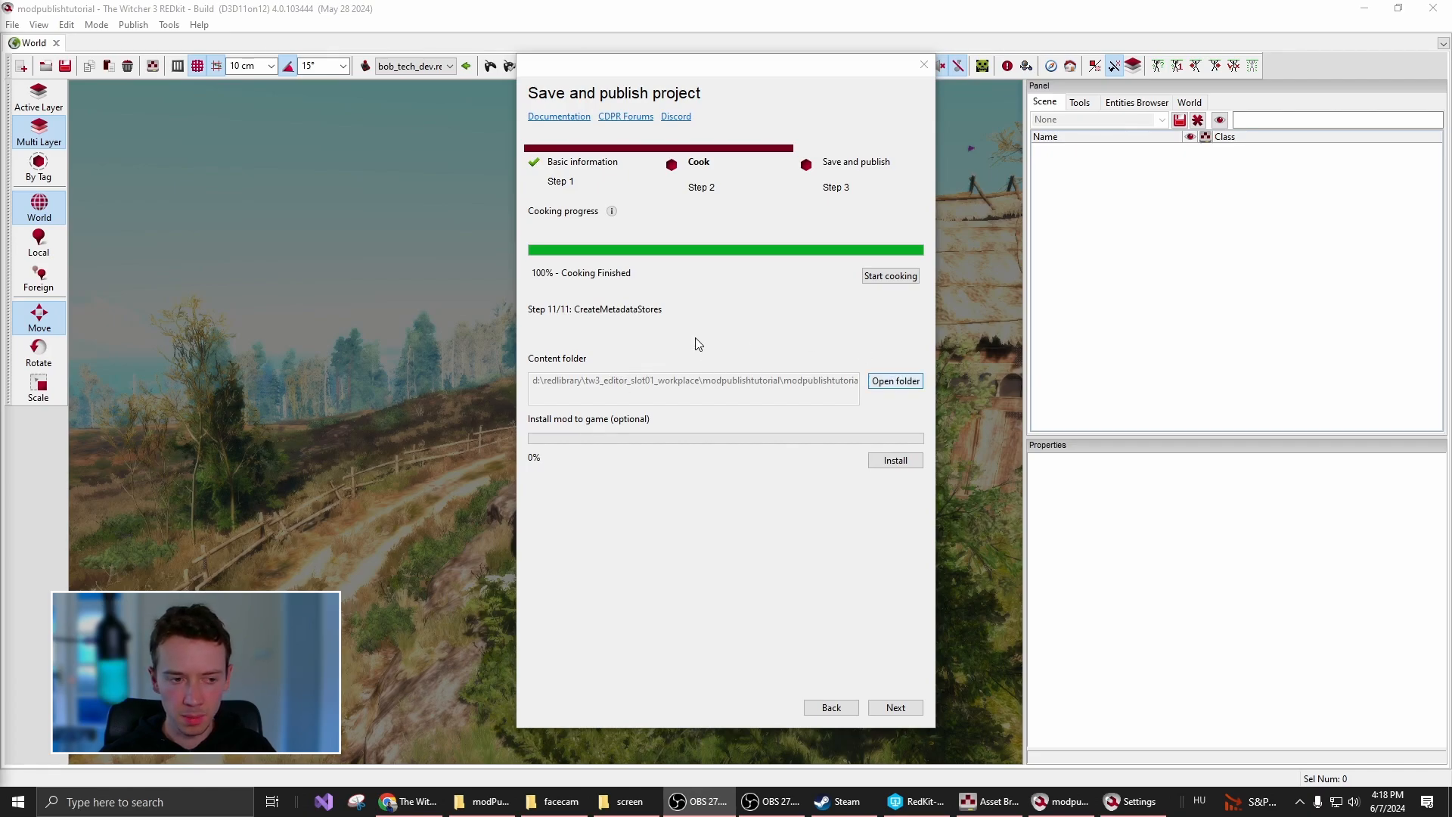
Open the cooked mod's content folder and go up to the modpublishtutorial project folder
left_click(898, 381)
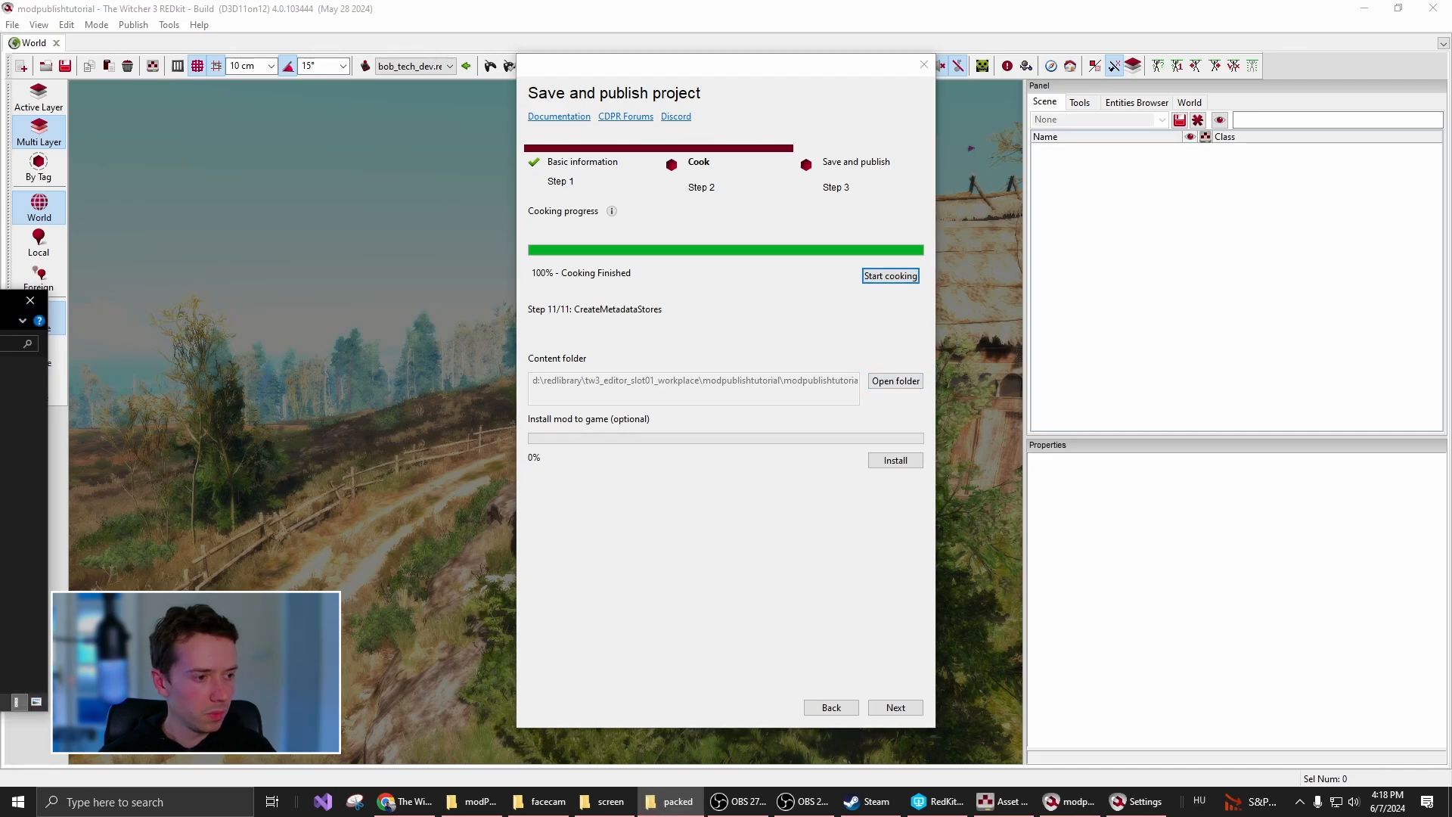
left_click_drag(0, 301, 437, 174)
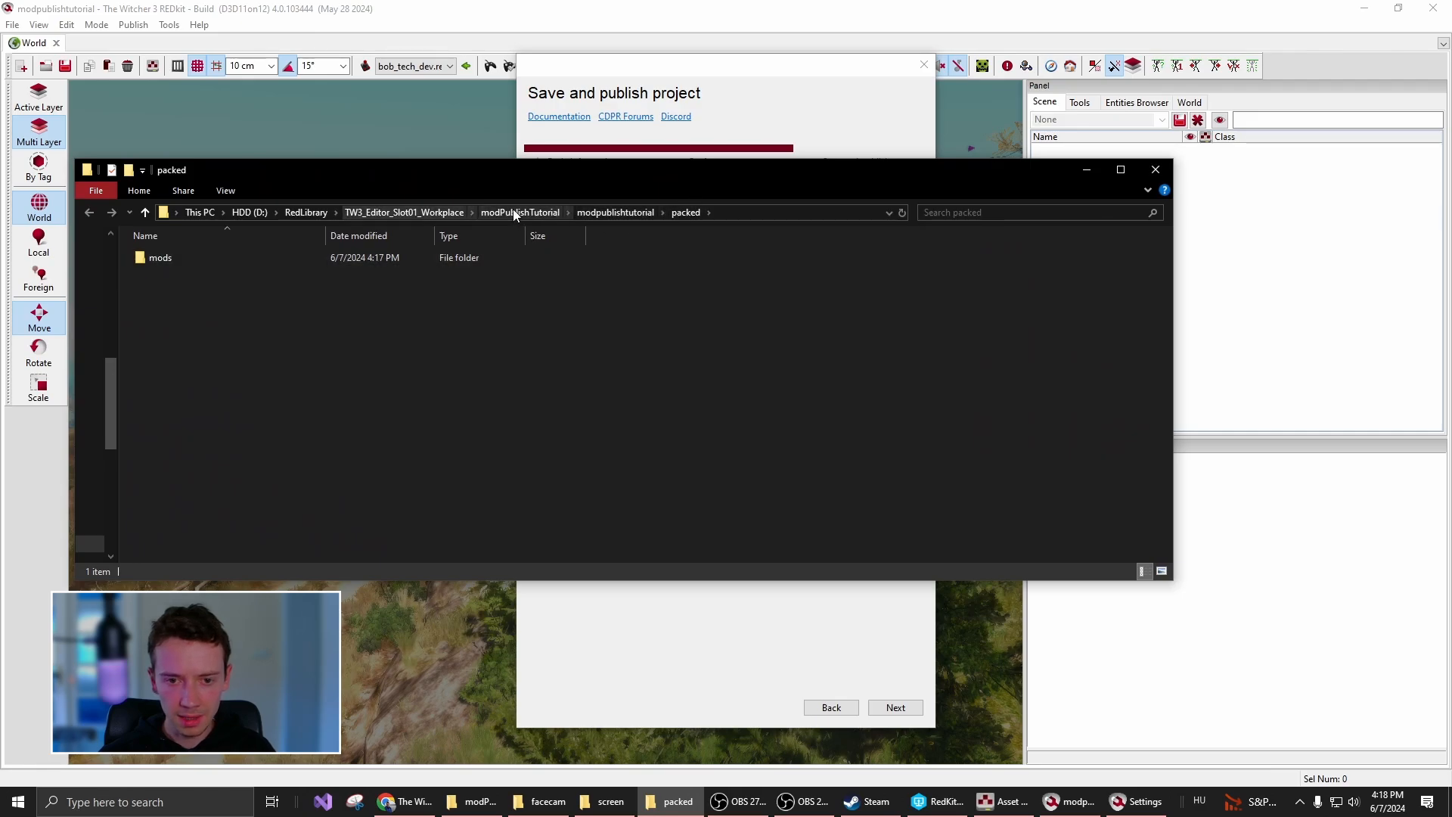
left_click(533, 215)
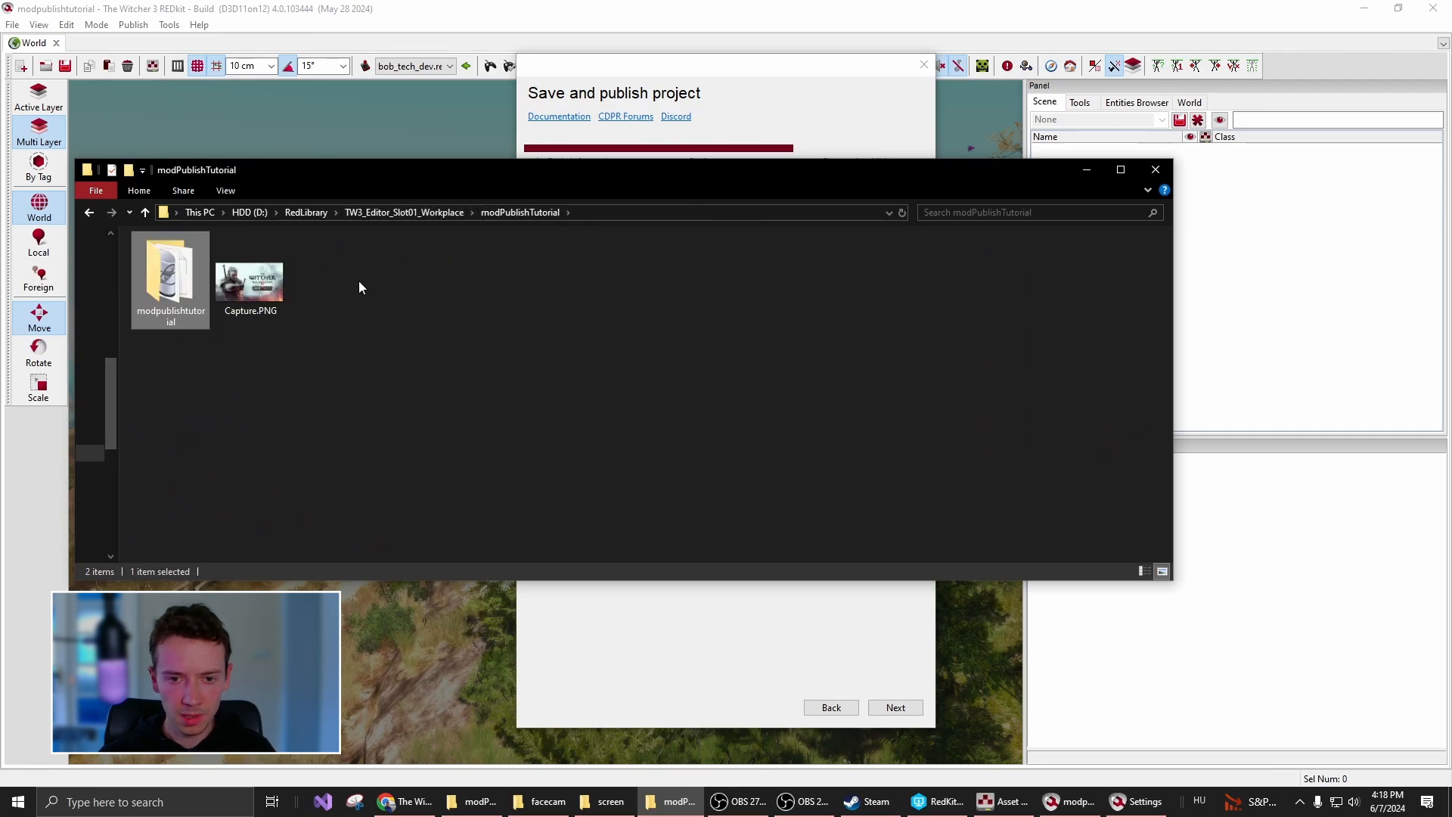
double_click(156, 299)
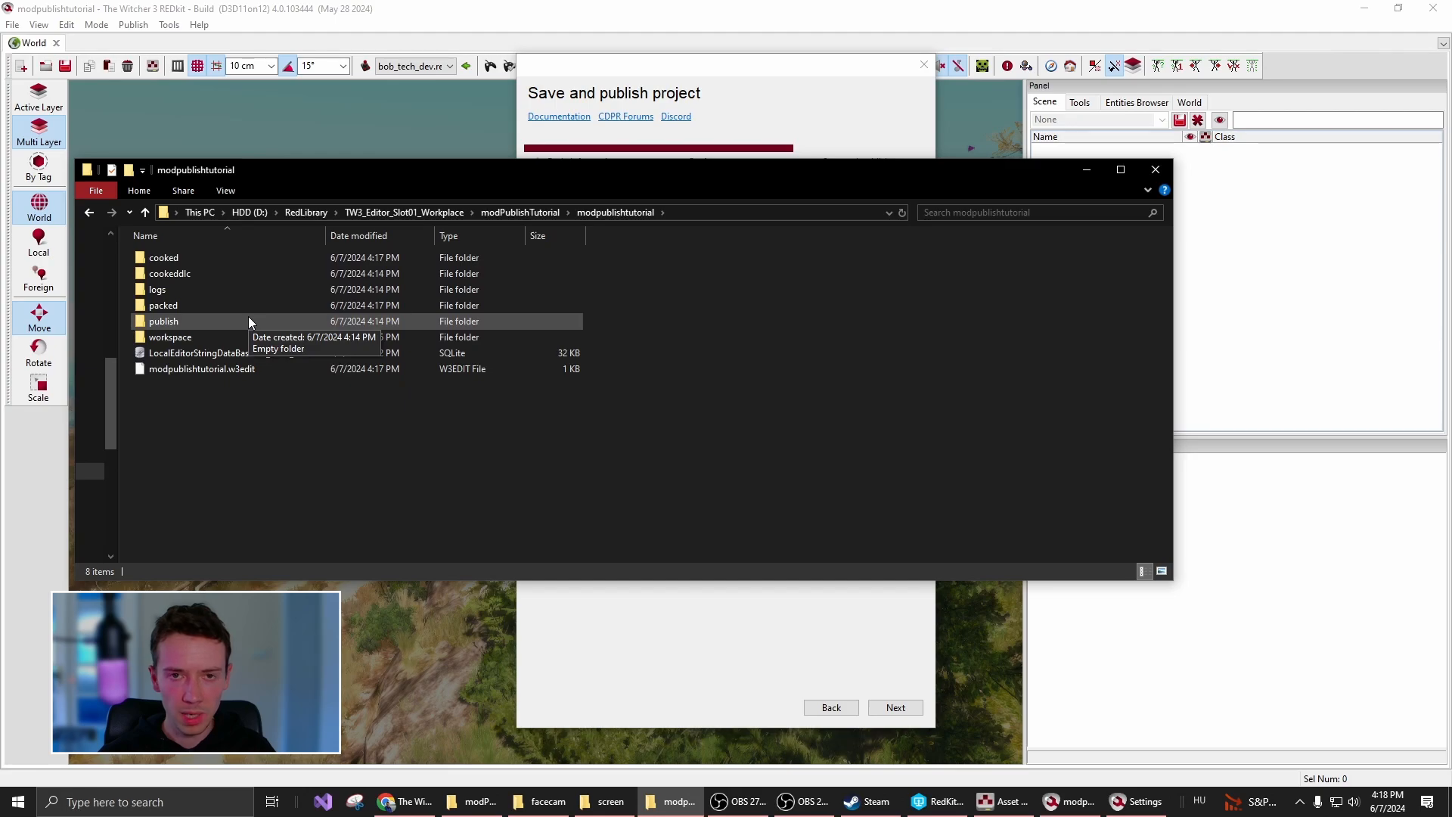
Browse the cooked folder through levels, novigrad, gameplay and villages to the cooked layer file in poppystone
double_click(225, 258)
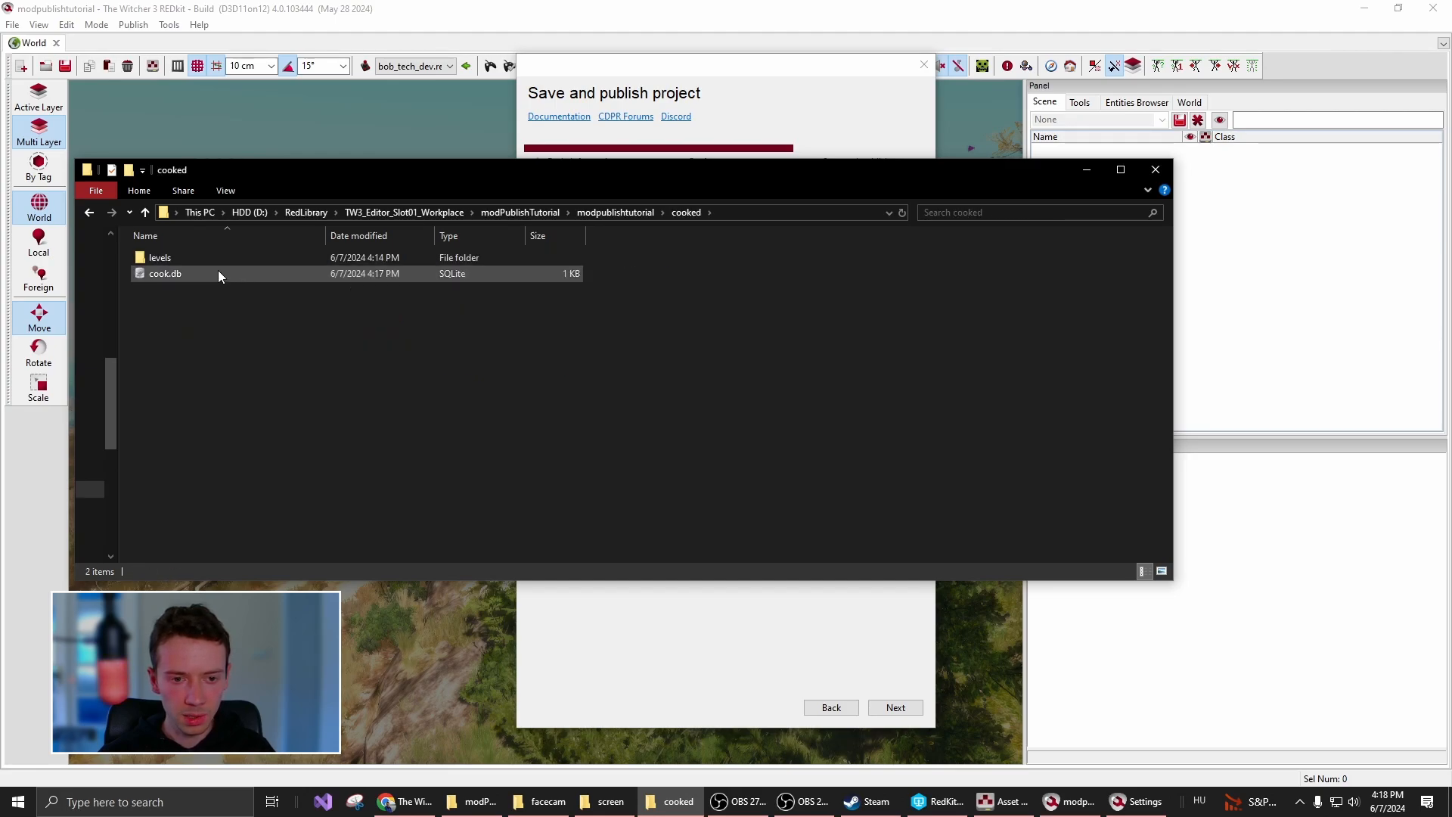
left_click(218, 270)
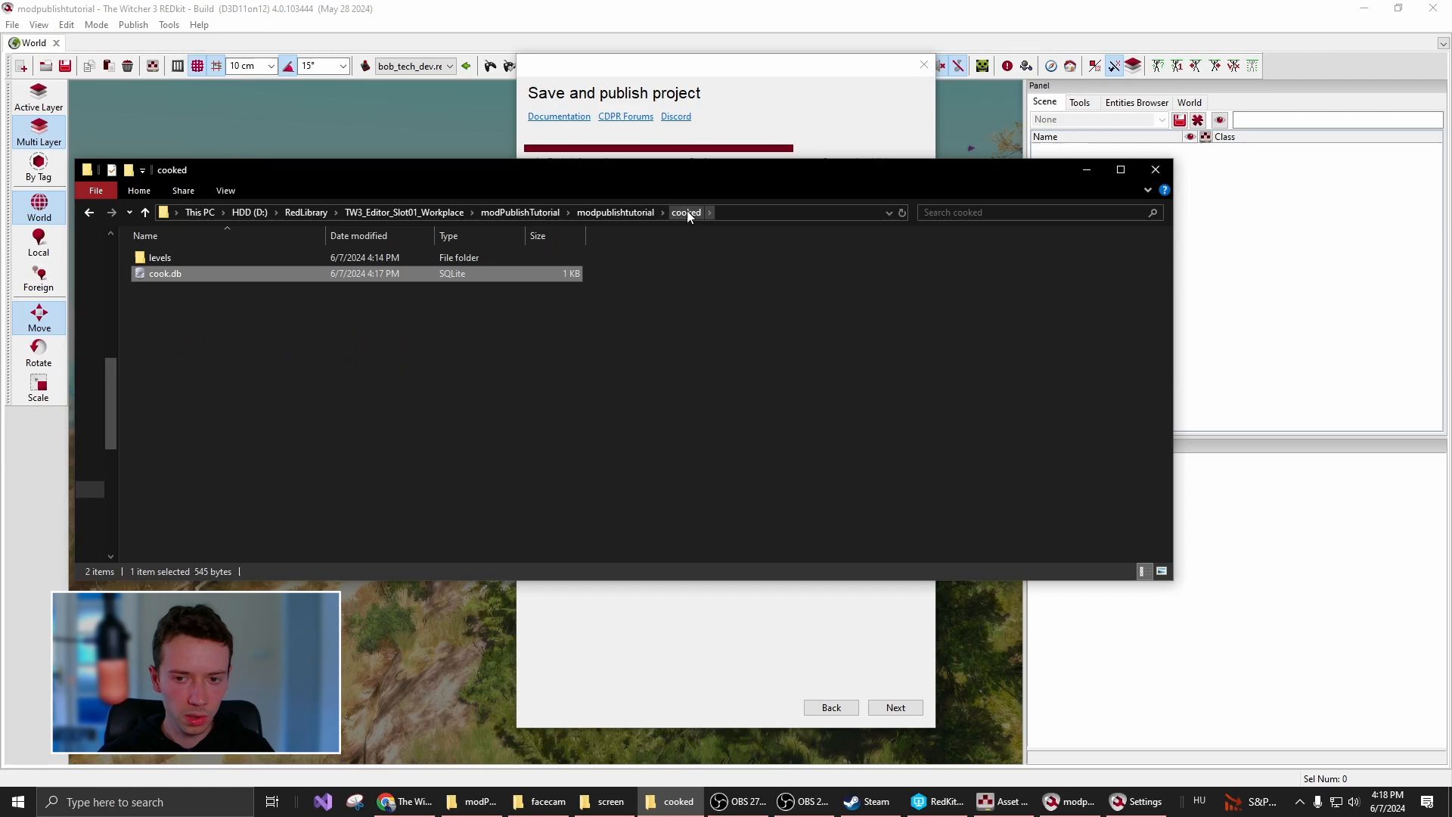
double_click(229, 261)
double_click(239, 261)
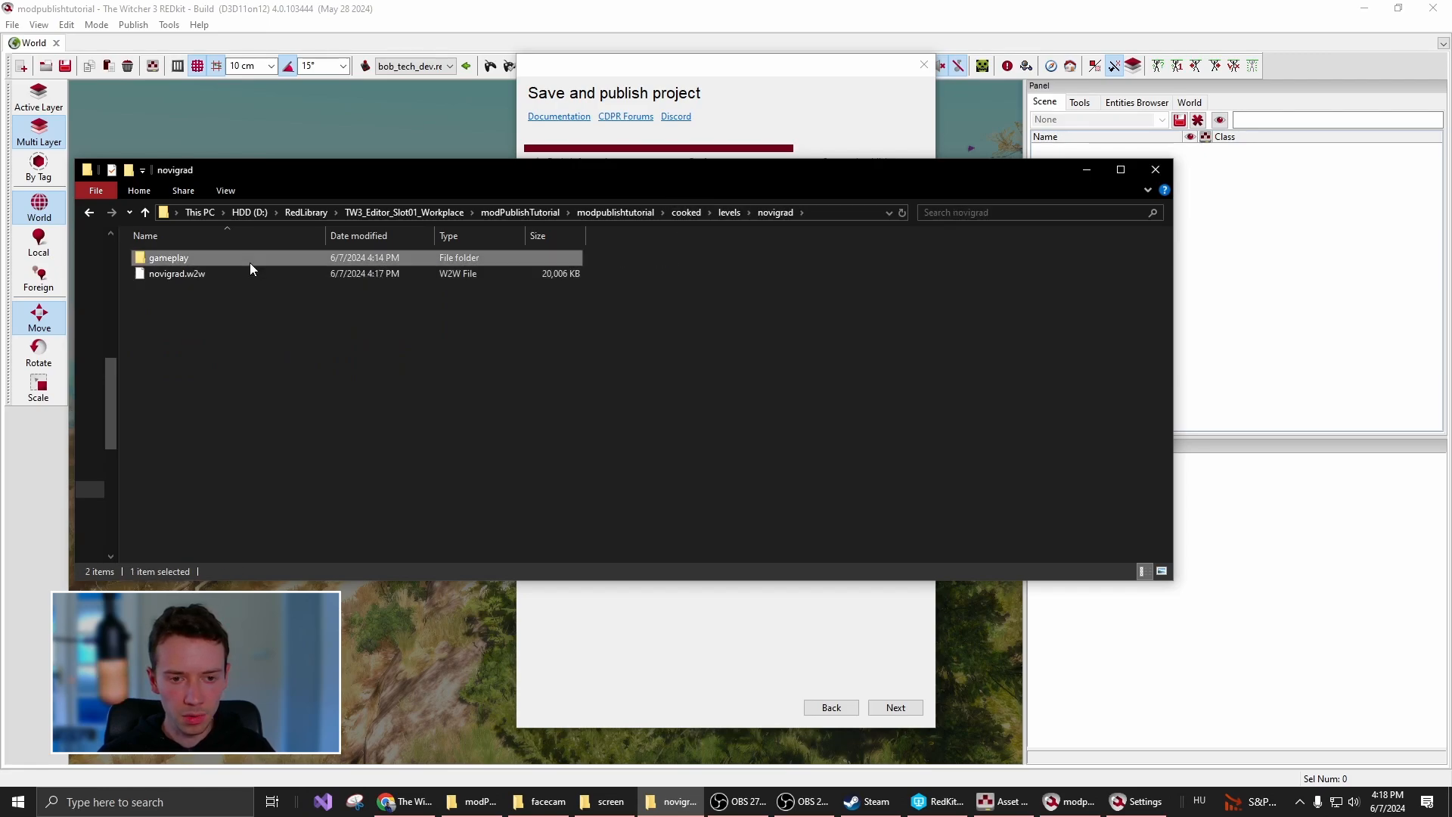
double_click(250, 261)
double_click(243, 261)
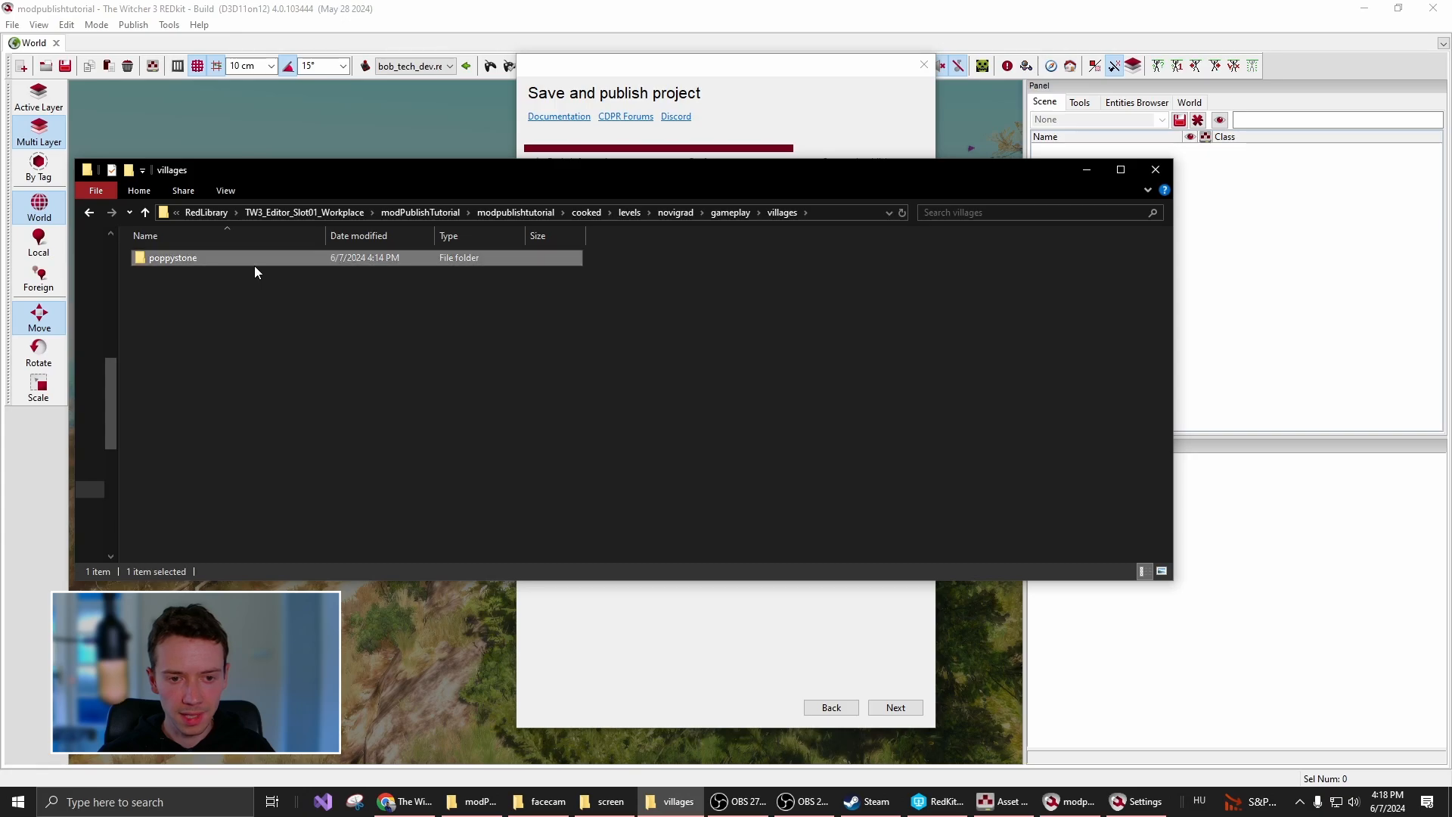
double_click(254, 265)
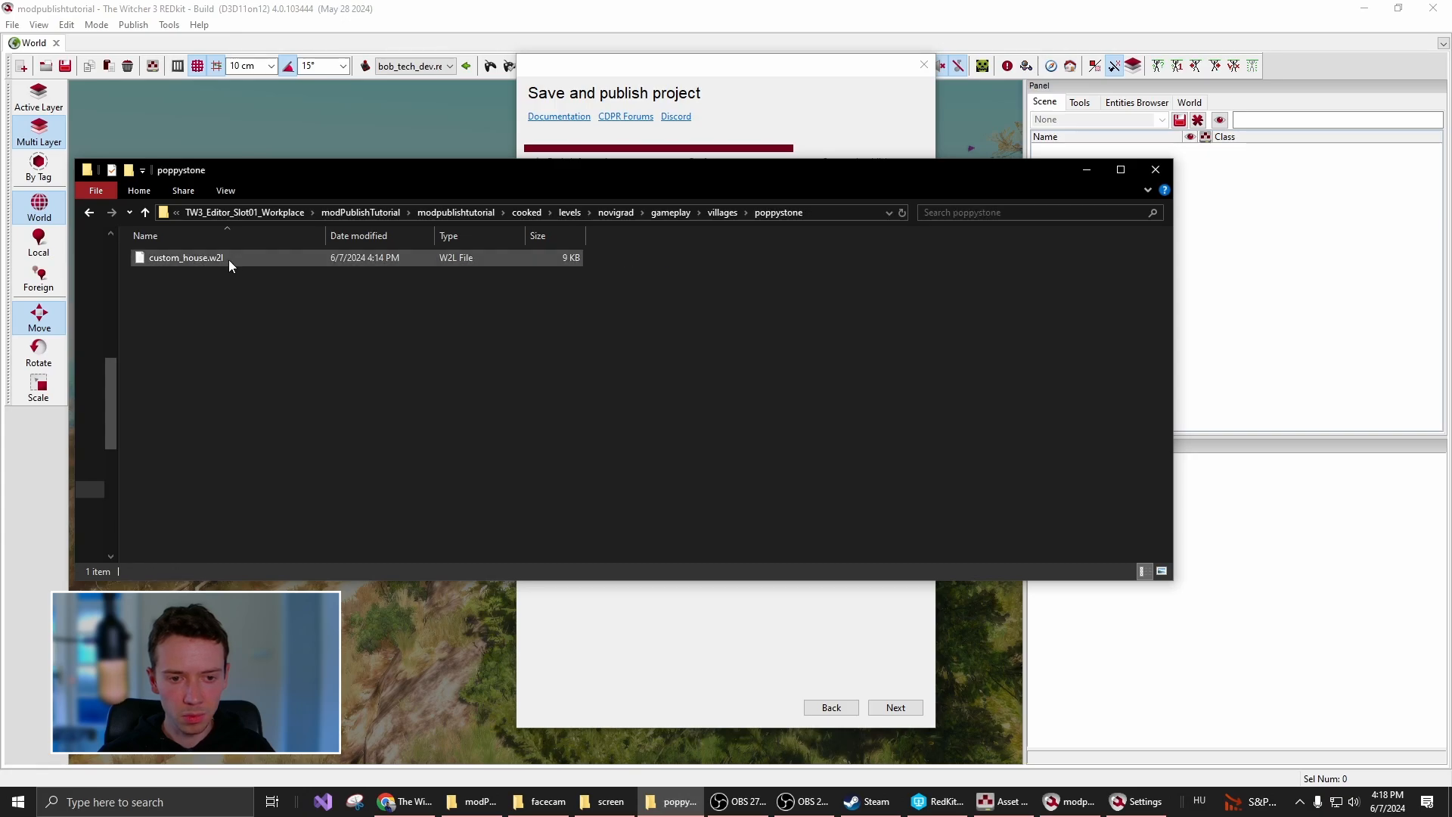
Go back up the folder path to cooked, checking the novigrad.w2w world file on the way
left_click(720, 215)
left_click(725, 212)
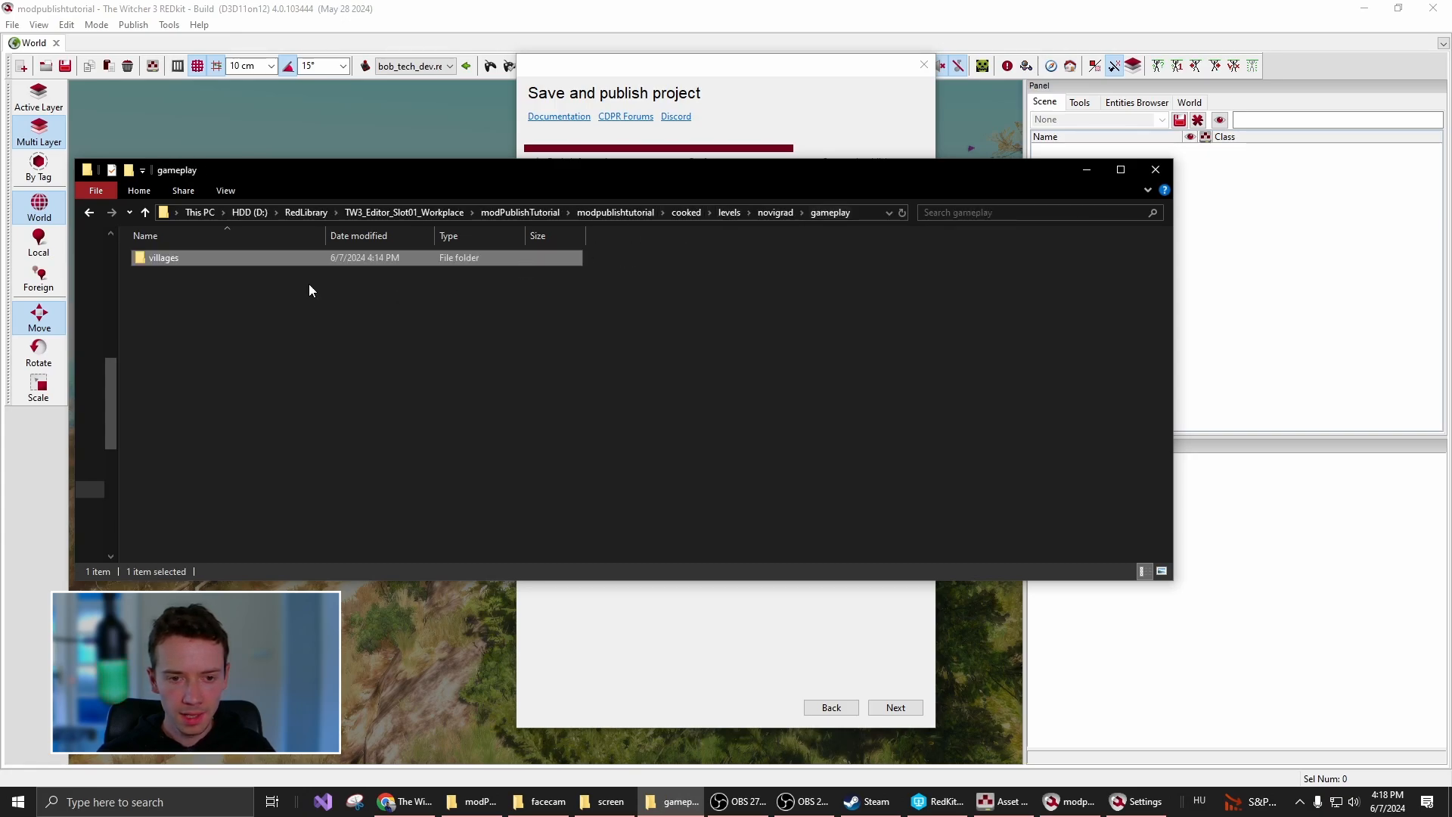
left_click(723, 215)
left_click(215, 276)
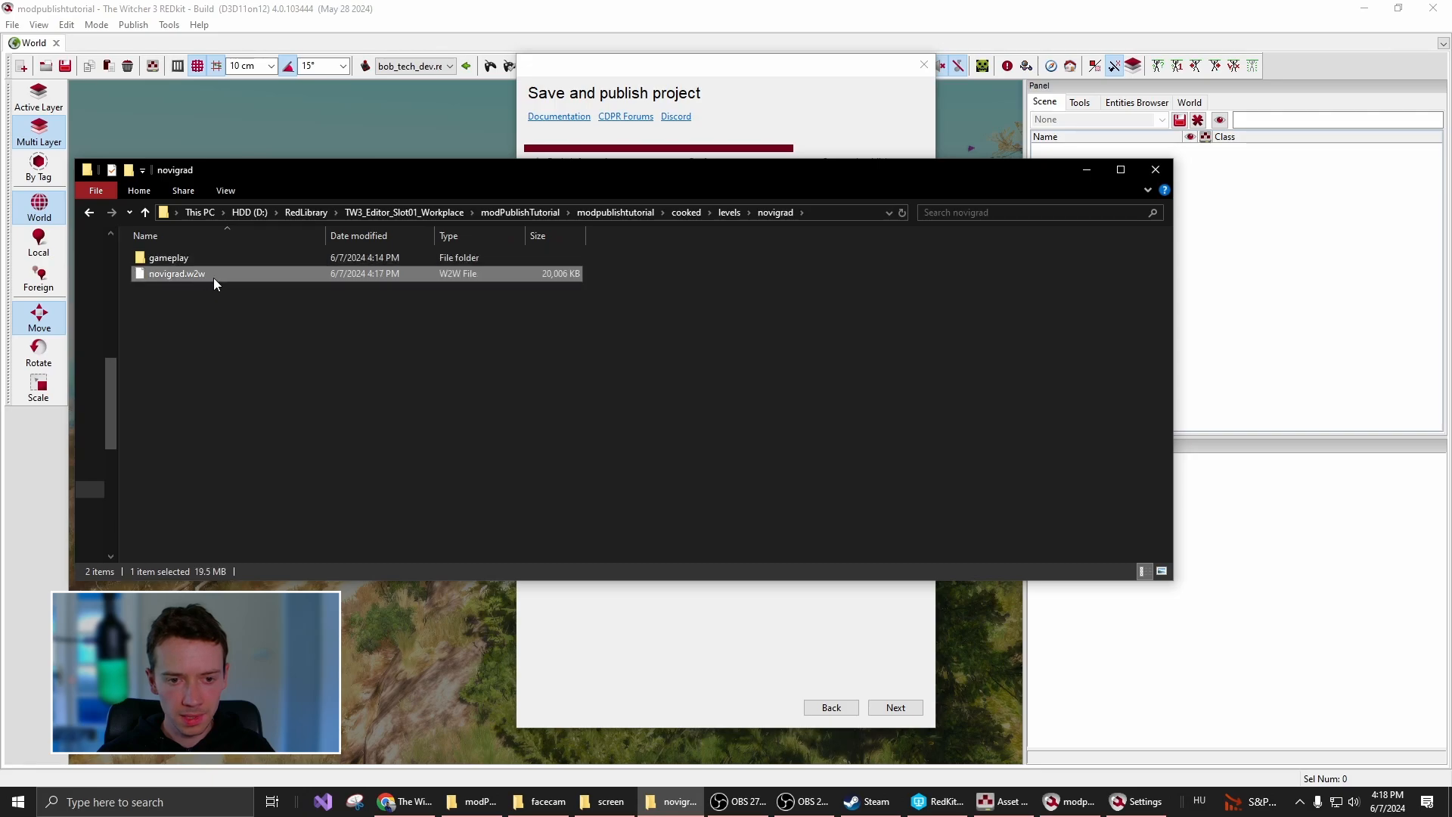
left_click(729, 215)
left_click(687, 213)
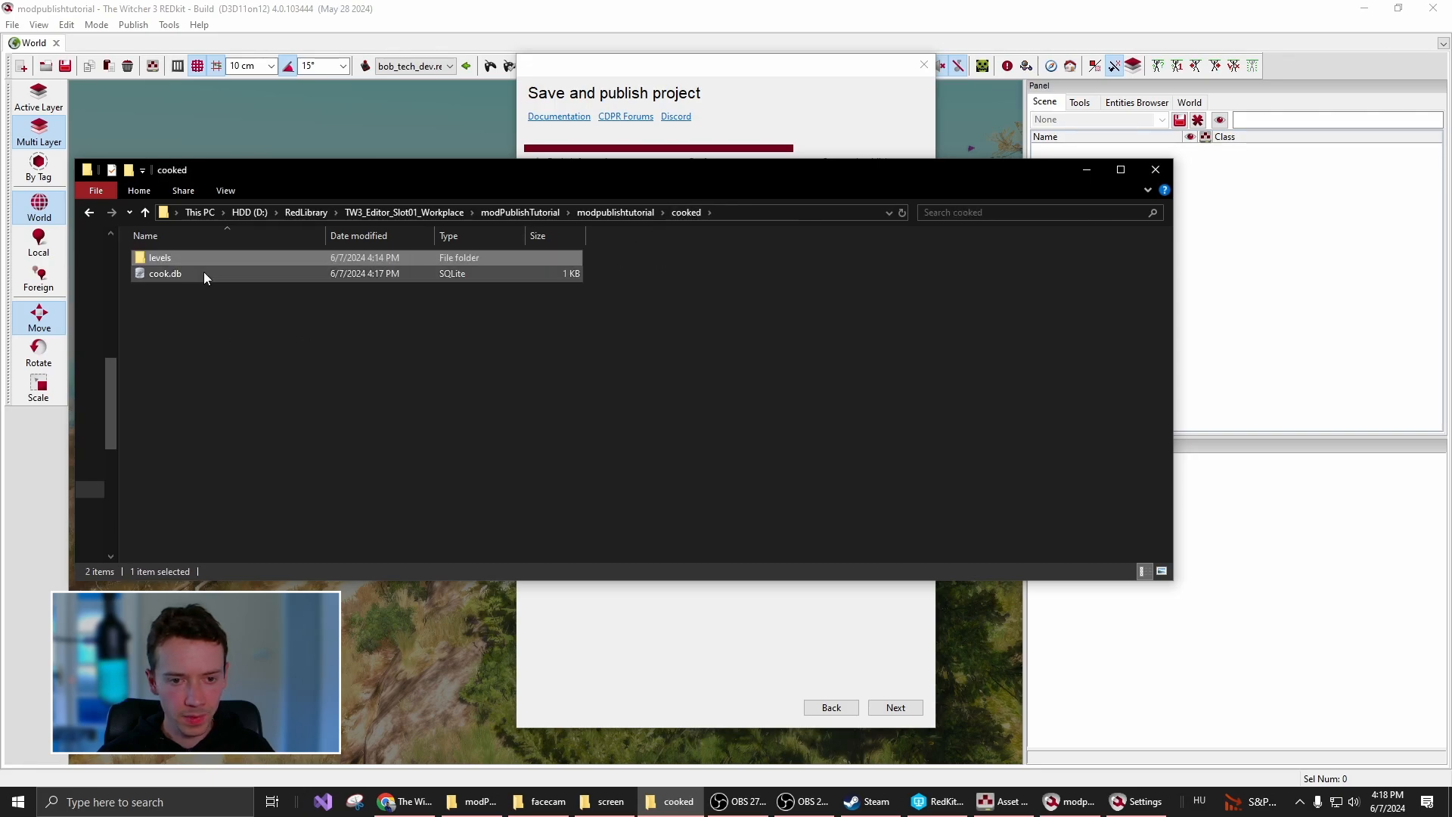
Open cook.db in Notepad++ and examine its entries for the cooked layer and world files
left_click(200, 275)
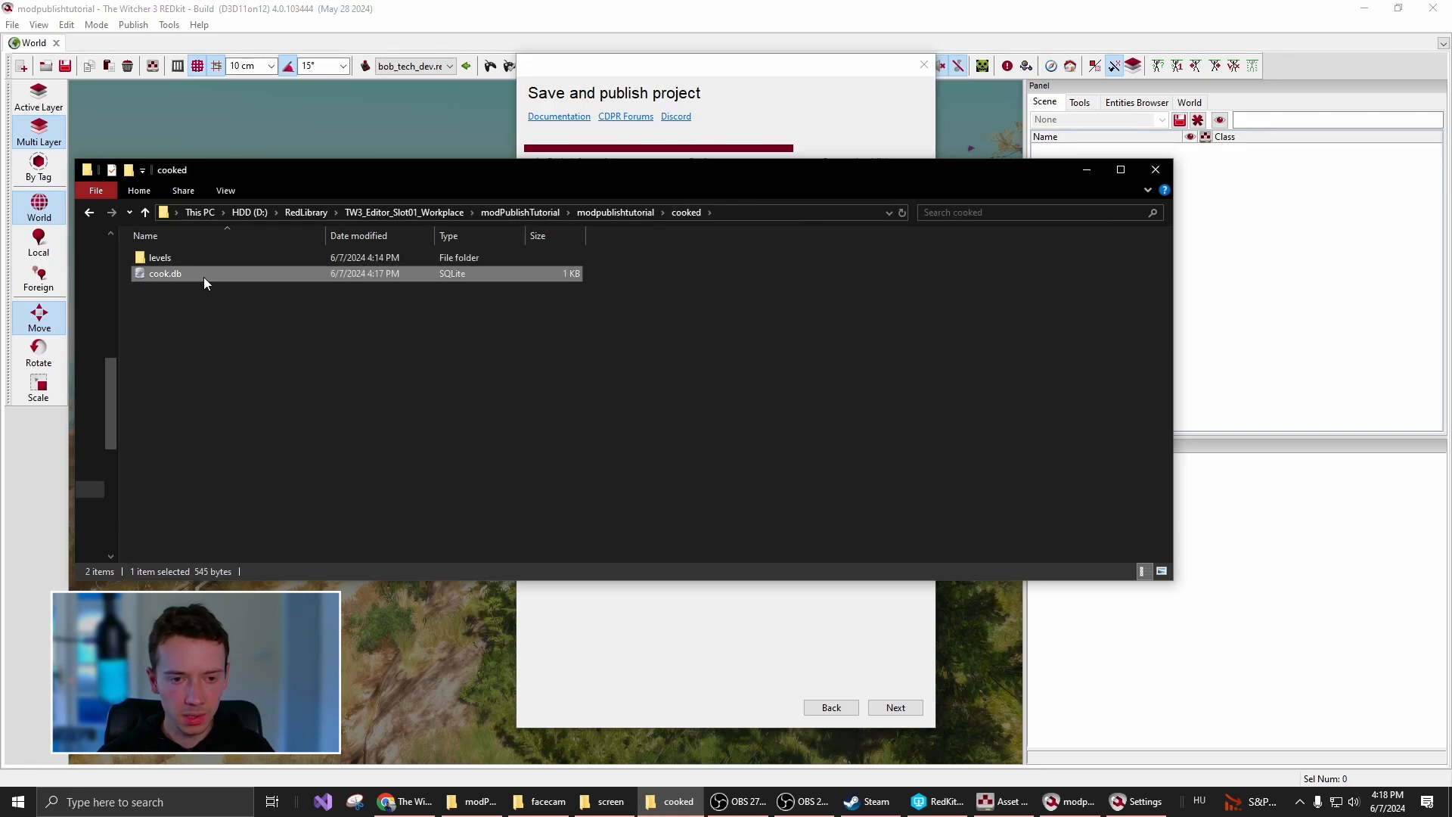
right_click(184, 275)
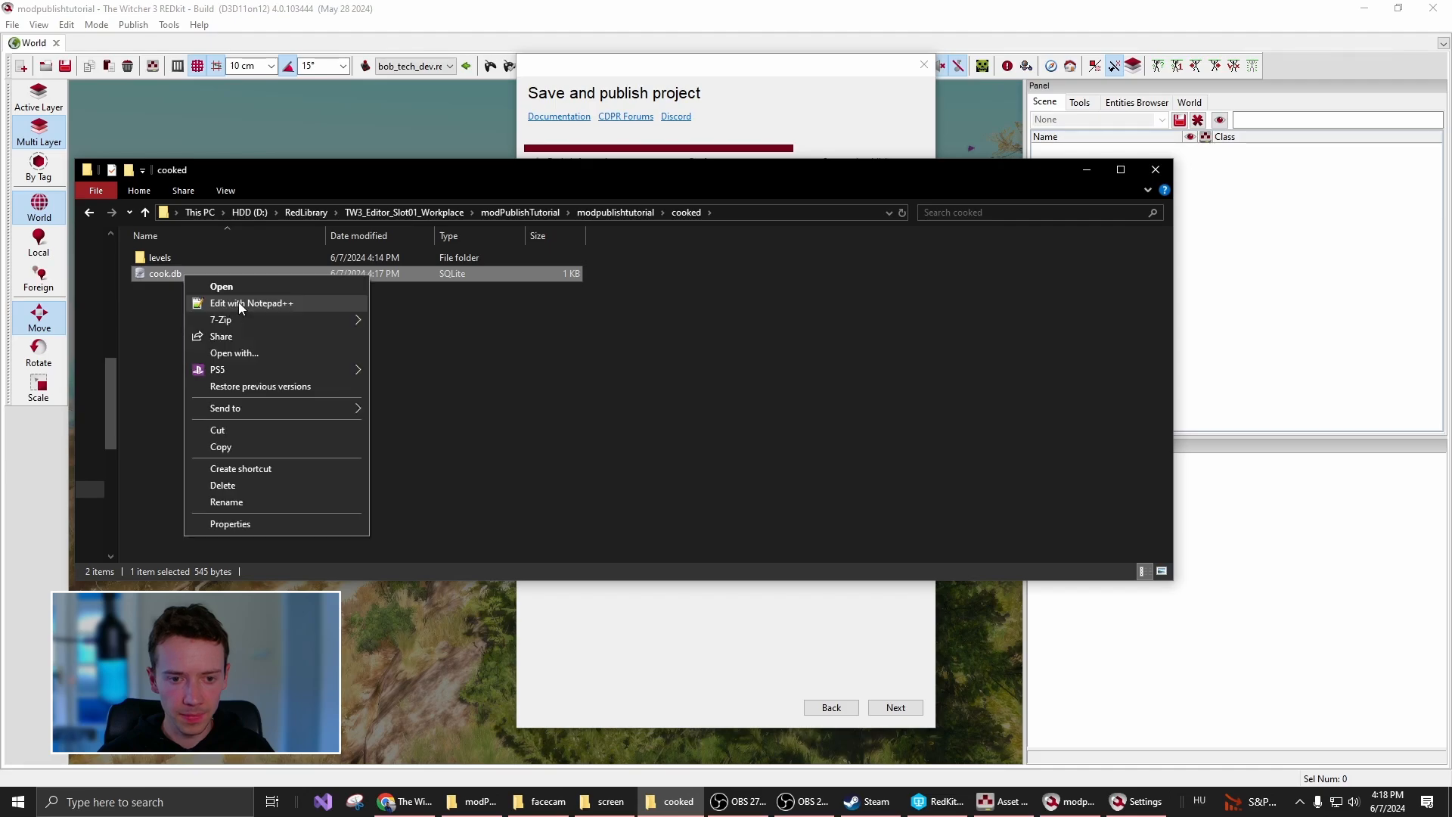
left_click(279, 304)
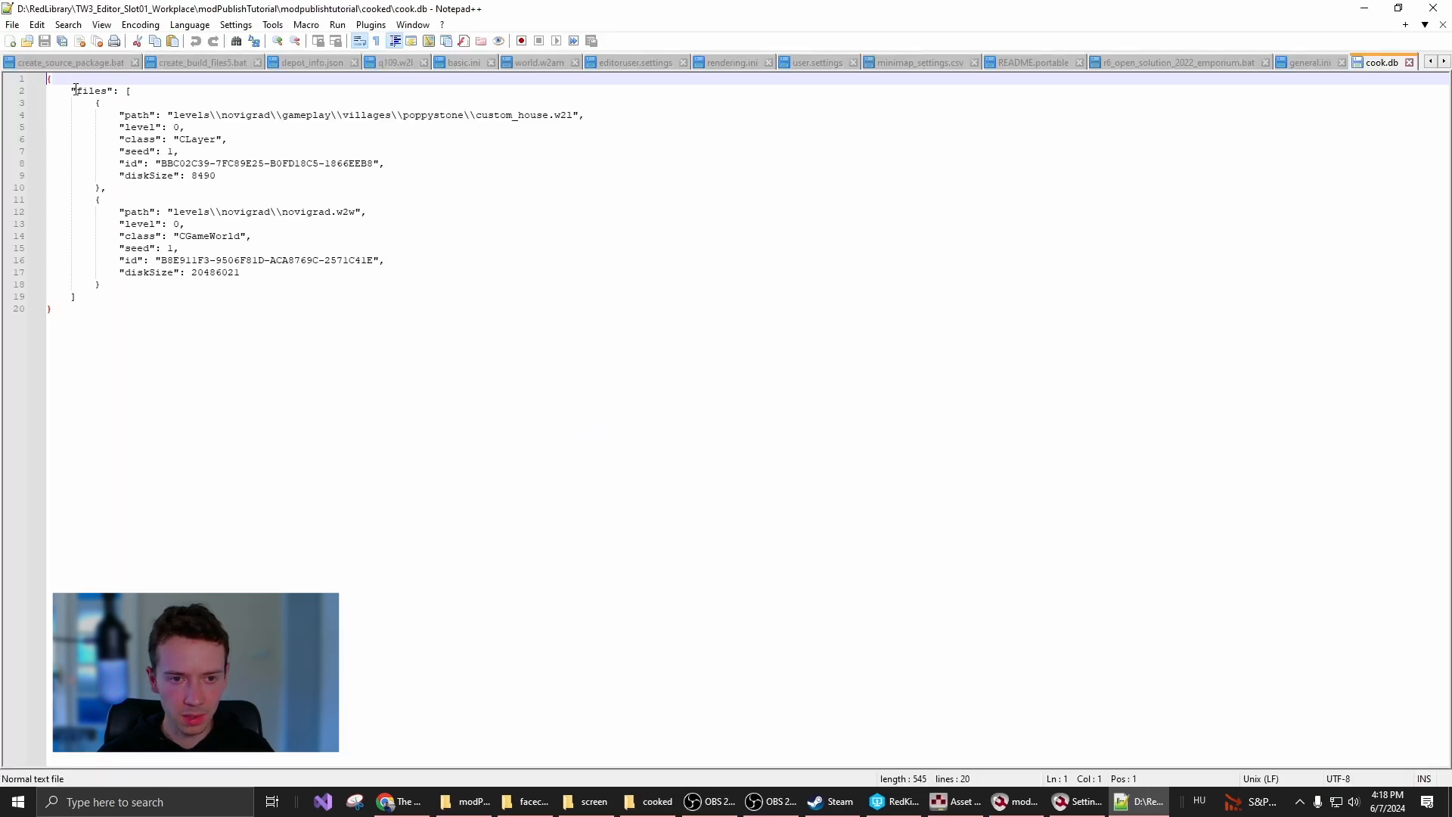
left_click_drag(65, 91, 195, 295)
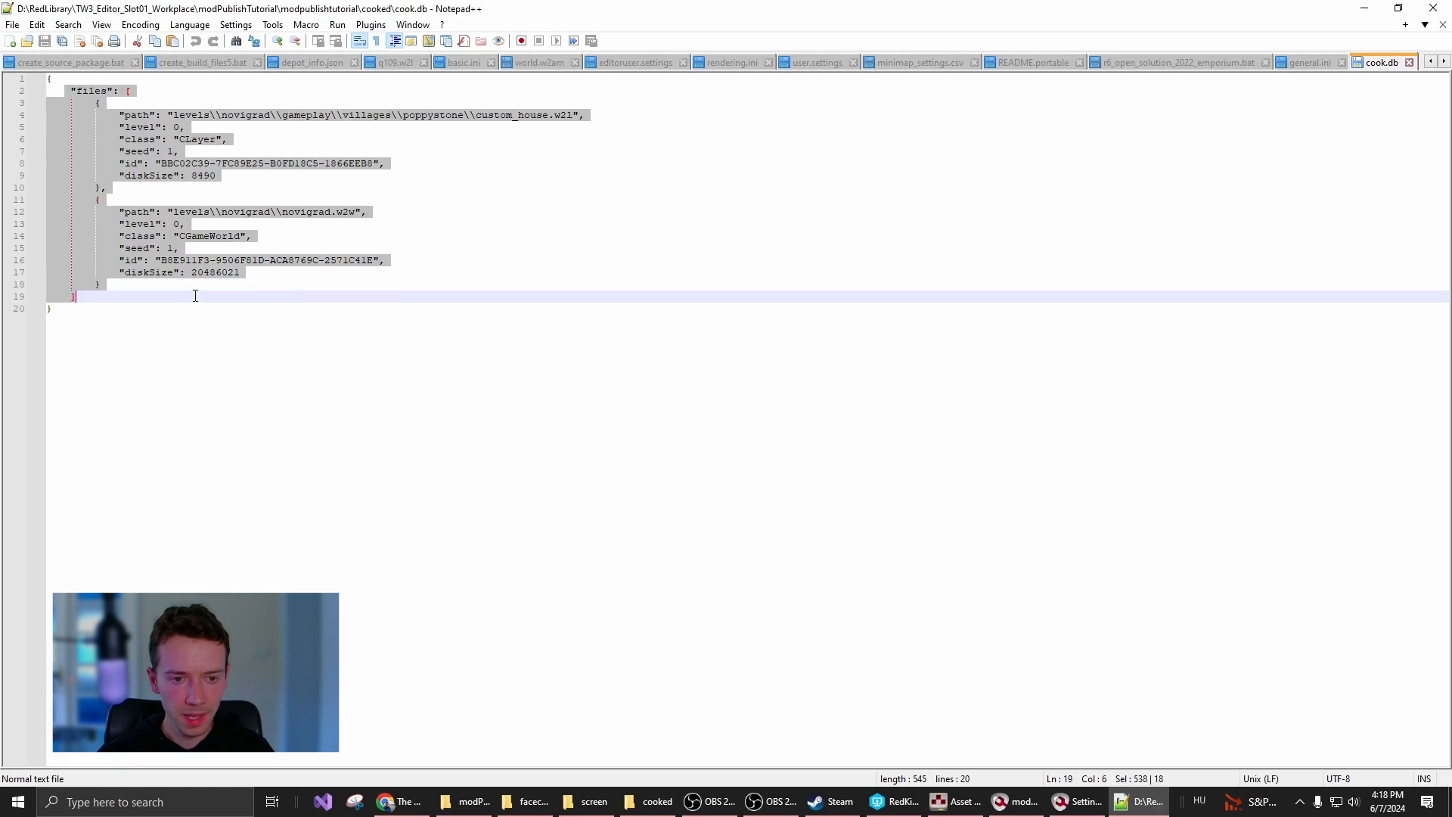
left_click(195, 295)
left_click(382, 211)
left_click(405, 162)
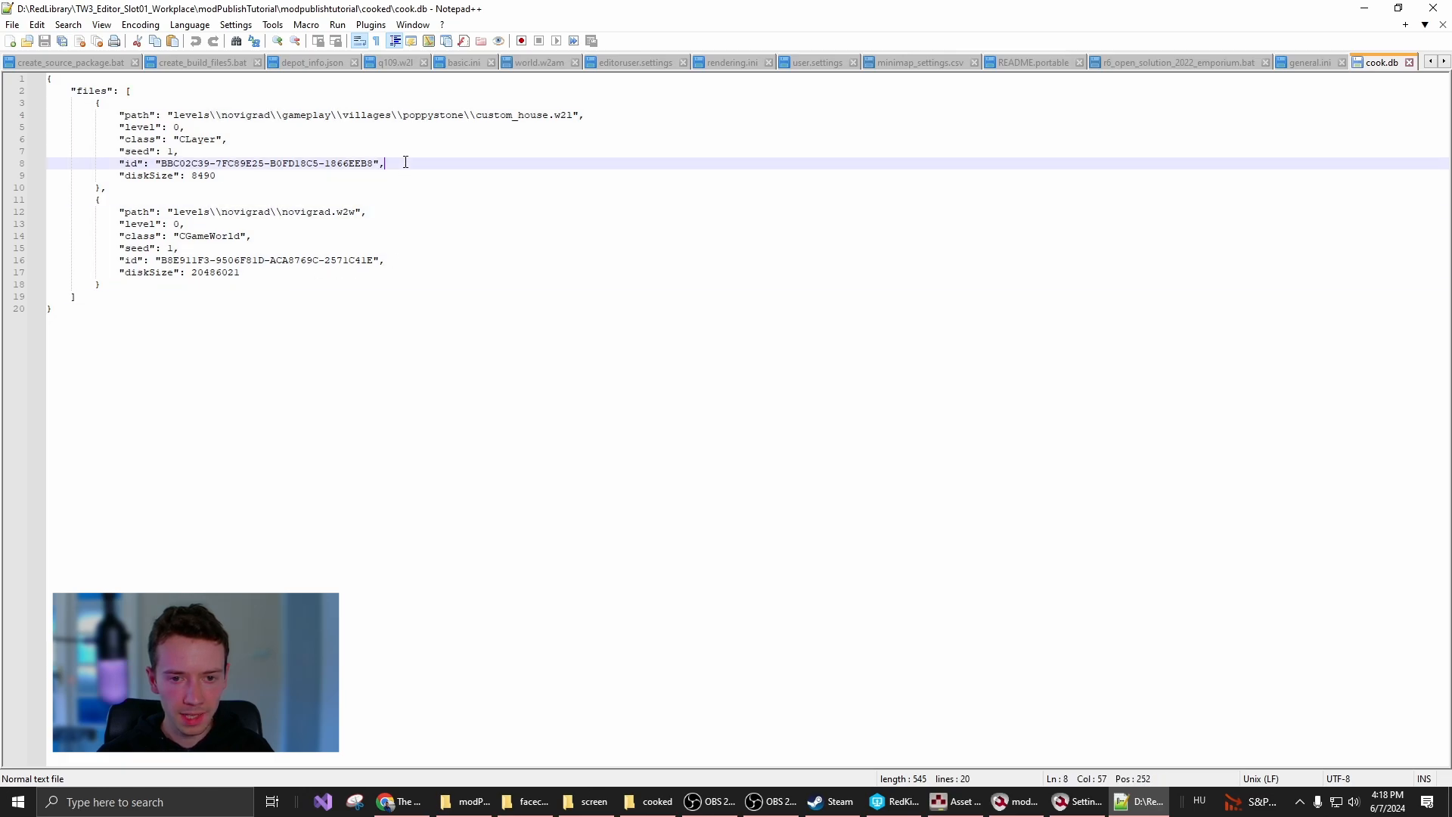
Compare the custom_house.w2l layer entry and the novigrad.w2w world entry within the files list of cook.db
left_click_drag(476, 115, 572, 115)
left_click_drag(95, 199, 148, 290)
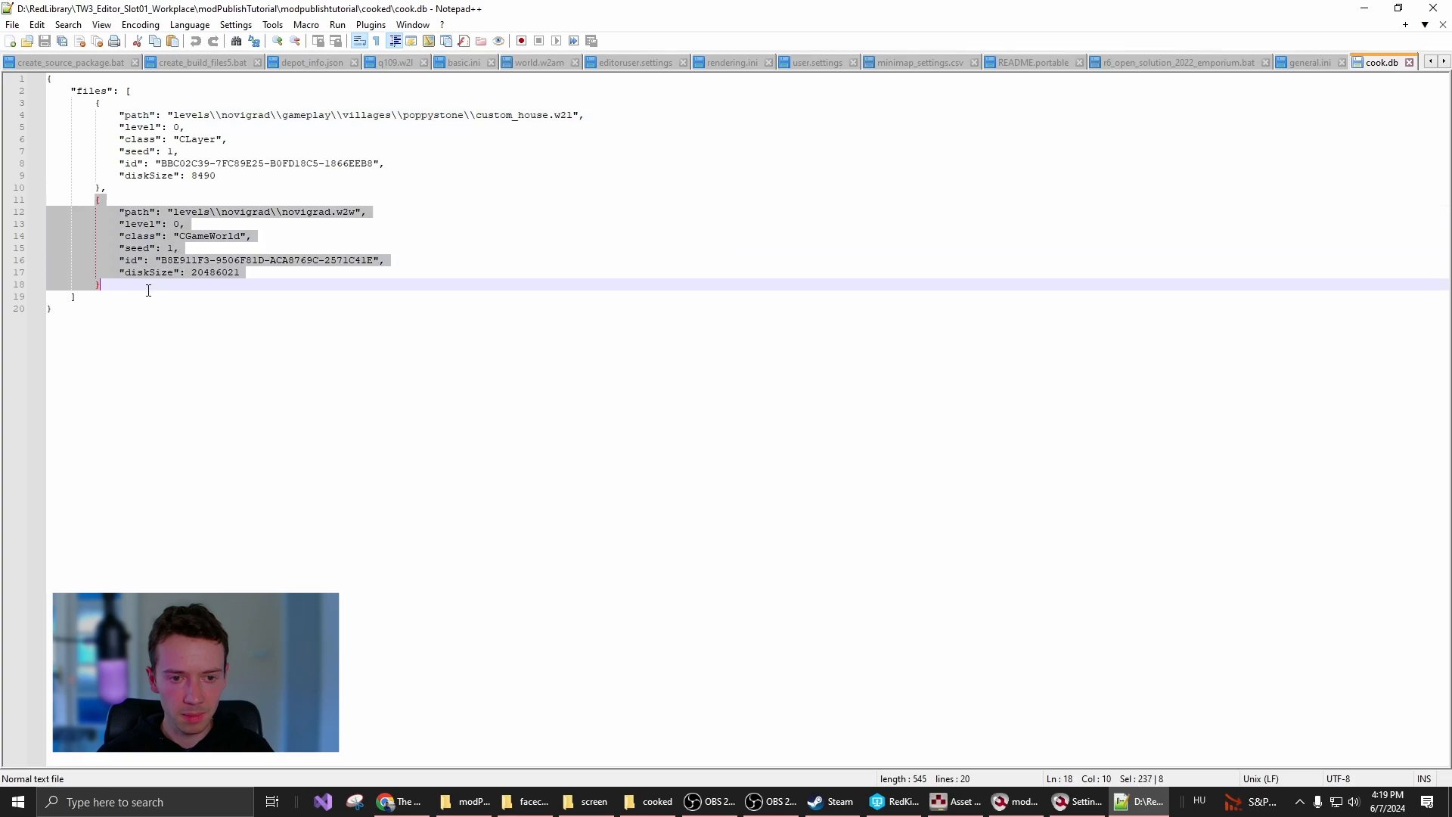
left_click(405, 248)
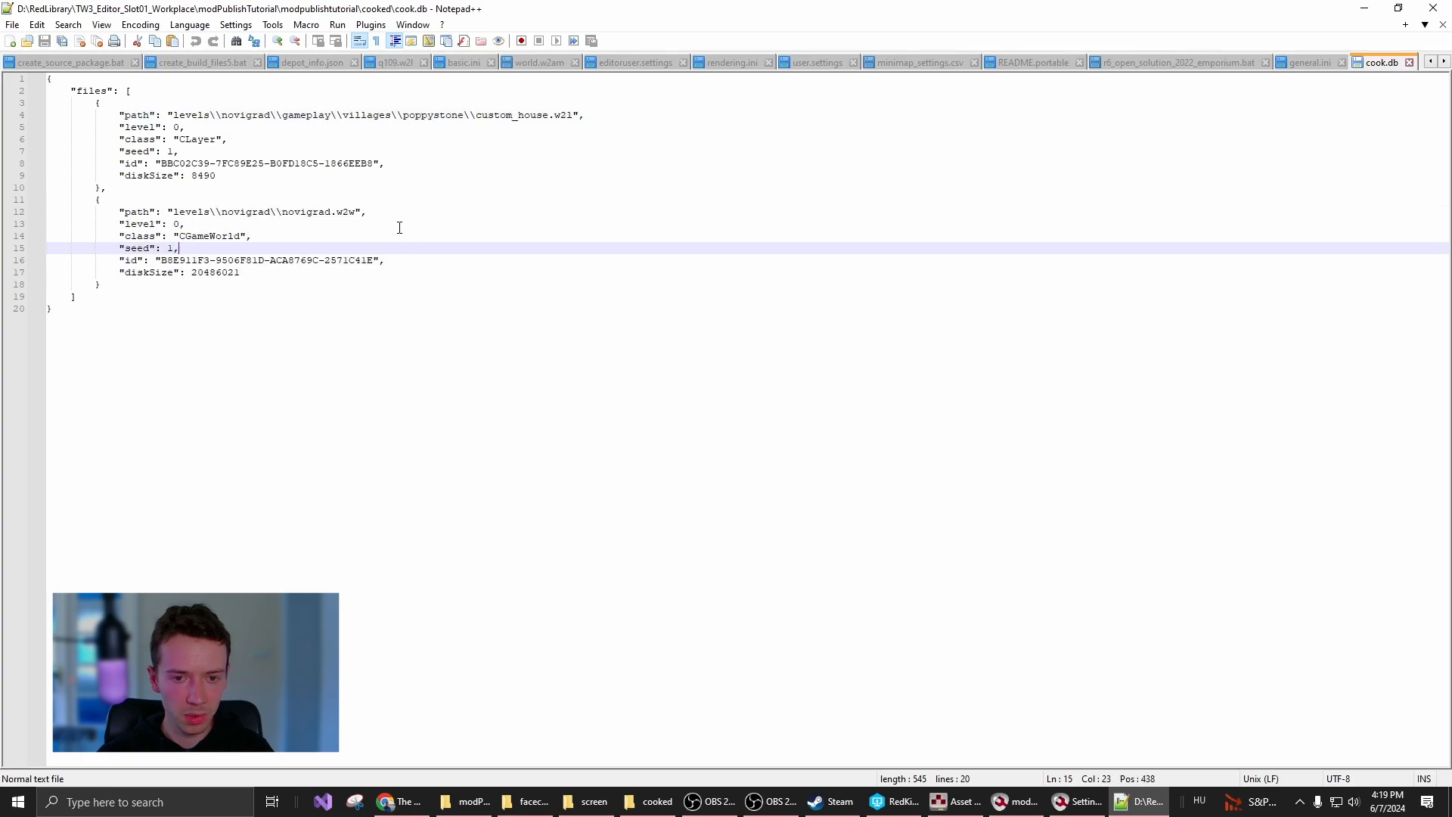
left_click(152, 201)
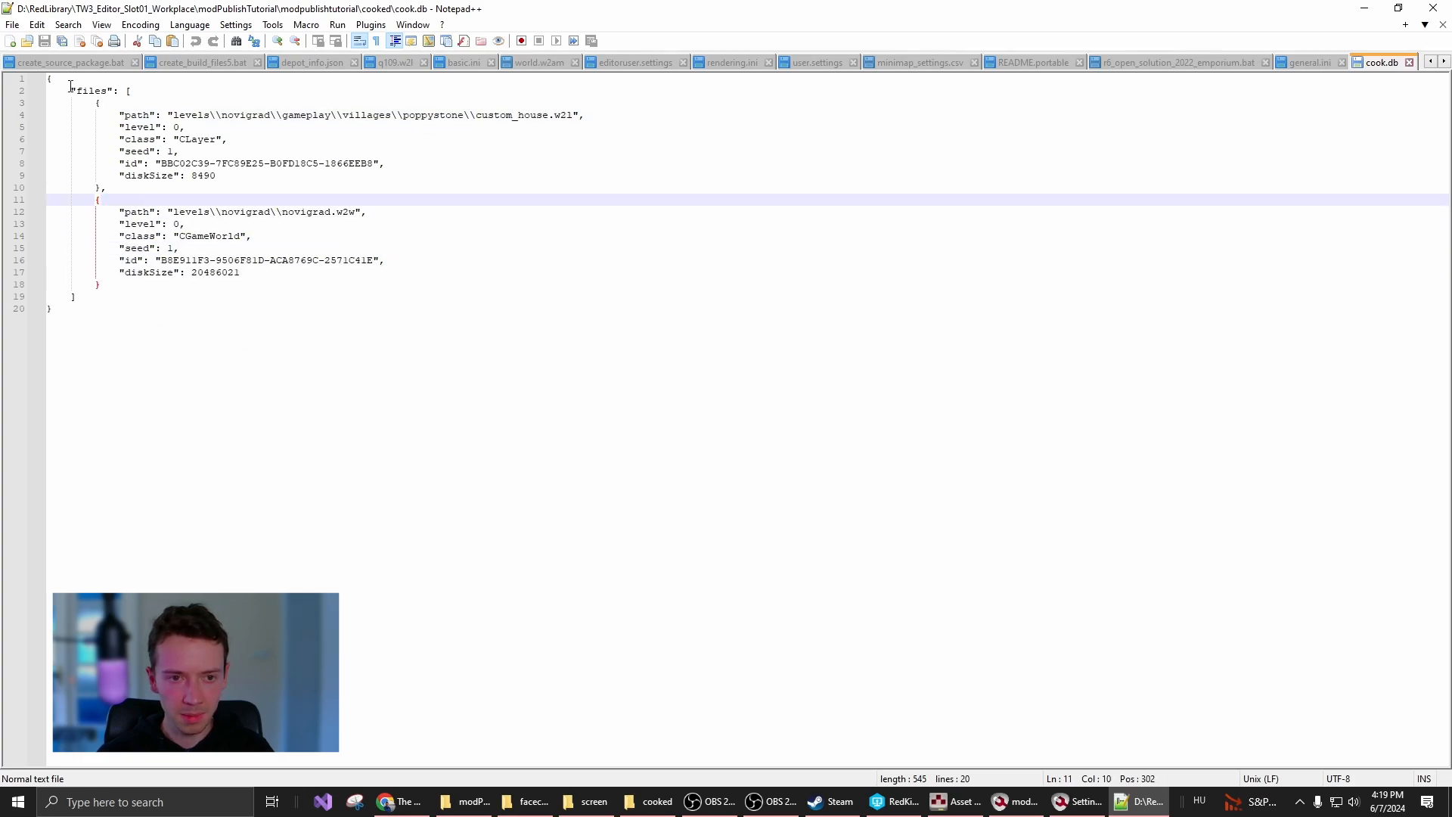
left_click_drag(70, 86, 181, 297)
left_click(136, 296)
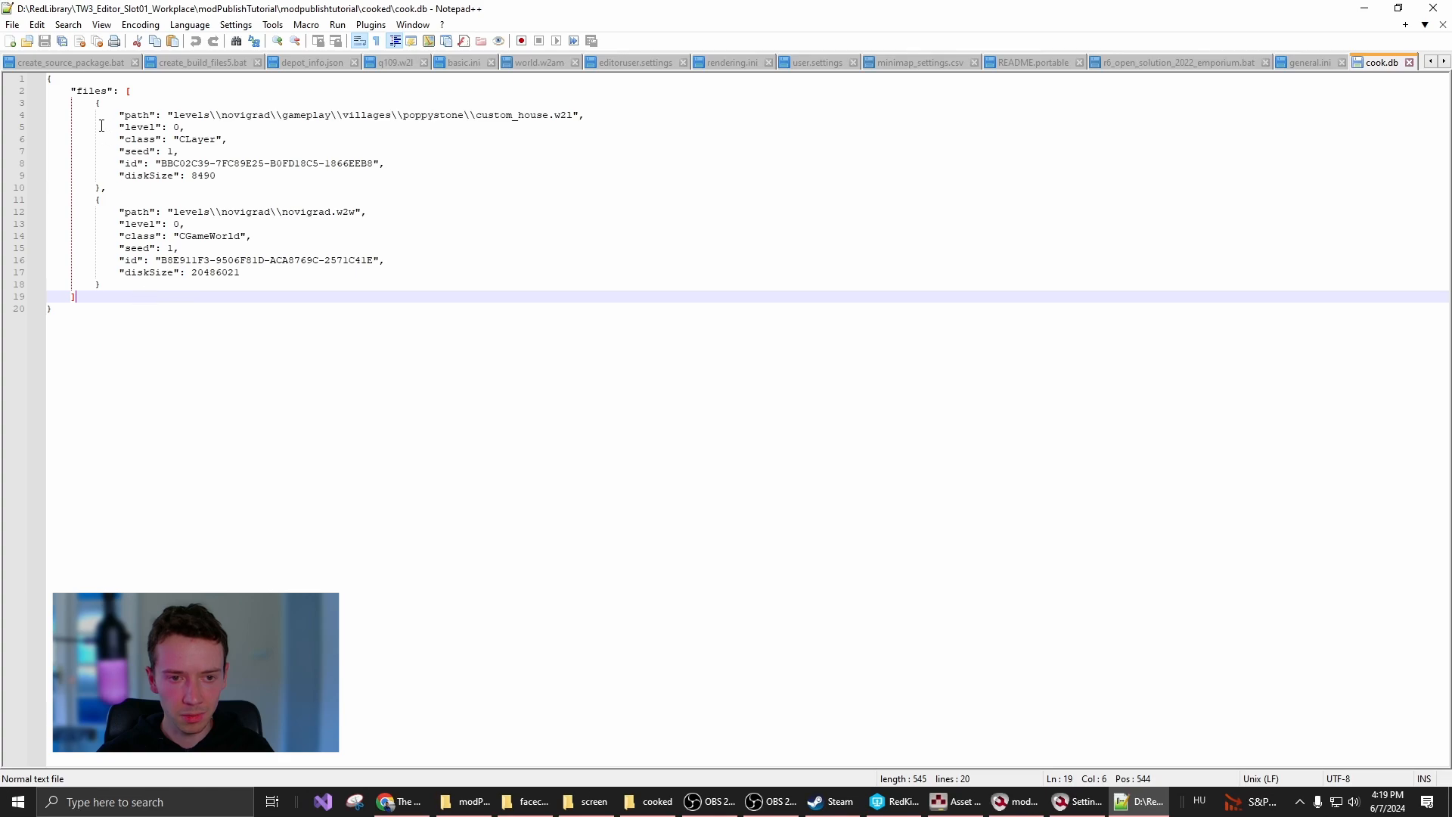
left_click_drag(101, 126, 285, 282)
left_click(285, 284)
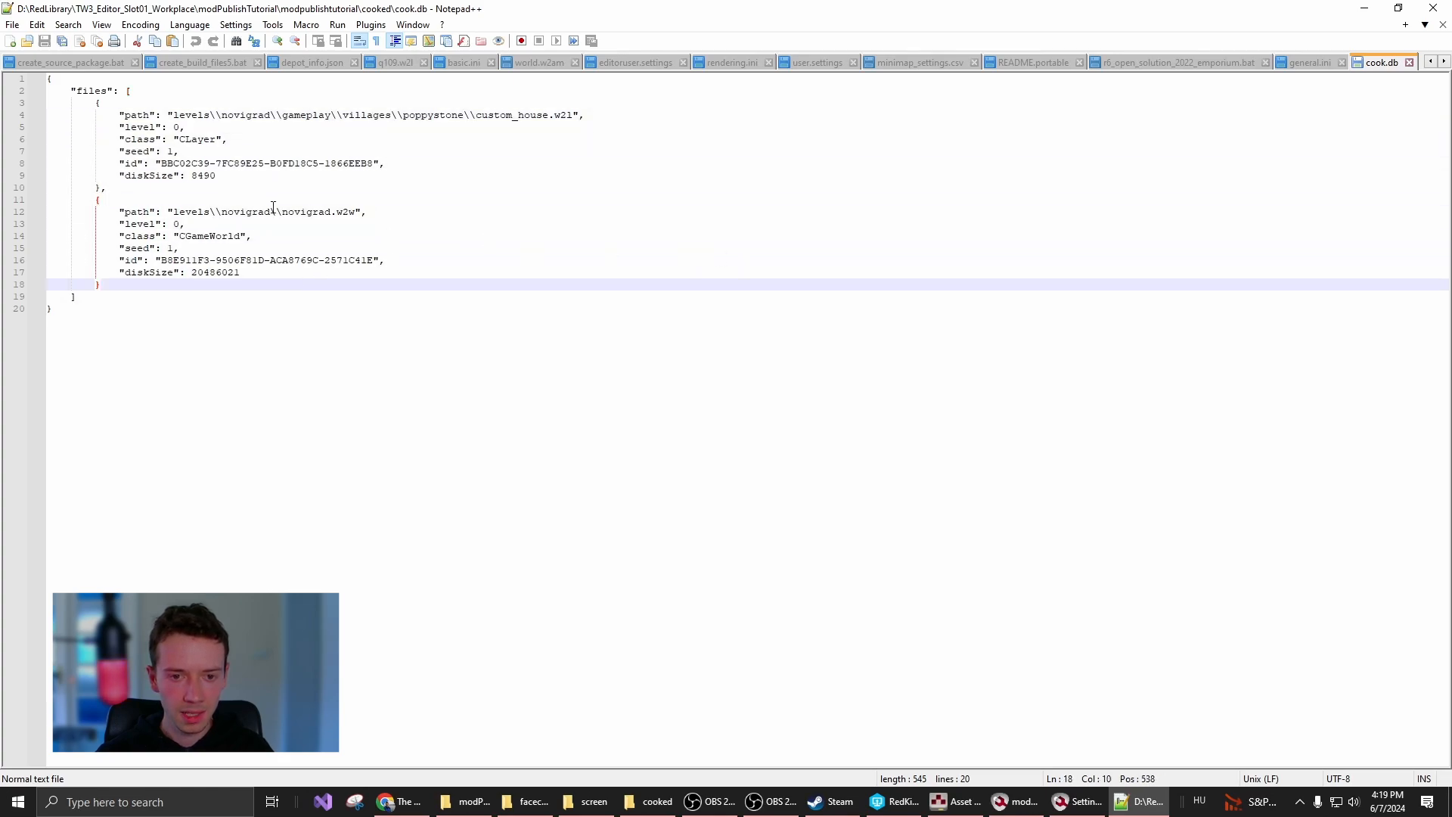
left_click(616, 116)
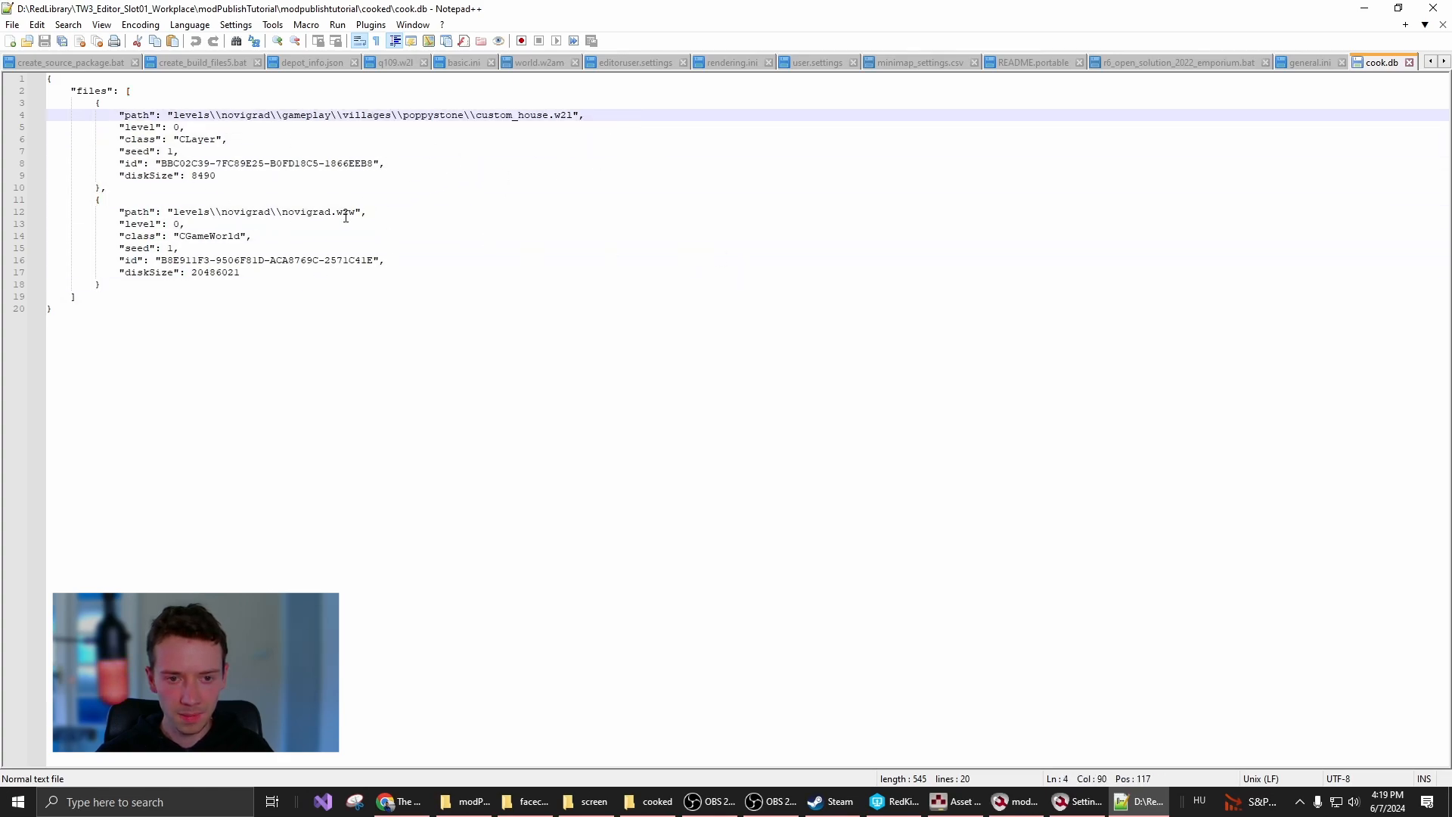
left_click(110, 201)
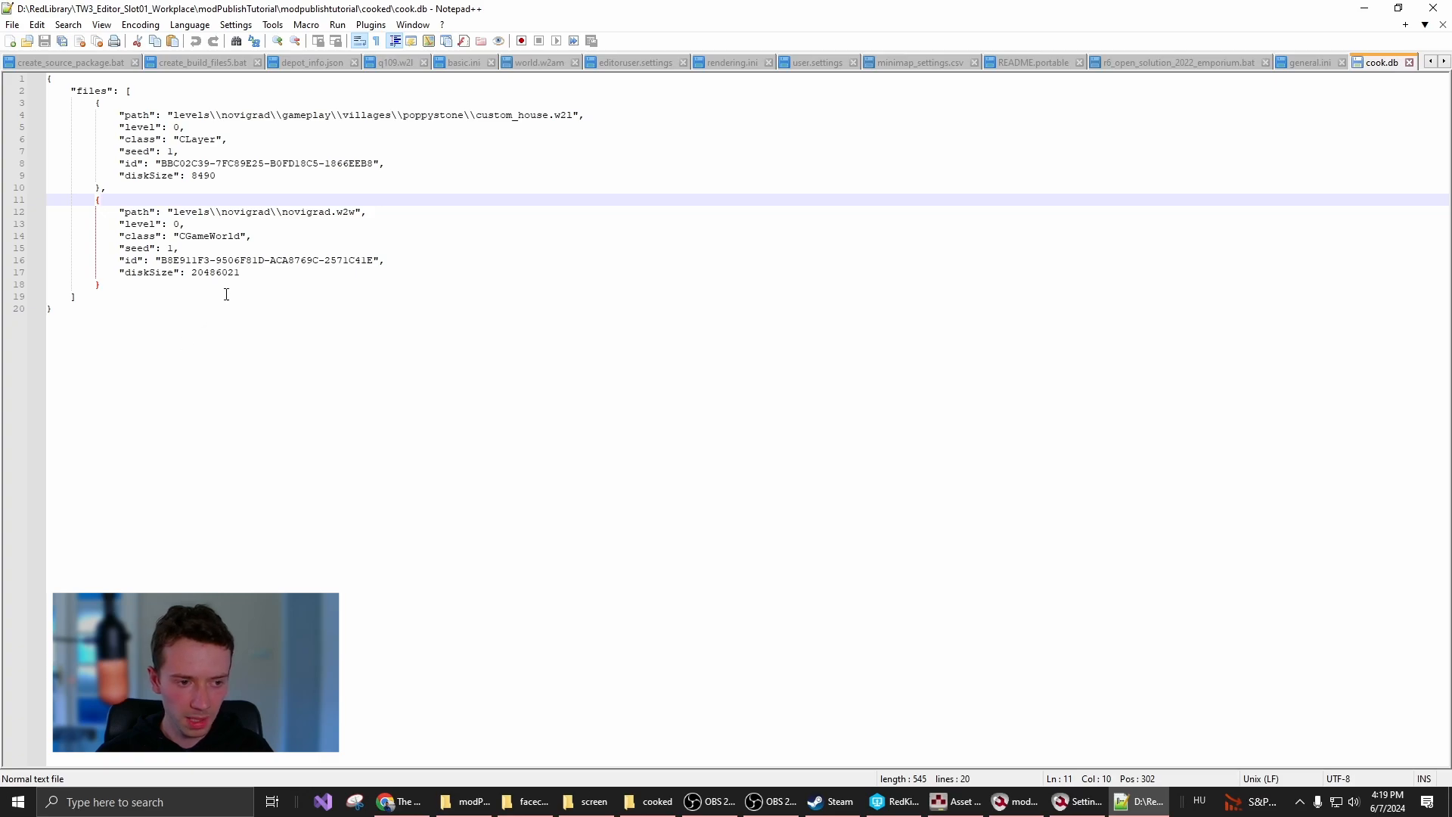
left_click_drag(90, 103, 200, 296)
left_click(306, 213)
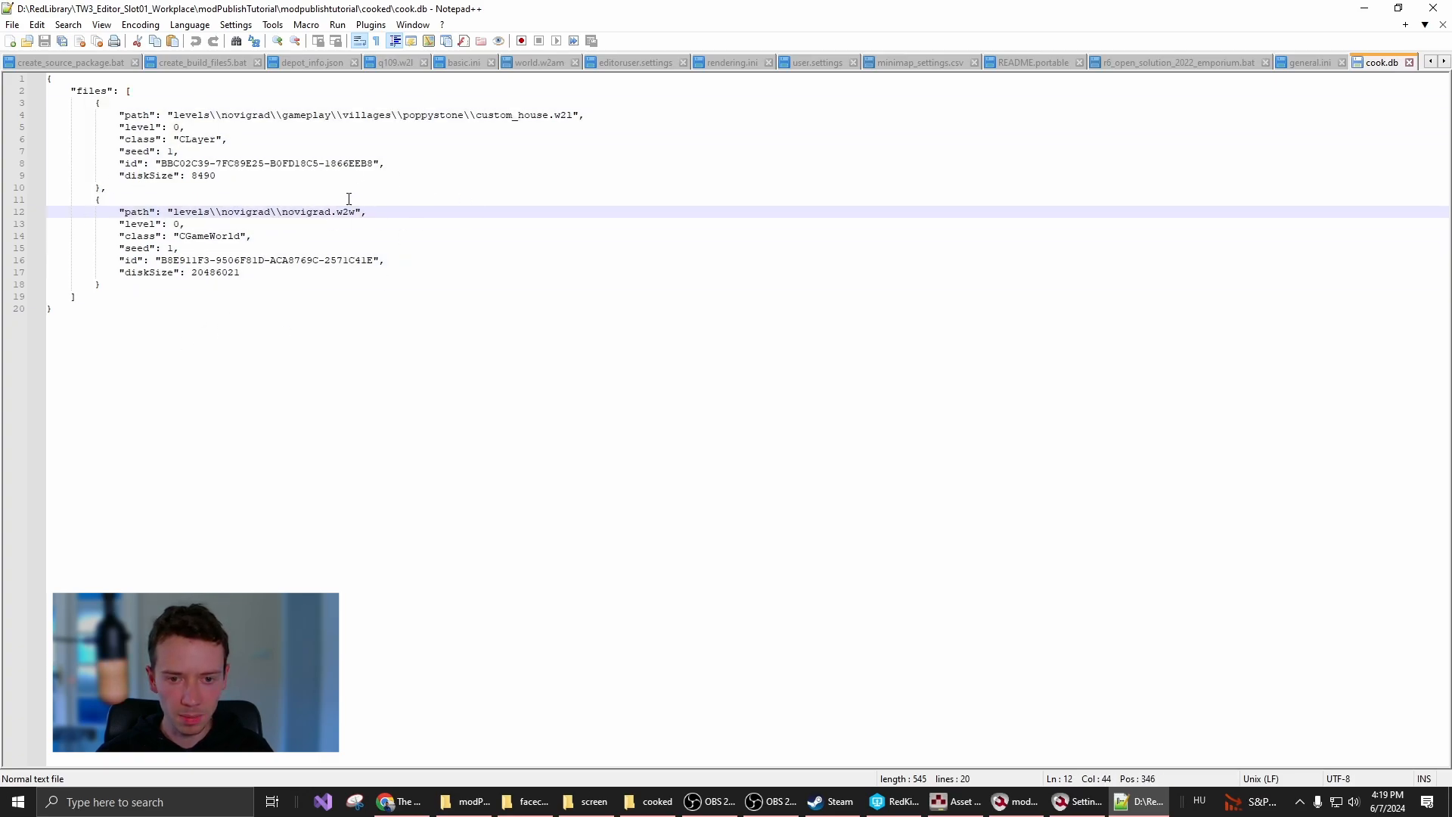
left_click(317, 234)
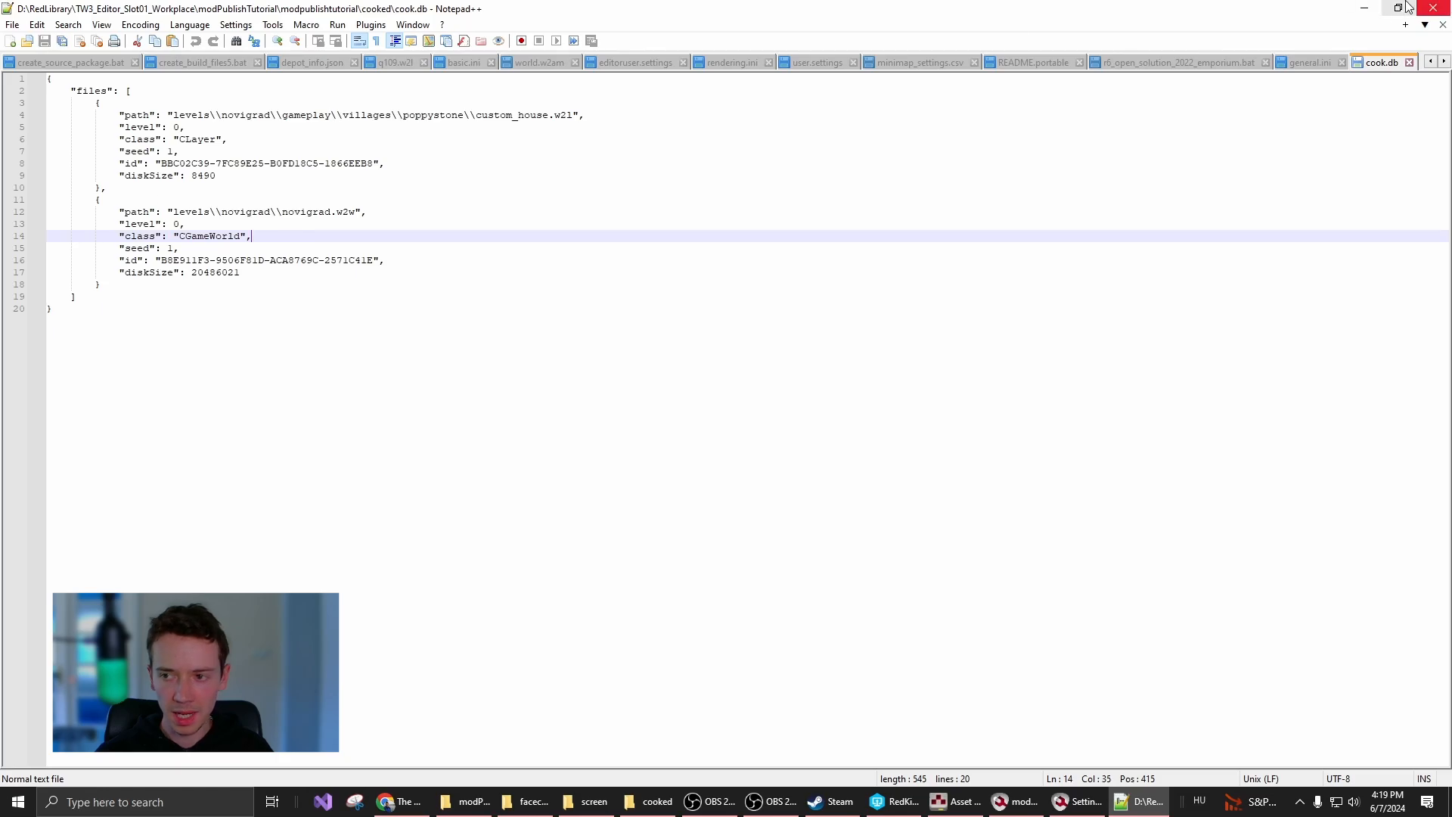
Return to the modpublishtutorial project folder and inspect the packed mod's files in packed, mods, modpublishtutorial, content
left_click(1364, 9)
left_click(618, 214)
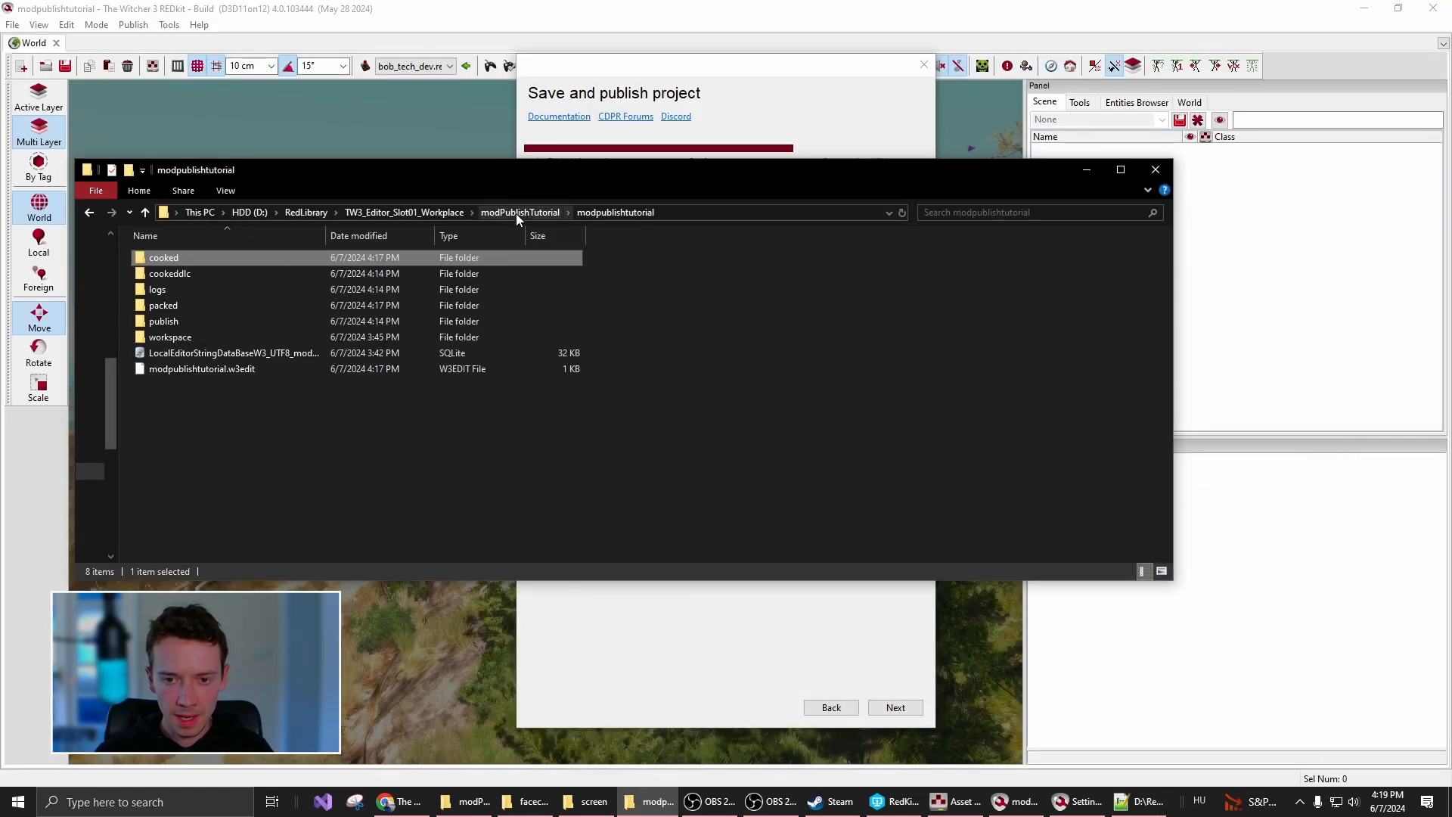
double_click(173, 306)
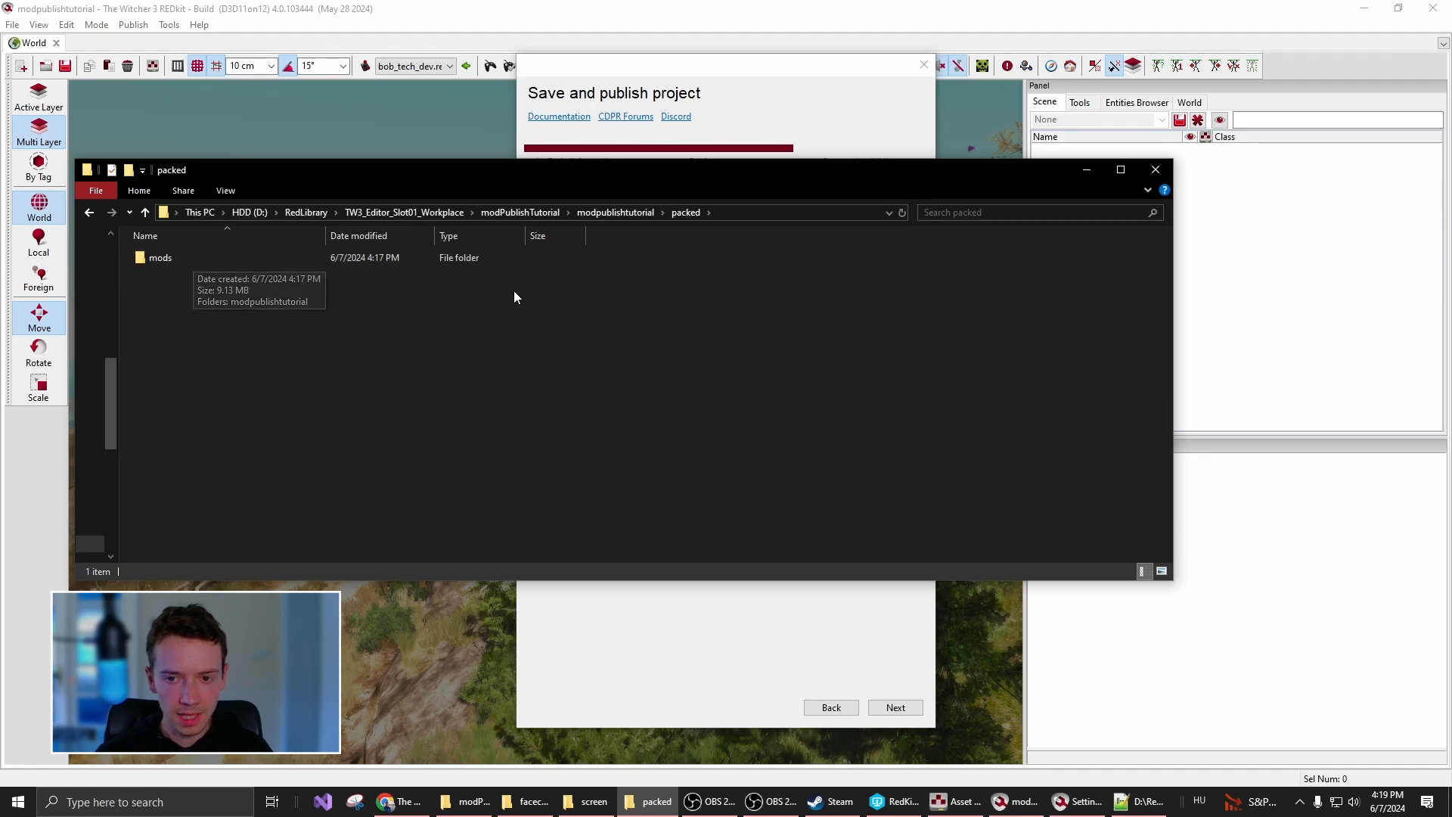
double_click(180, 261)
double_click(196, 262)
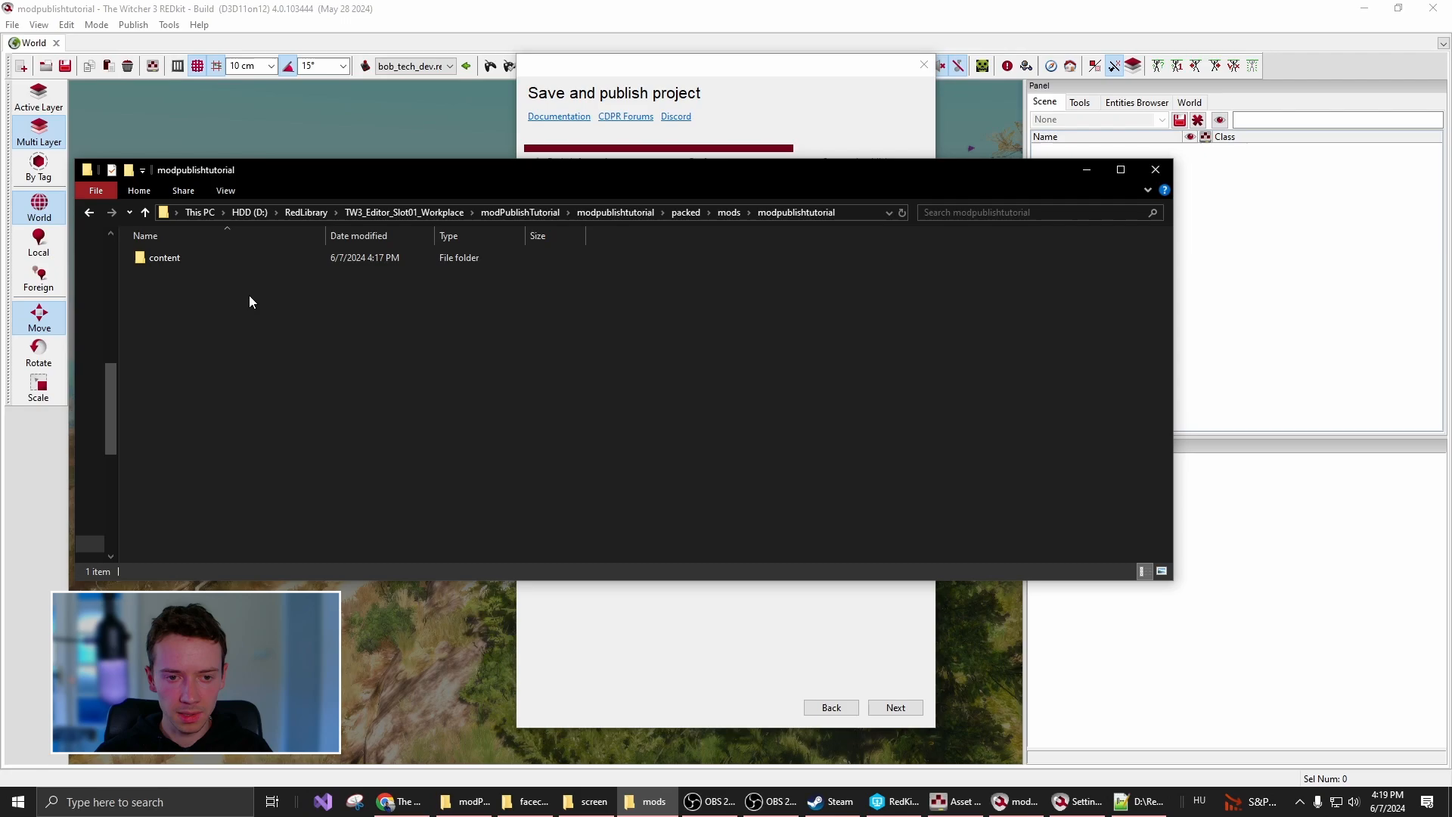
double_click(198, 258)
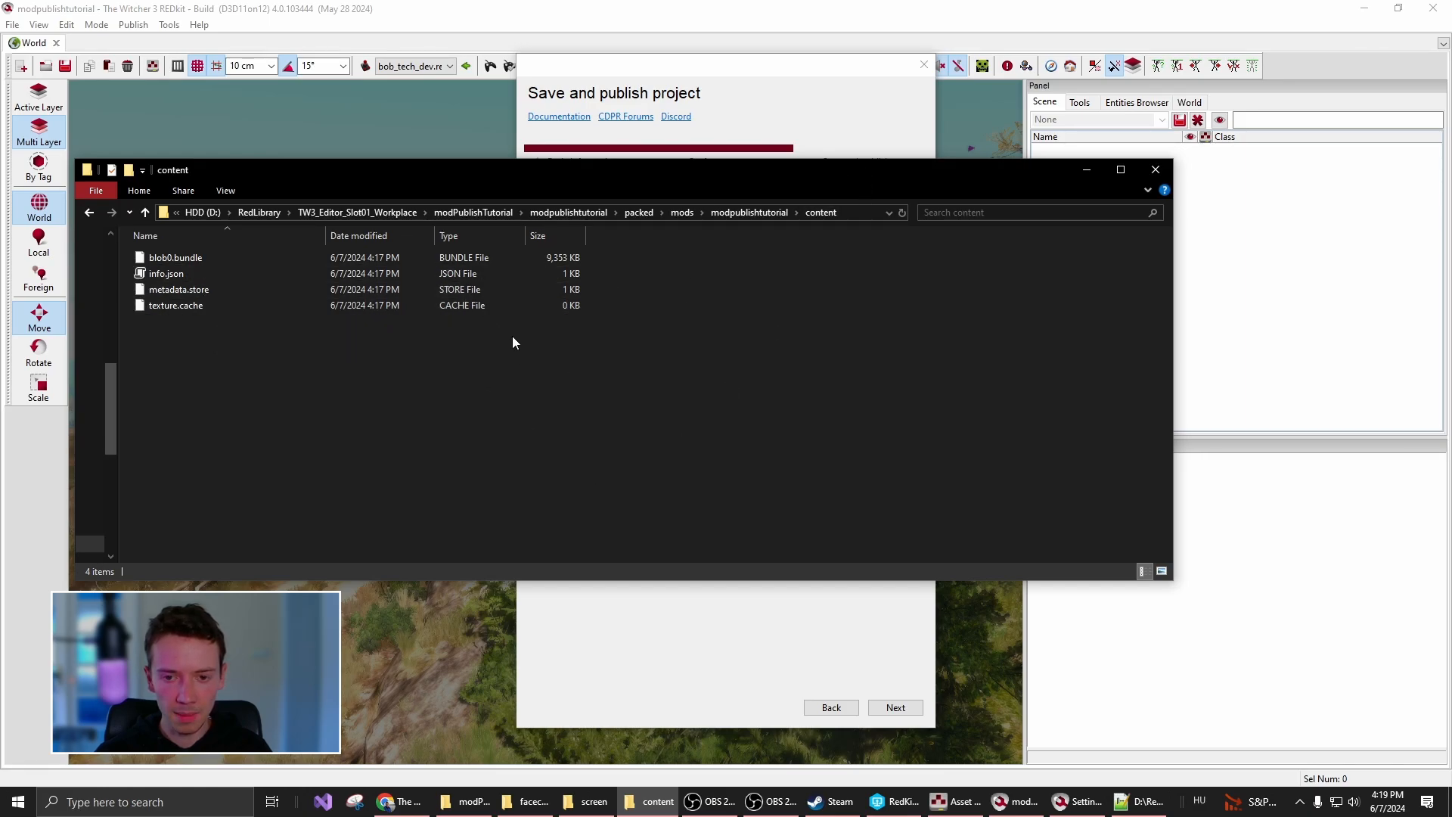
left_click(1087, 171)
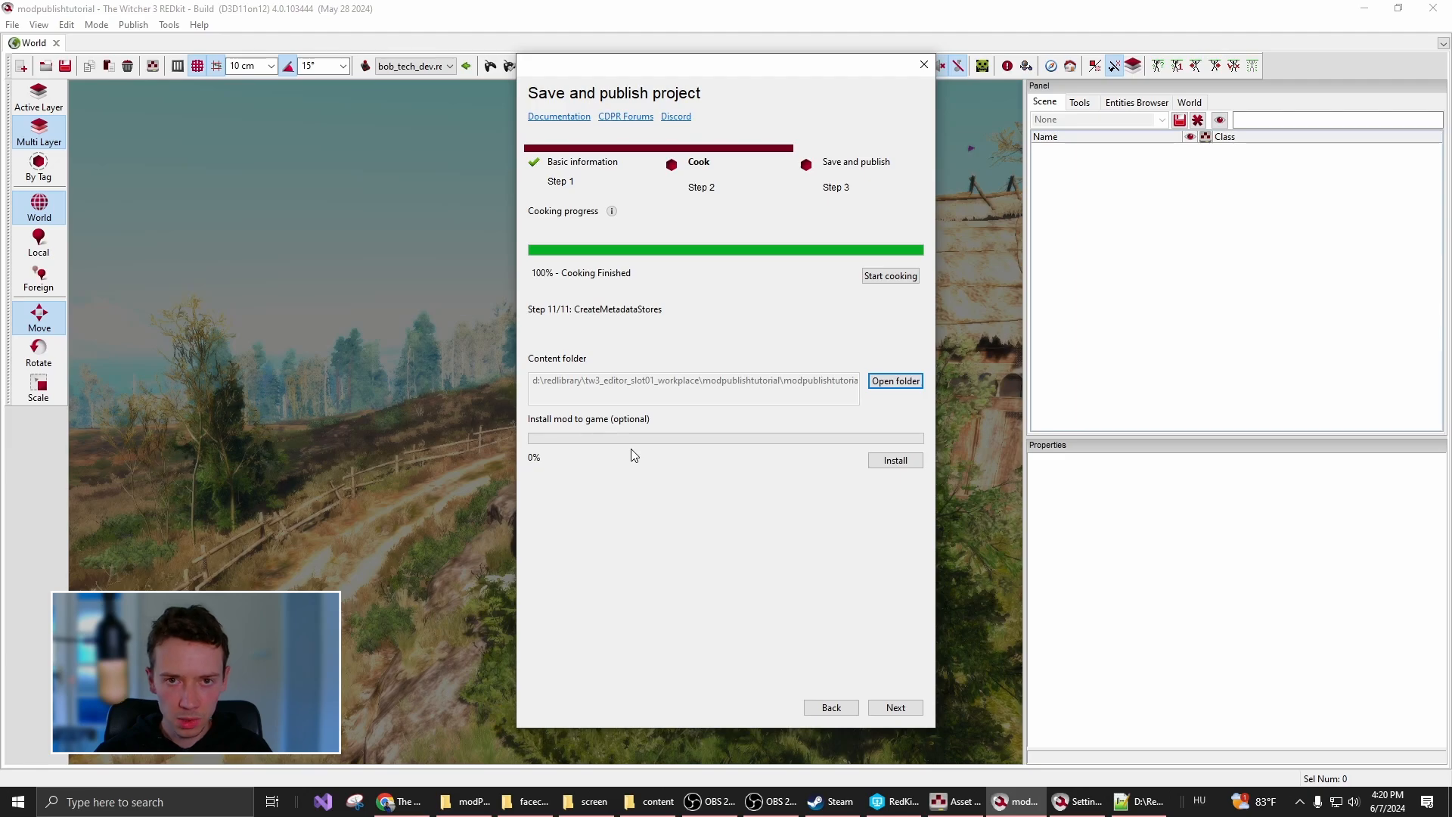
Install the cooked mod to the game from the Save and publish project dialog
left_click(649, 802)
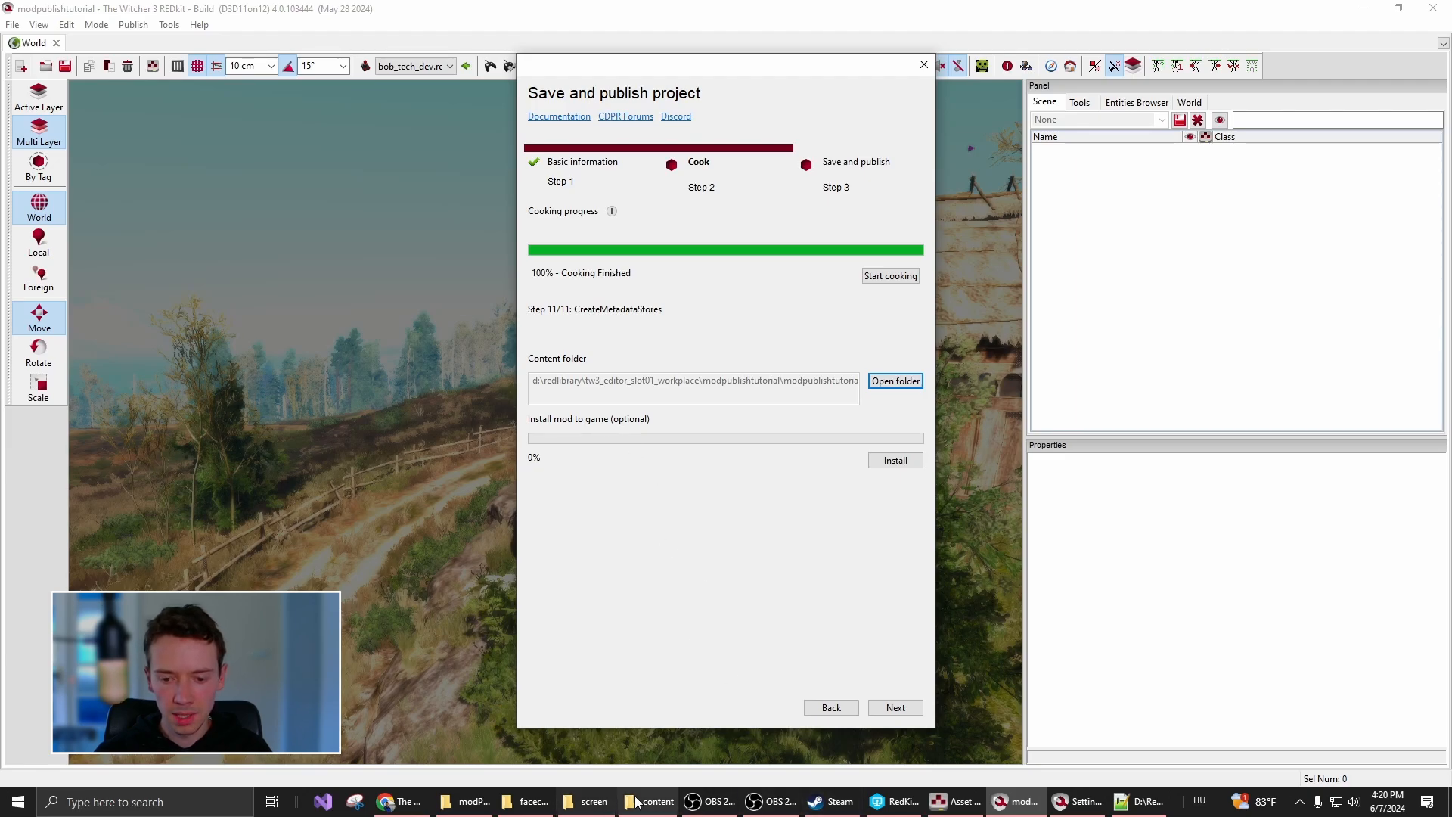
left_click(1085, 172)
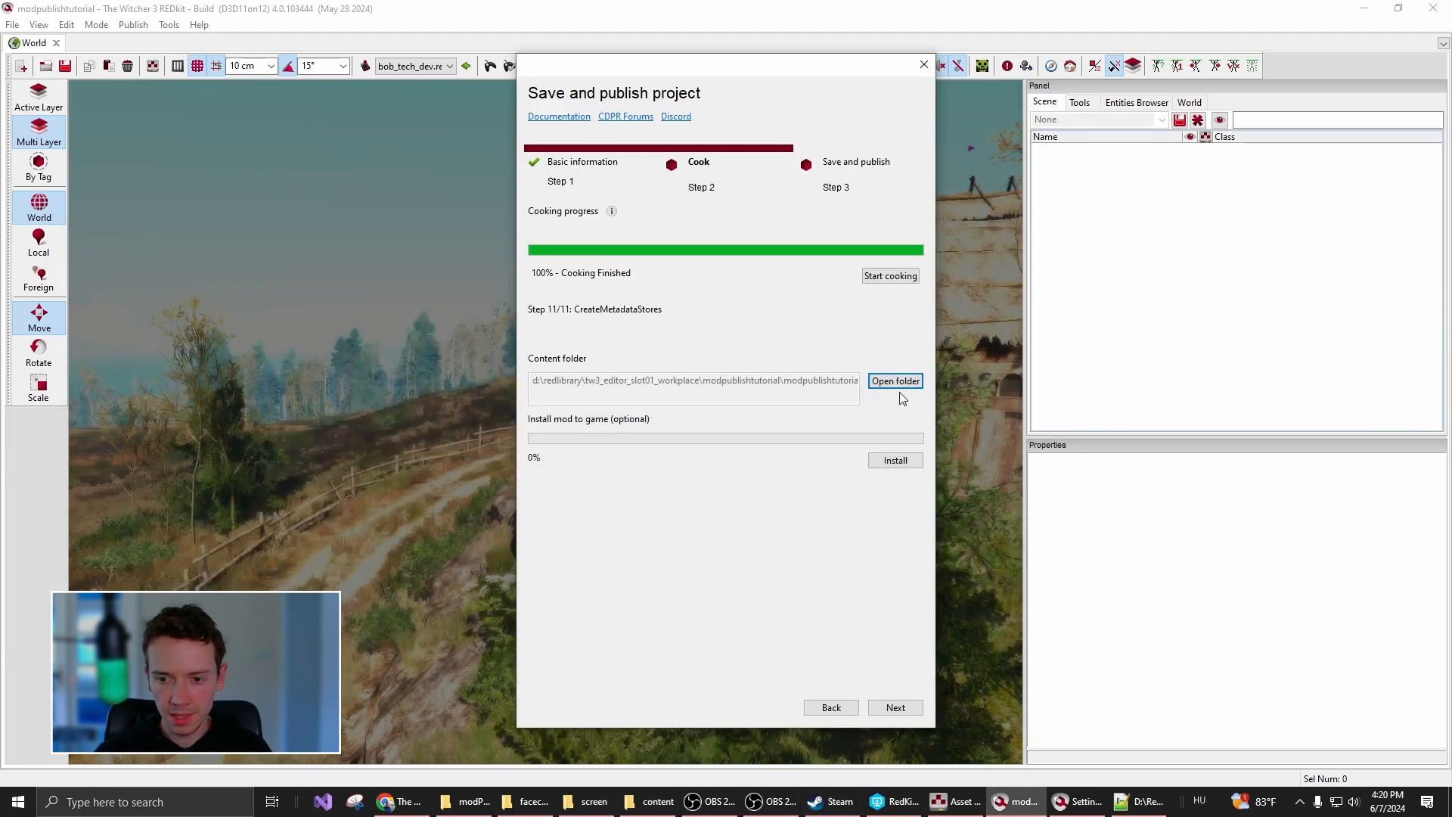
left_click(885, 465)
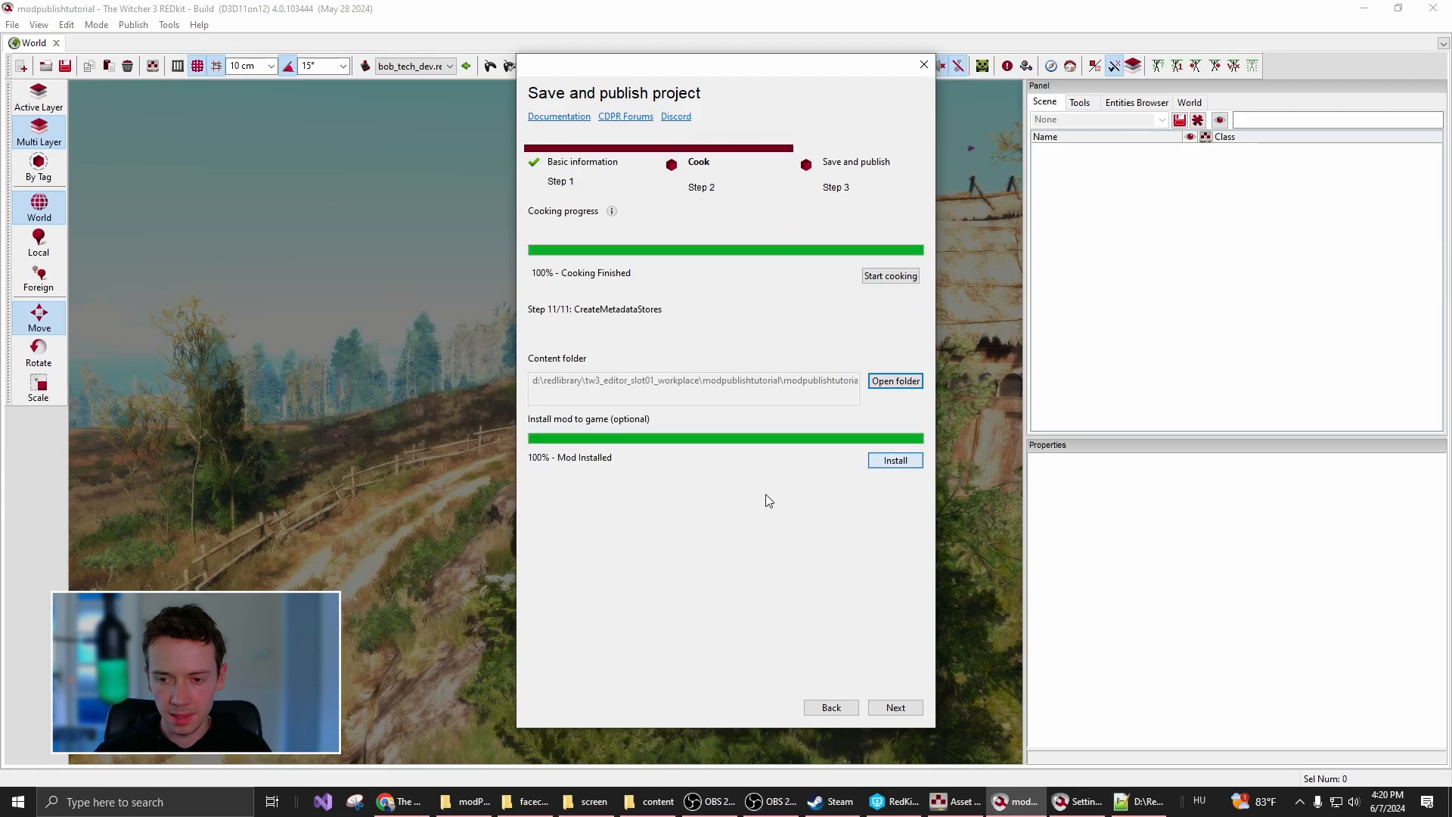
Browse the SSD (Z:) drive through SteamLibrary, steamapps and common to The Witcher 3 and locate its mods folder
left_click(650, 804)
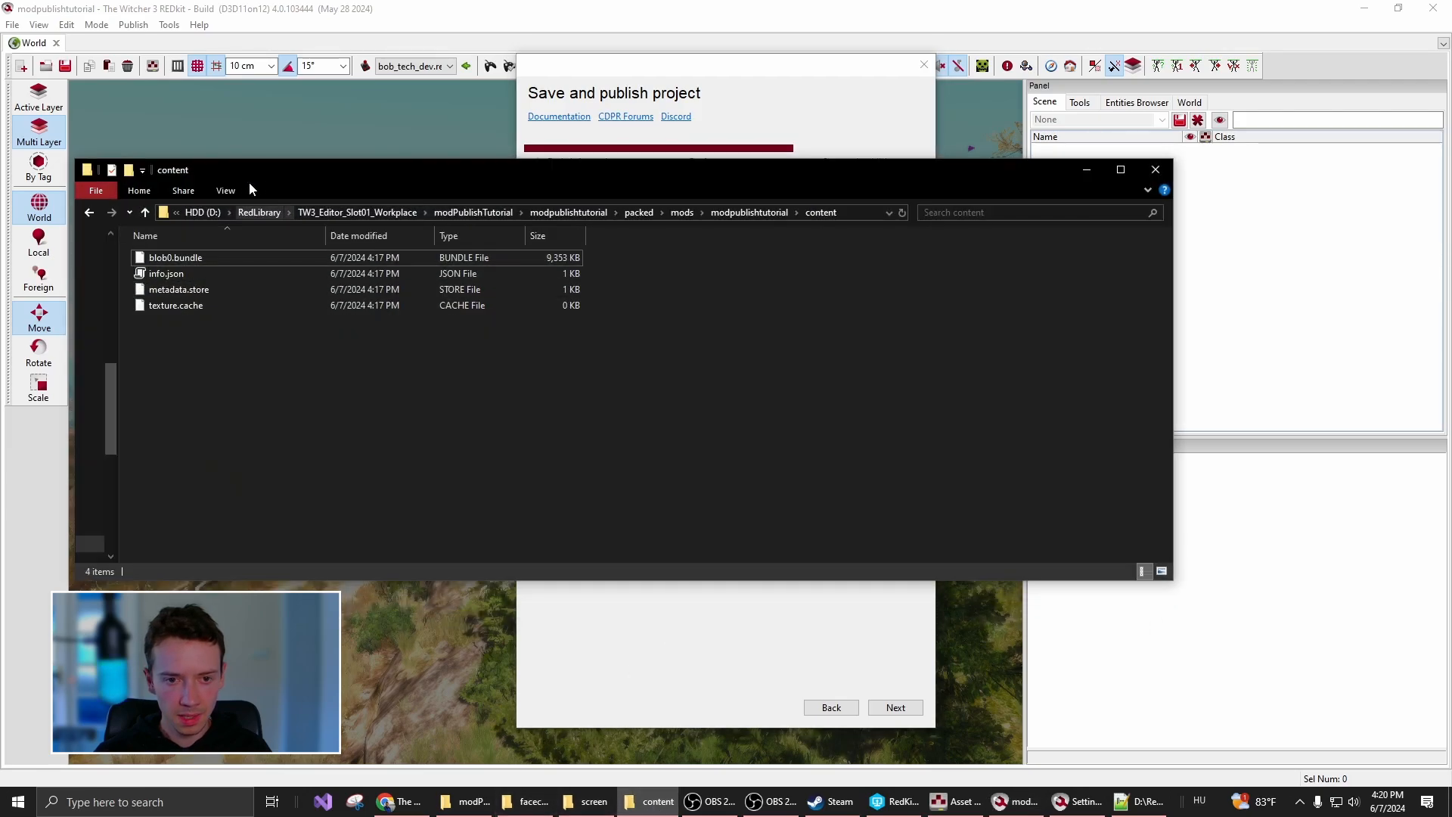
left_click_drag(240, 176, 336, 161)
left_click(306, 196)
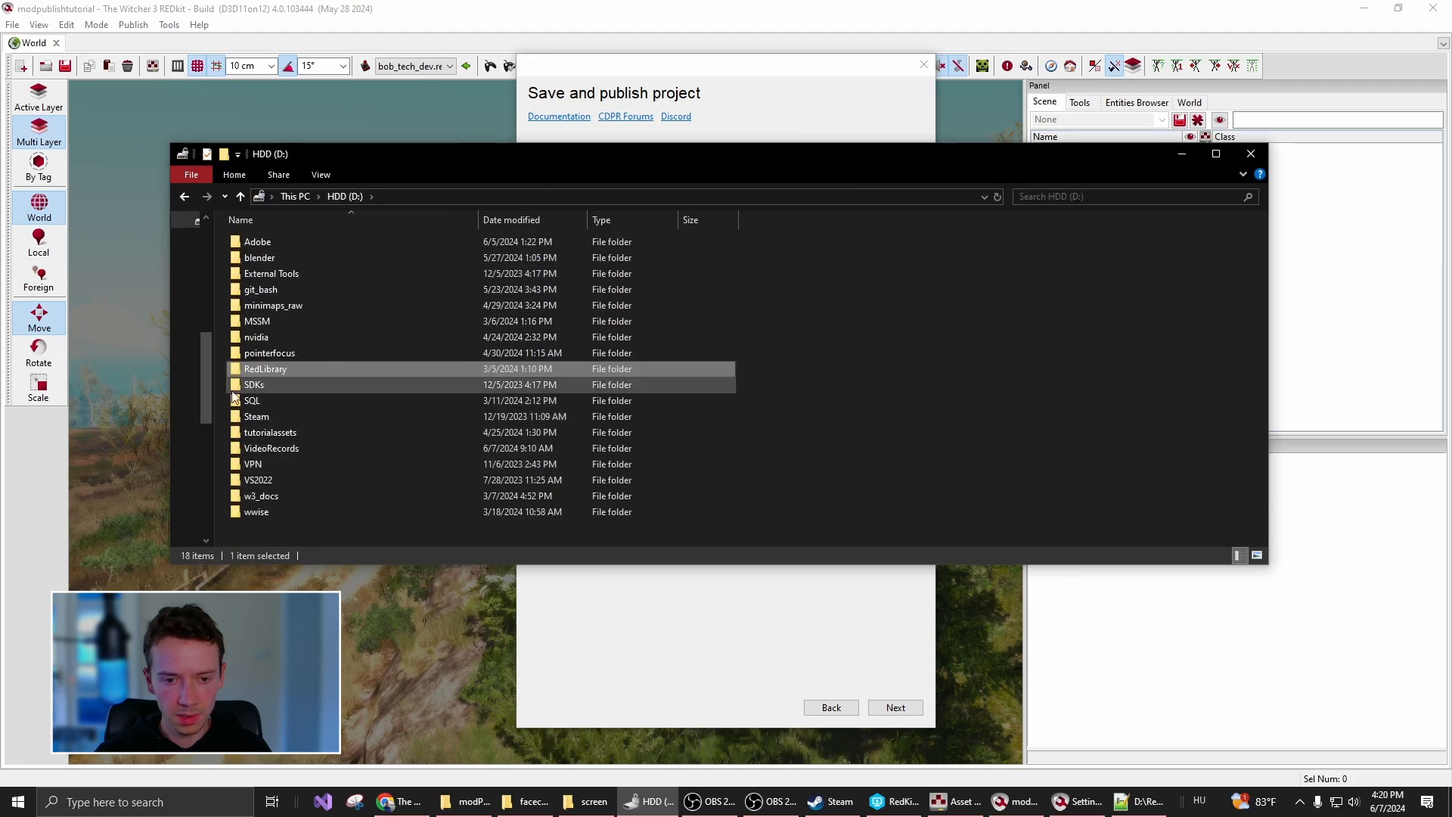
left_click(302, 195)
double_click(859, 363)
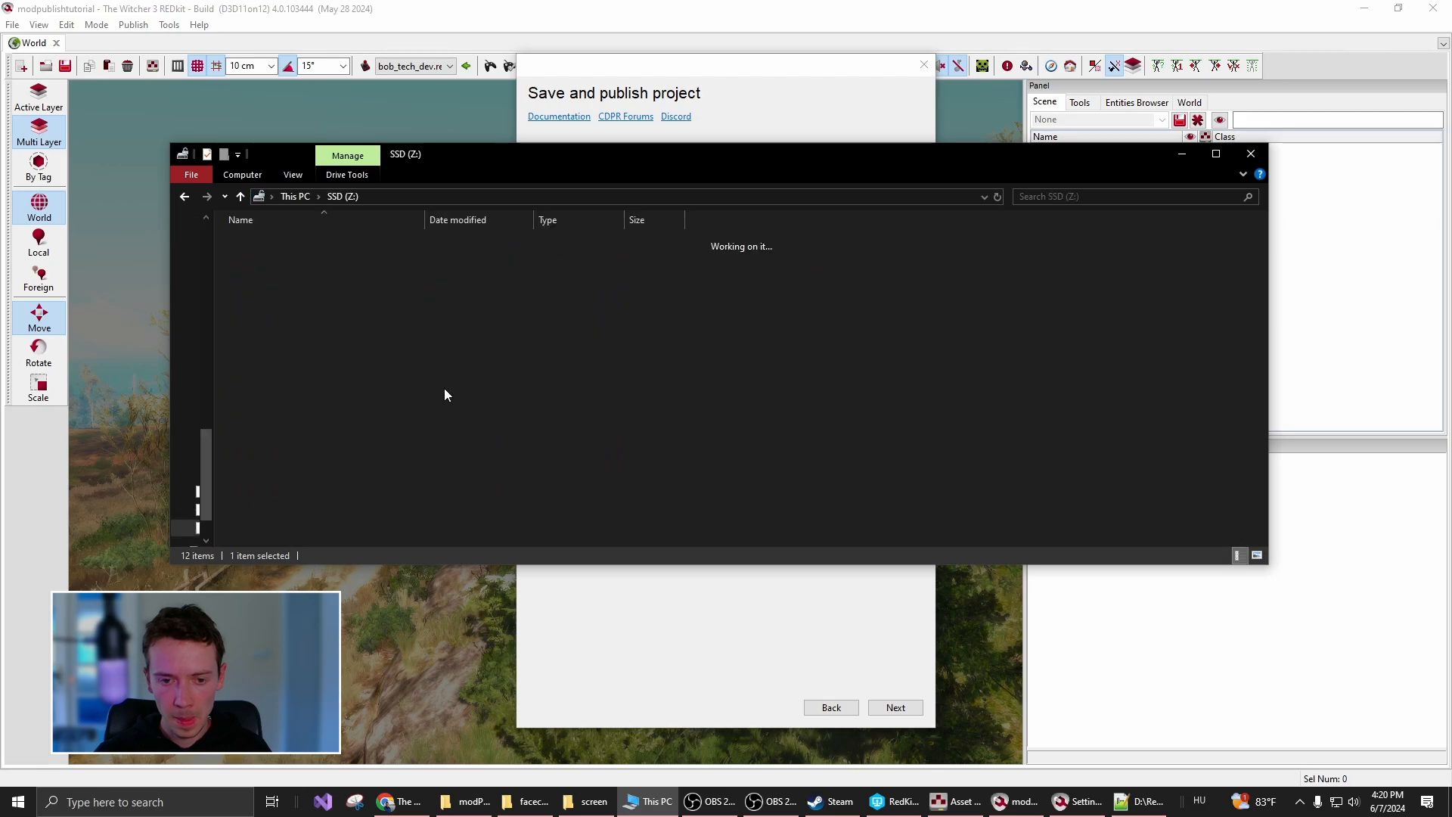
double_click(346, 390)
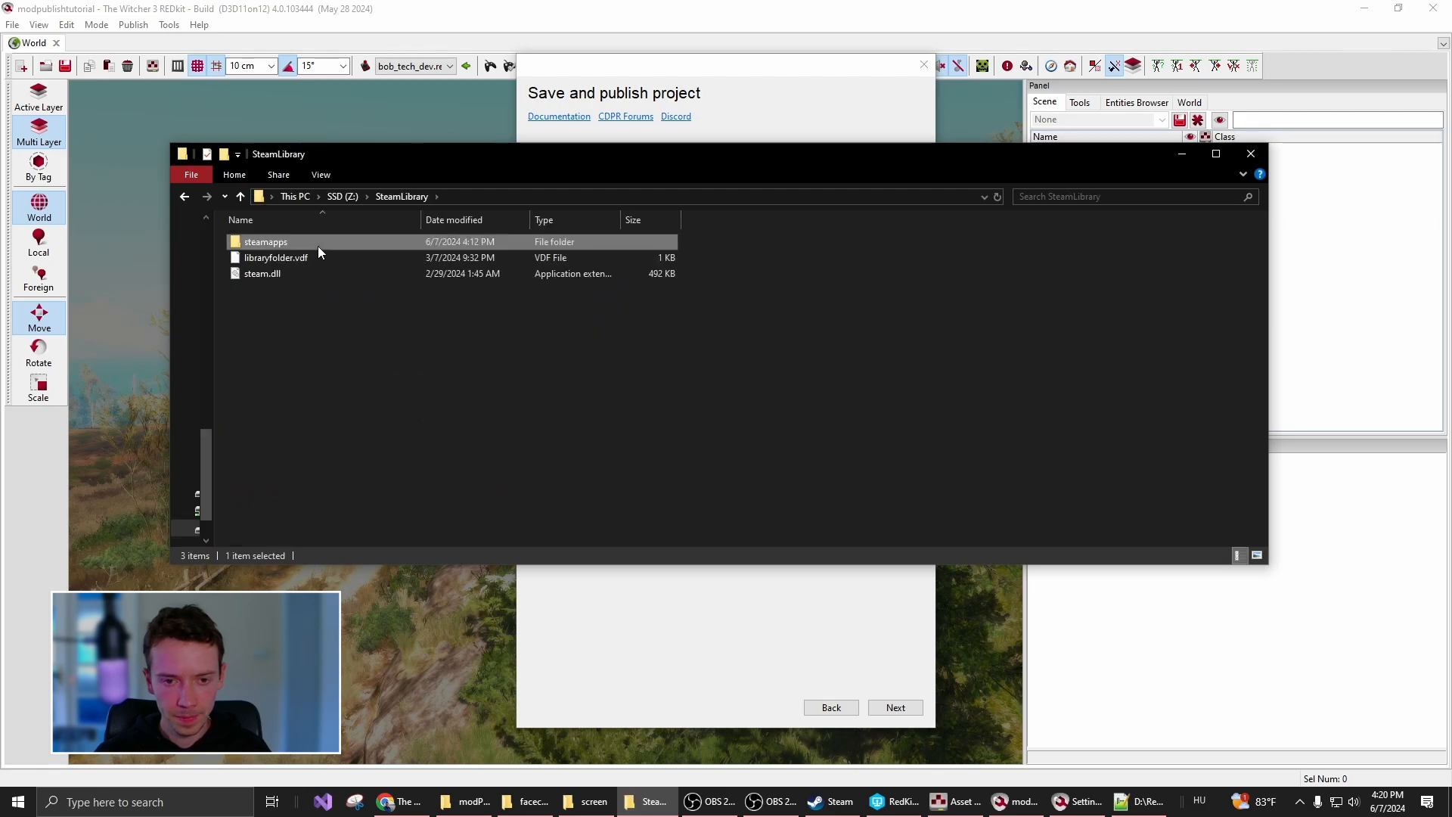
double_click(317, 244)
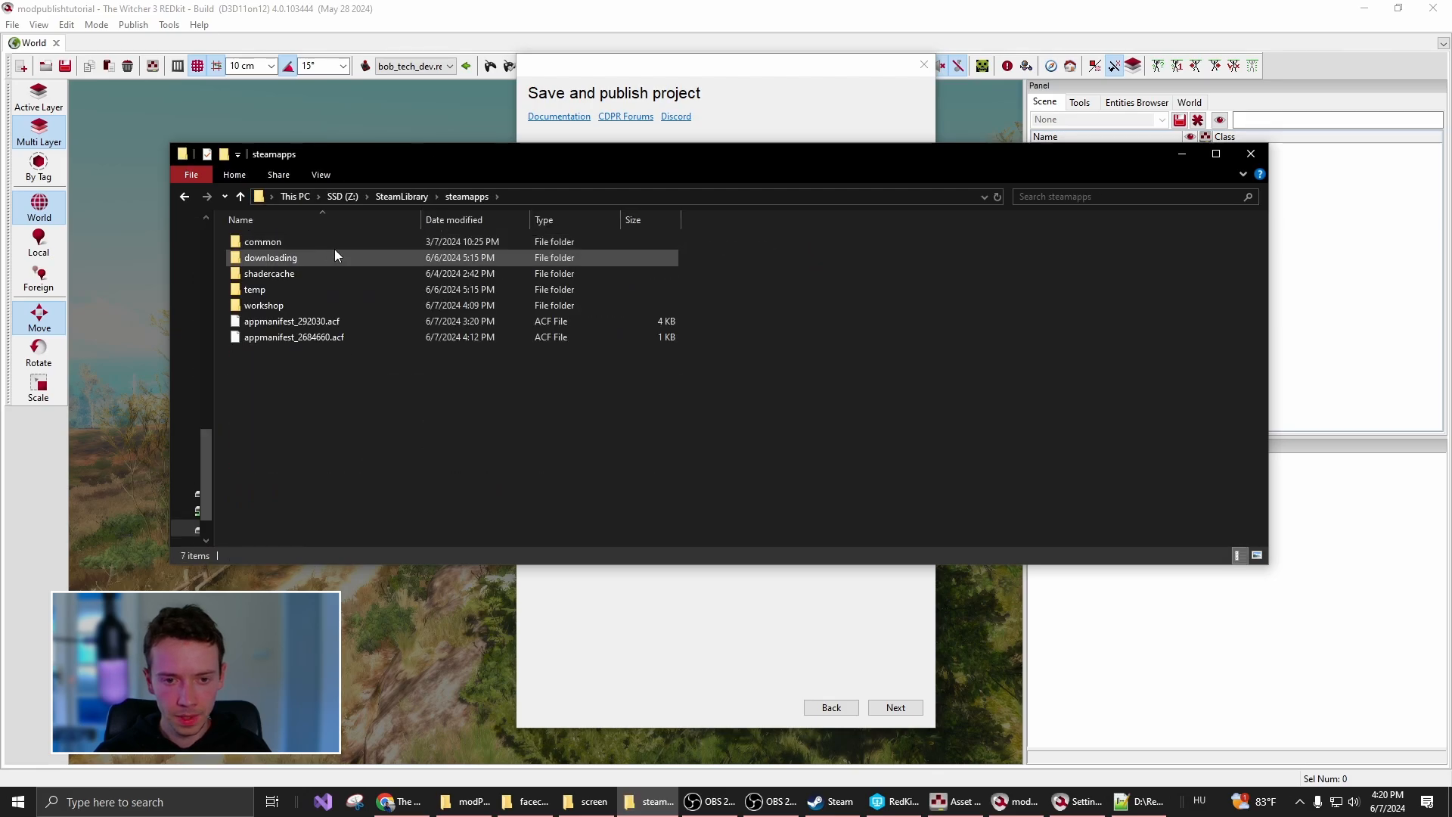
double_click(261, 244)
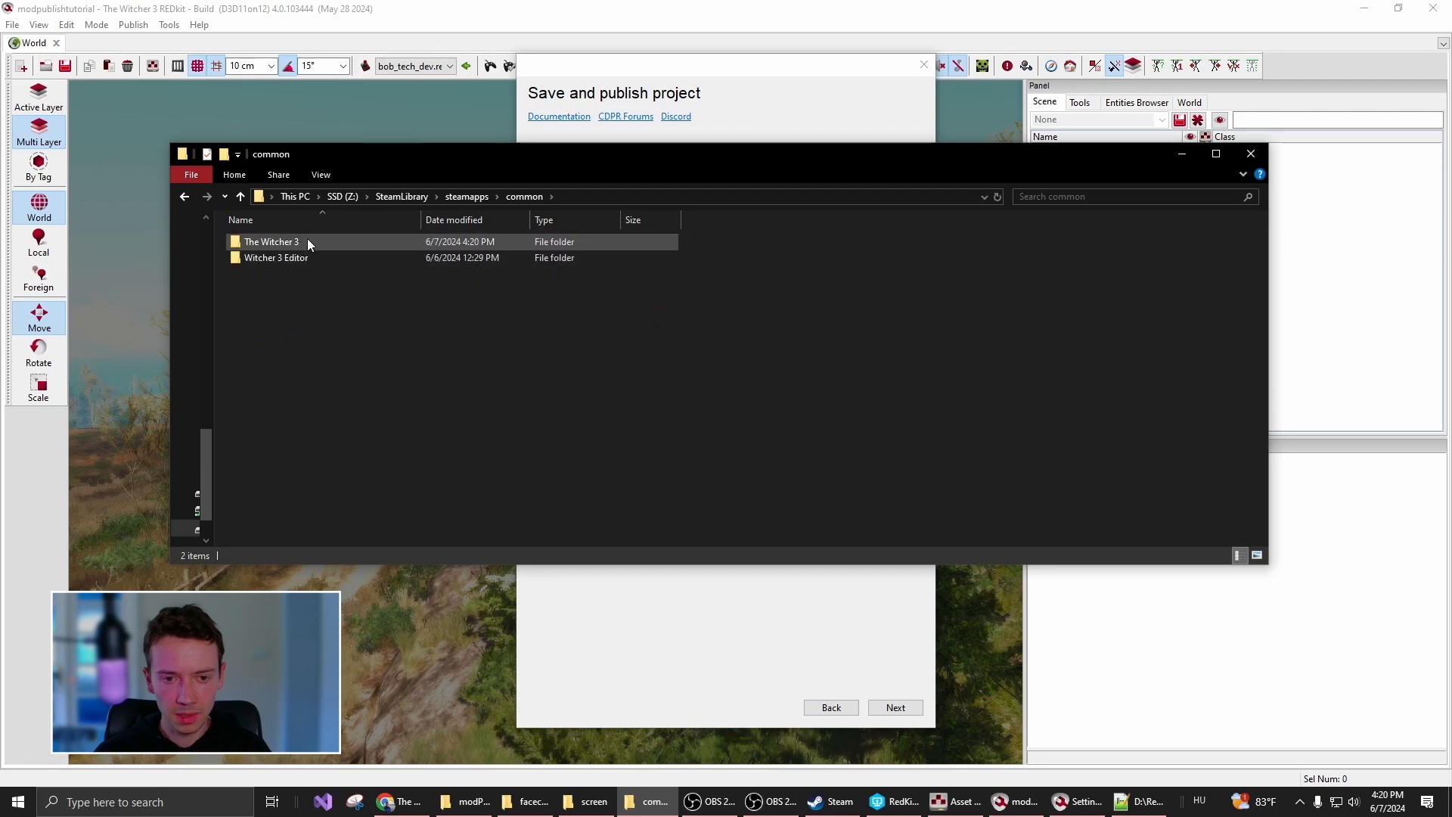
left_click(281, 246)
double_click(275, 241)
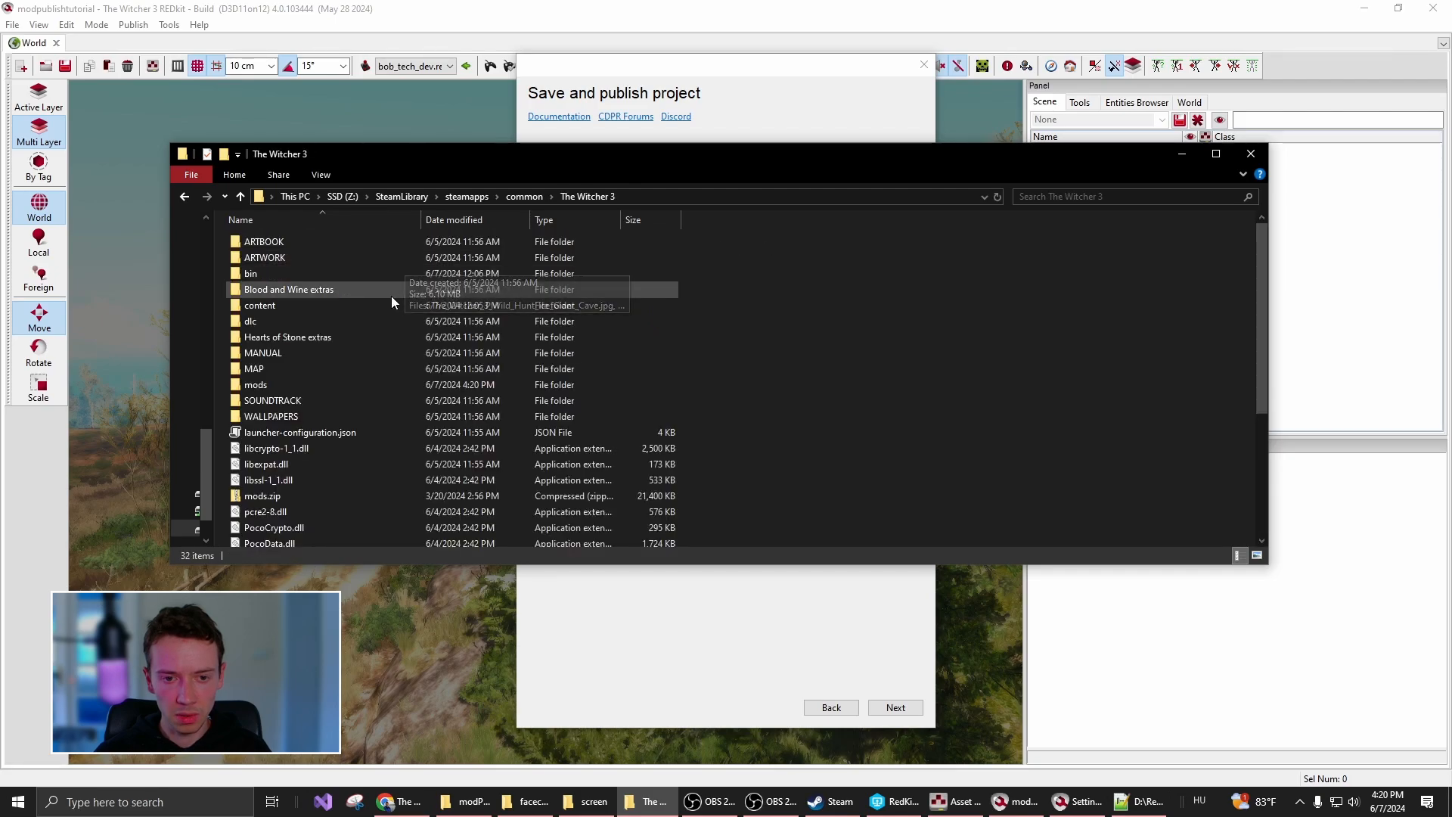
left_click(321, 386)
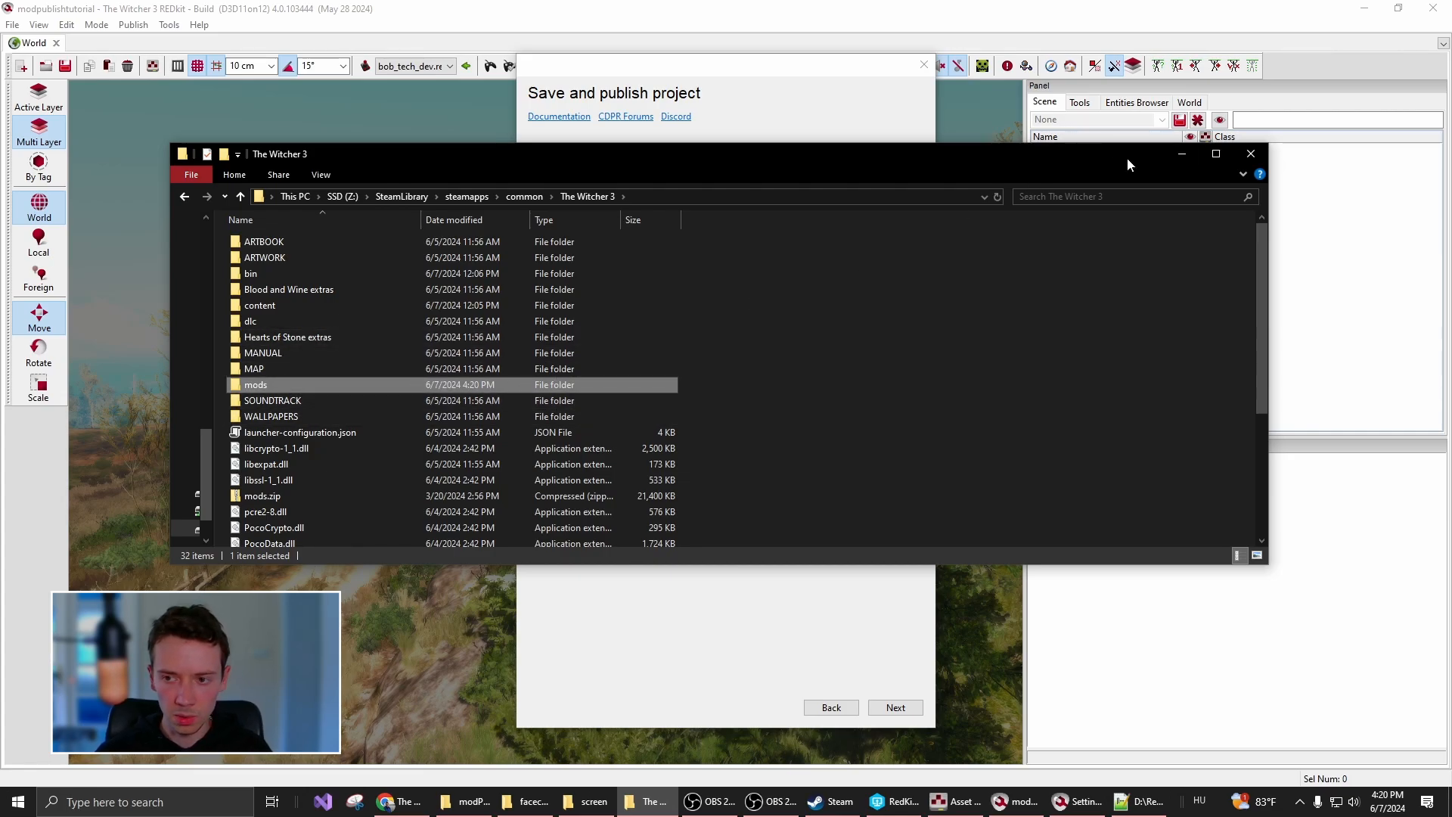
left_click(1182, 155)
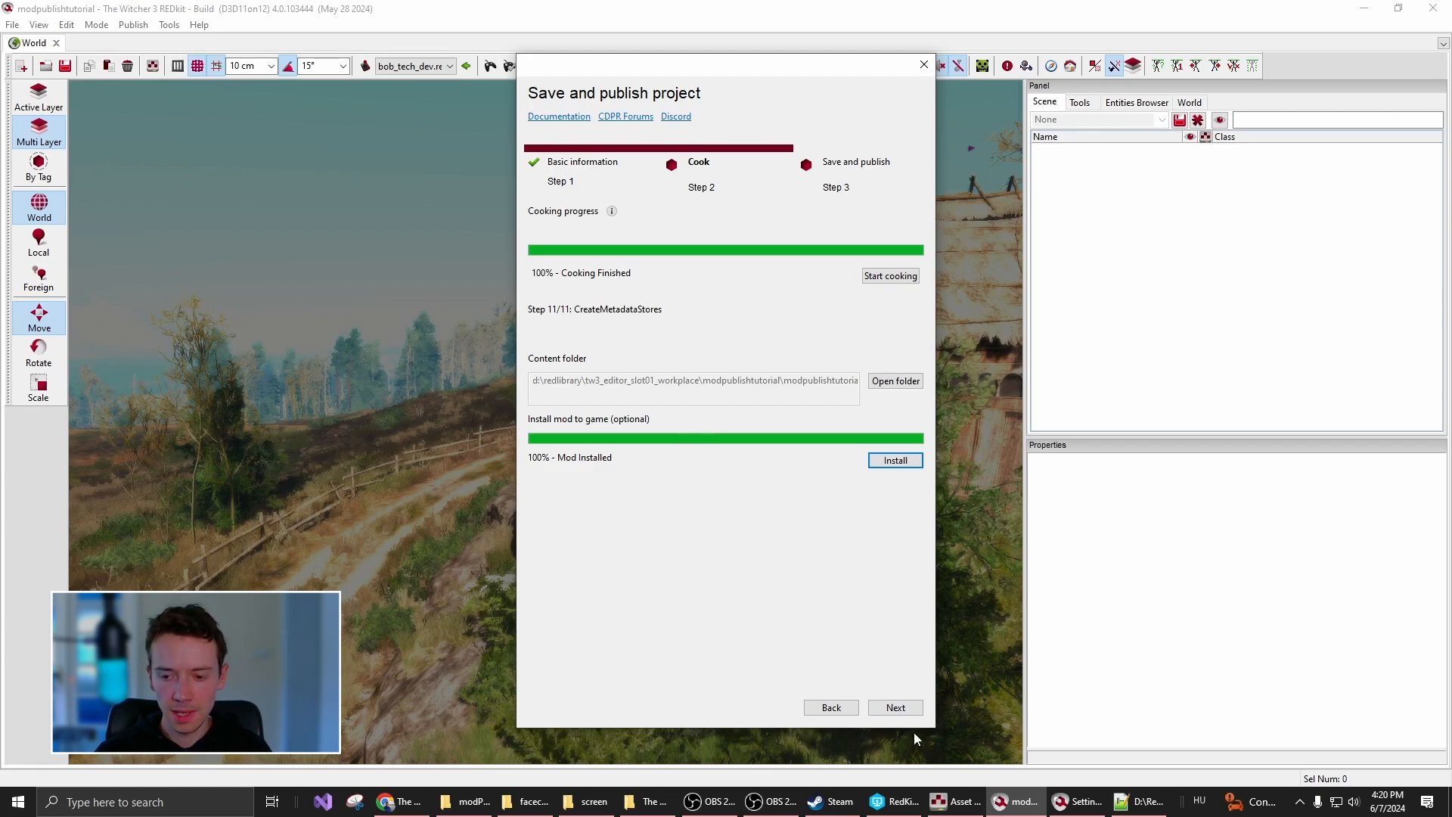
Proceed to the Save and publish stage and create the mod zip file
left_click(897, 708)
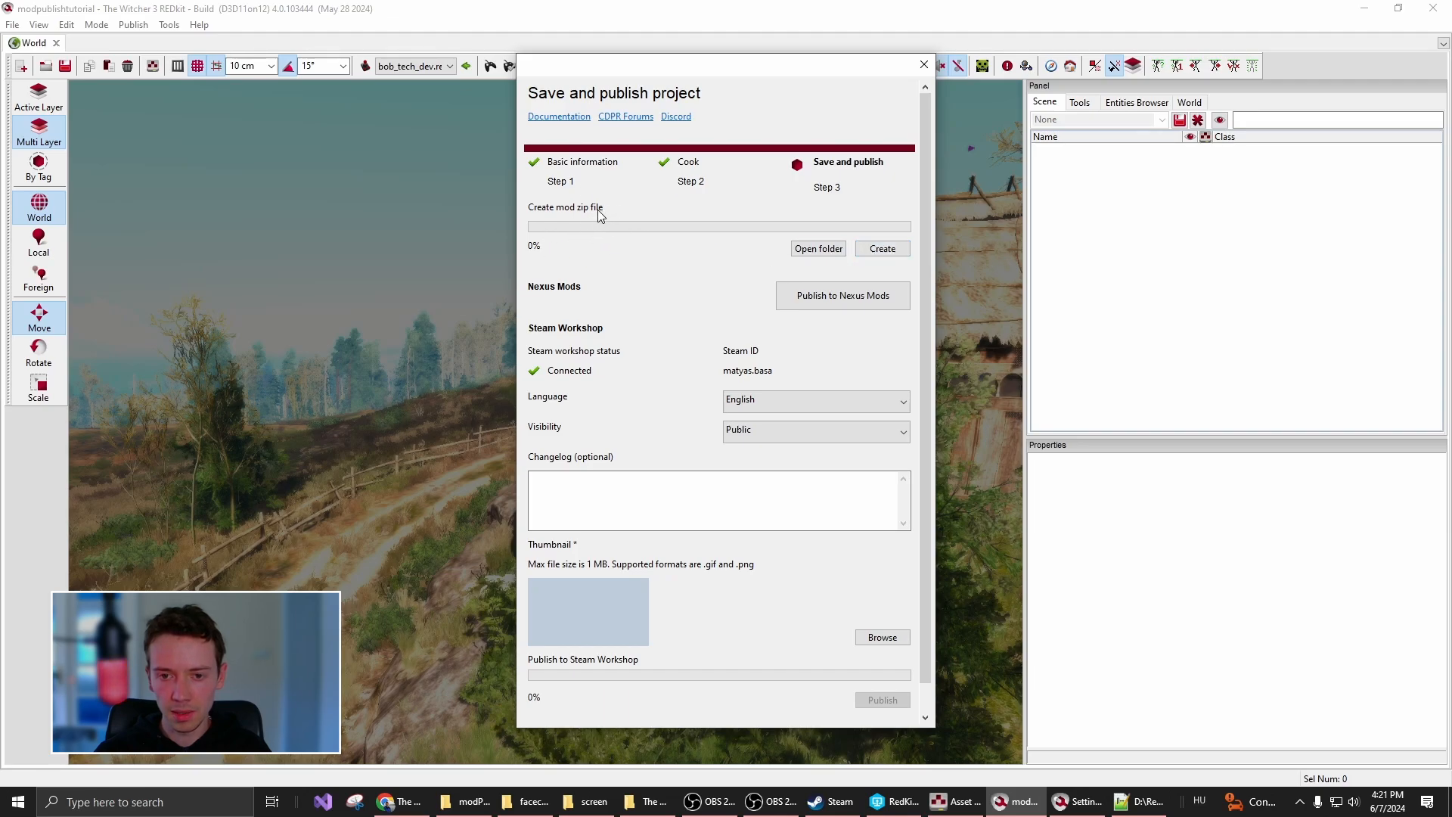
left_click(880, 254)
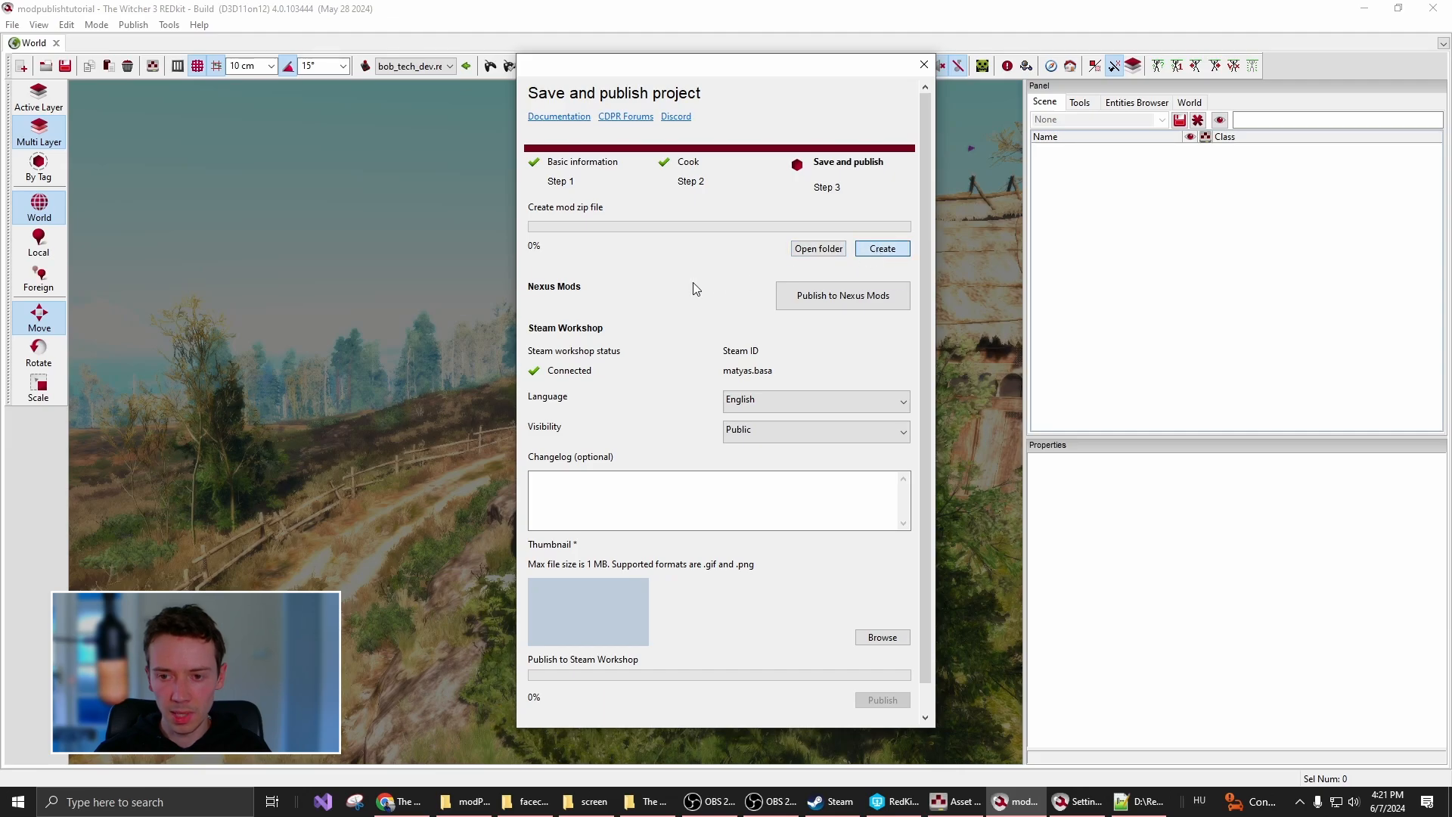
Open the publish folder and inspect modpublishtutorial.zip down through mods and modpublishtutorial to its content folder
left_click(816, 249)
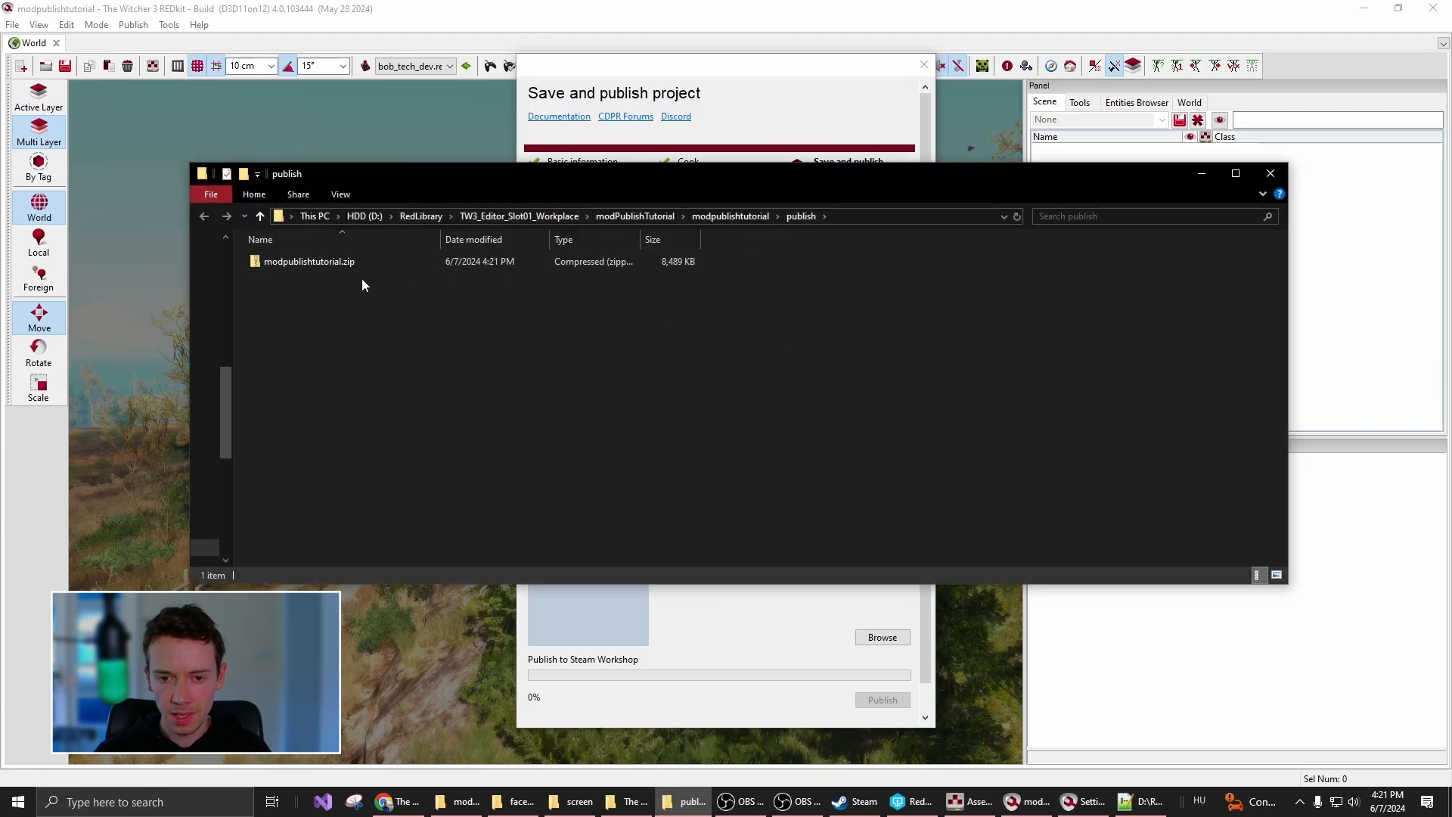
left_click(309, 264)
double_click(308, 263)
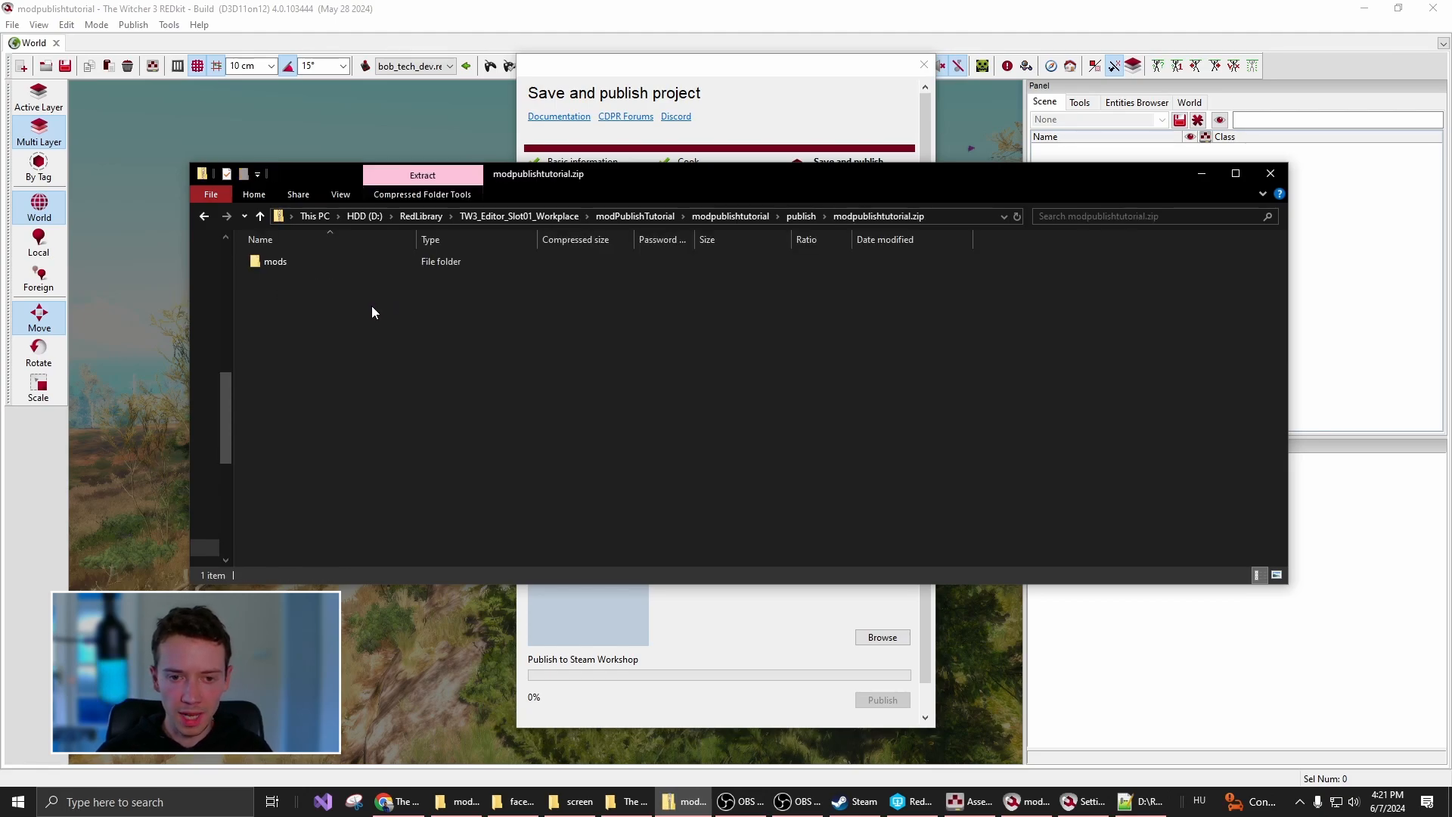
double_click(310, 266)
double_click(310, 264)
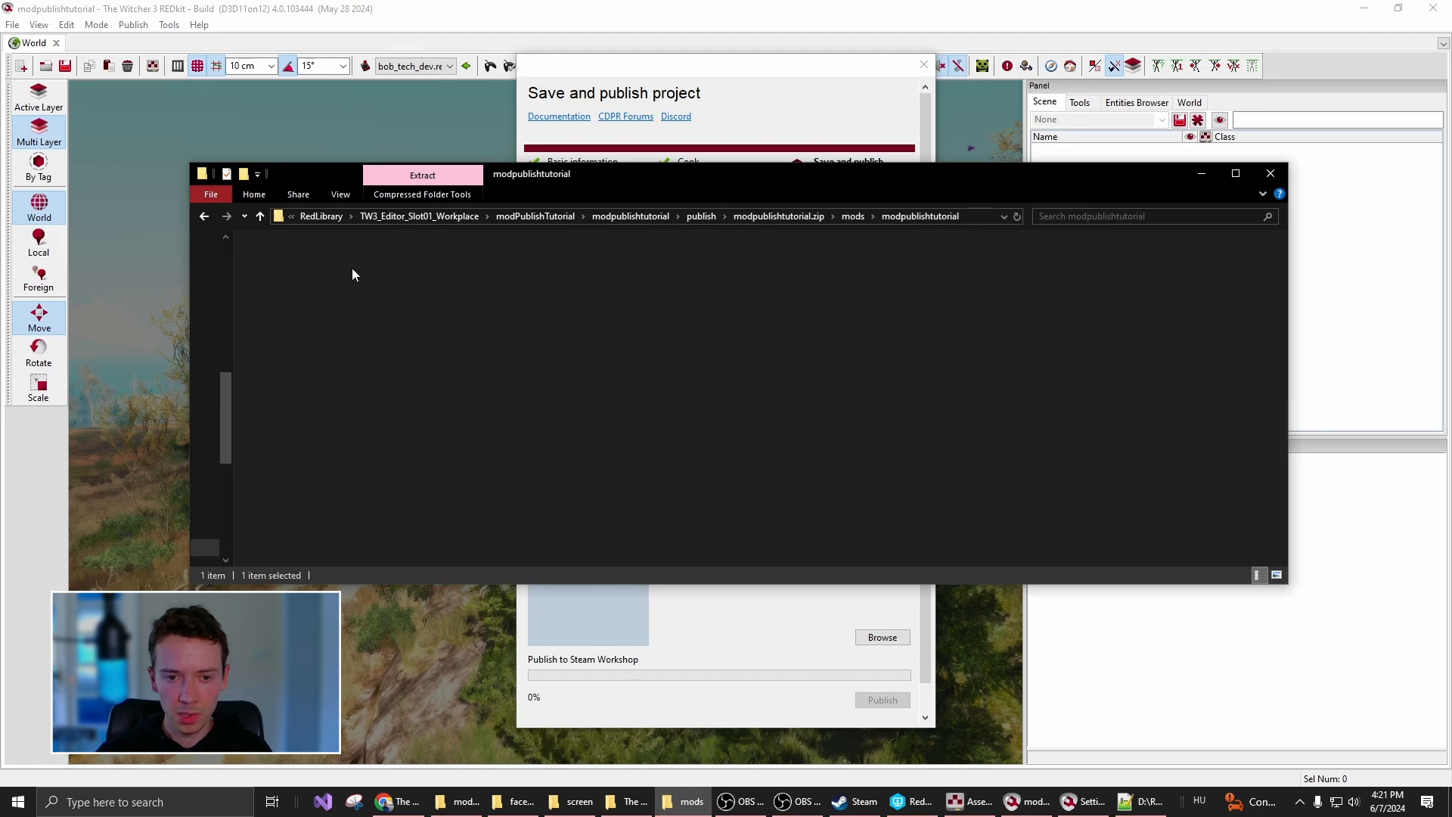
double_click(283, 268)
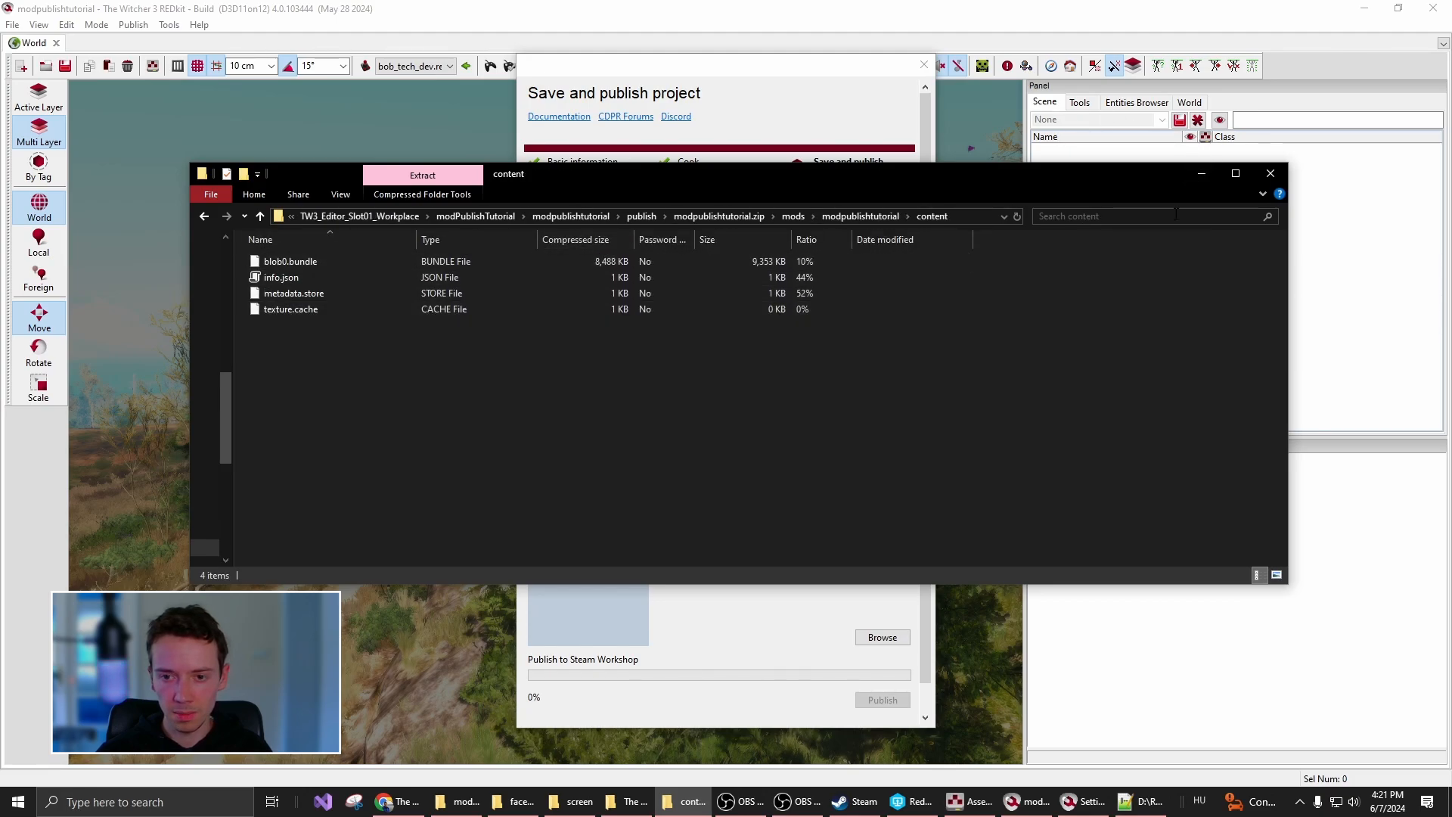
left_click(1272, 174)
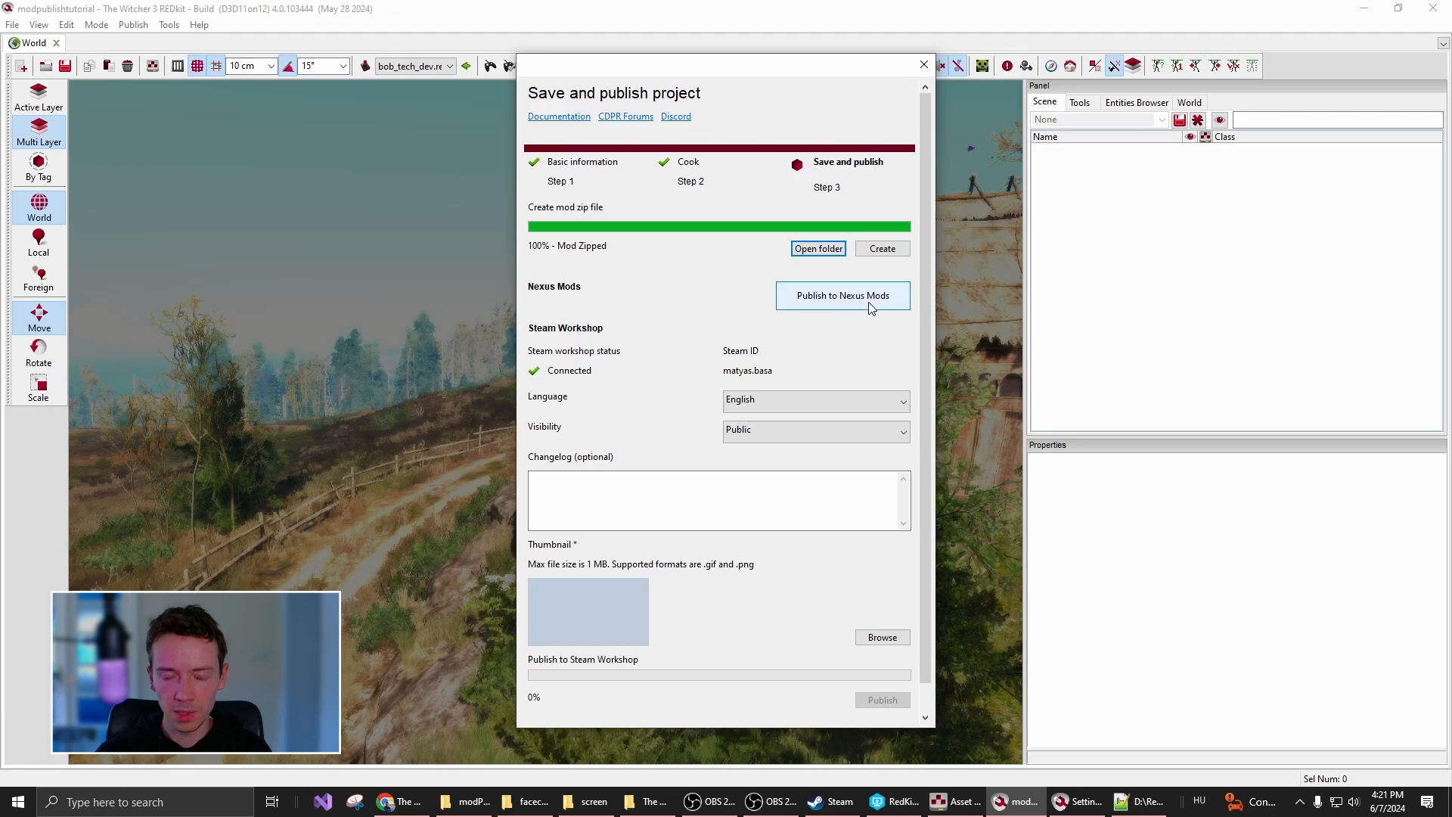
Open the Nexus Mods page for adding a Witcher 3 mod in the browser and look over the mod details form
left_click(842, 310)
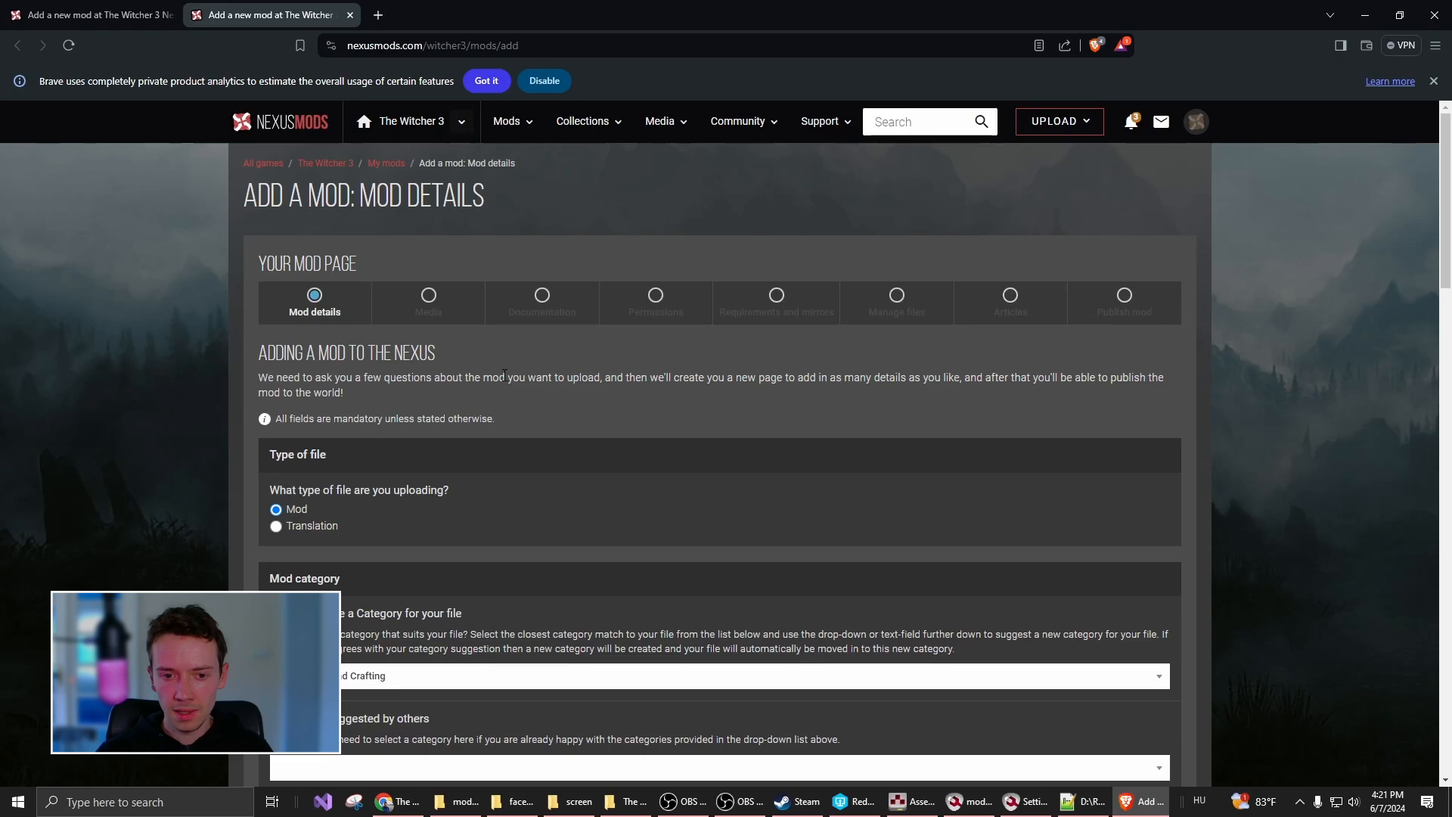
scroll(506, 381, "down", 1)
scroll(534, 386, "up", 1)
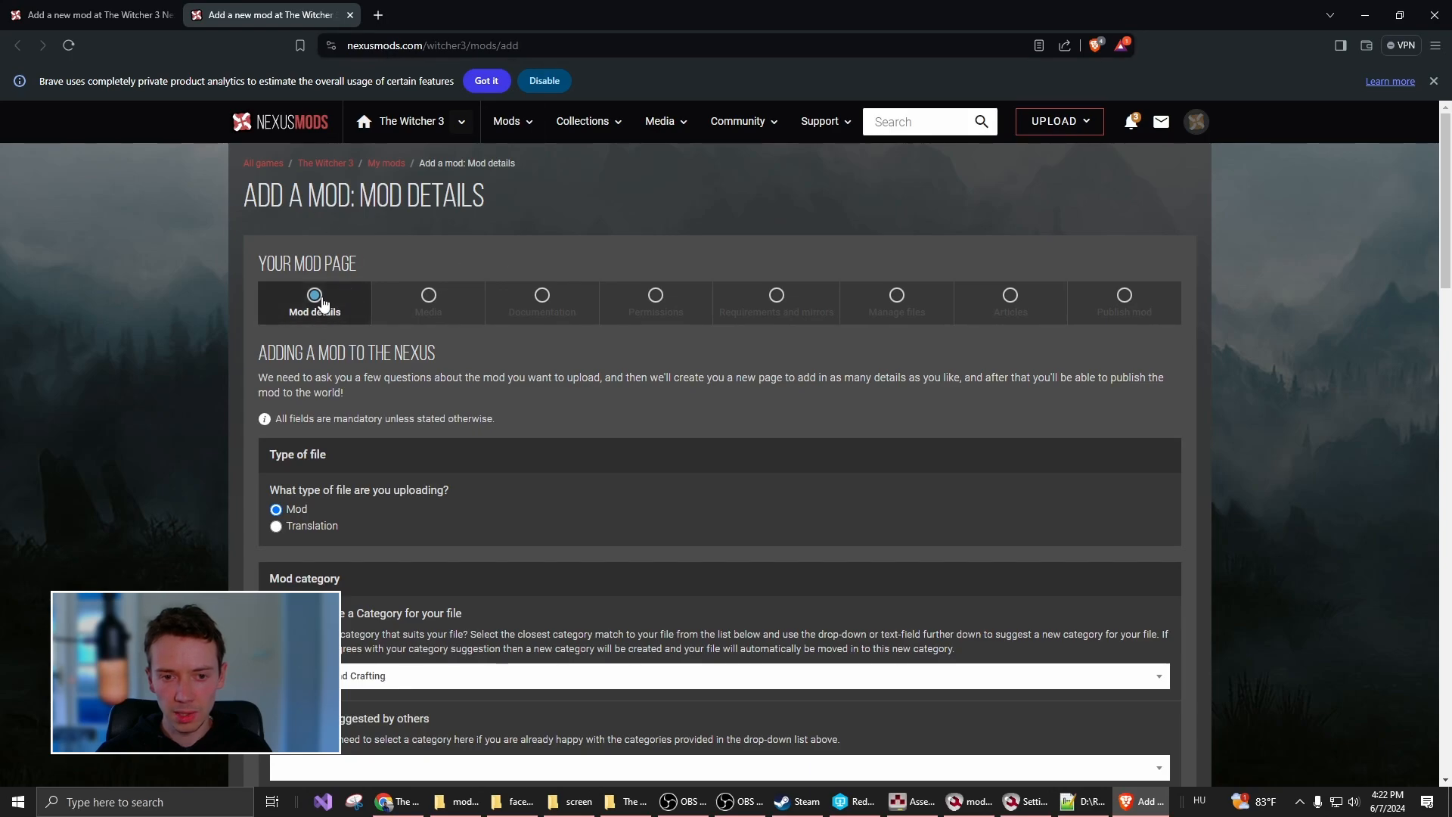
Review the upload stages and the file type, category and mod details fields of the Nexus Mods form
scroll(594, 401, "down", 2)
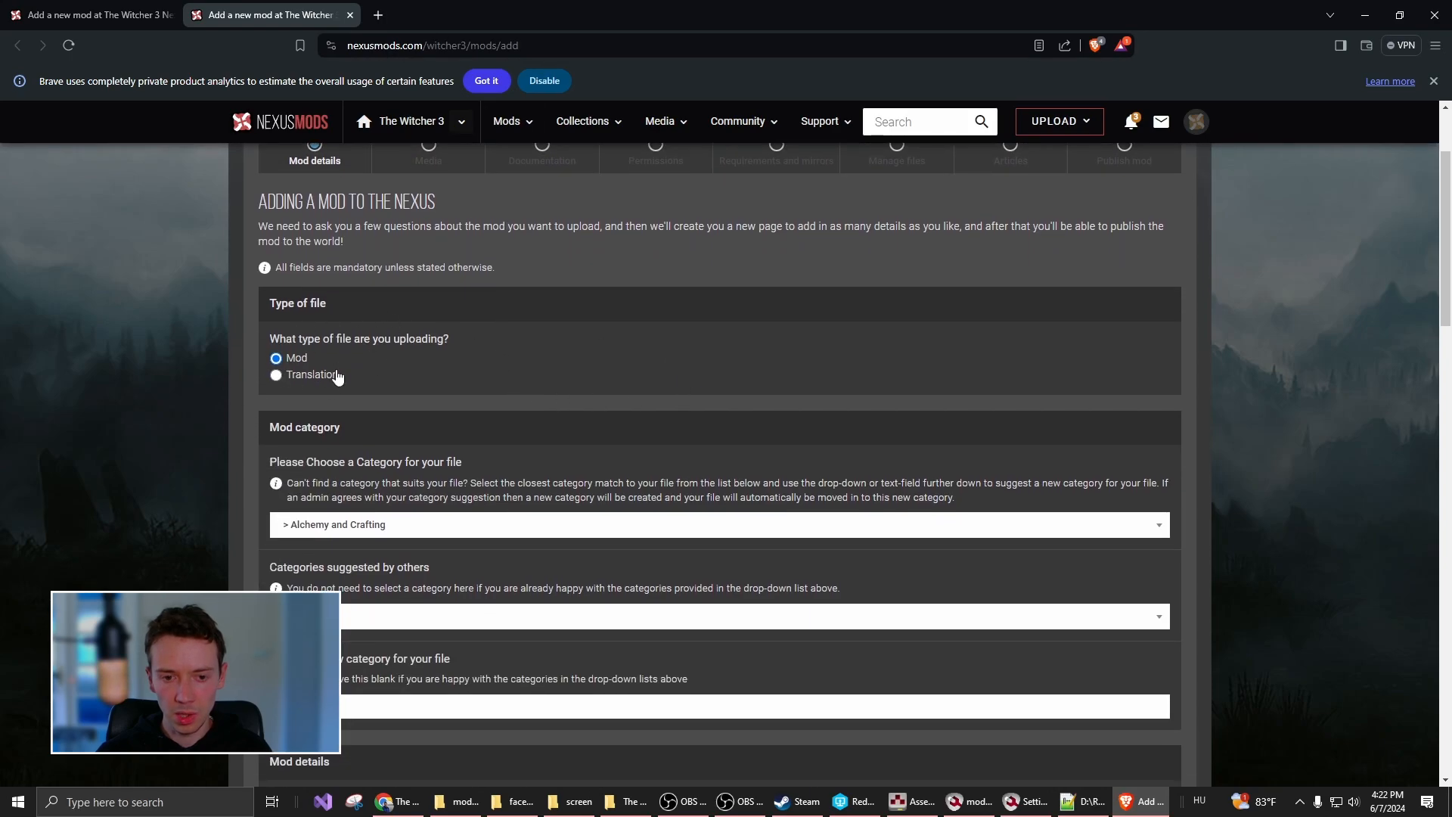
scroll(336, 375, "down", 2)
scroll(681, 541, "down", 7)
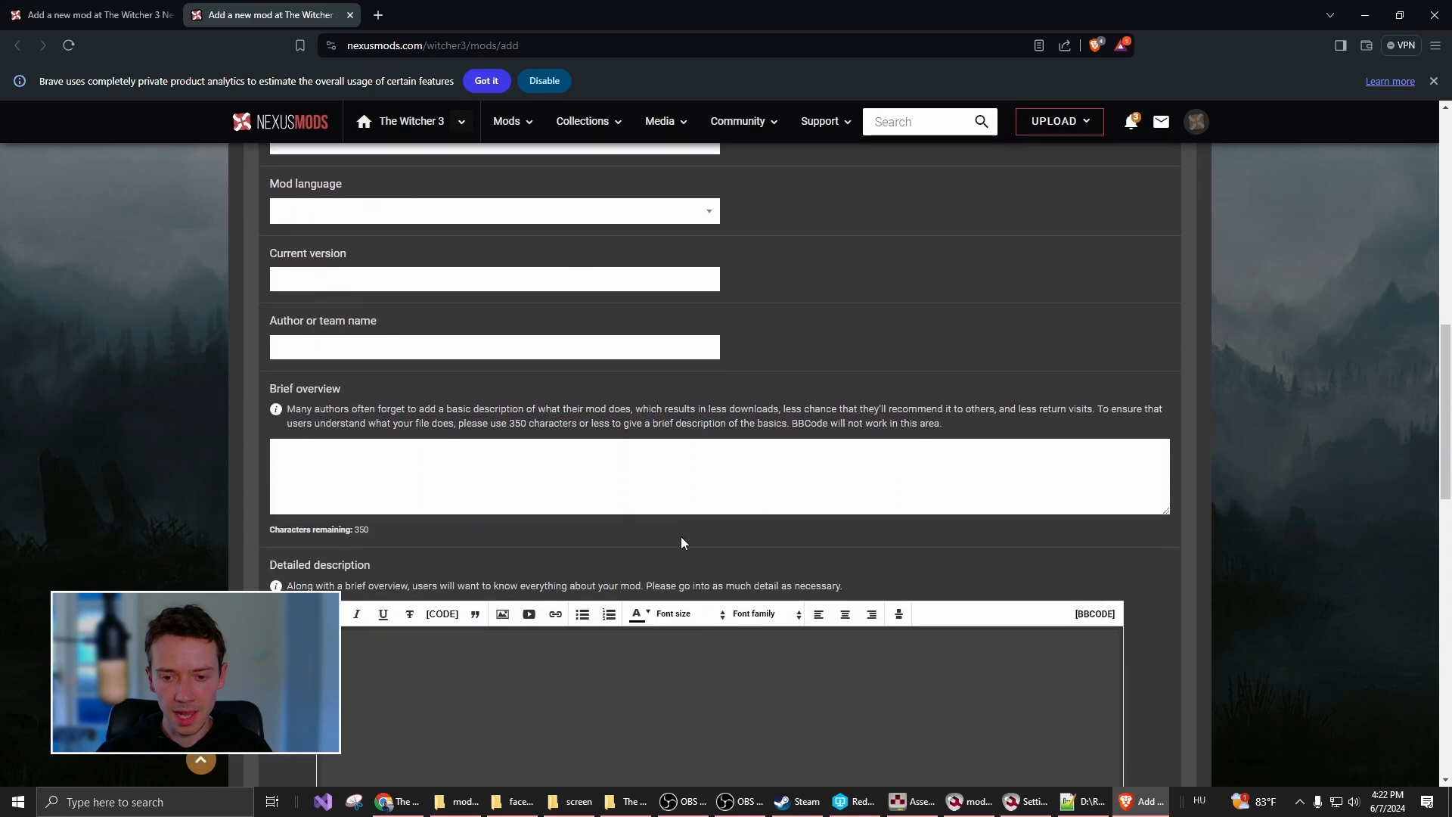
scroll(768, 566, "up", 15)
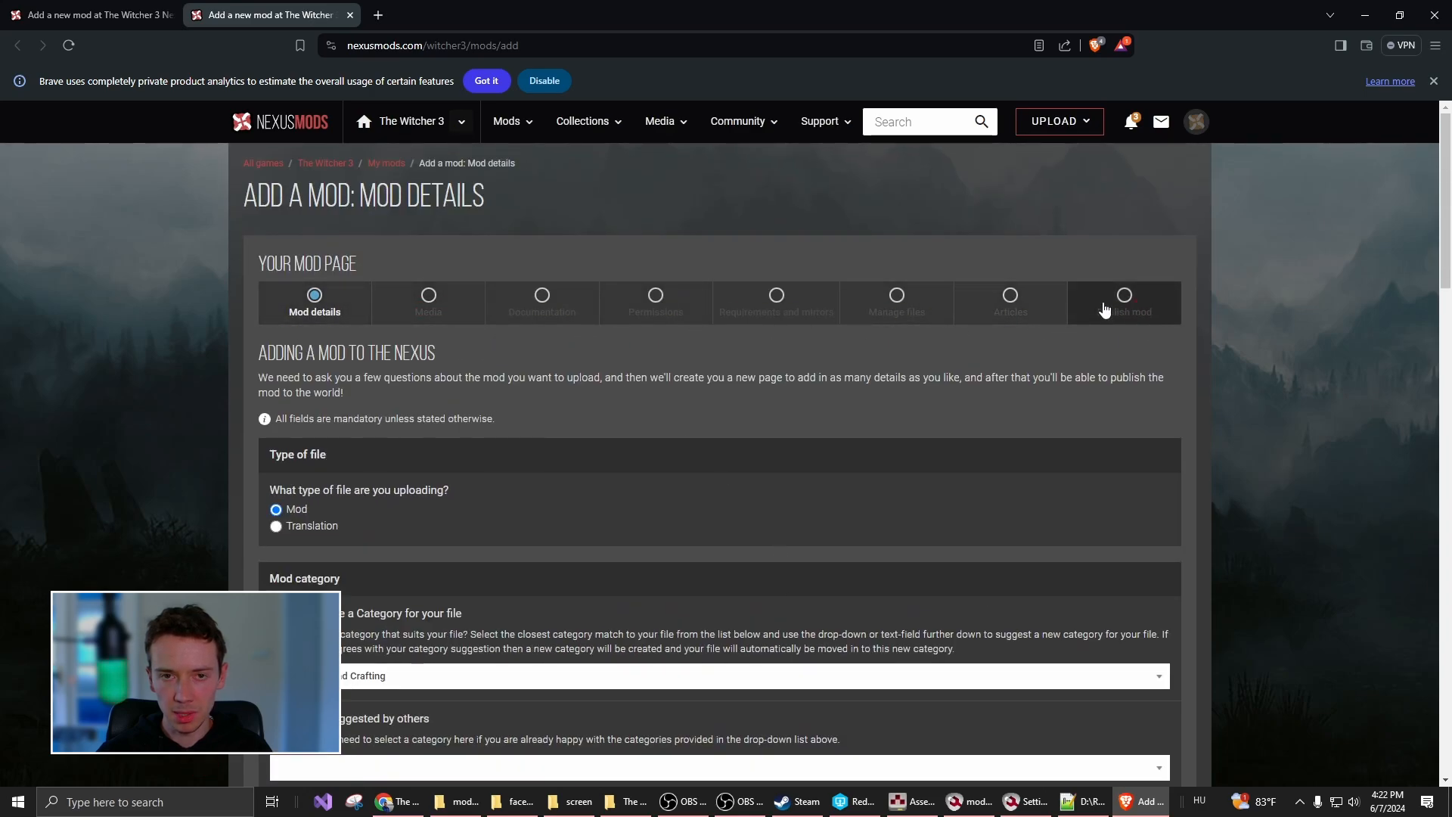
scroll(796, 436, "down", 10)
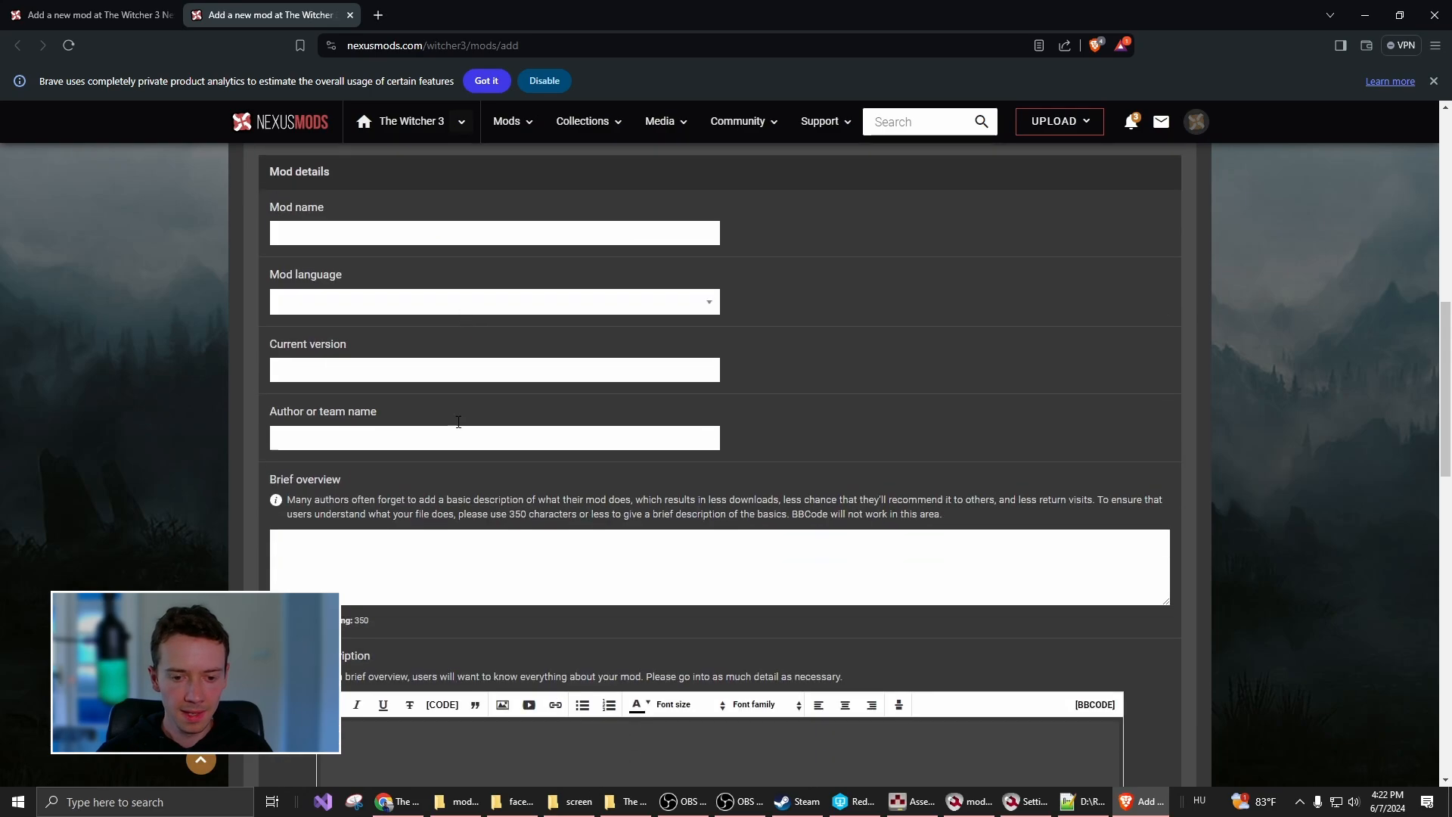
scroll(637, 602, "up", 7)
scroll(625, 594, "up", 4)
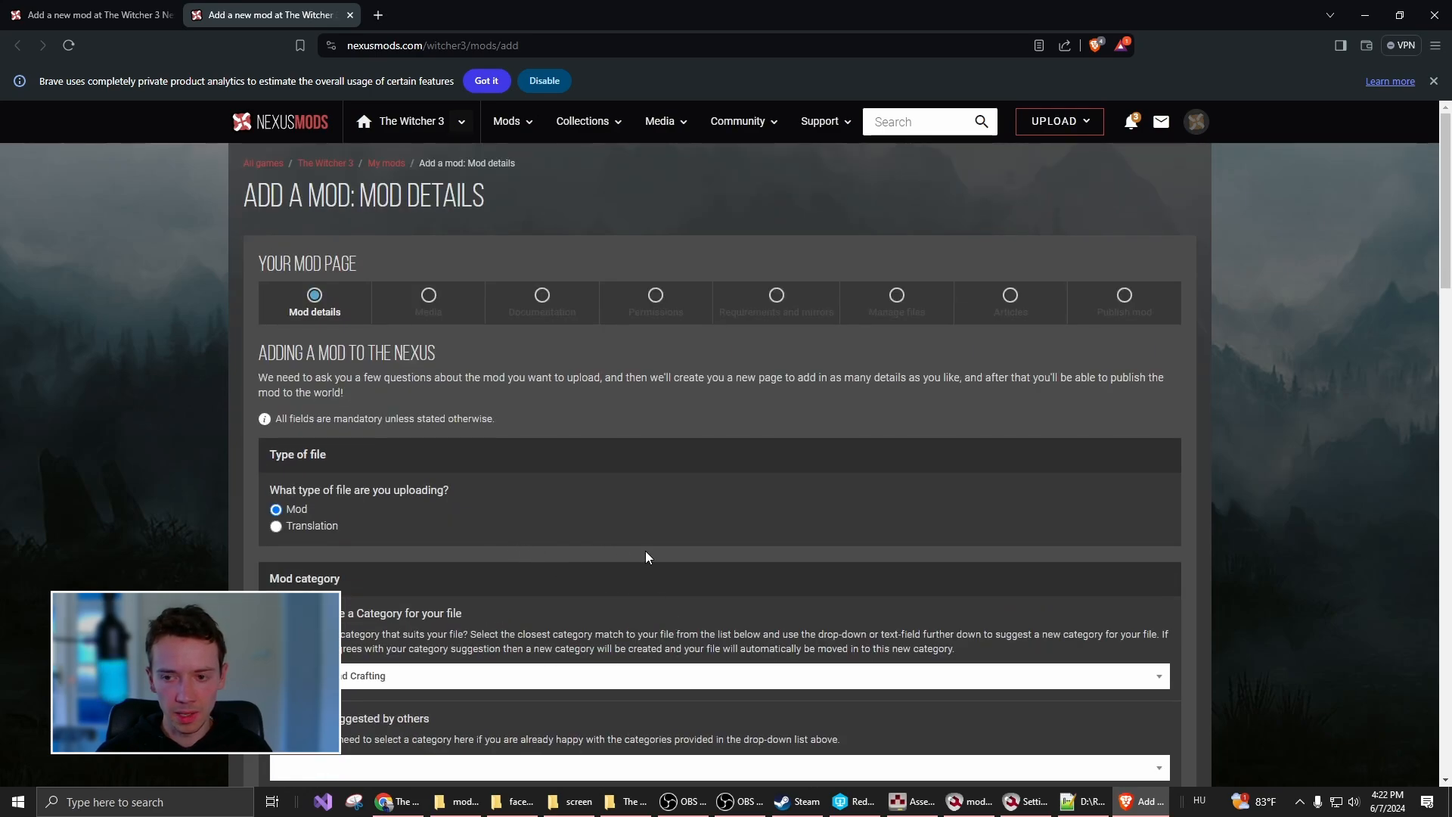
scroll(701, 396, "down", 6)
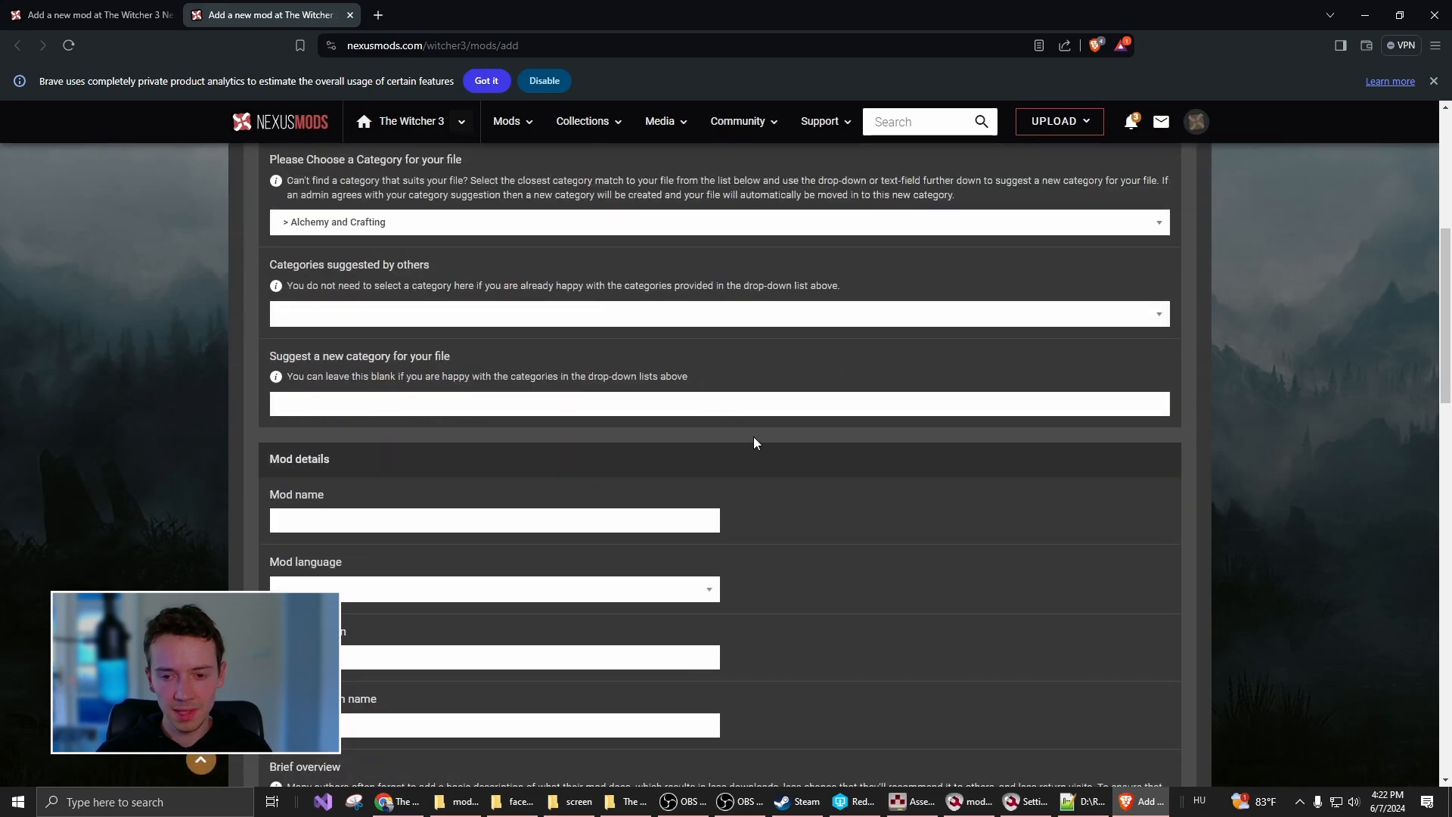
scroll(756, 441, "up", 6)
scroll(643, 515, "down", 6)
scroll(707, 447, "up", 6)
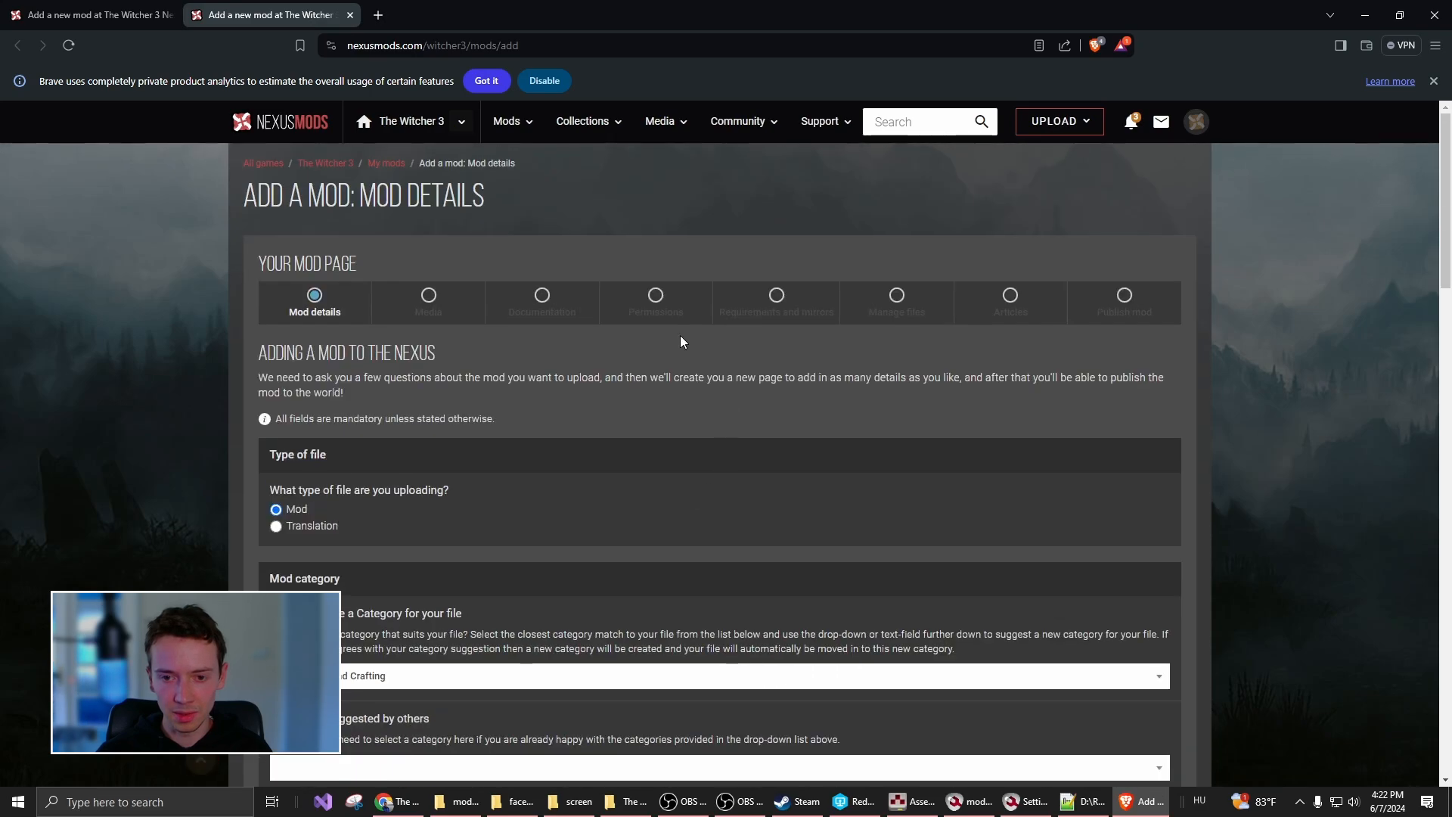
scroll(680, 394, "down", 7)
scroll(492, 401, "up", 2)
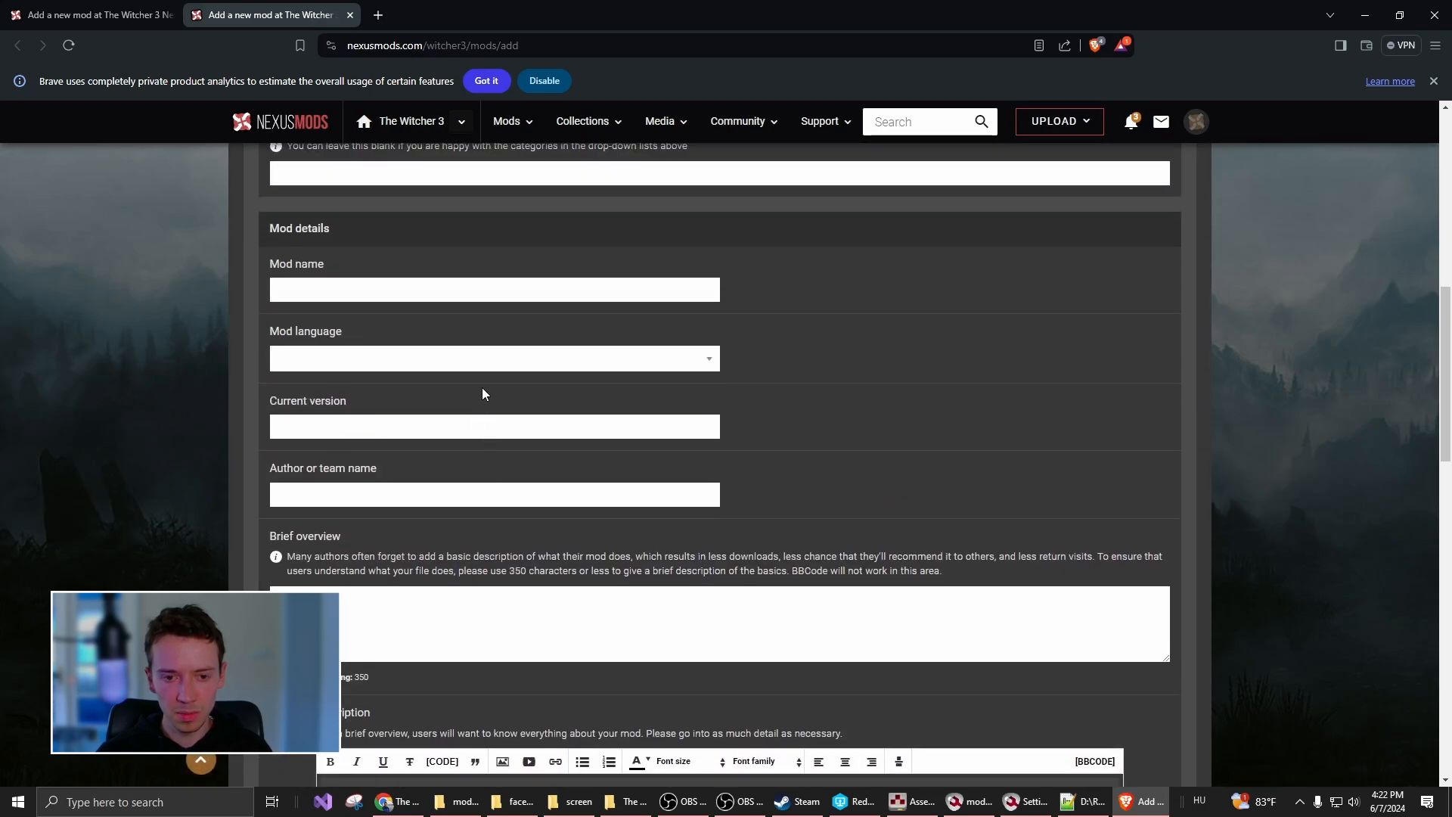
Examine the Adult content and Classification options at the end of the mod details form
scroll(377, 392, "down", 10)
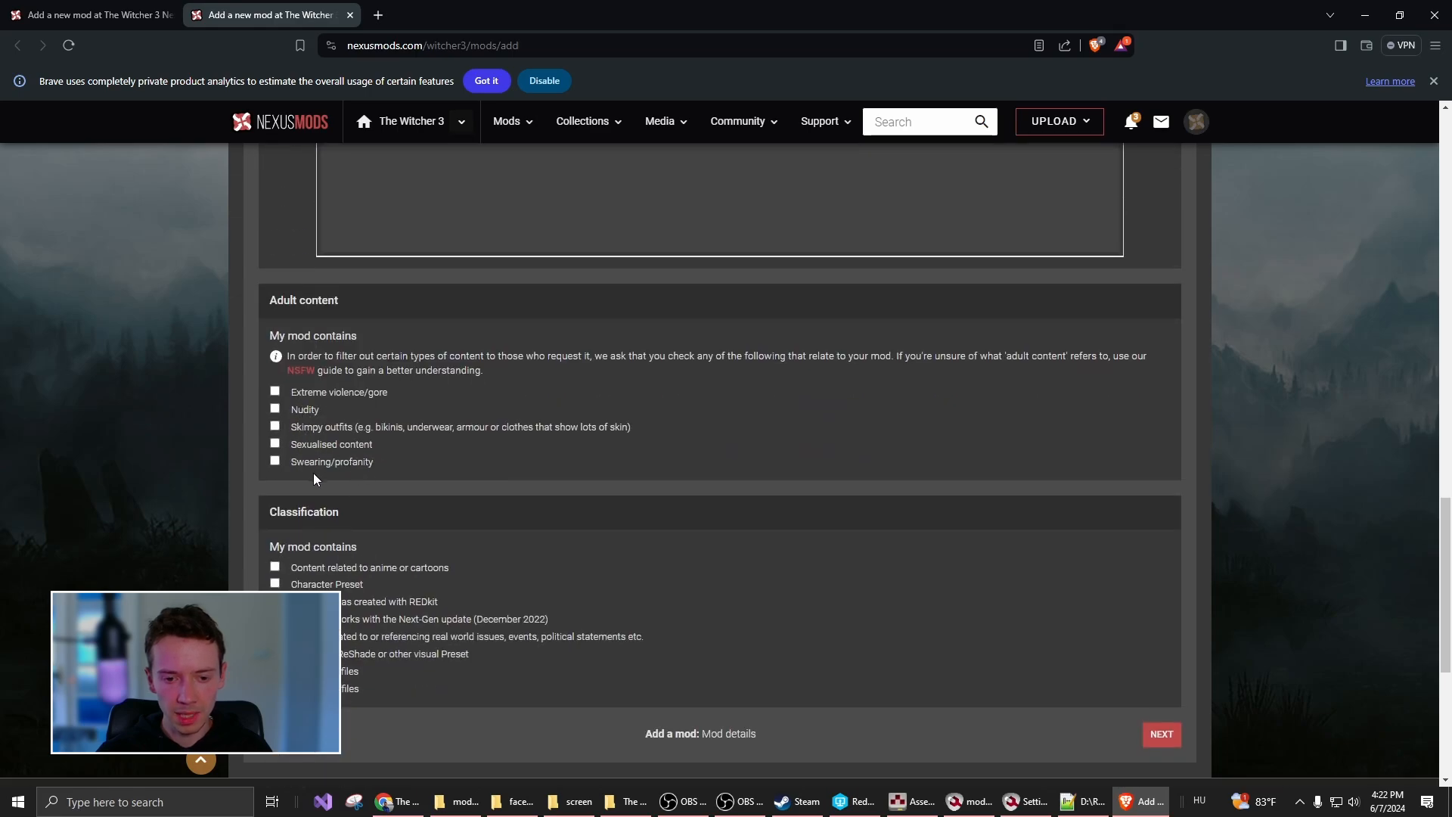
scroll(312, 469, "down", 2)
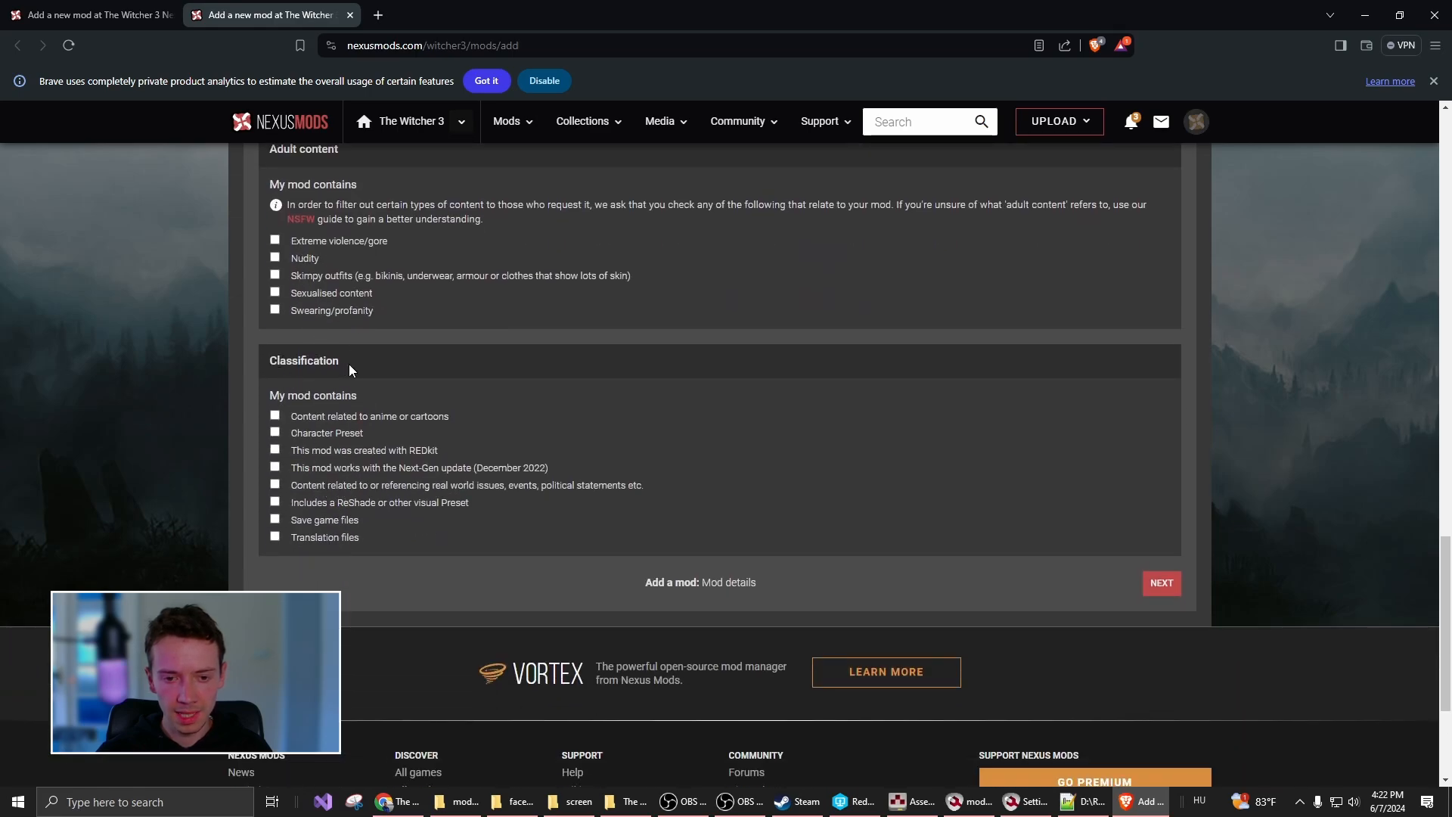
left_click_drag(350, 366, 265, 362)
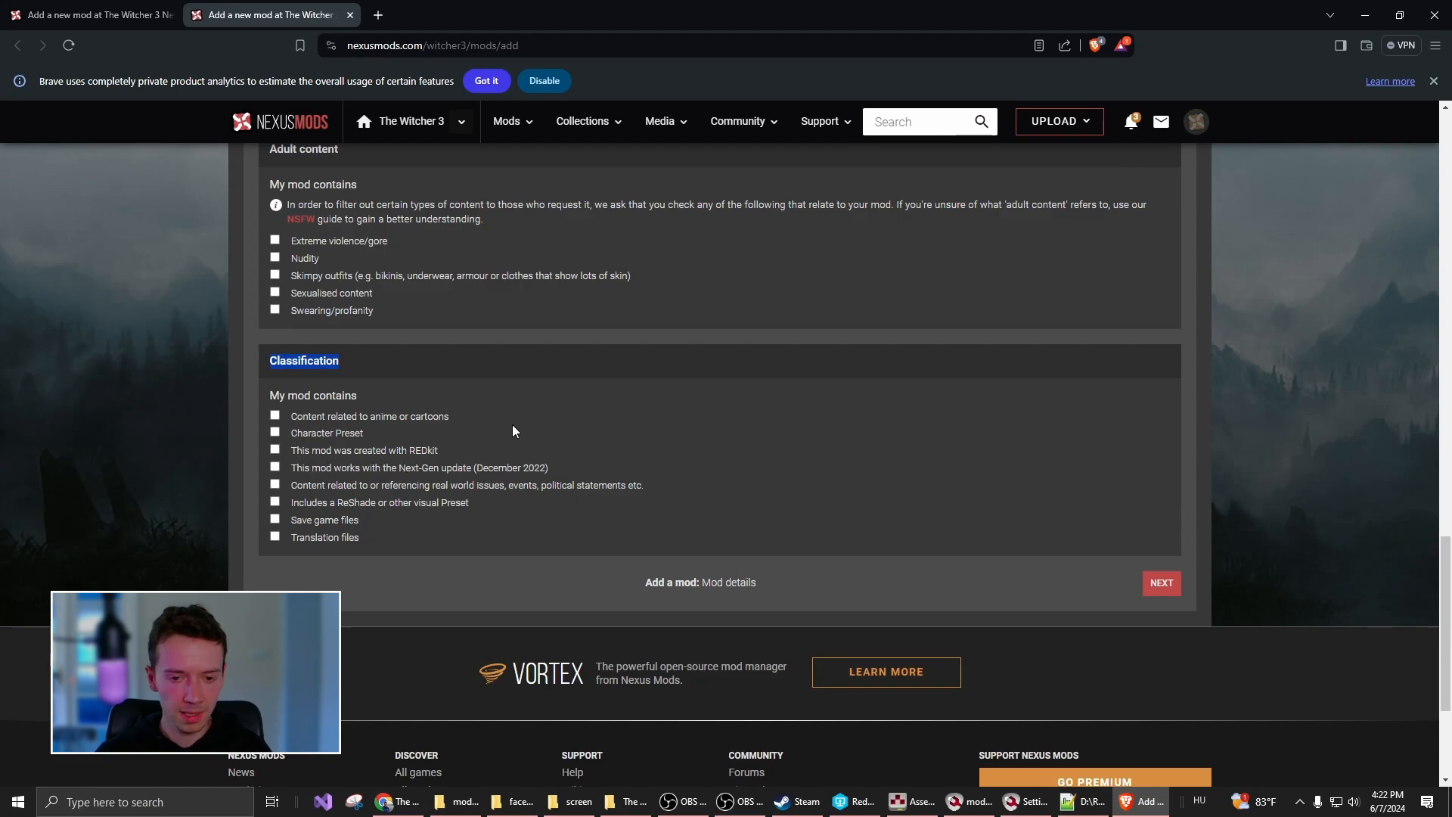
left_click(539, 378)
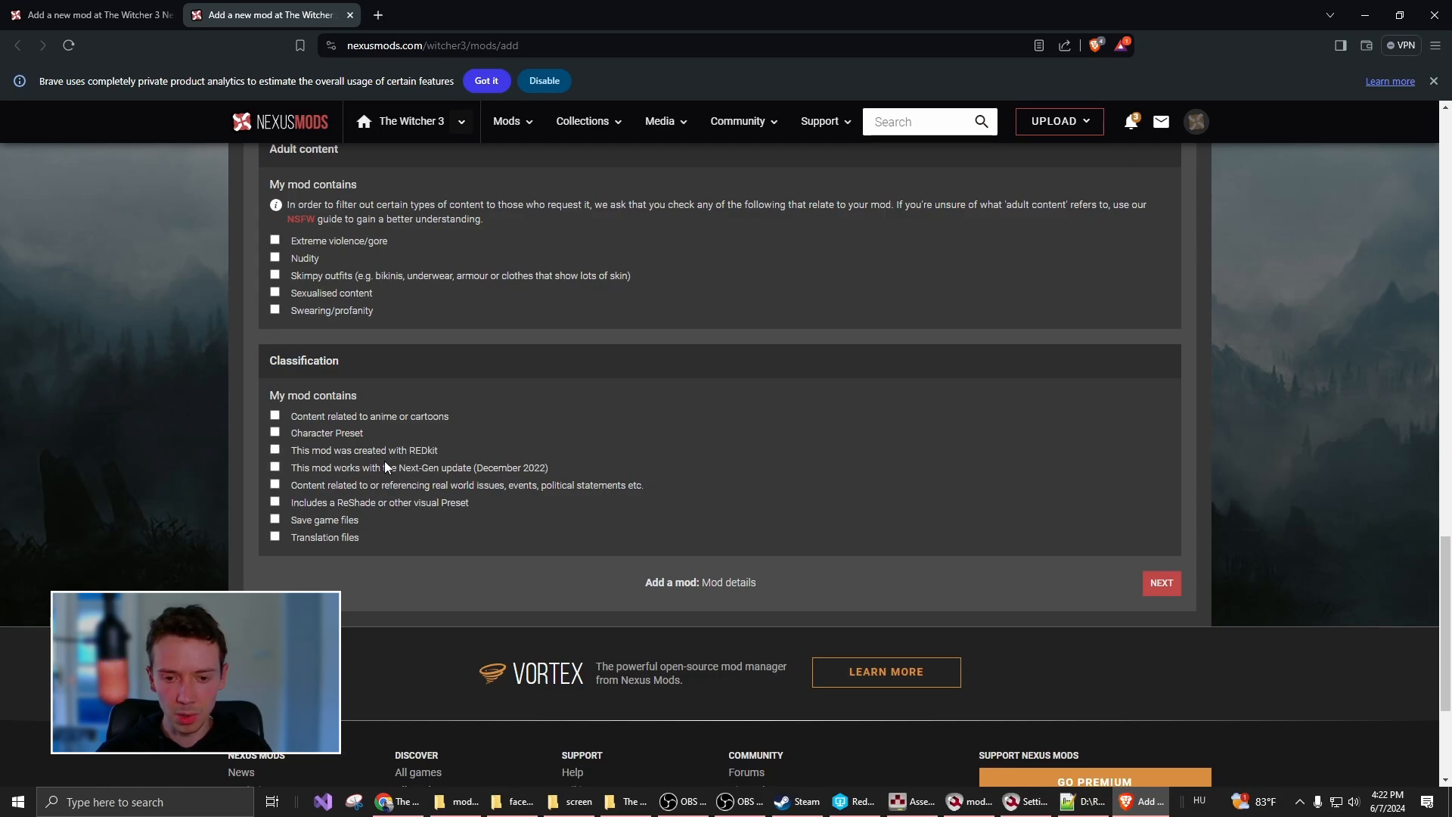
scroll(575, 539, "up", 9)
scroll(575, 539, "up", 6)
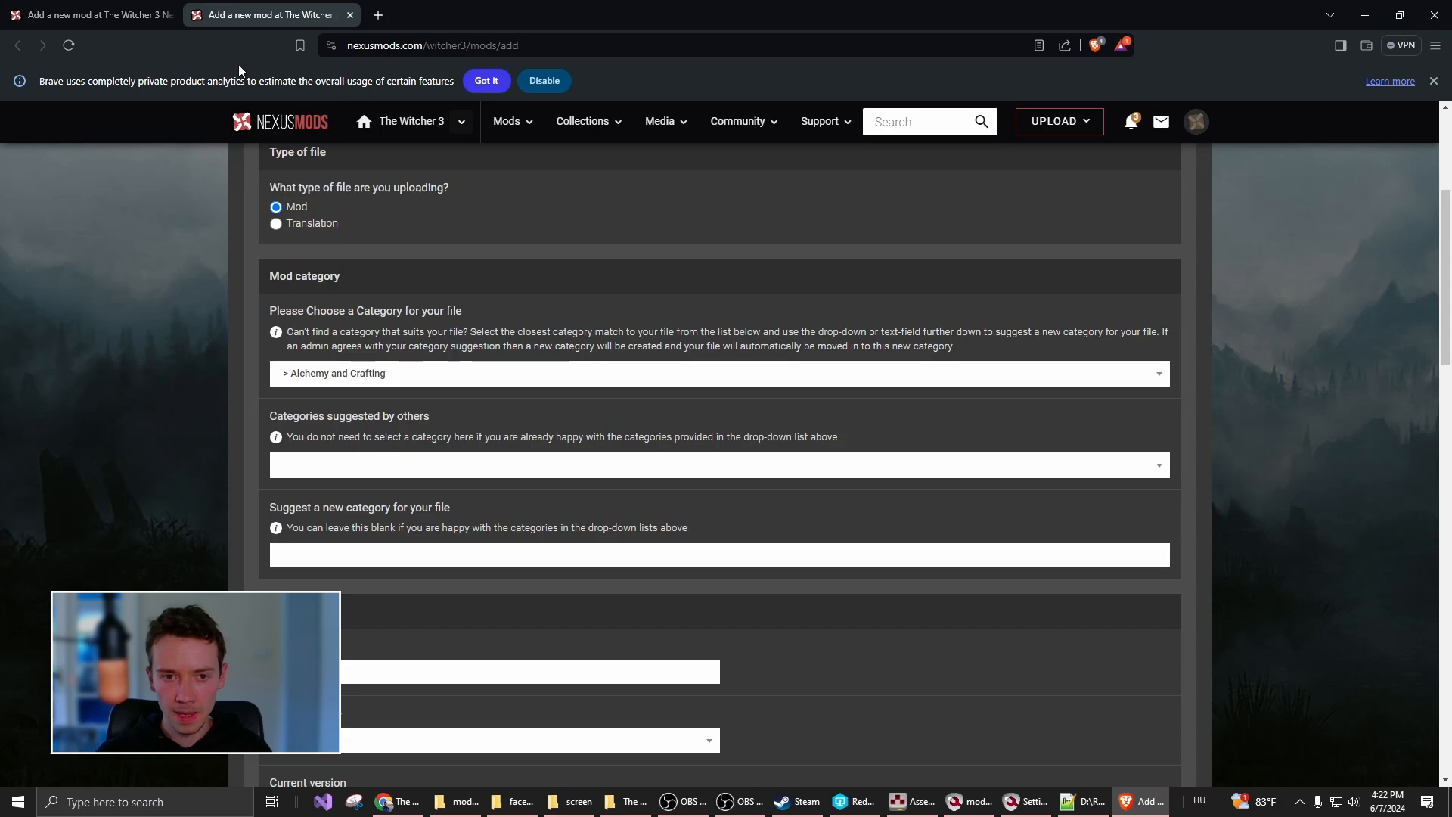
Switch back to the REDkit publish dialog and choose English as the Steam Workshop language
left_click(969, 802)
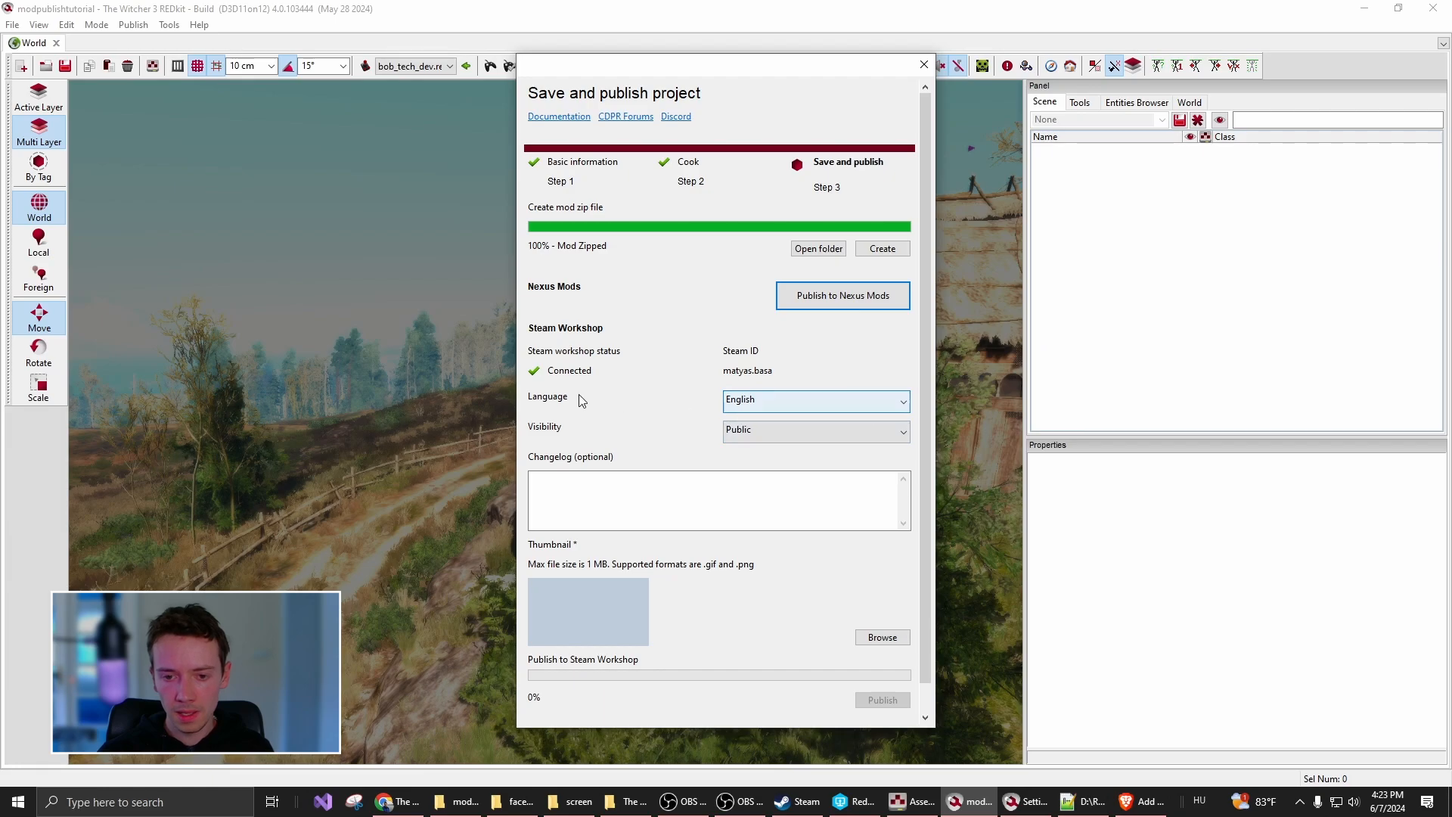
left_click(870, 403)
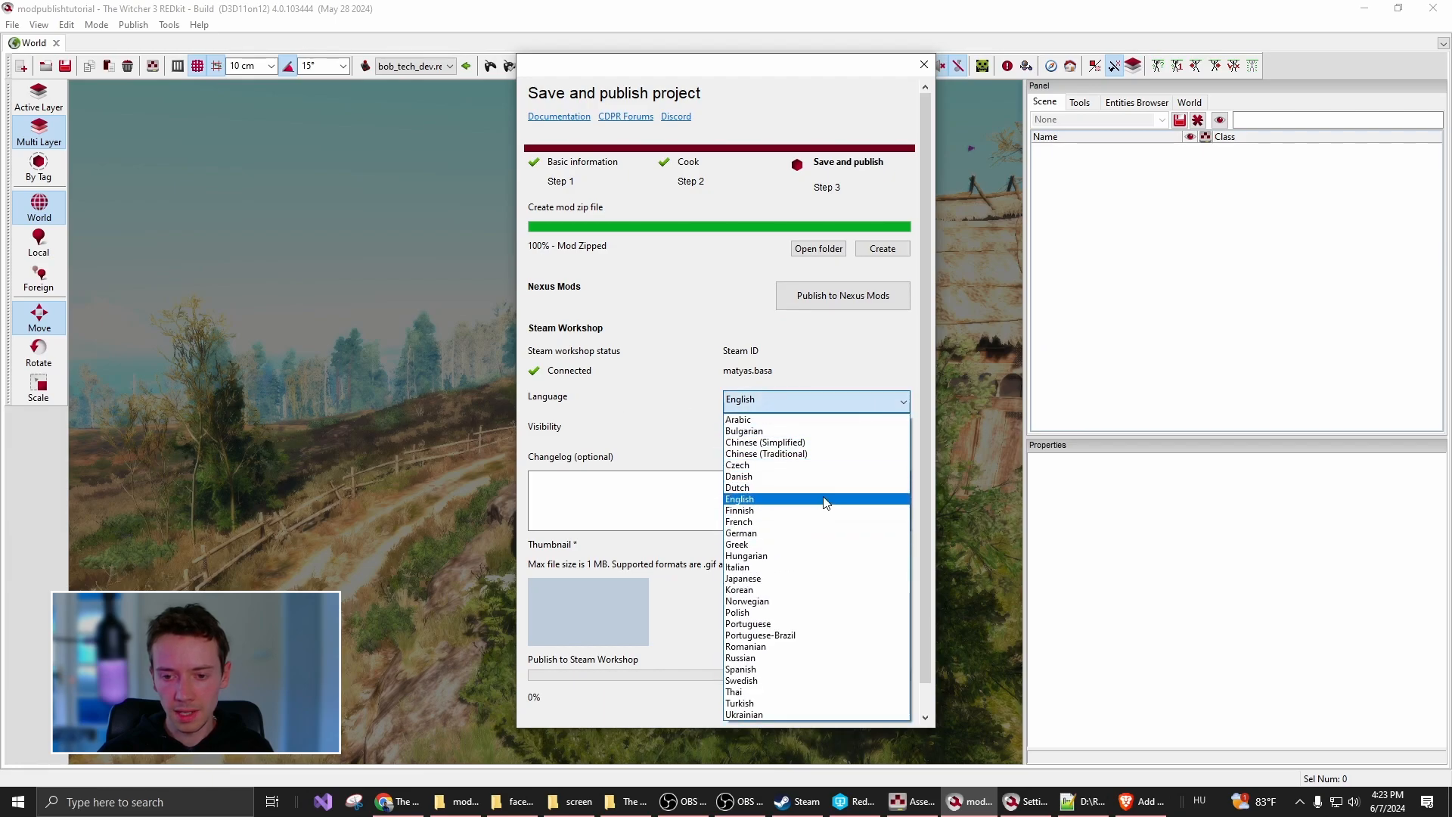
left_click(700, 425)
left_click(784, 402)
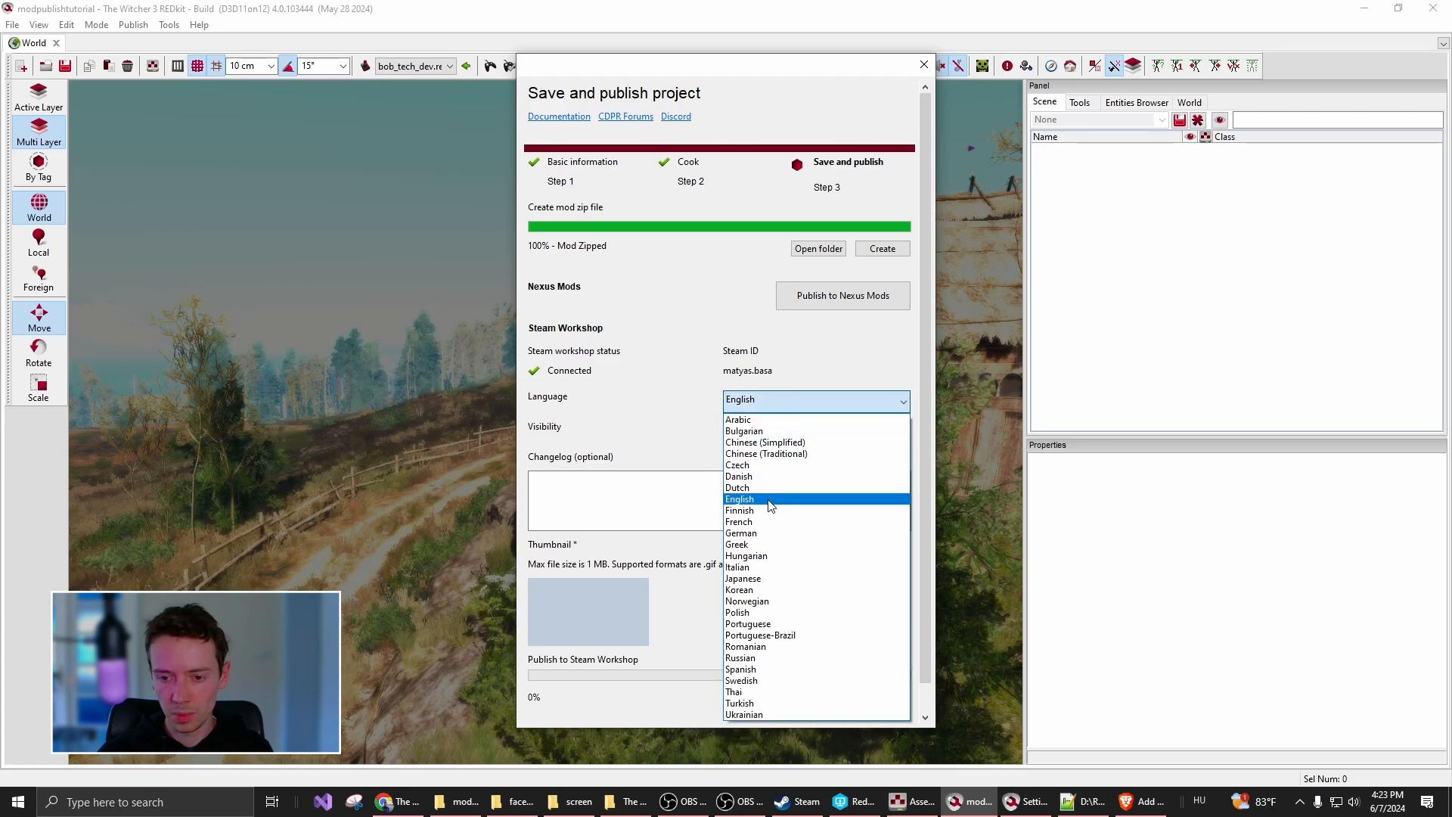
left_click(766, 506)
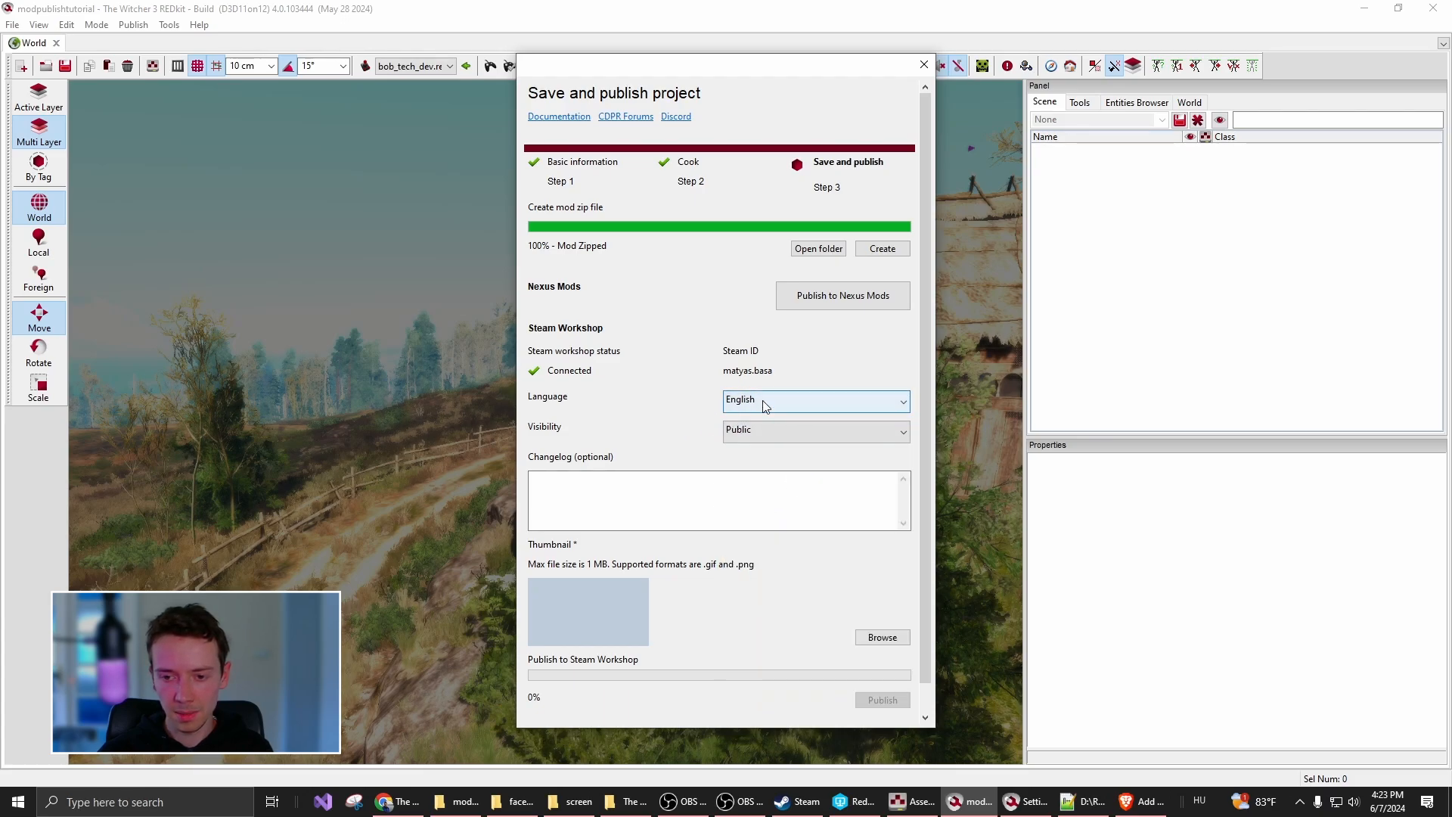
left_click(767, 406)
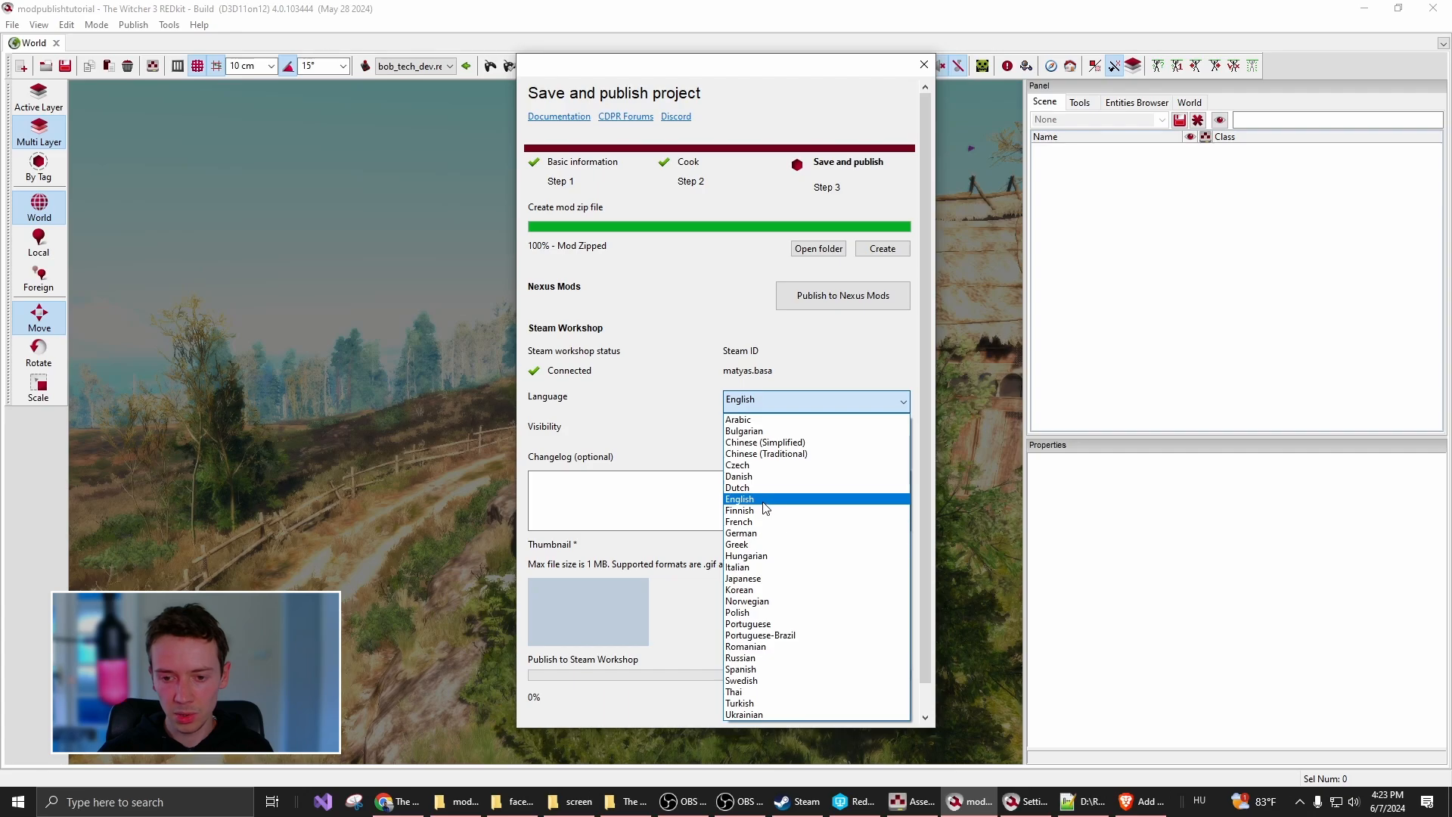
left_click(767, 505)
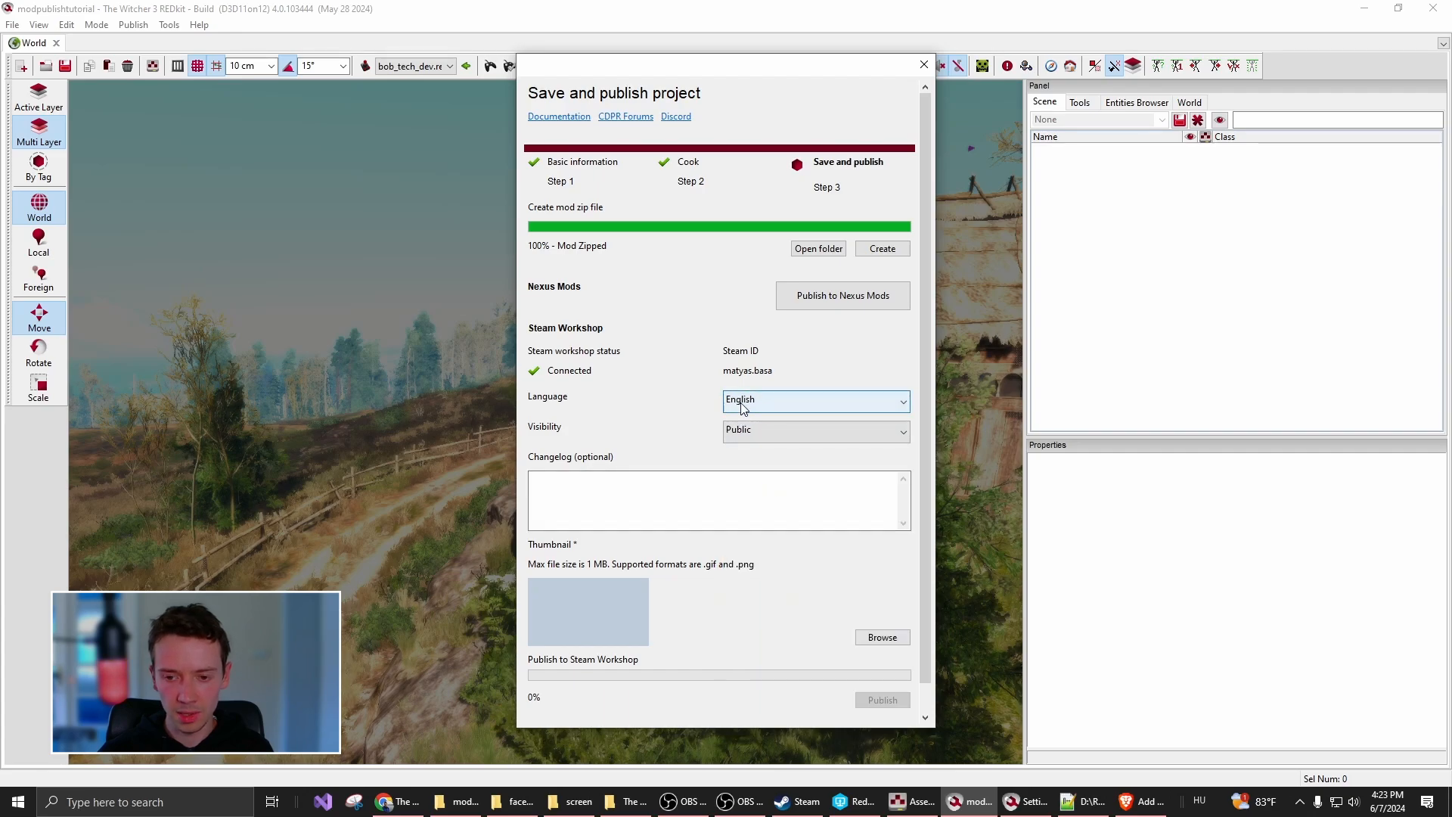
Set the Steam Workshop visibility to Private and go to the optional changelog field
left_click(770, 437)
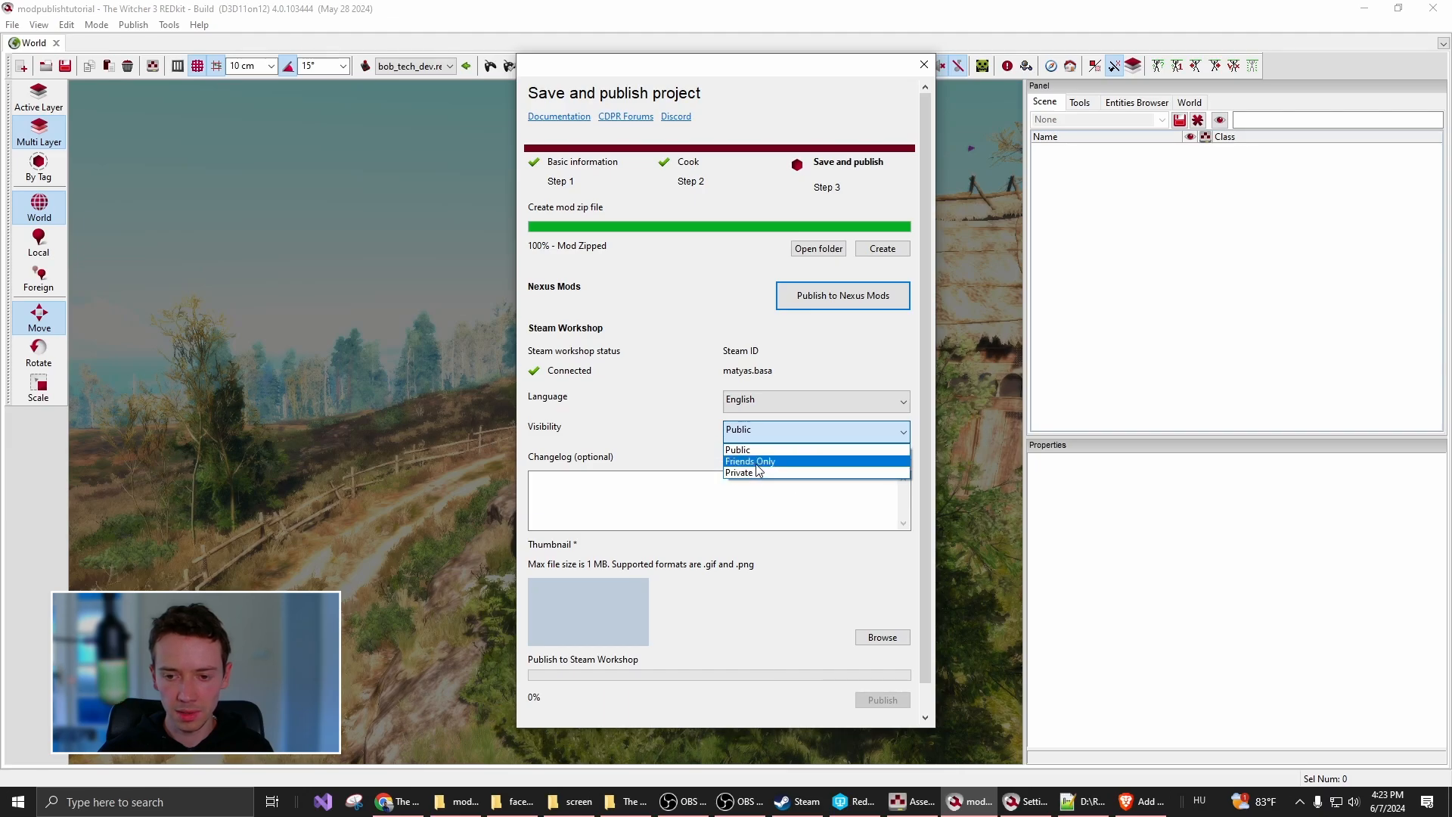
left_click(762, 473)
left_click(767, 478)
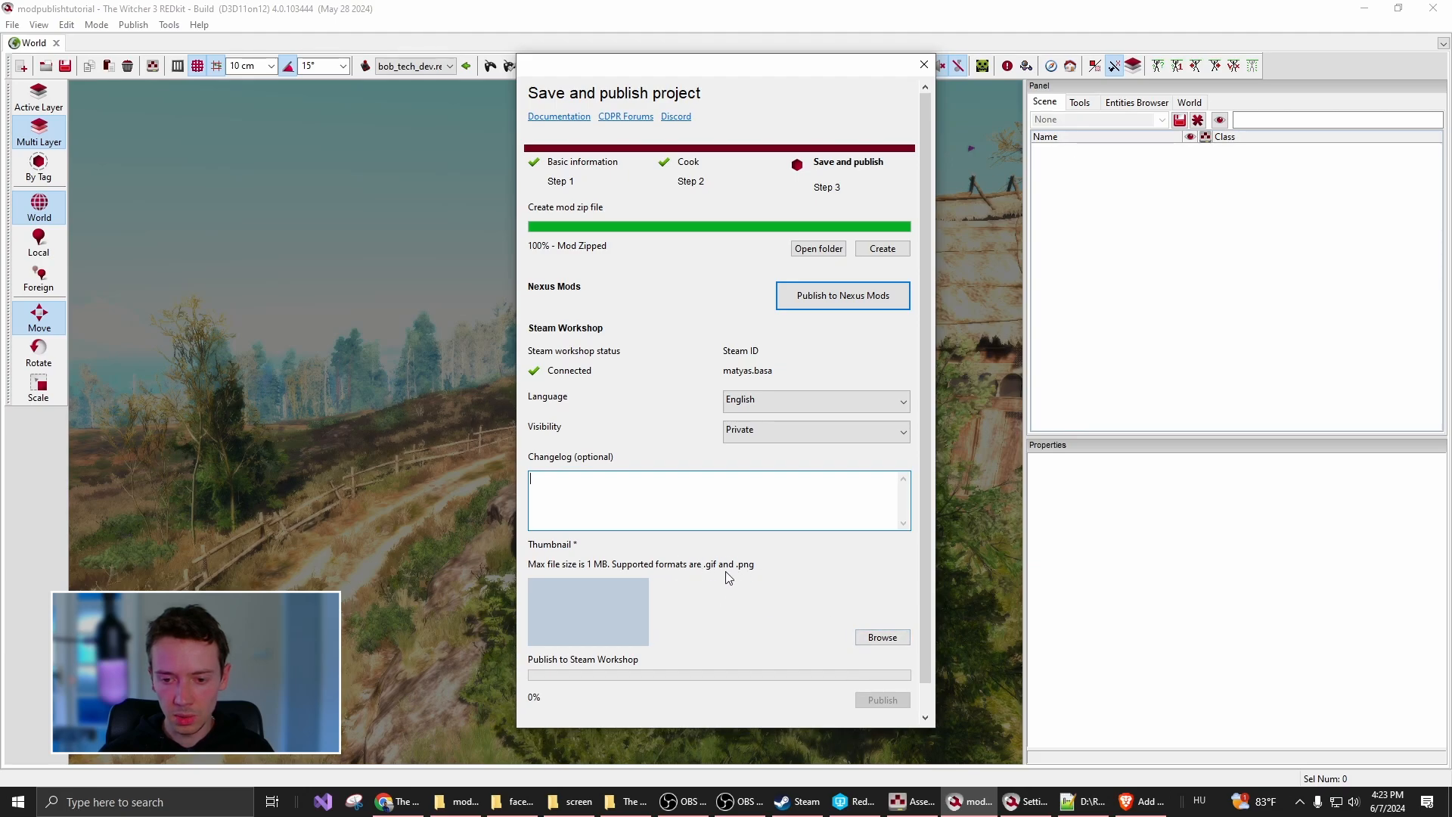
Choose Capture.PNG as the thumbnail image and publish the mod to Steam Workshop
left_click(879, 642)
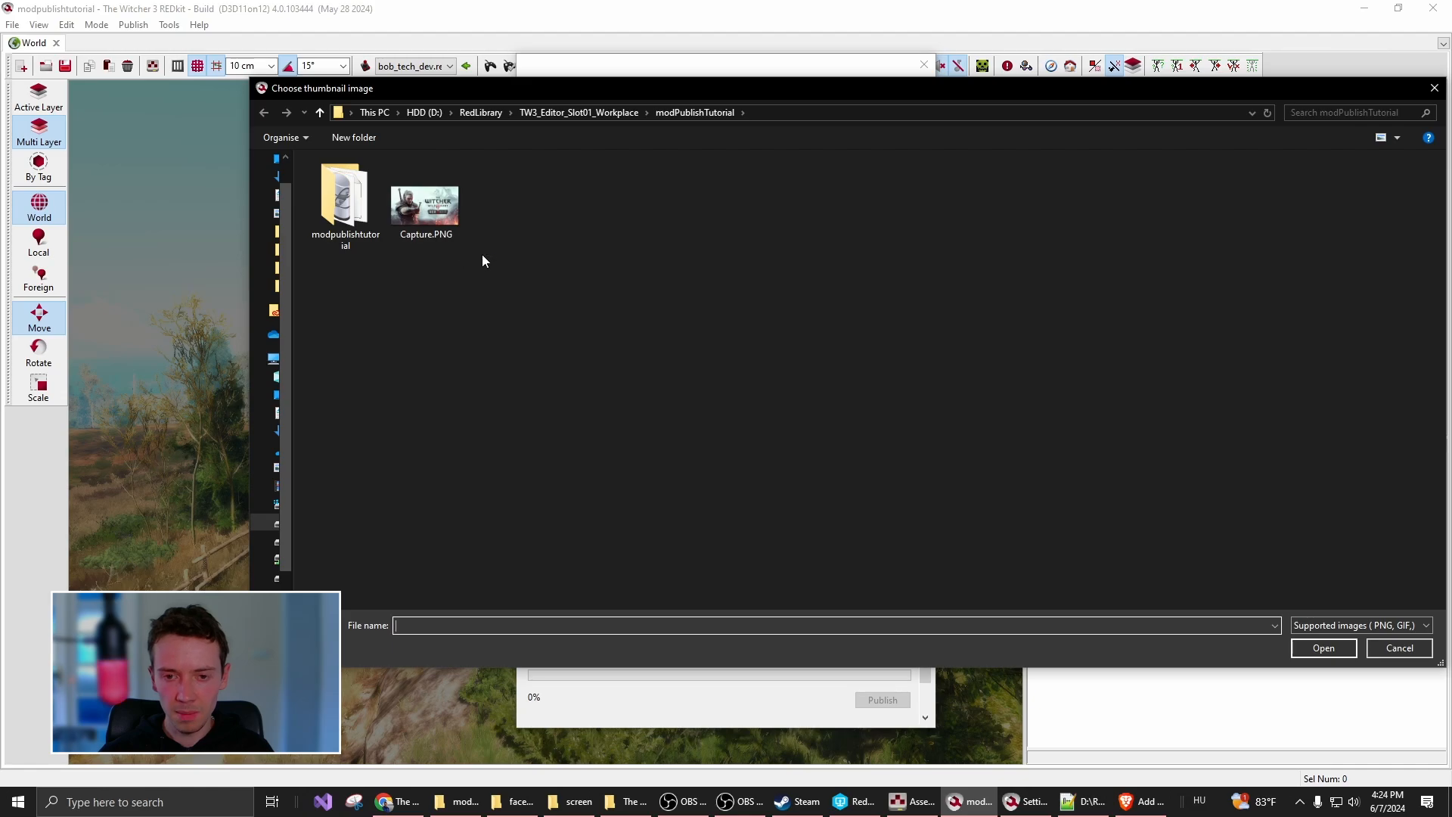
left_click(436, 220)
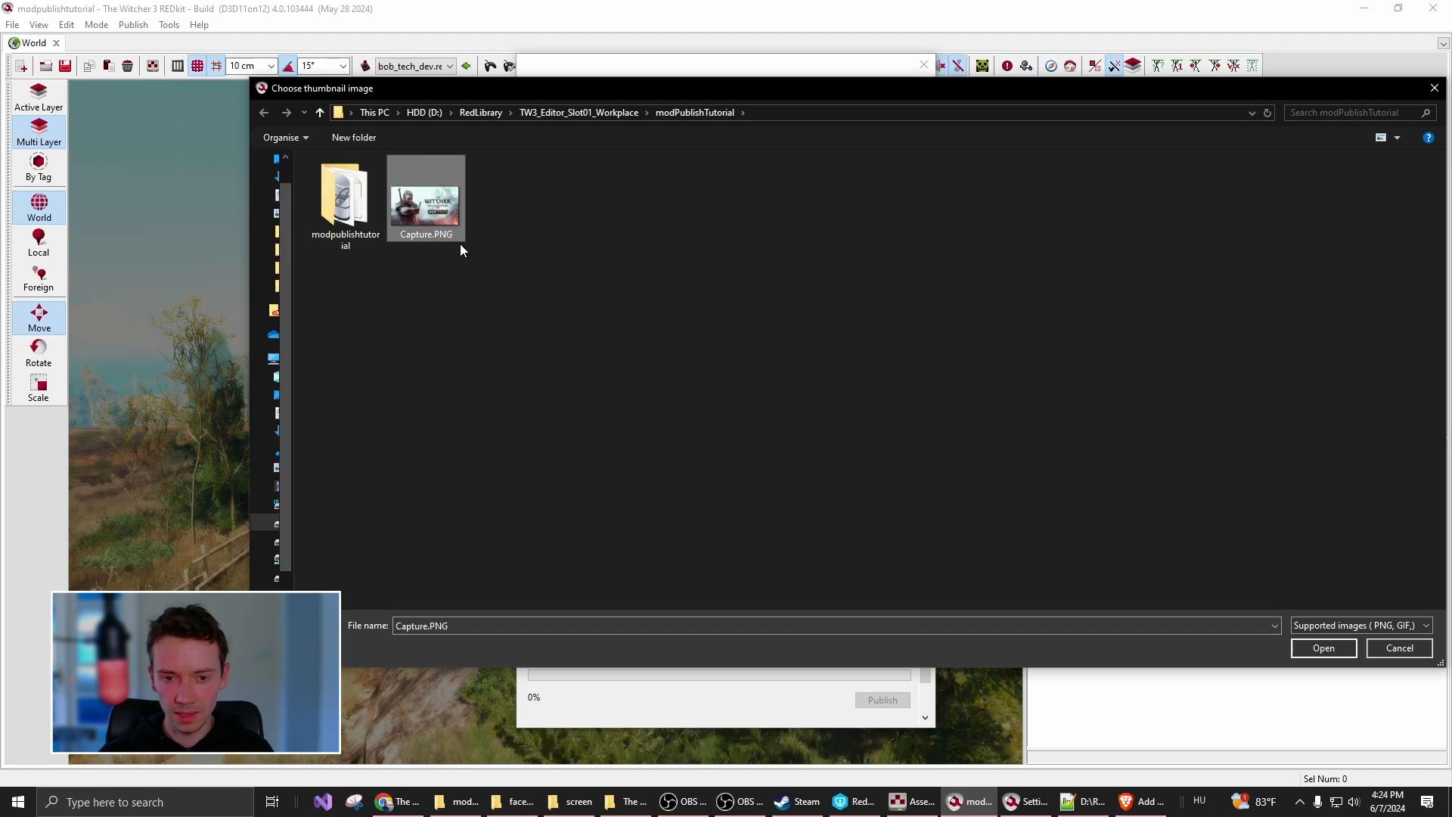
left_click_drag(700, 77, 633, 194)
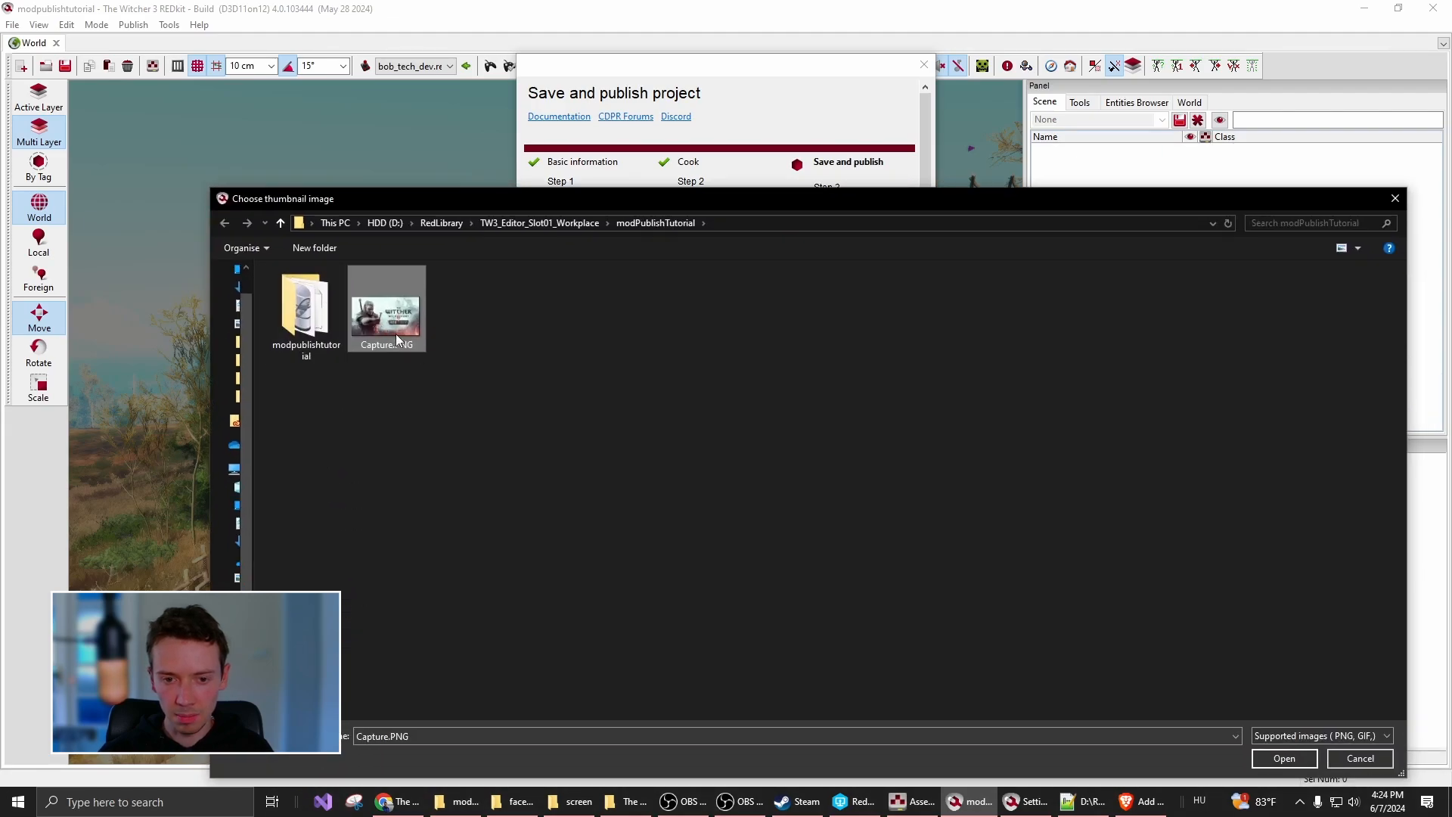
left_click(1284, 758)
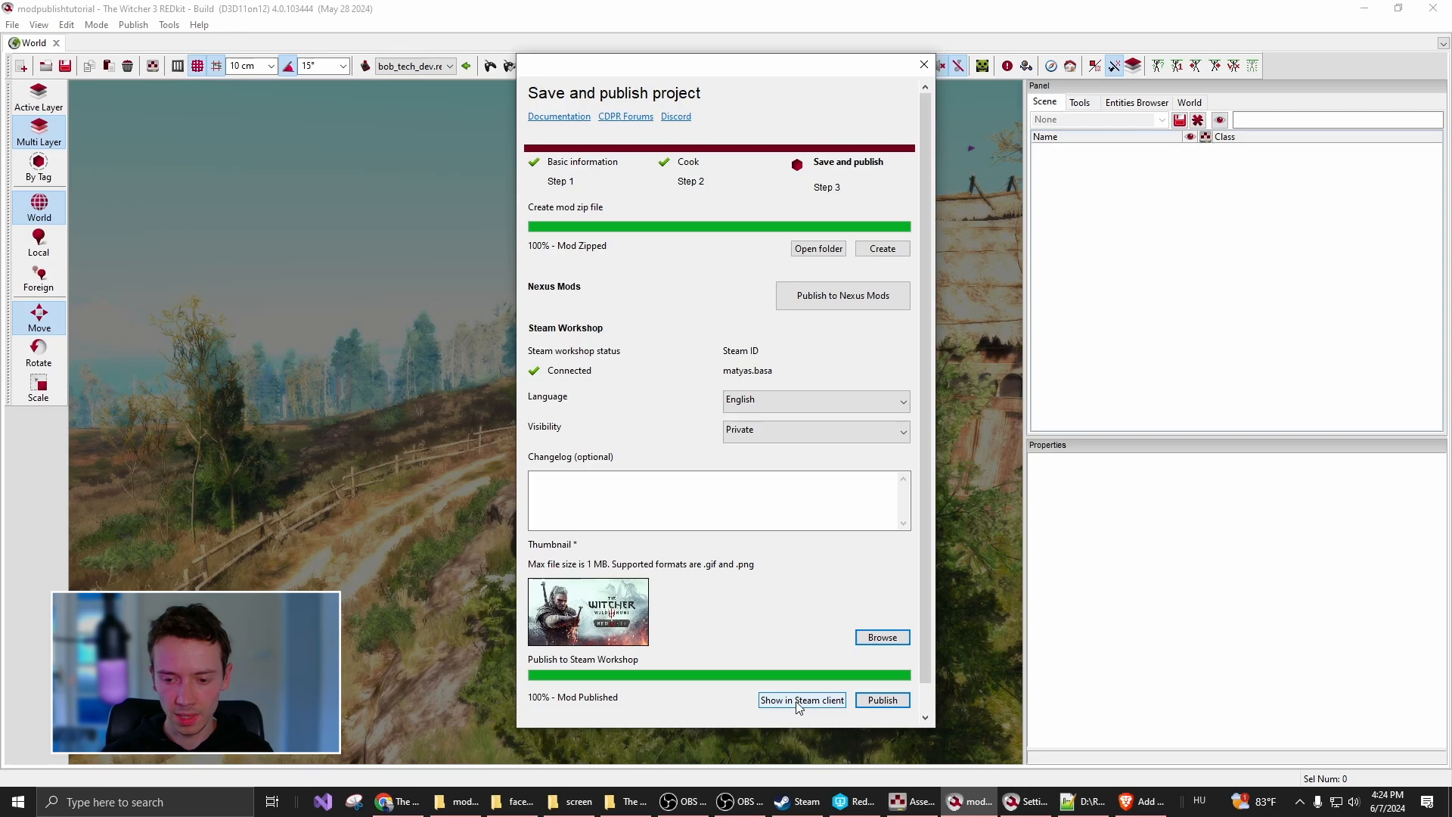
Show the published mod in the Steam client and look over its Workshop page's preview and description
left_click(824, 701)
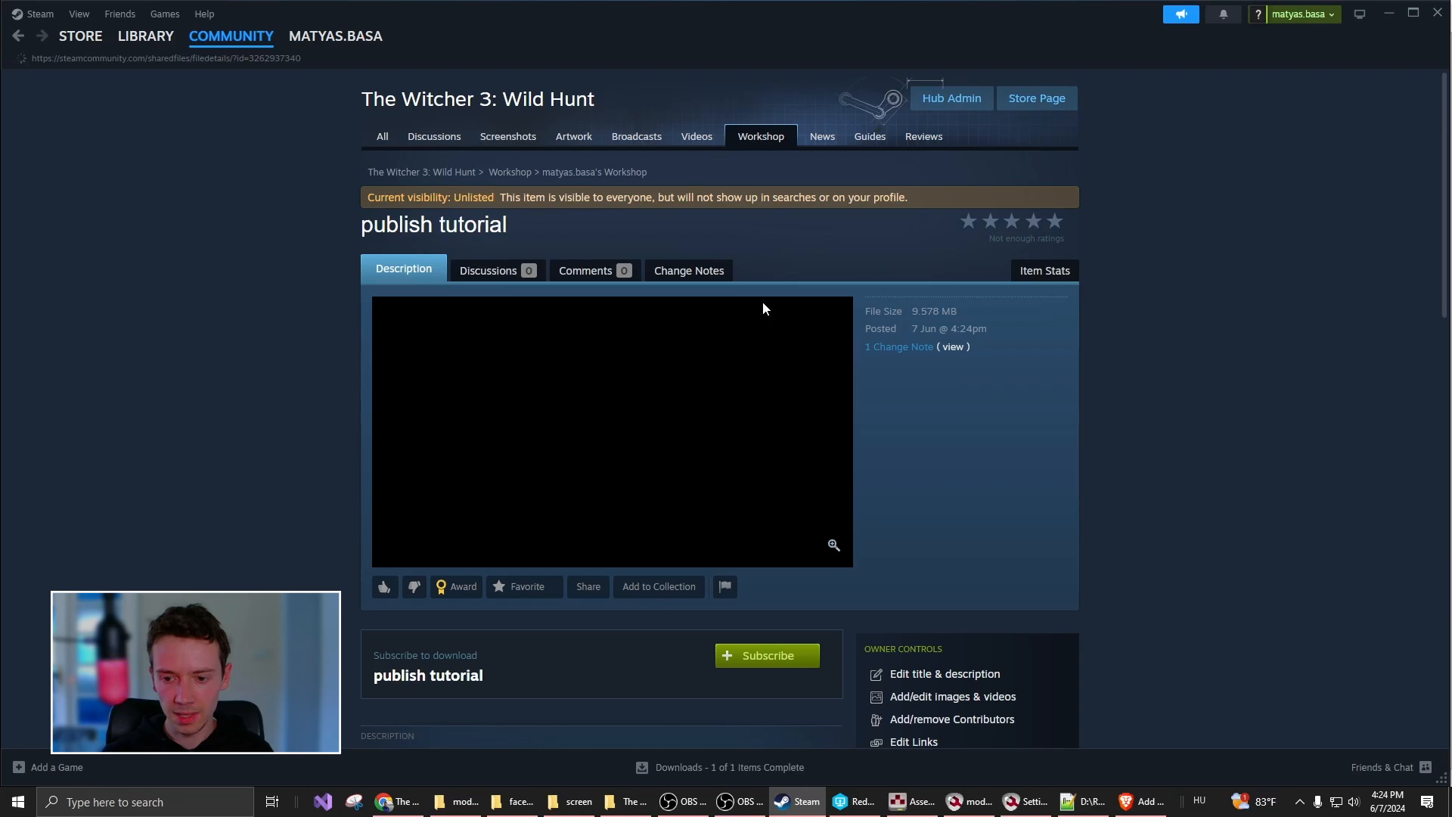
scroll(1132, 638, "down", 4)
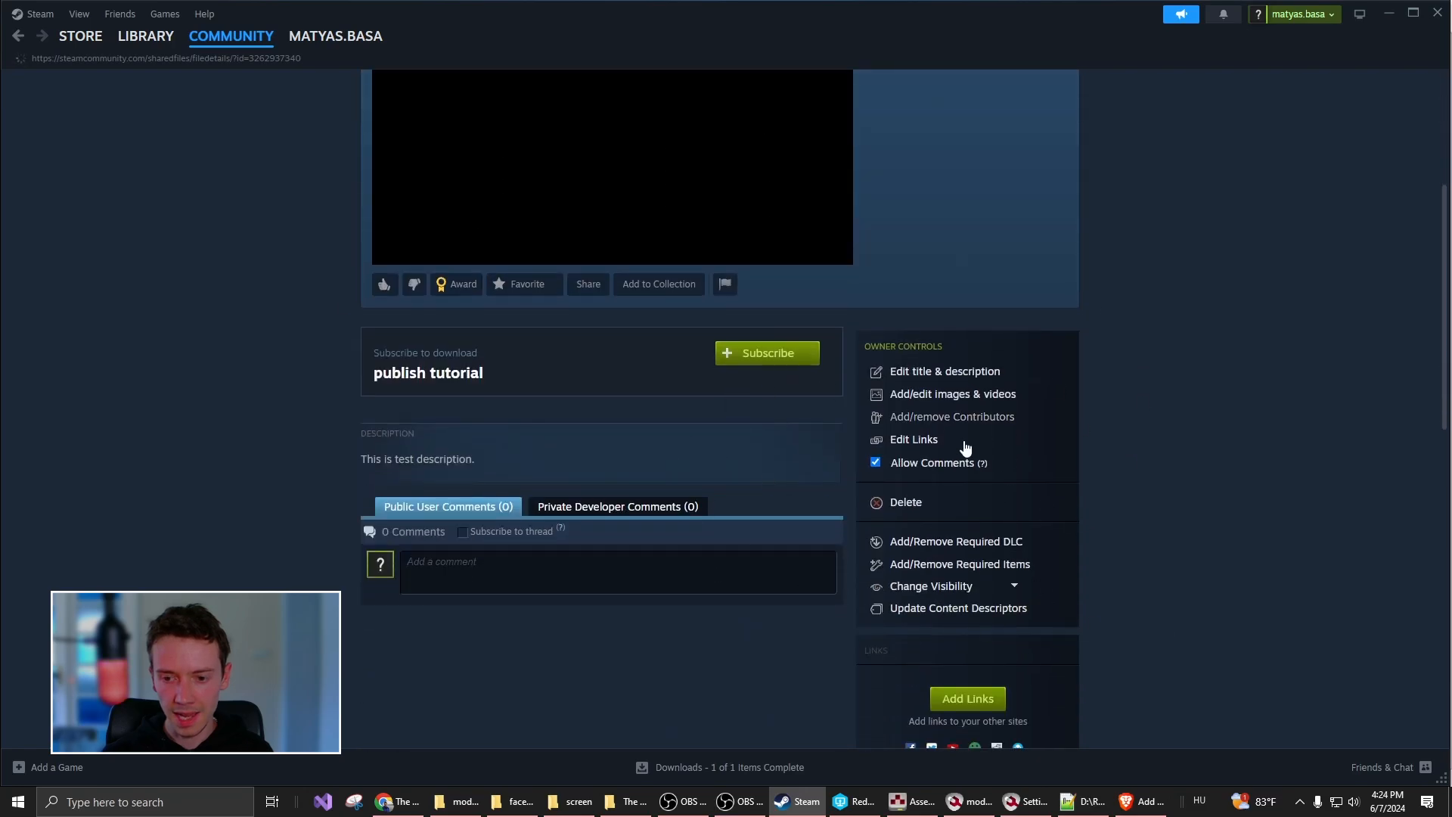
scroll(1109, 630, "down", 3)
scroll(762, 478, "up", 7)
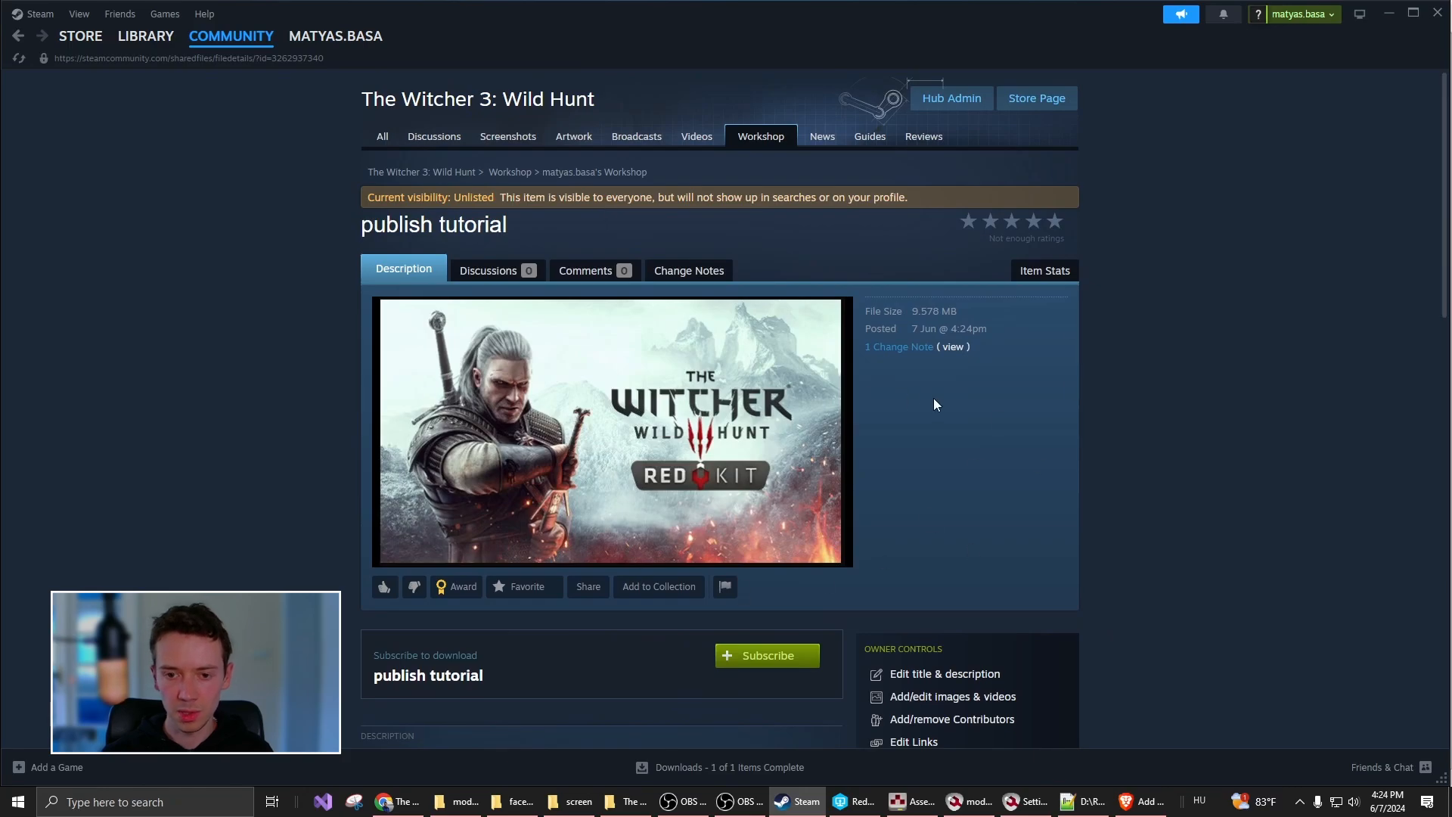
scroll(912, 387, "down", 4)
scroll(855, 488, "up", 4)
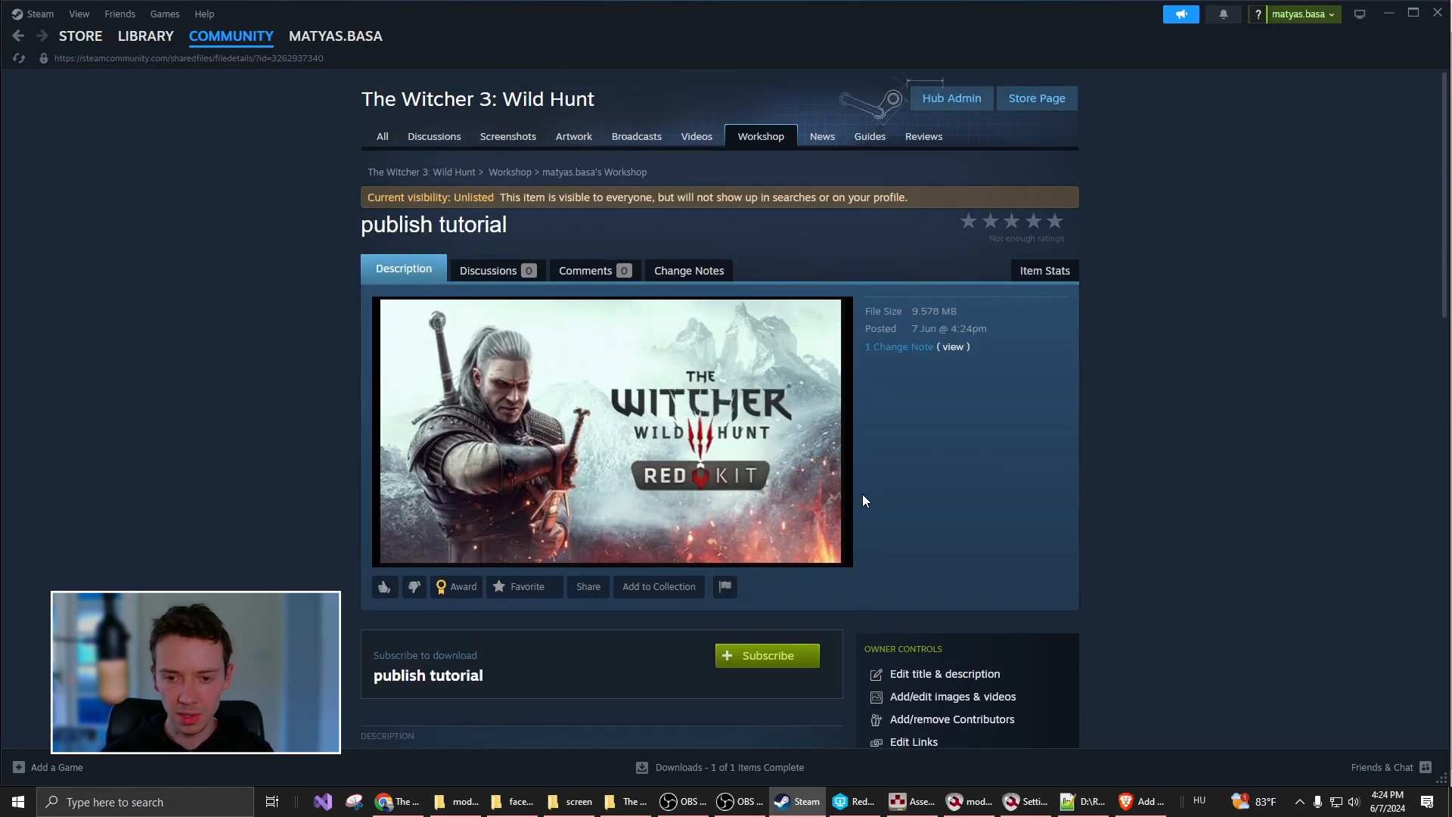
Examine the subscribe section, owner controls, moderator controls and stats on the mod's Workshop page
scroll(760, 499, "down", 5)
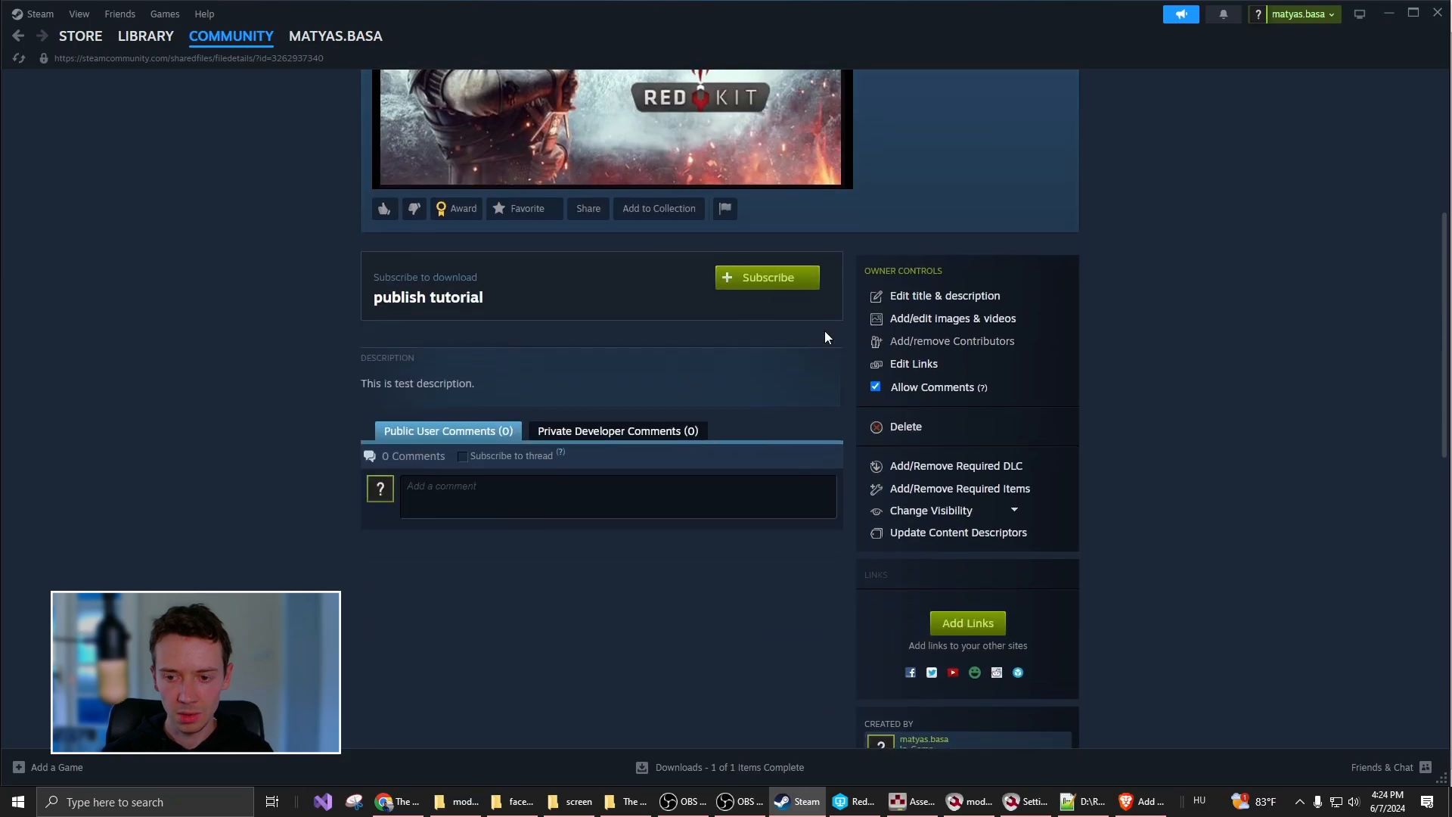
scroll(820, 665, "down", 8)
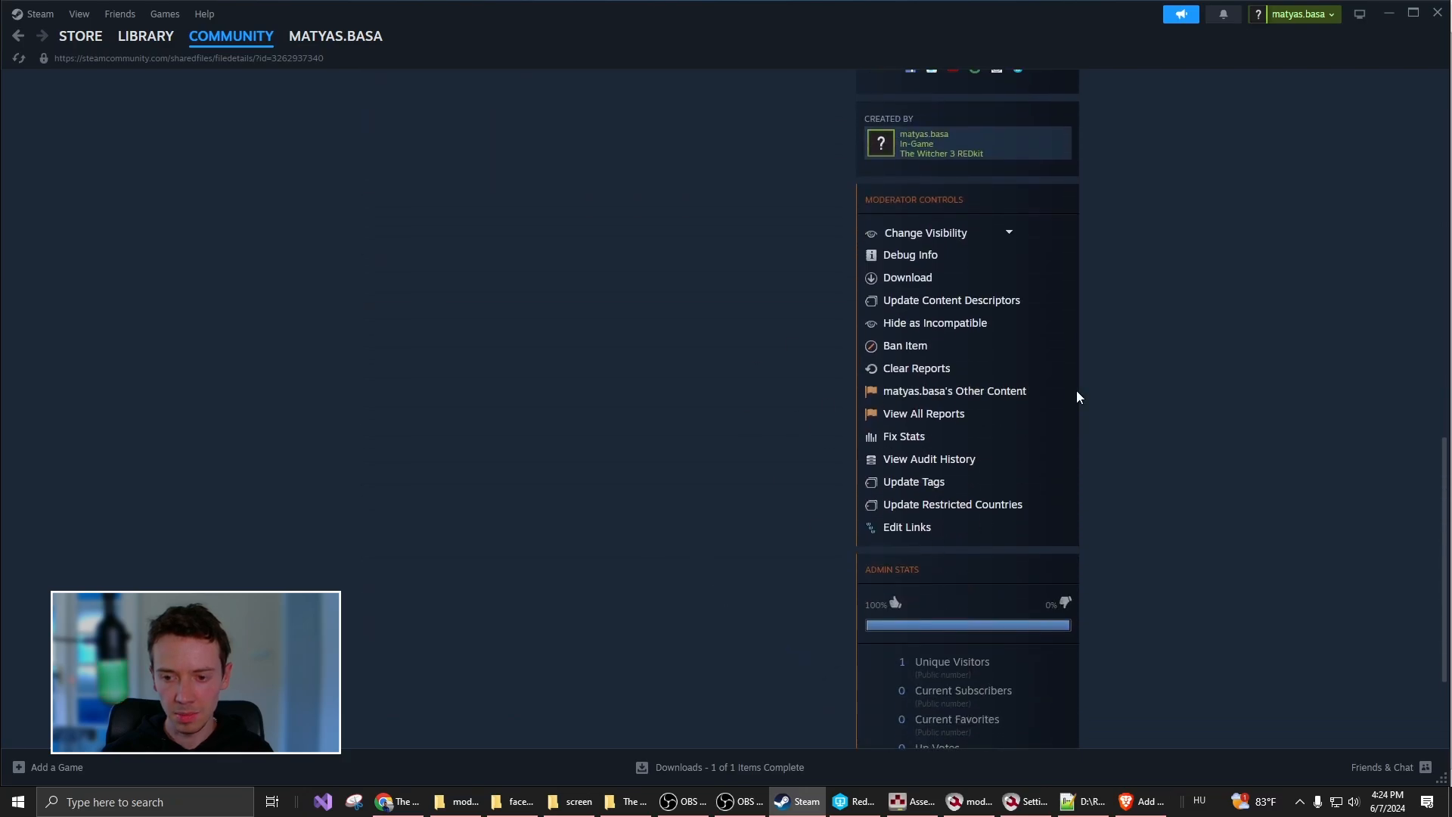
scroll(1089, 439, "up", 4)
scroll(1100, 521, "down", 7)
scroll(907, 424, "up", 7)
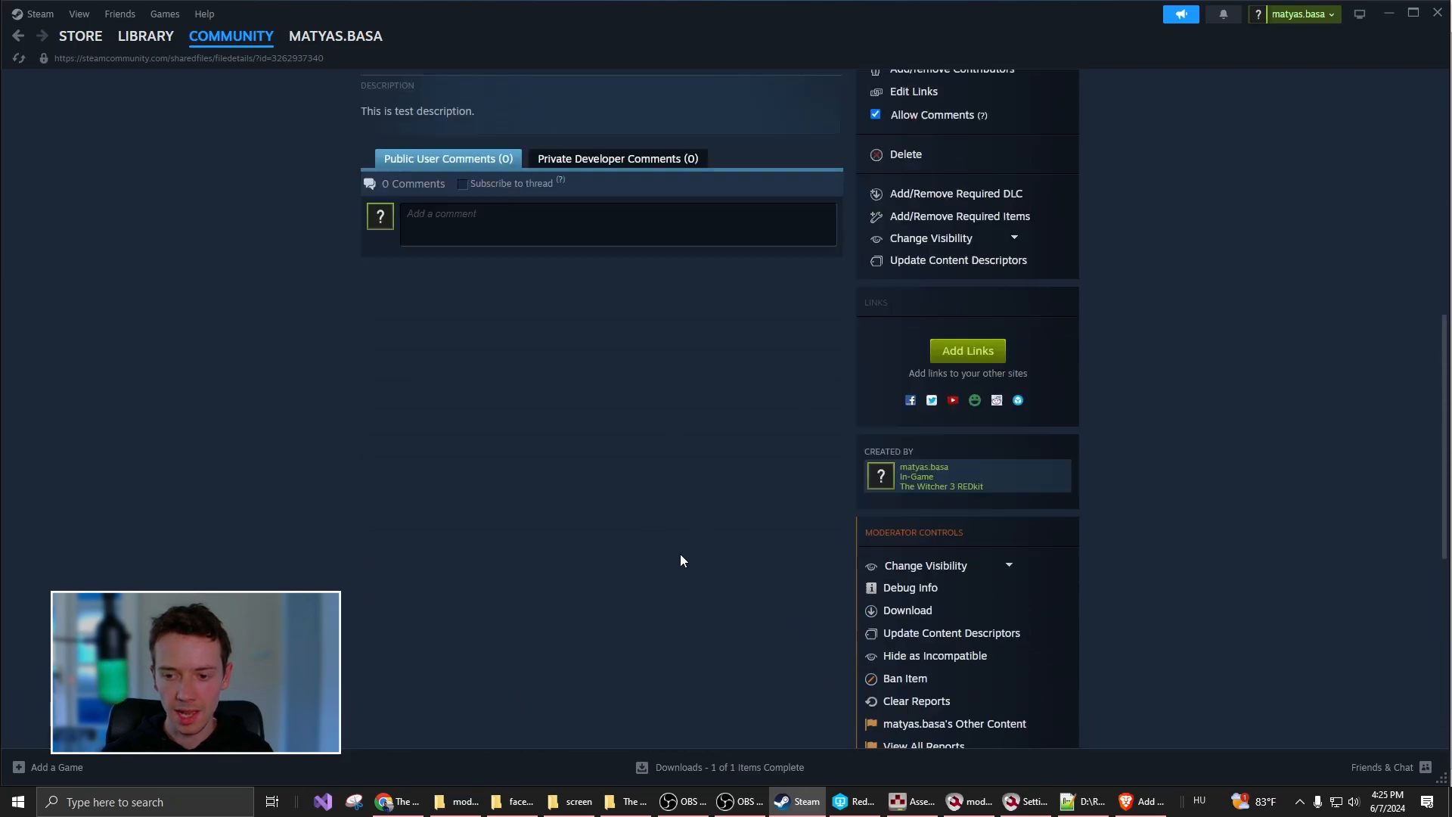
scroll(681, 561, "up", 7)
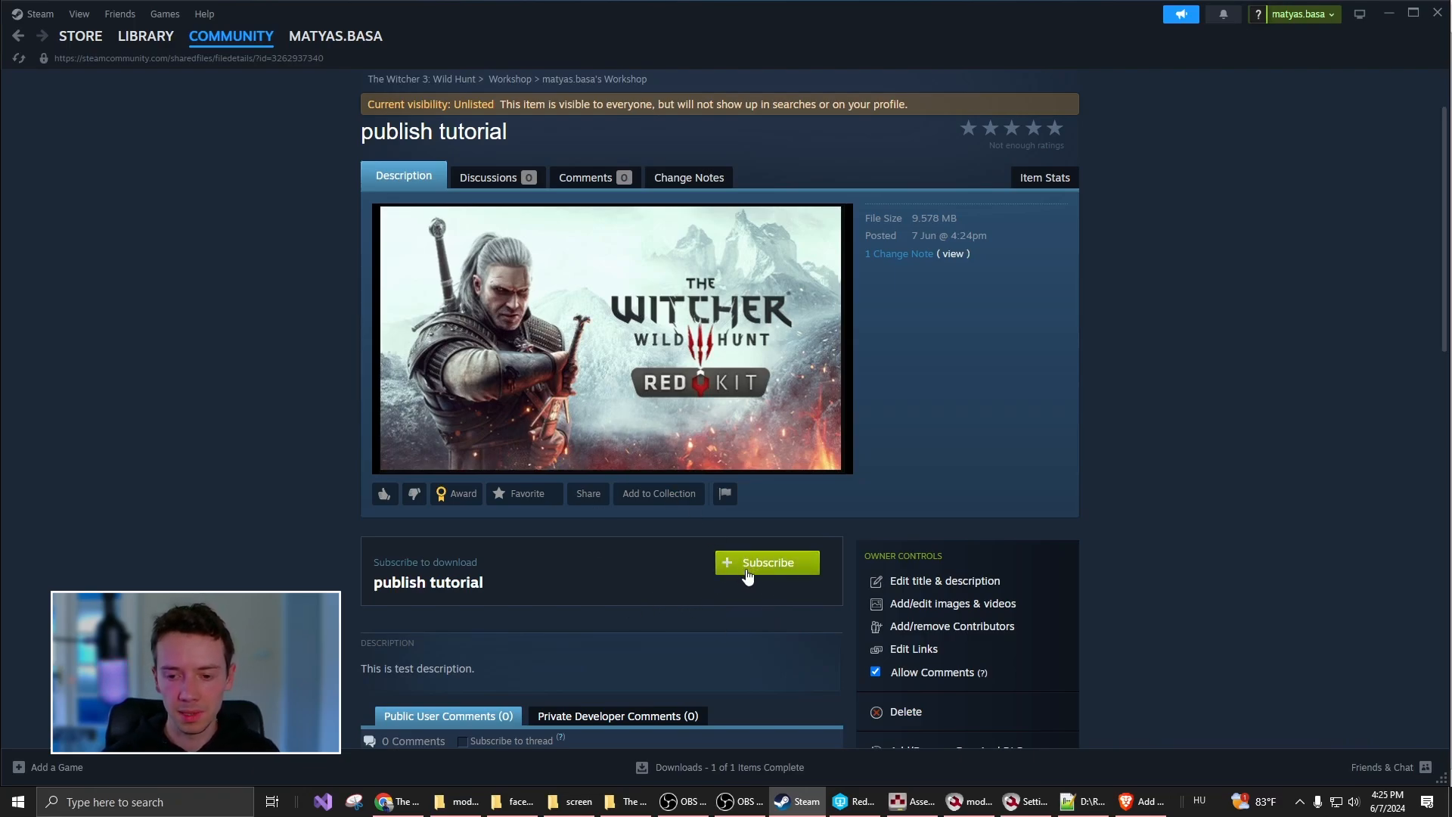
scroll(663, 572, "down", 4)
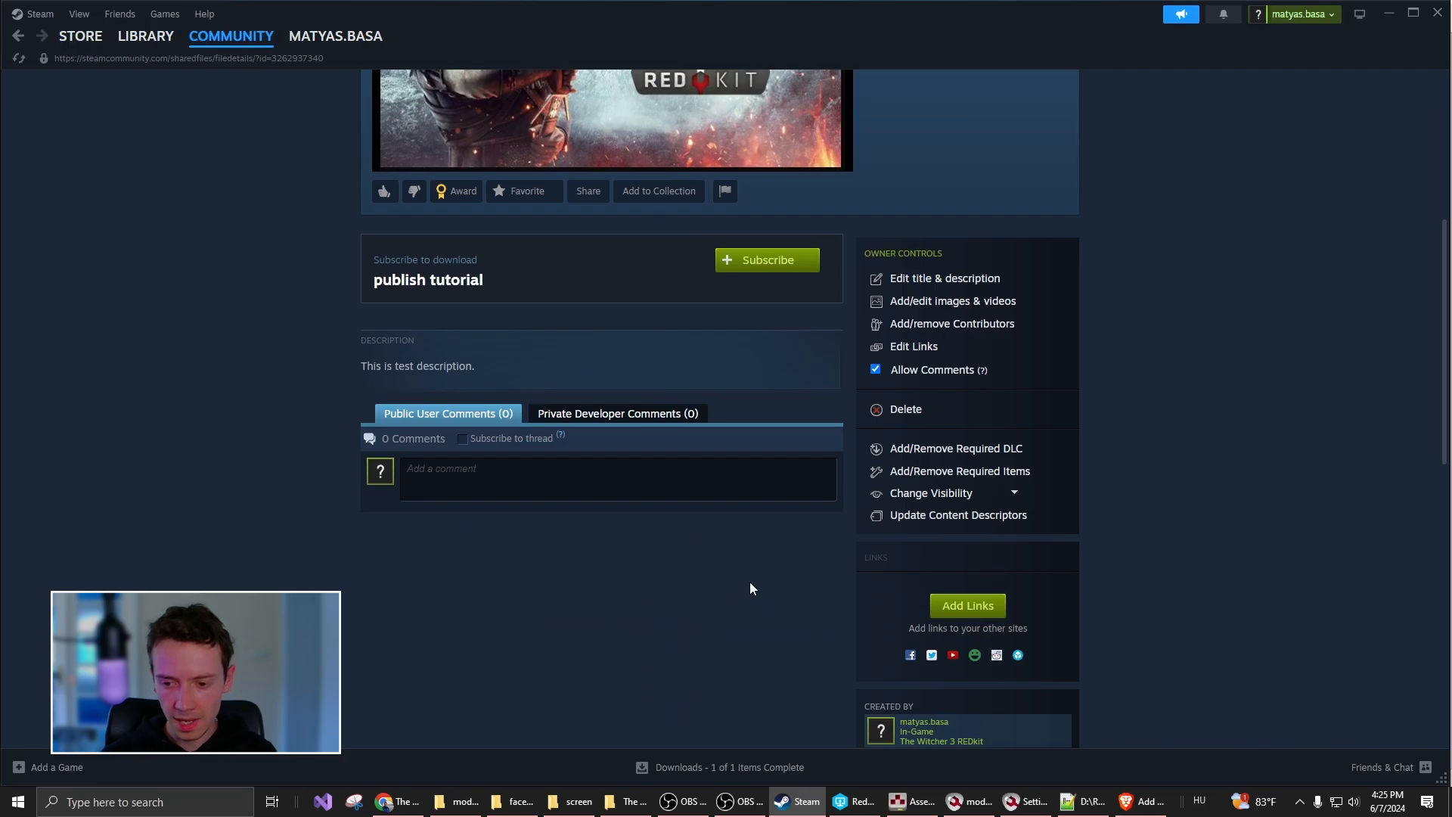
scroll(748, 583, "down", 11)
scroll(755, 605, "up", 16)
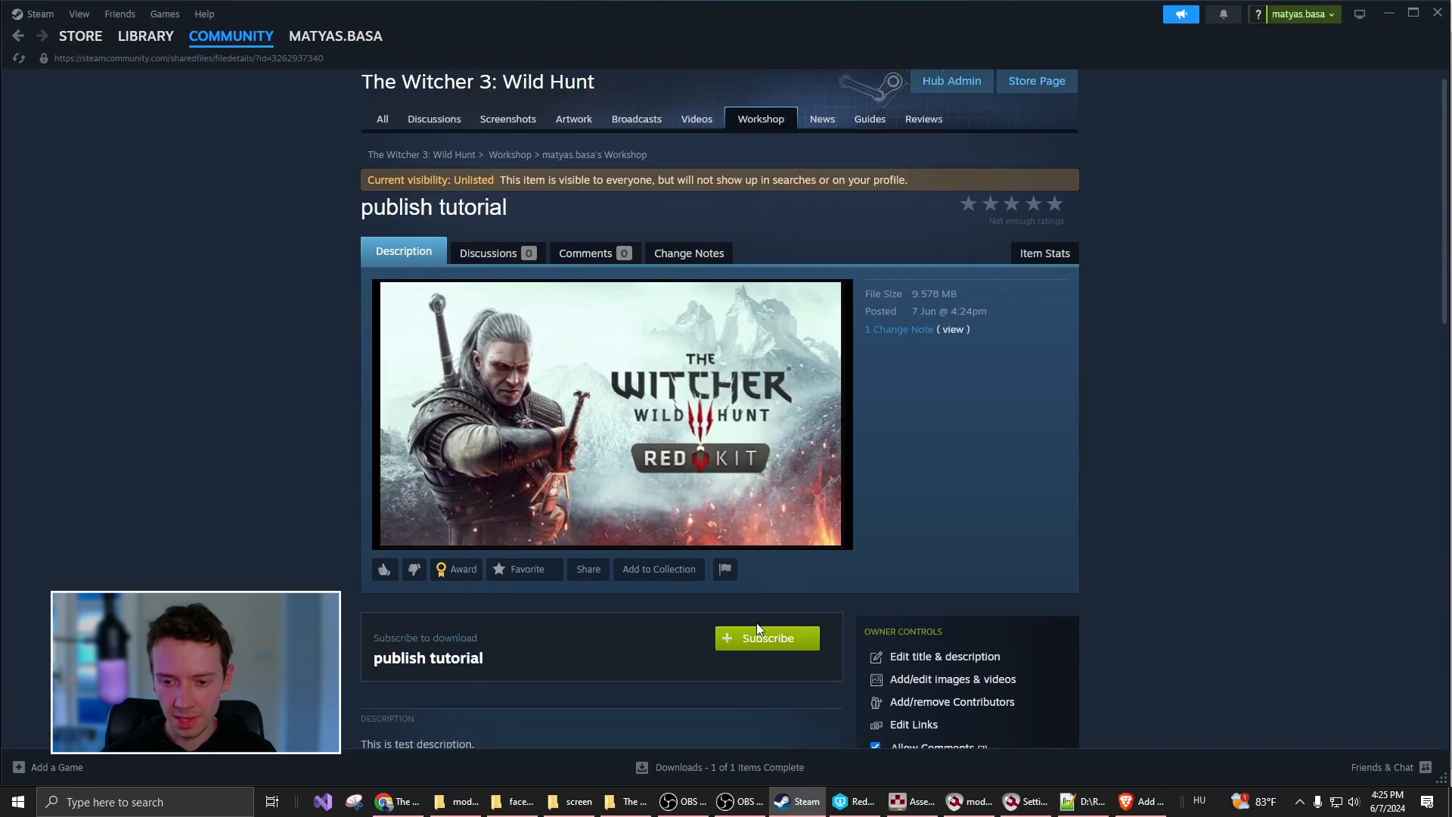
Inspect the files in the modpublishtutorial content folder under The Witcher 3's mods directory, then minimize the folder window
left_click(626, 802)
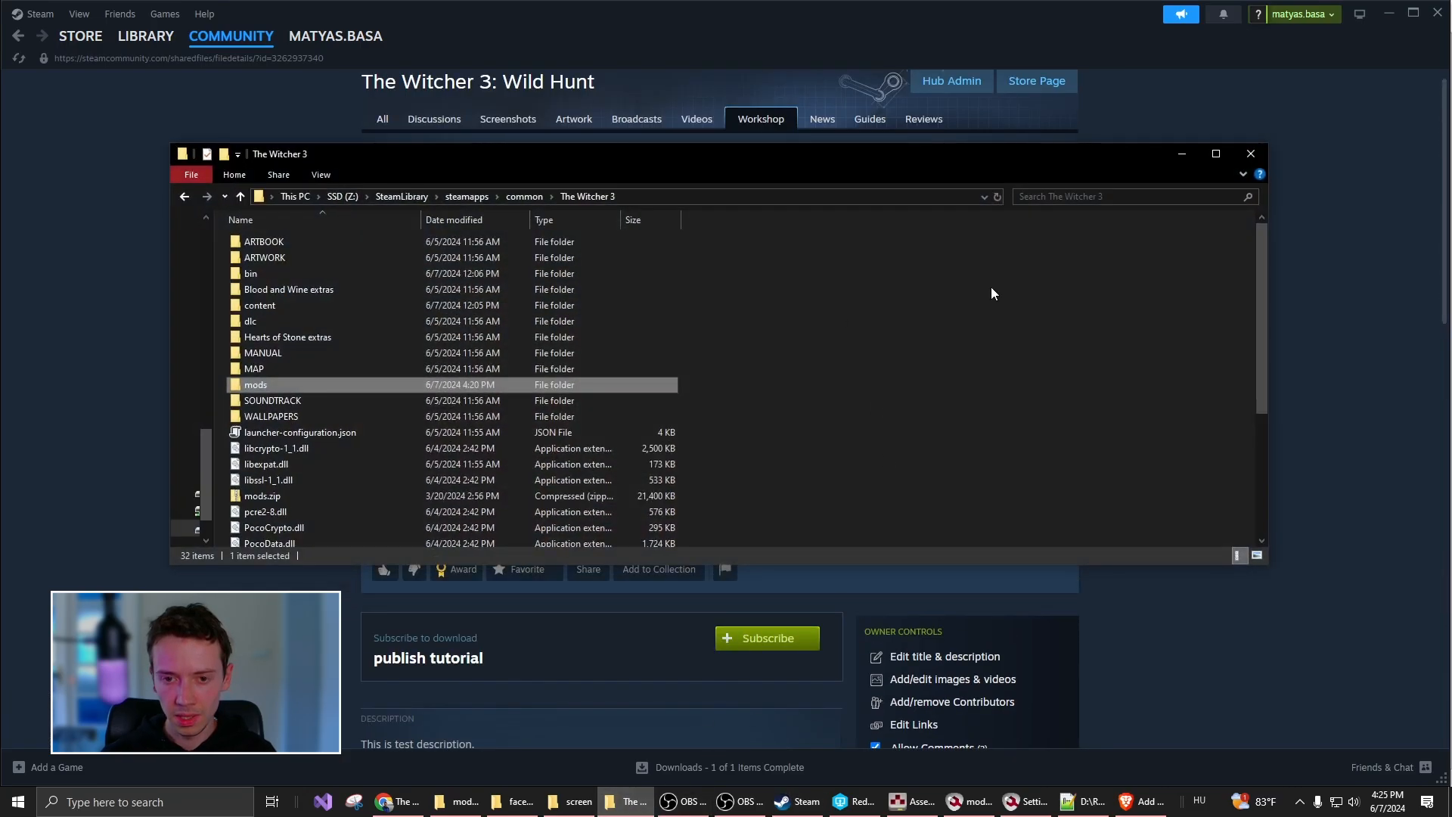
double_click(310, 383)
double_click(274, 242)
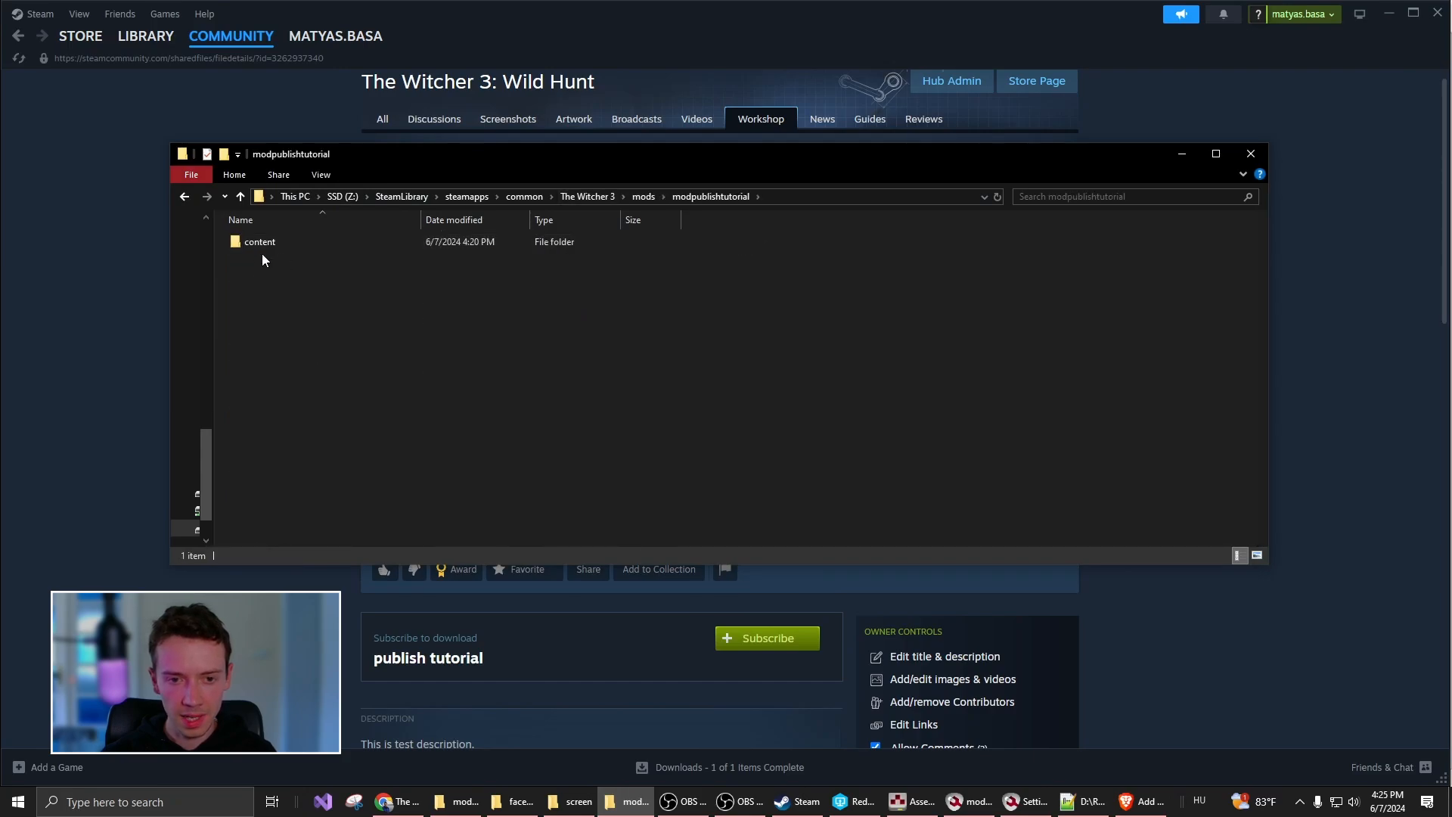
double_click(262, 243)
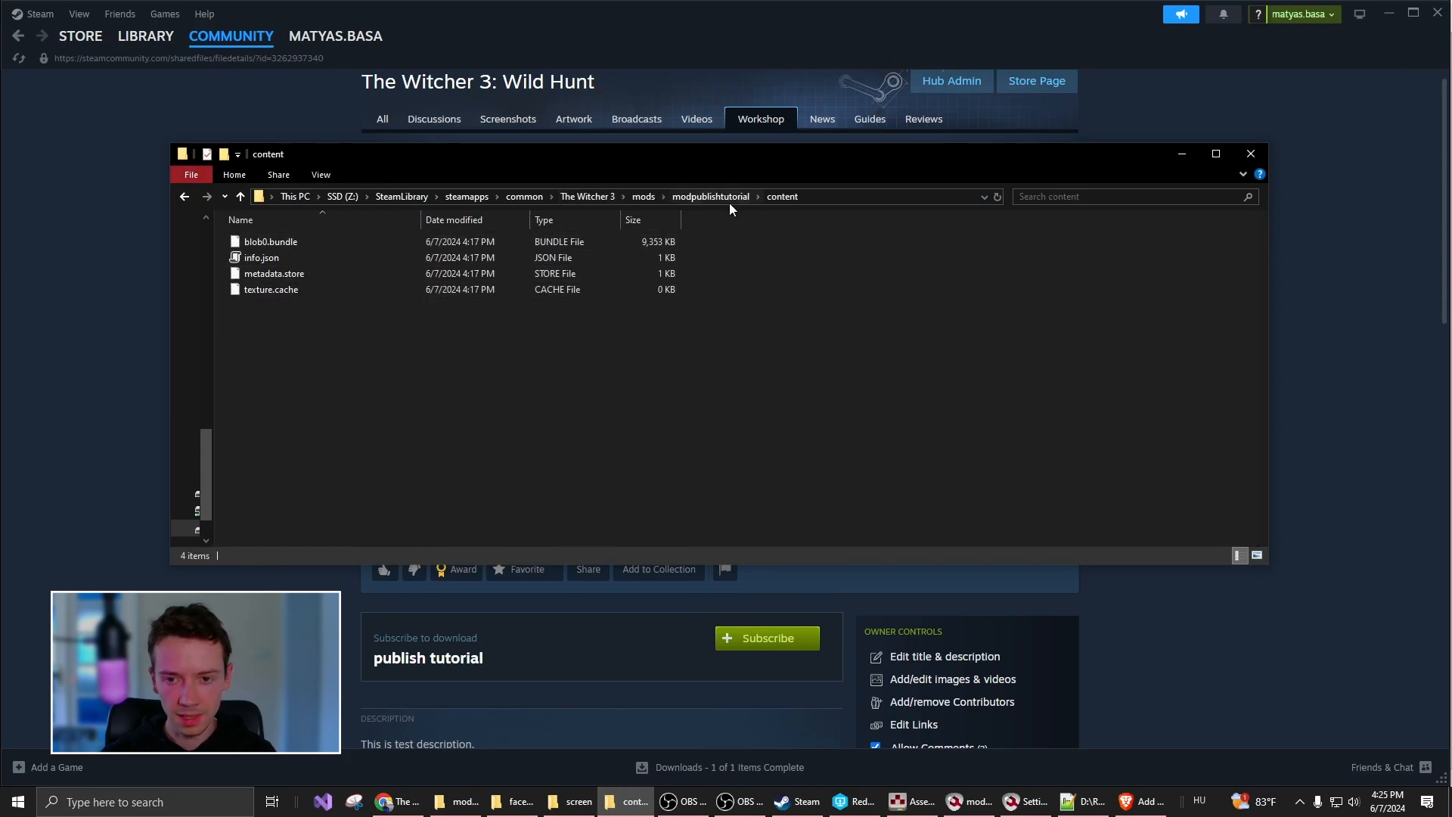
left_click(590, 196)
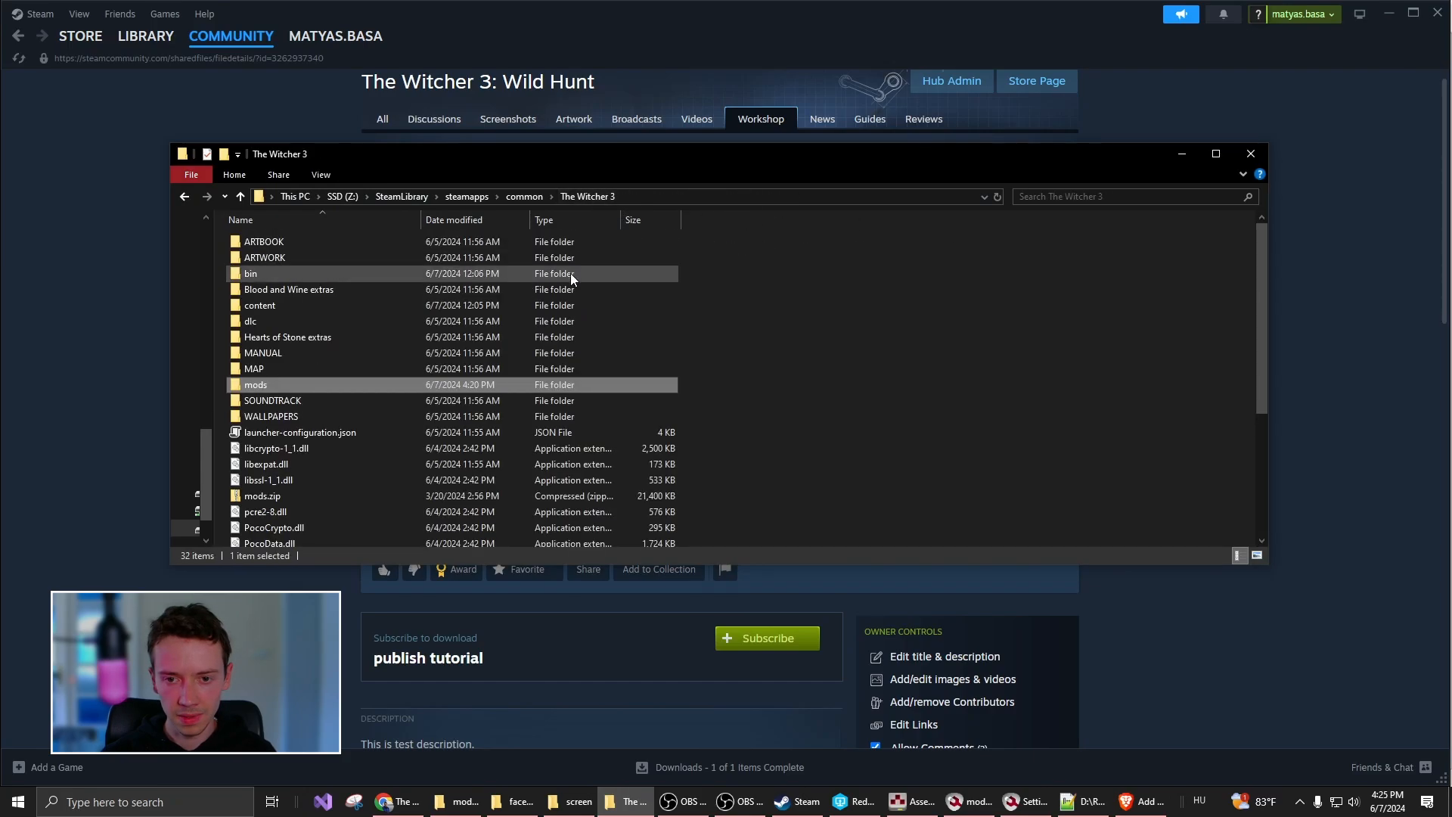
left_click(1182, 154)
Stop the running The Witcher 3 REDkit from the Steam library
mouse_move(143, 44)
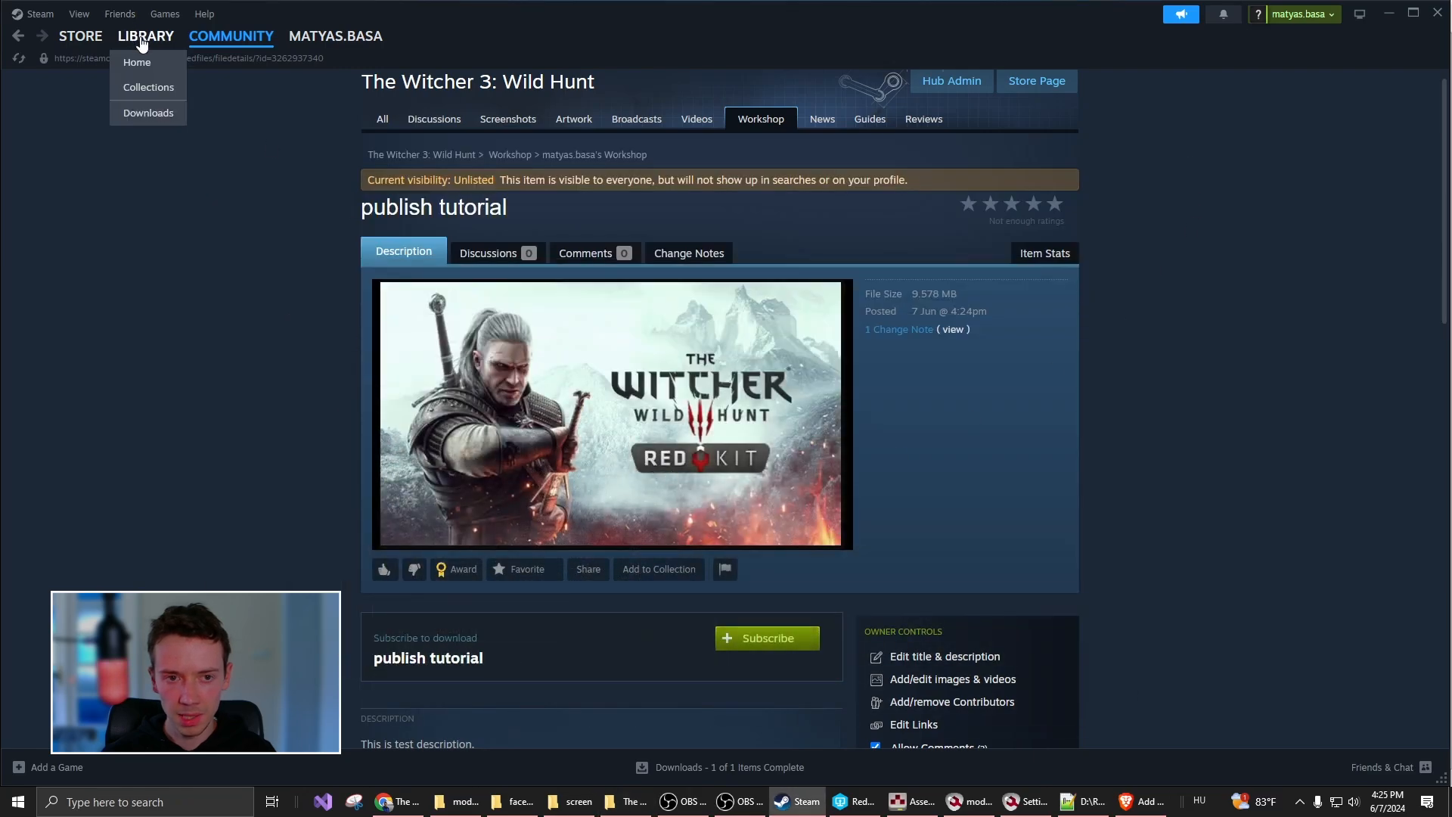
left_click(144, 38)
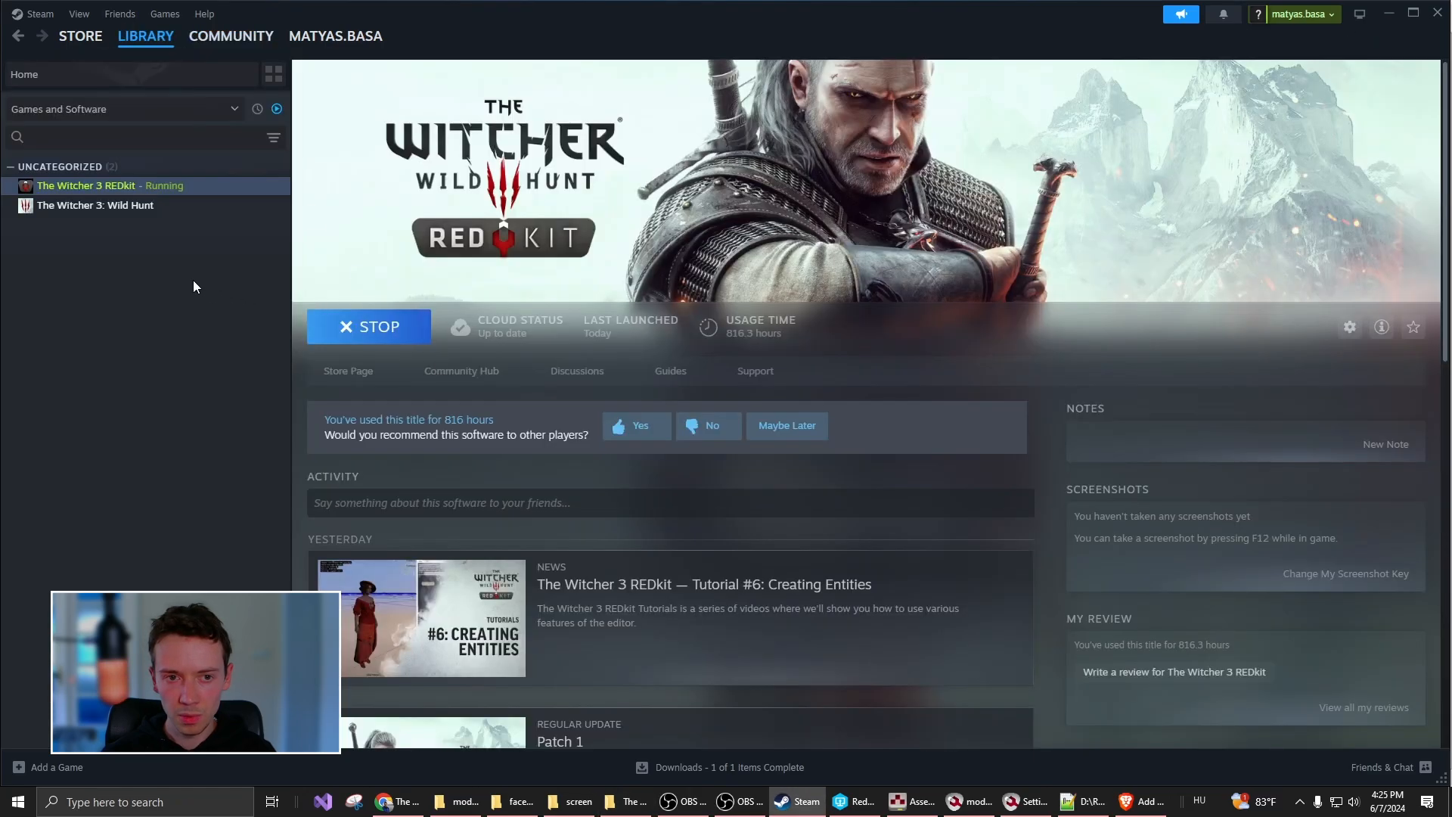
left_click(376, 333)
left_click(715, 433)
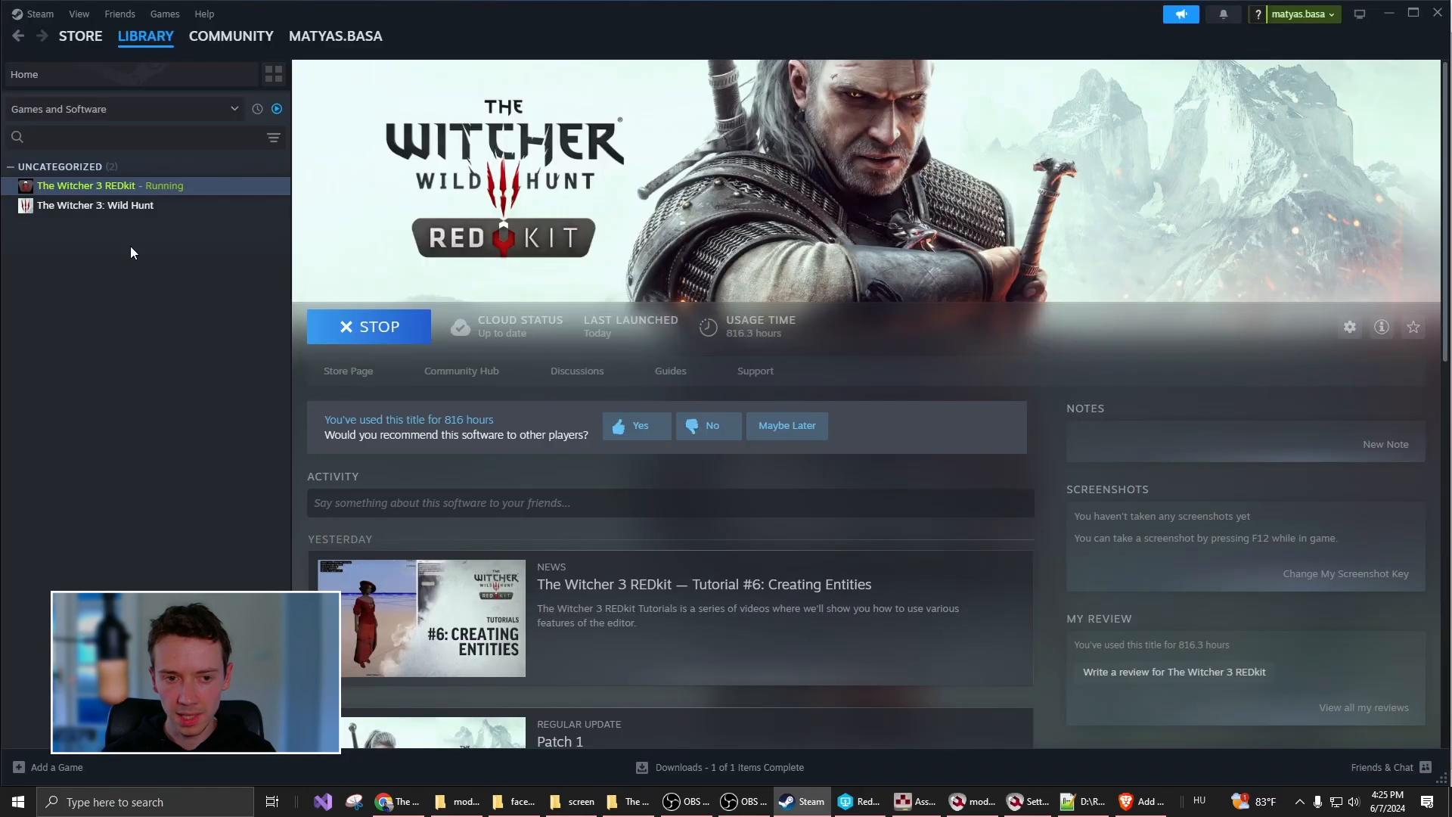
Launch The Witcher 3: Wild Hunt from the Steam library and start the game through its launcher
left_click(130, 208)
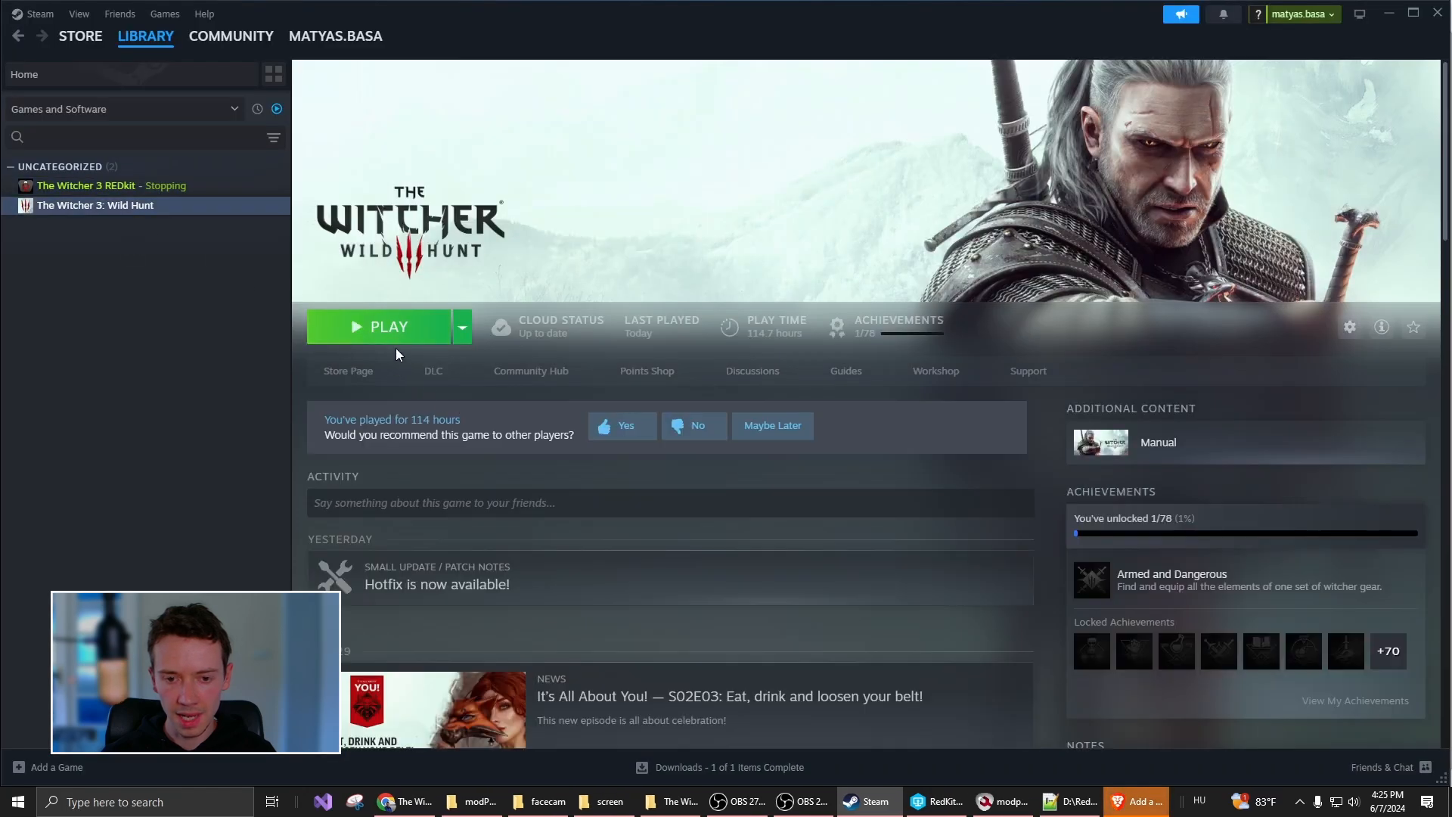
left_click(374, 333)
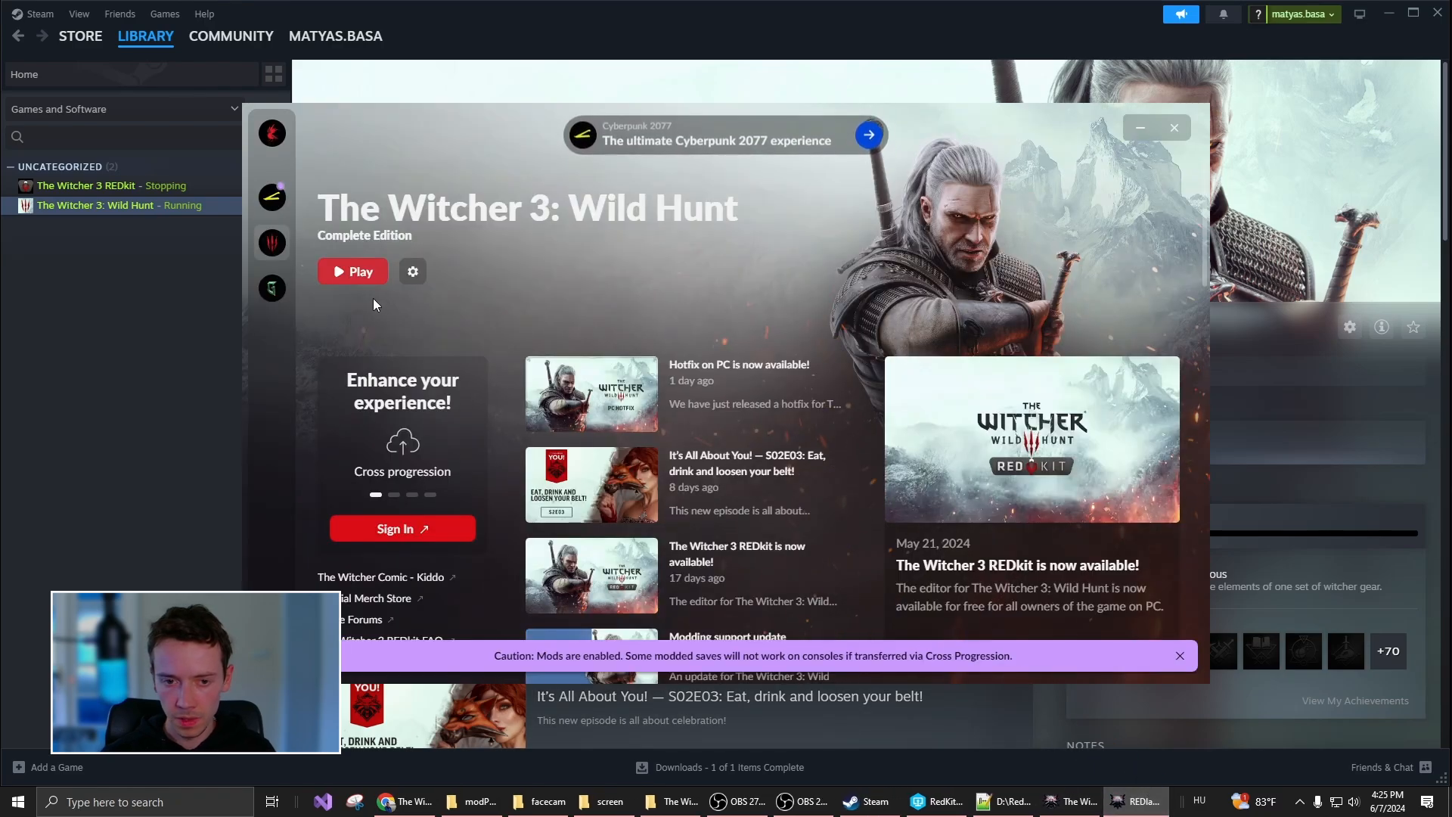
left_click(350, 274)
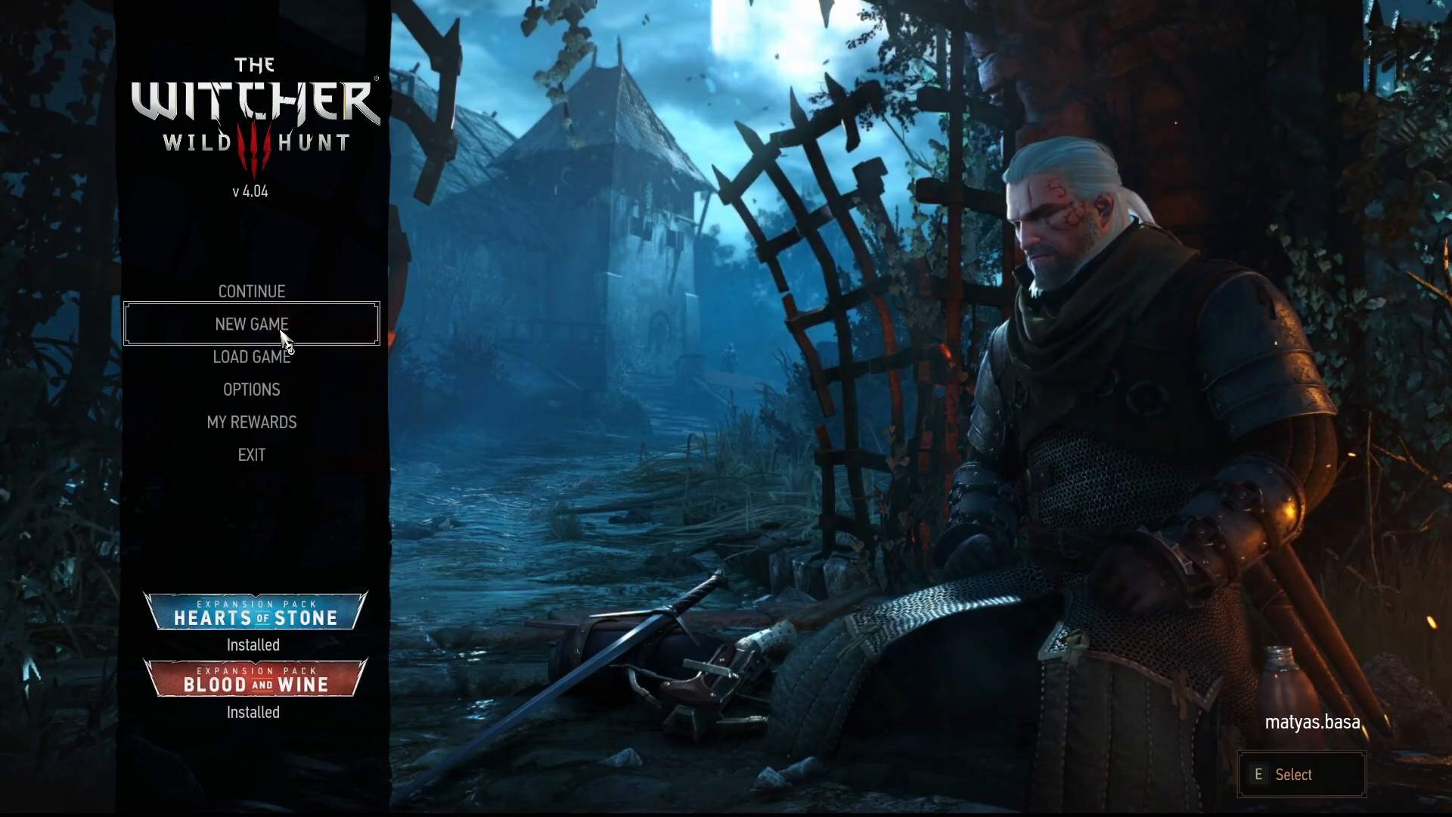
Start a new Blood and Wine Only game at the Just the Story! difficulty
left_click(311, 332)
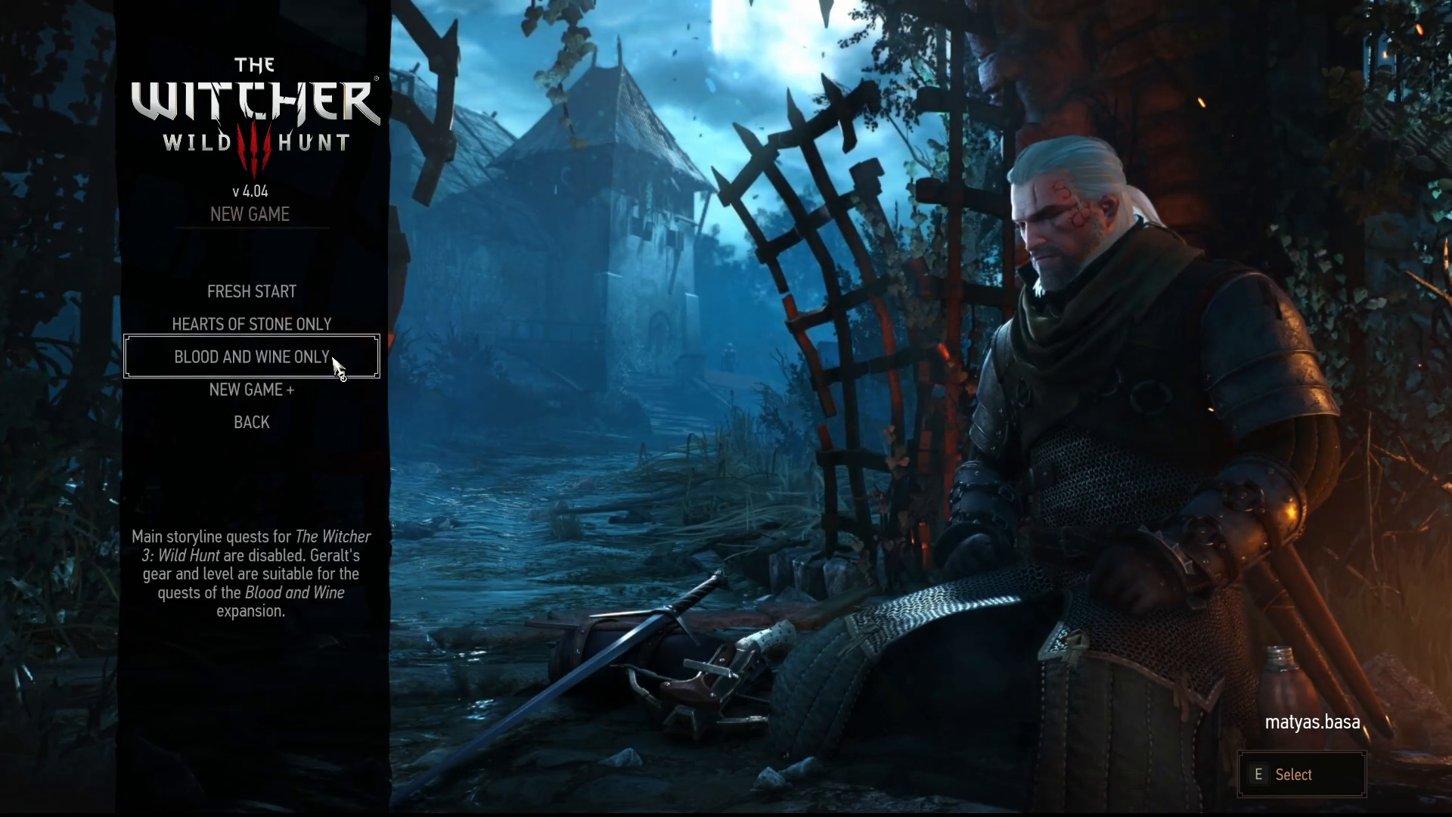
left_click(270, 367)
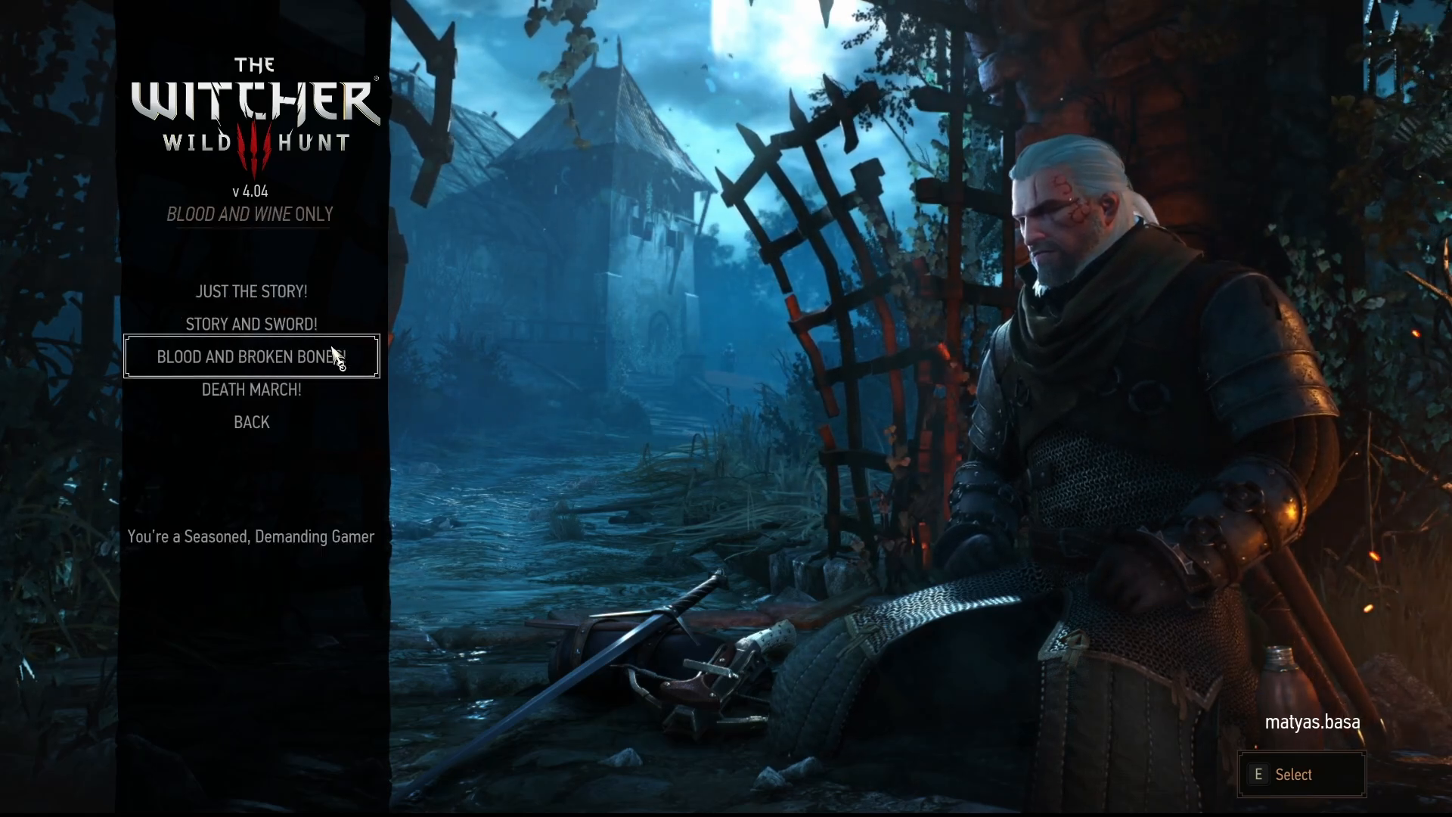
left_click(338, 300)
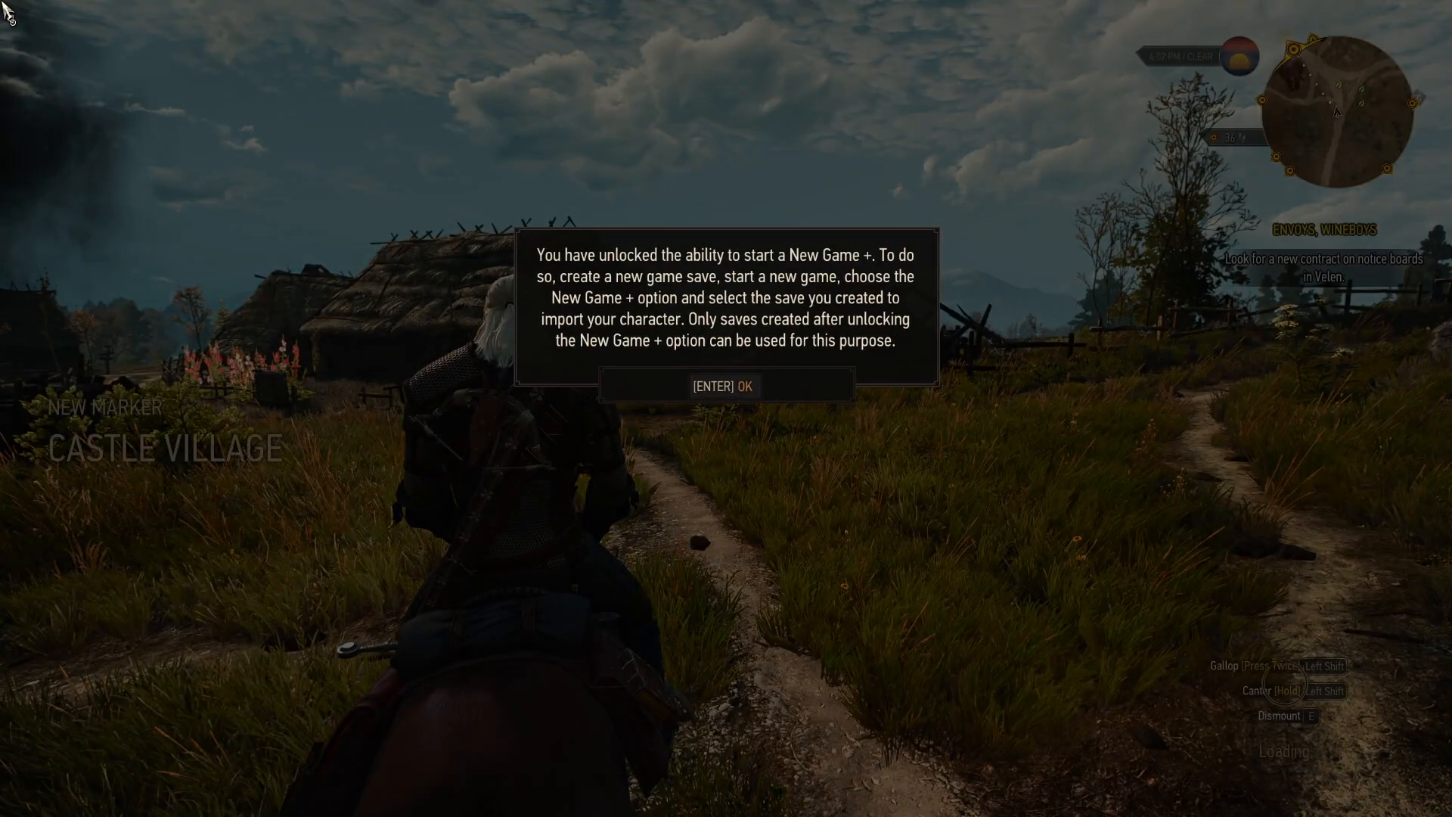
Dismiss the tutorial pop-ups, ride the horse uphill to the house on the rocks in Mulbrydale and dismount
key("w")
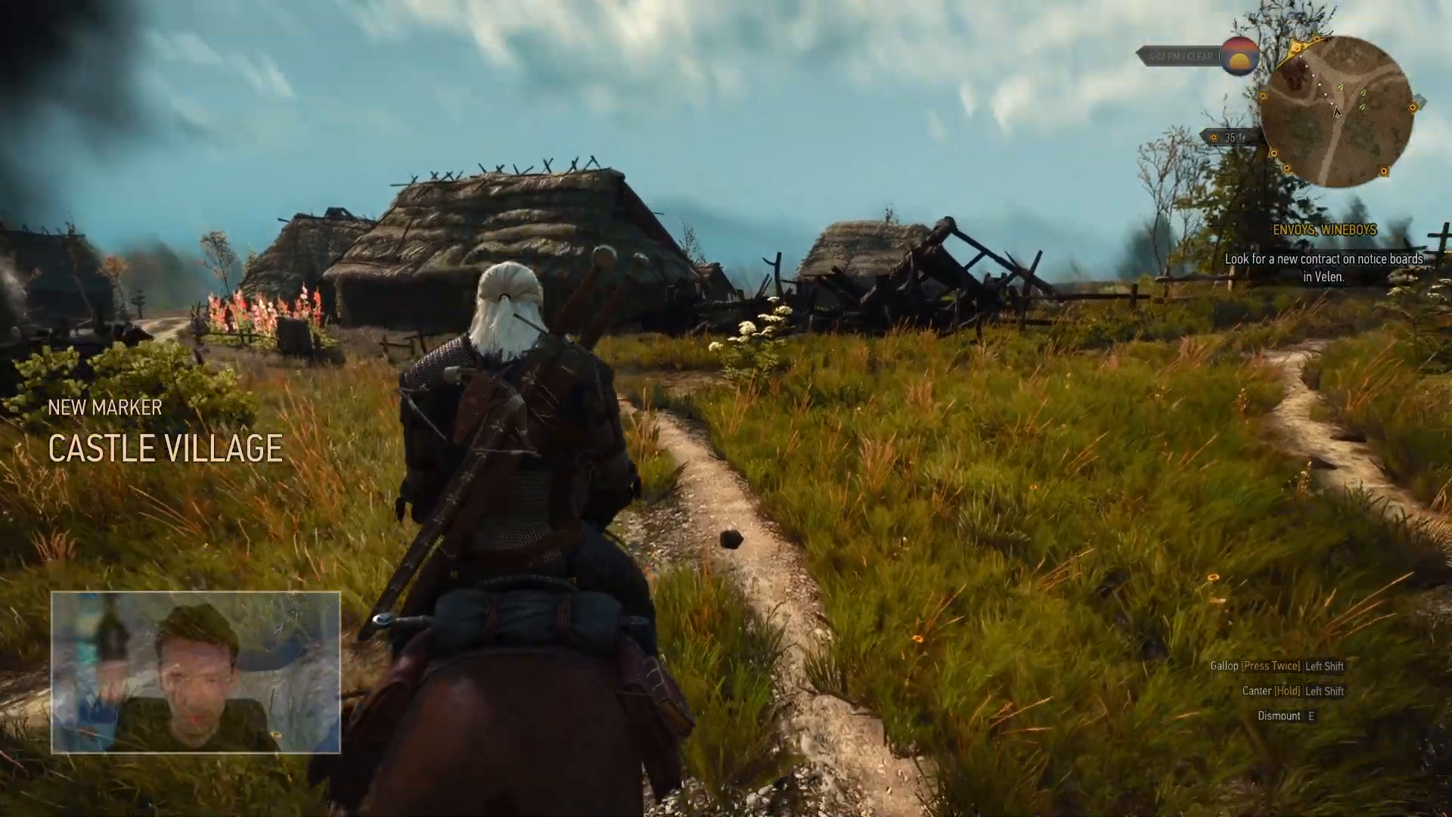
key("space")
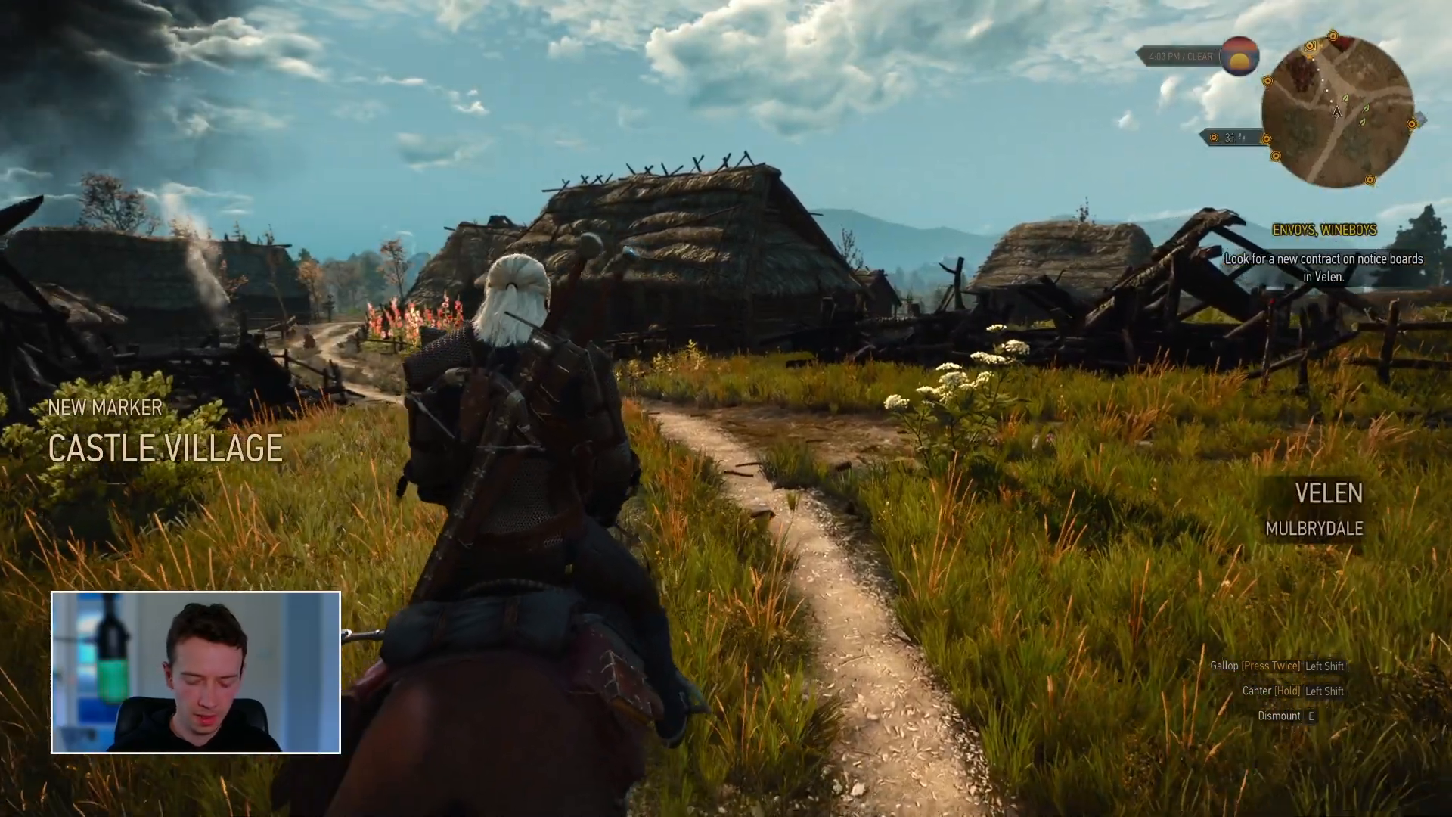
key("w")
key("d")
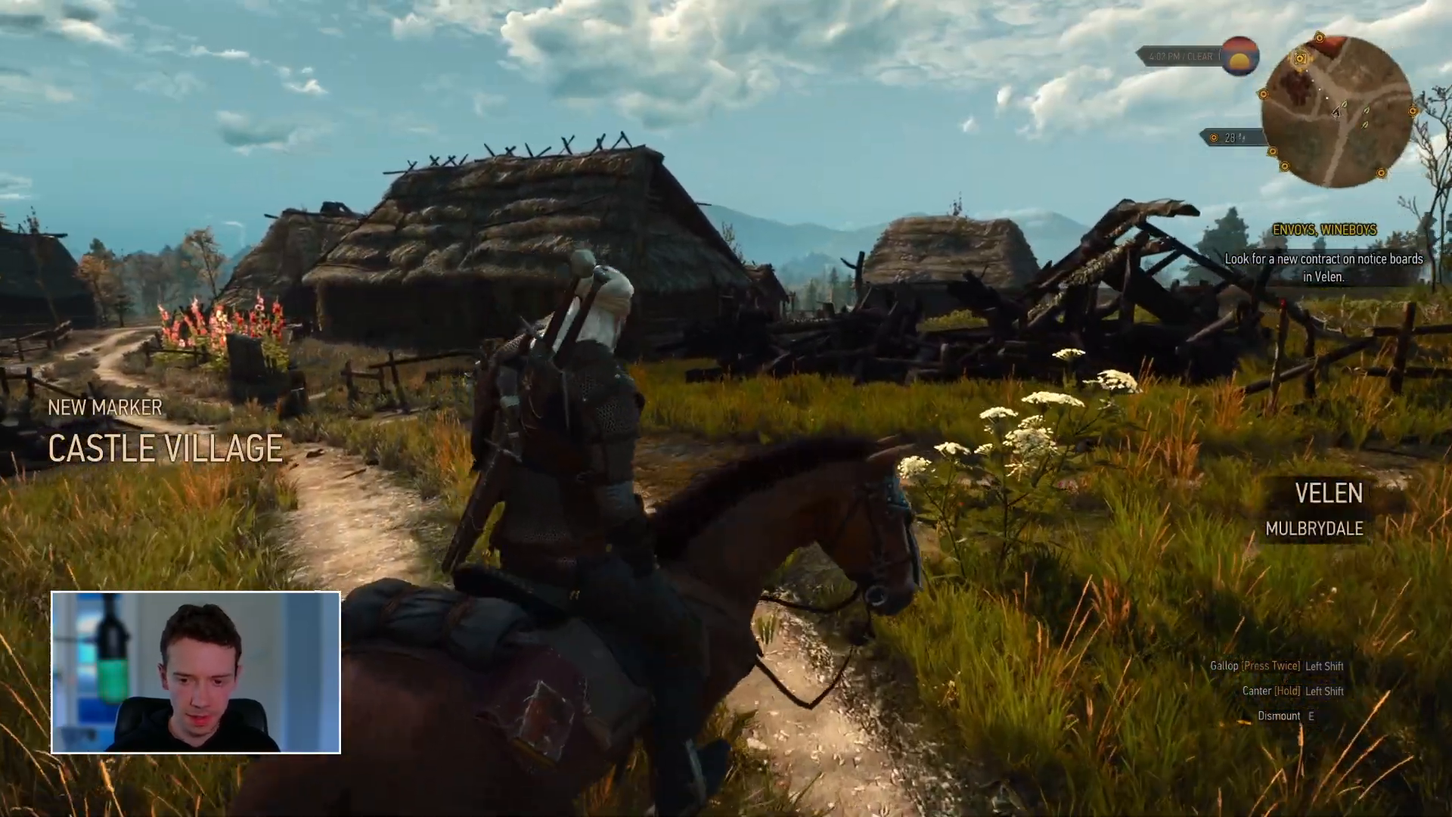
key("d")
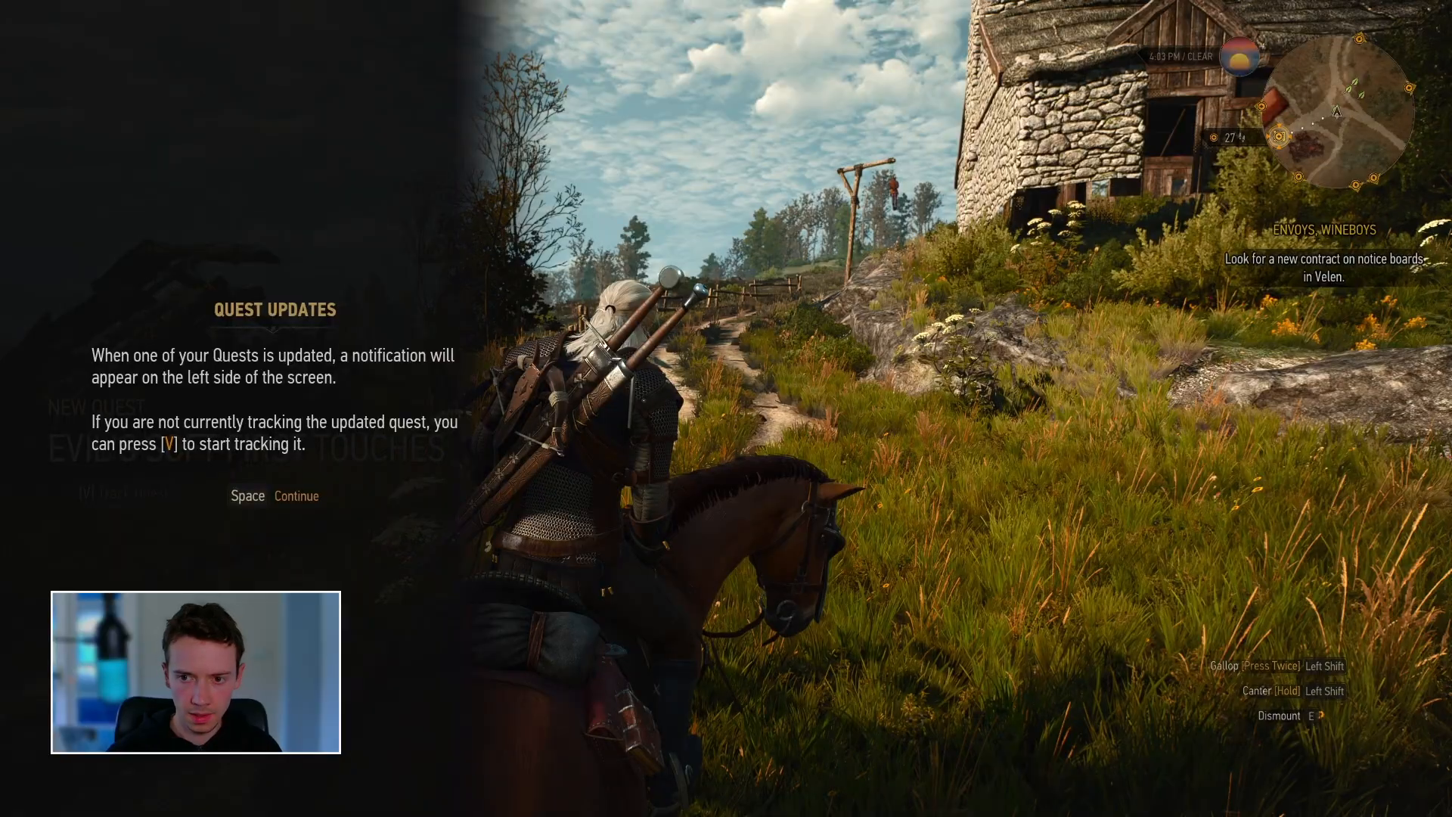
key("space")
key("d")
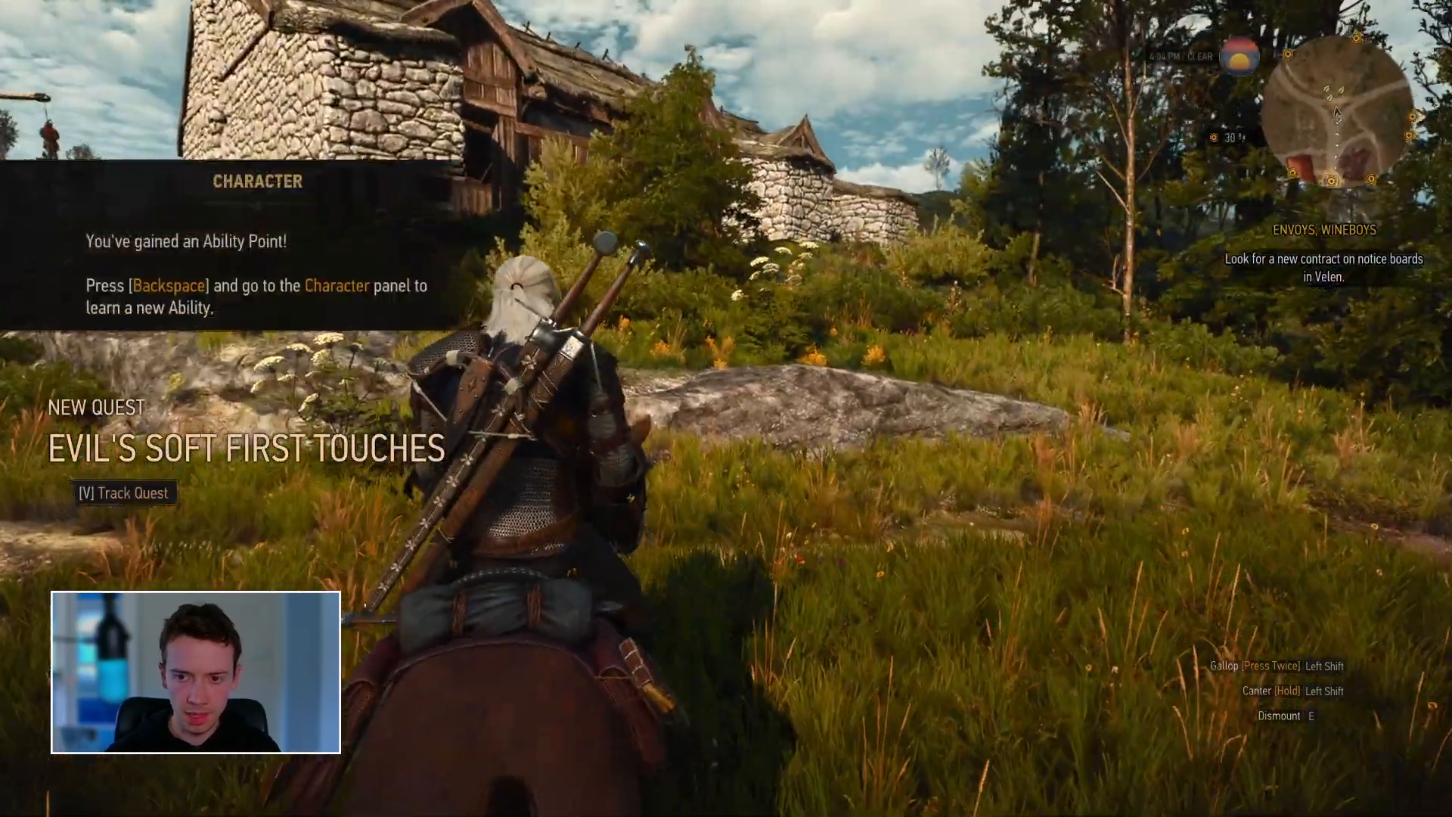
key("d")
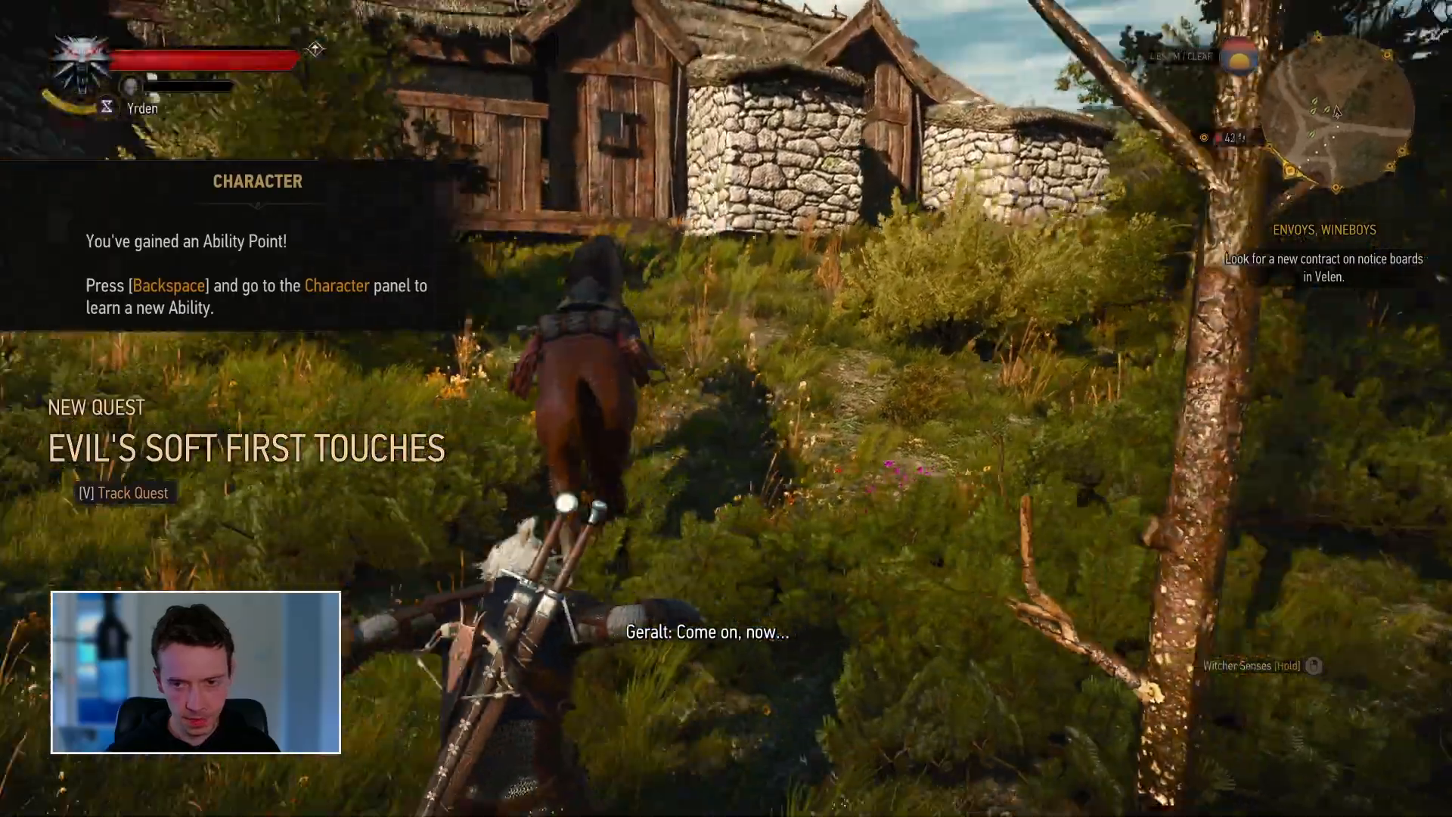
Walk past the horse and through the doorway into the custom house
key("w")
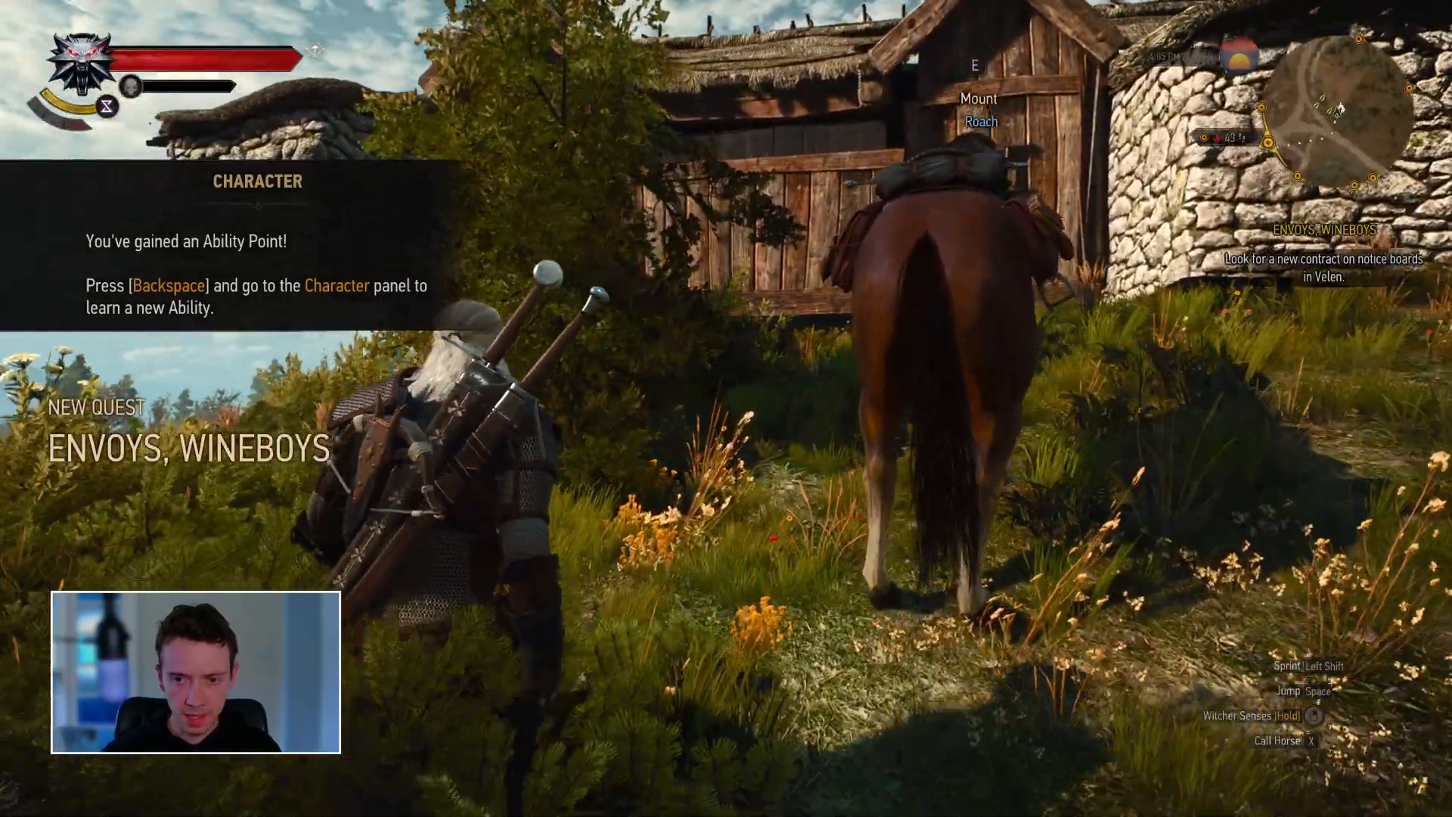
key("w")
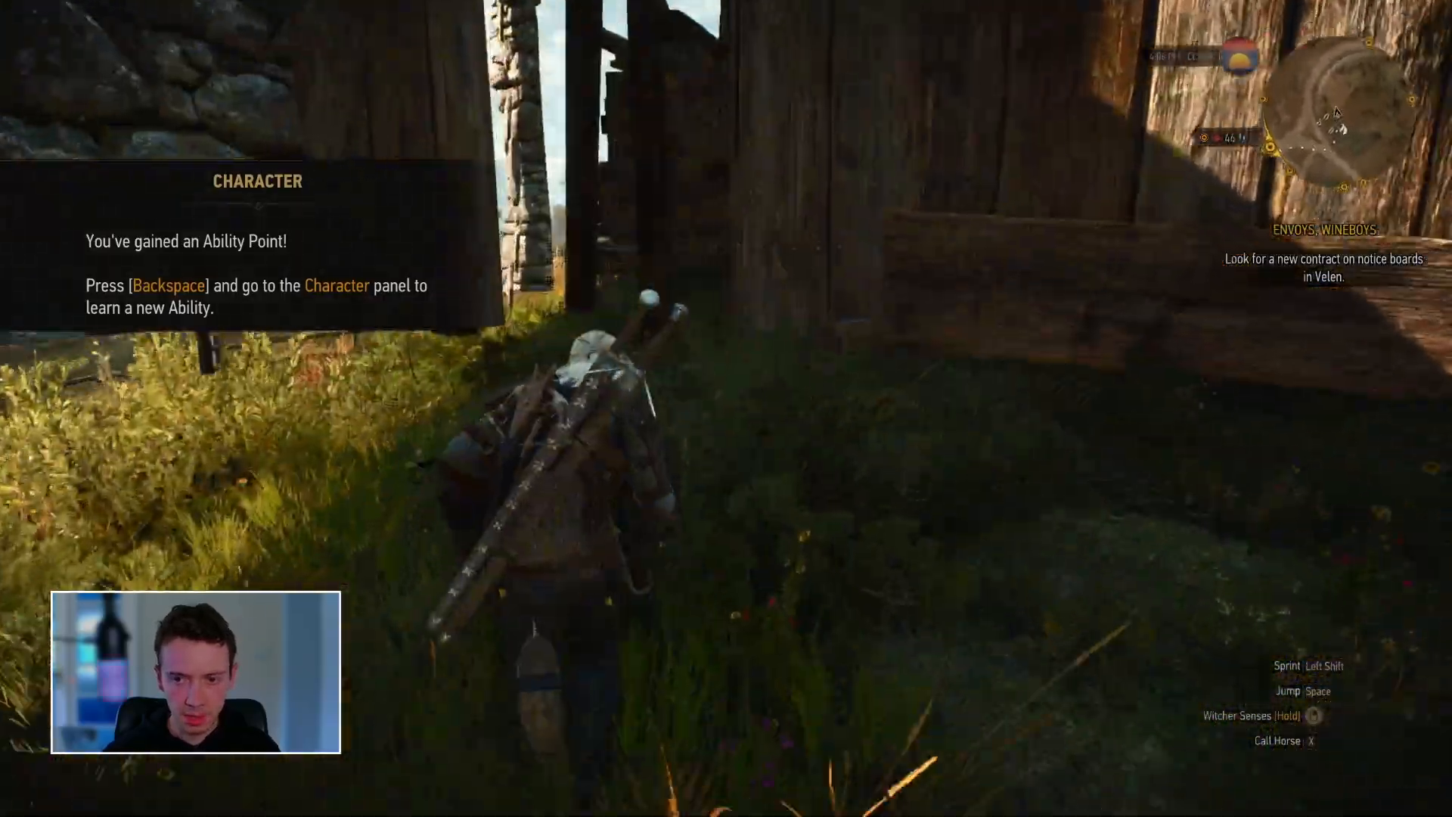
key("w")
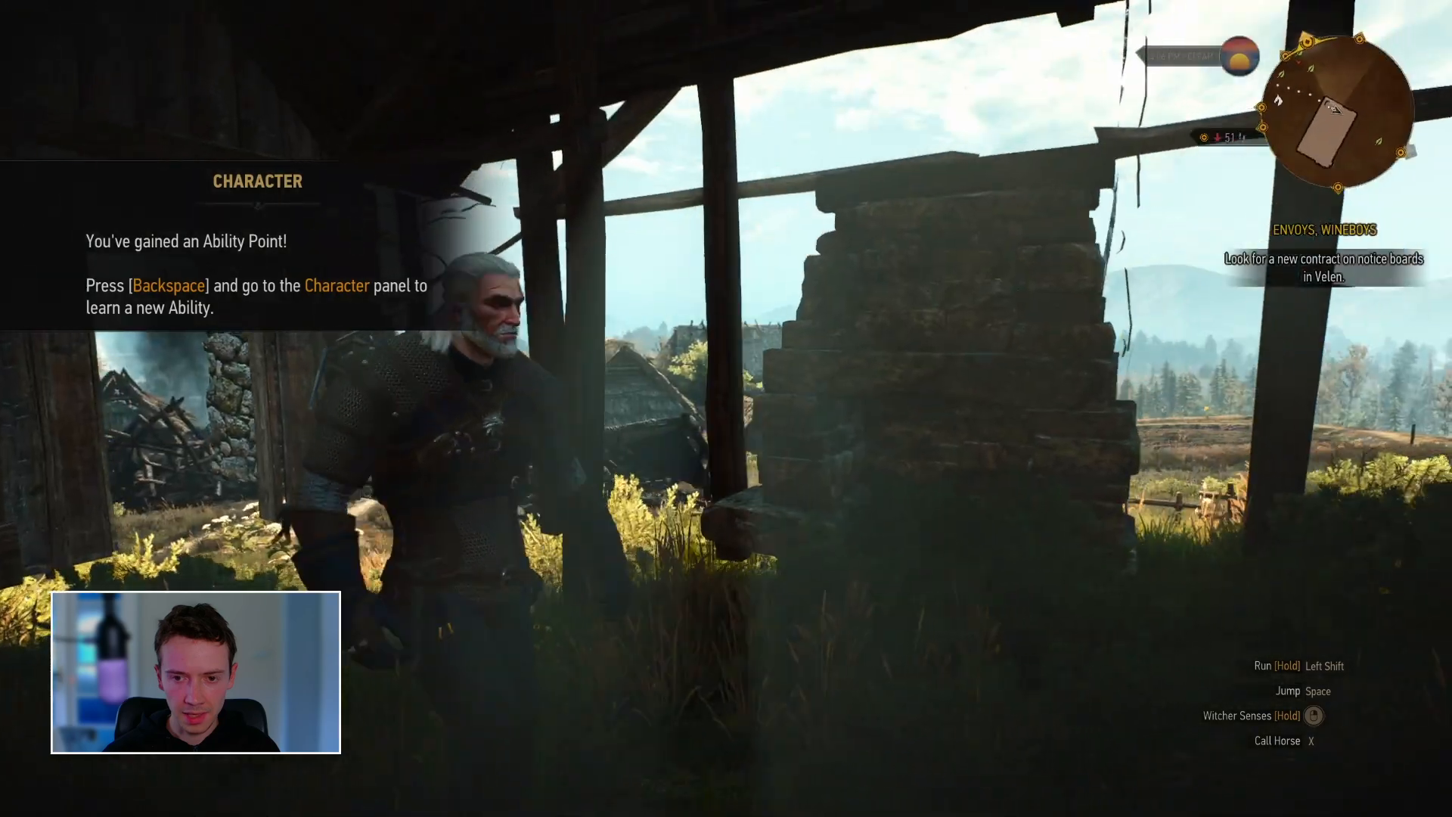
Walk around inside the custom house to examine its walls, roof, beams, openings and stone chimney in the game
key("w")
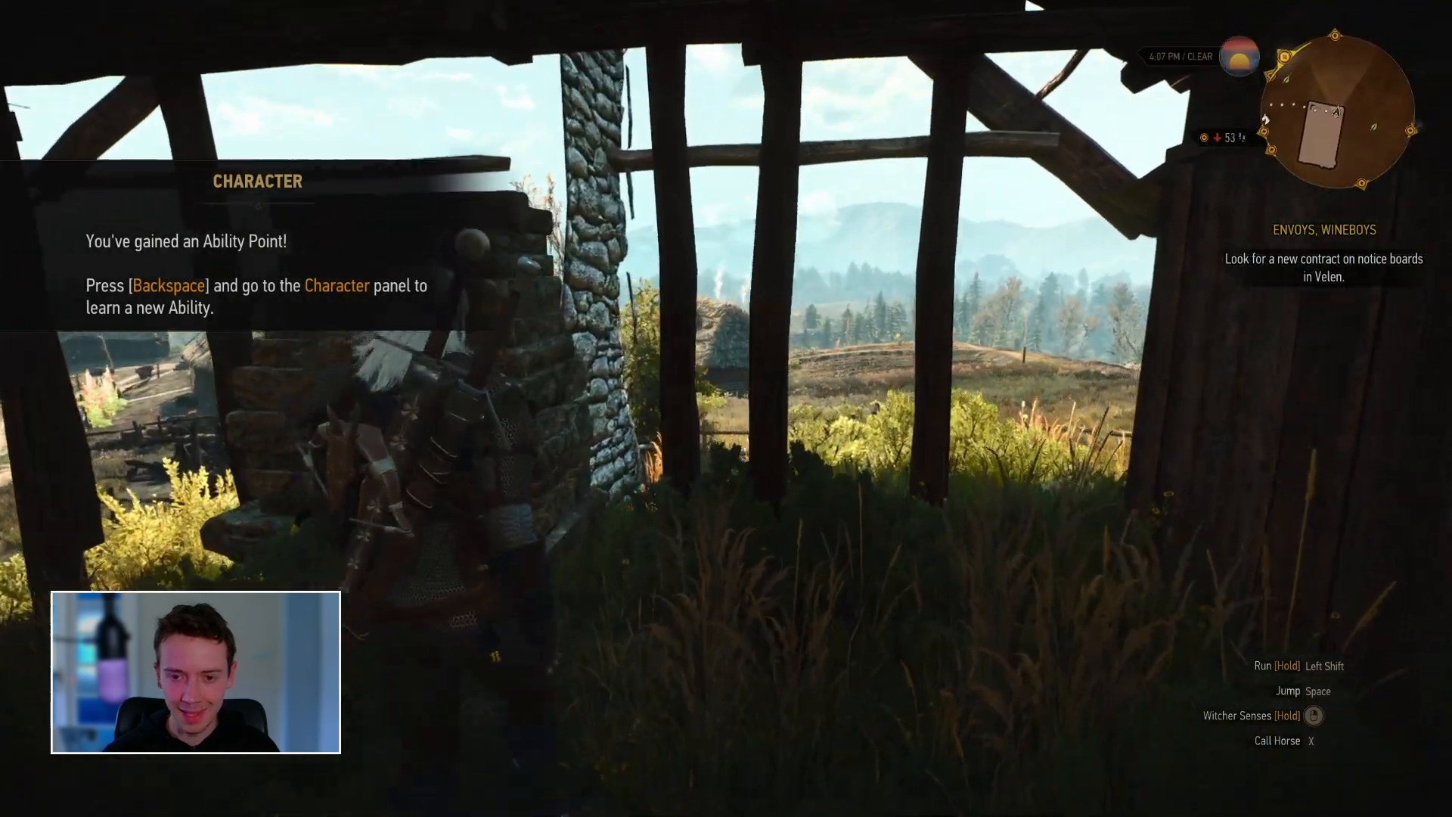
key("w")
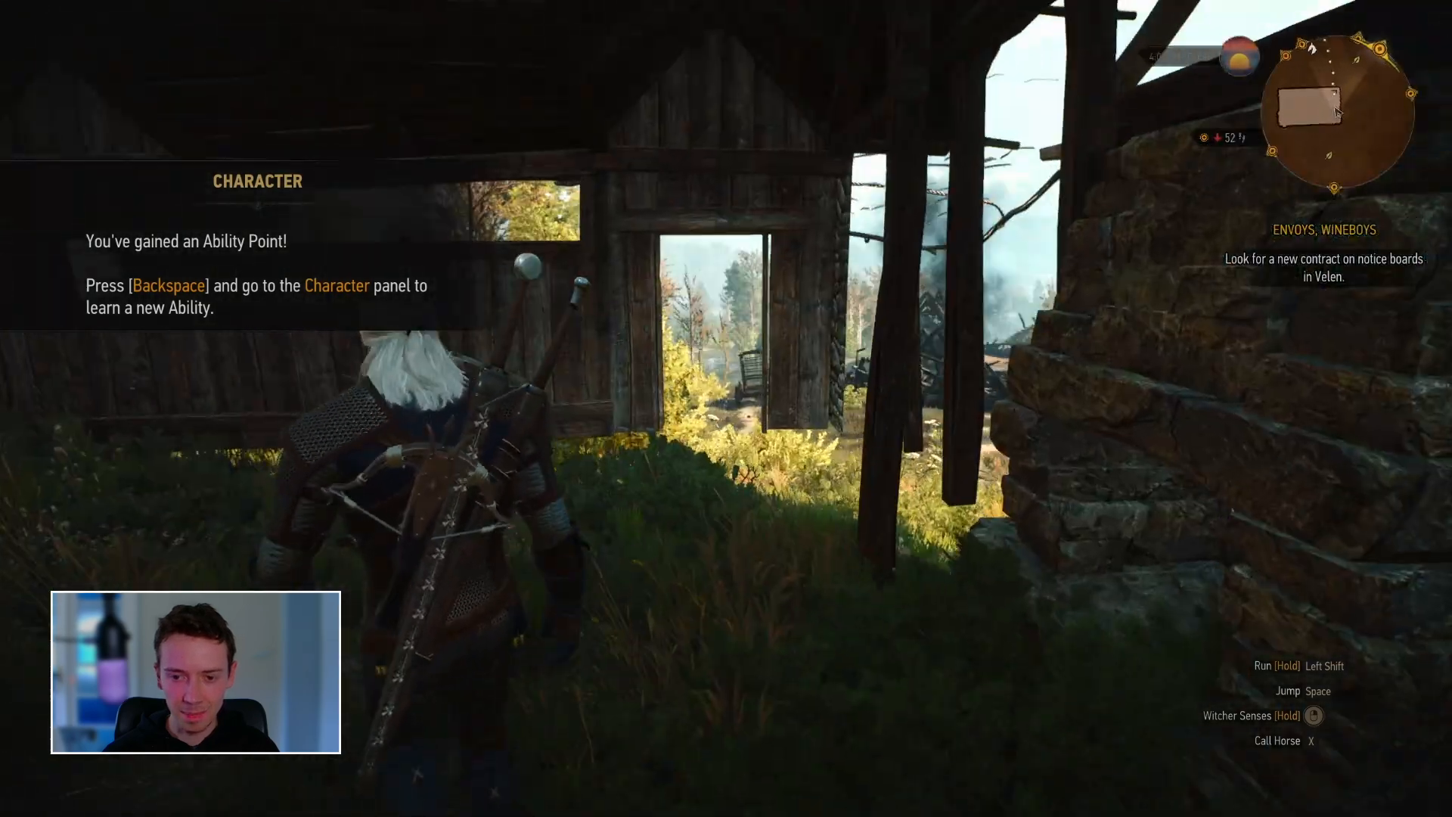
key("w")
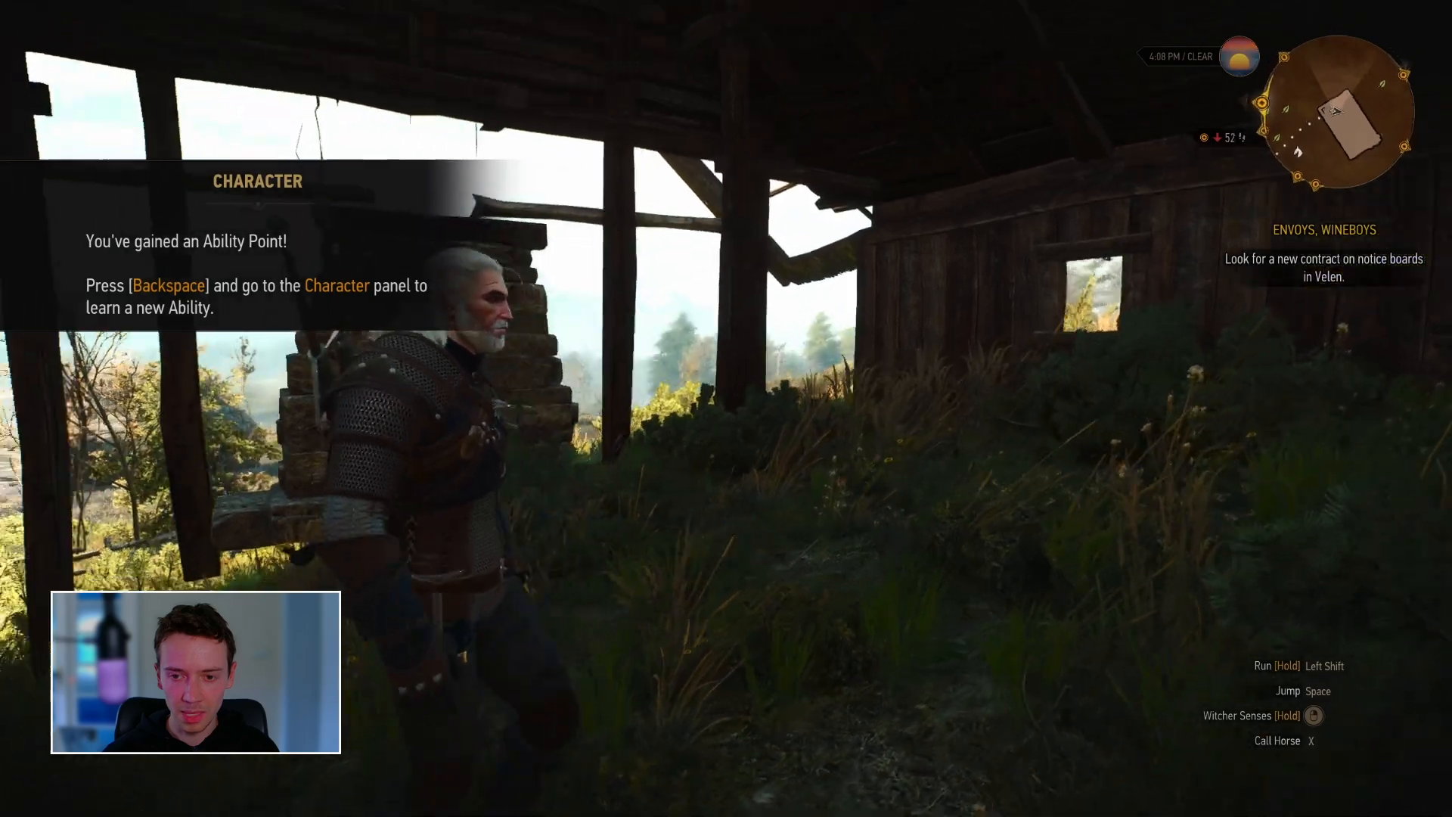
key("w")
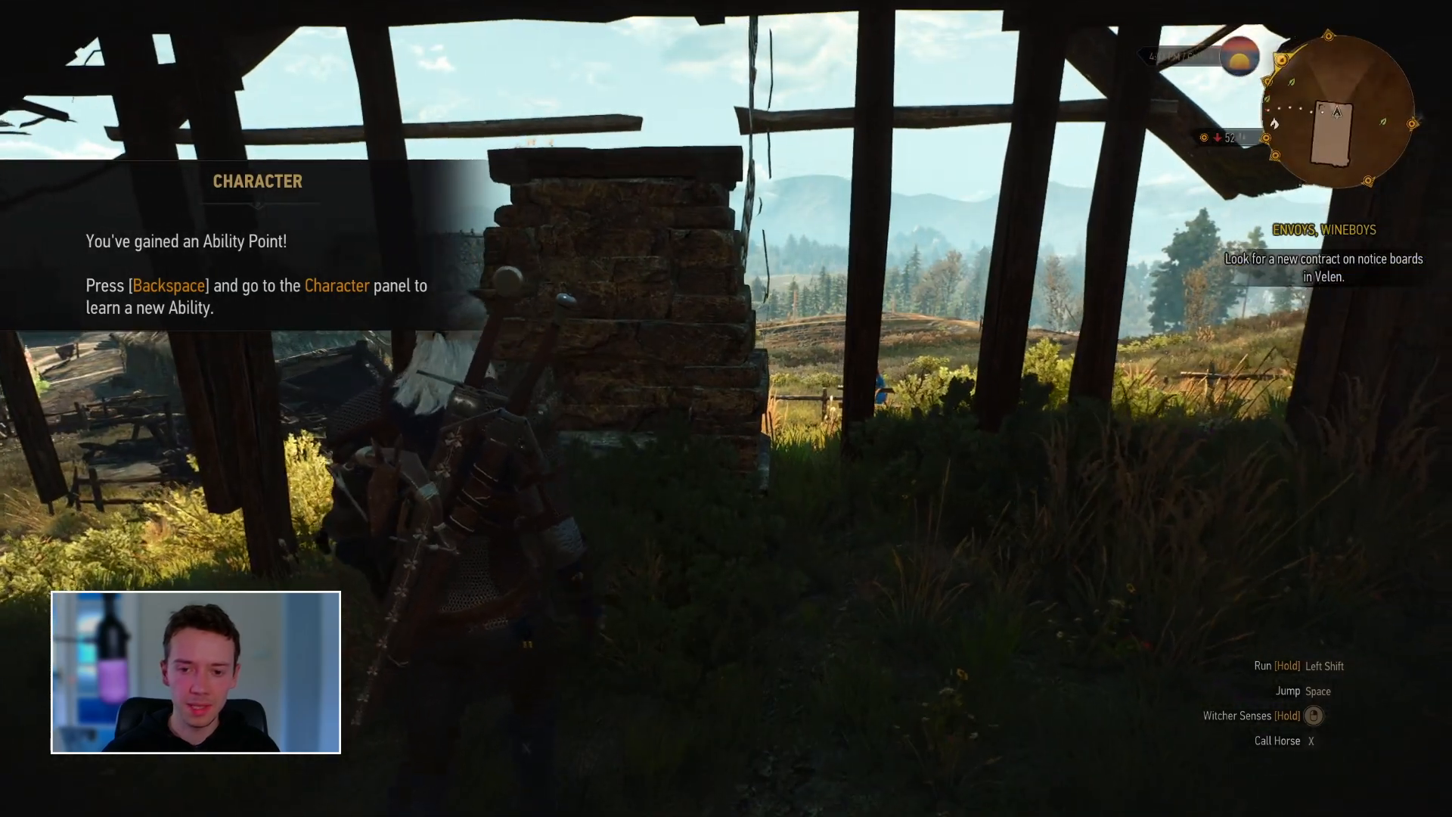
key("w")
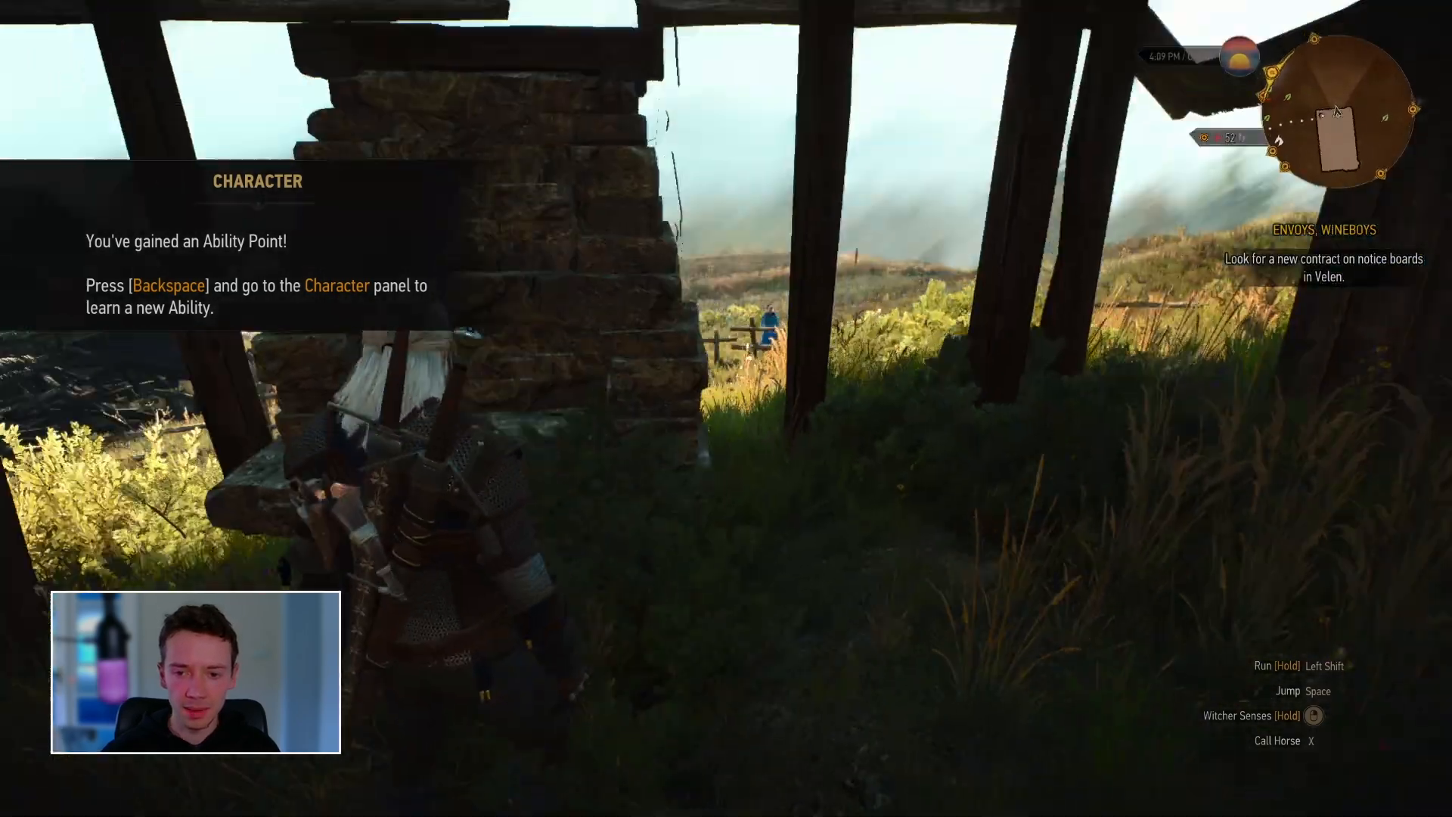
key("s")
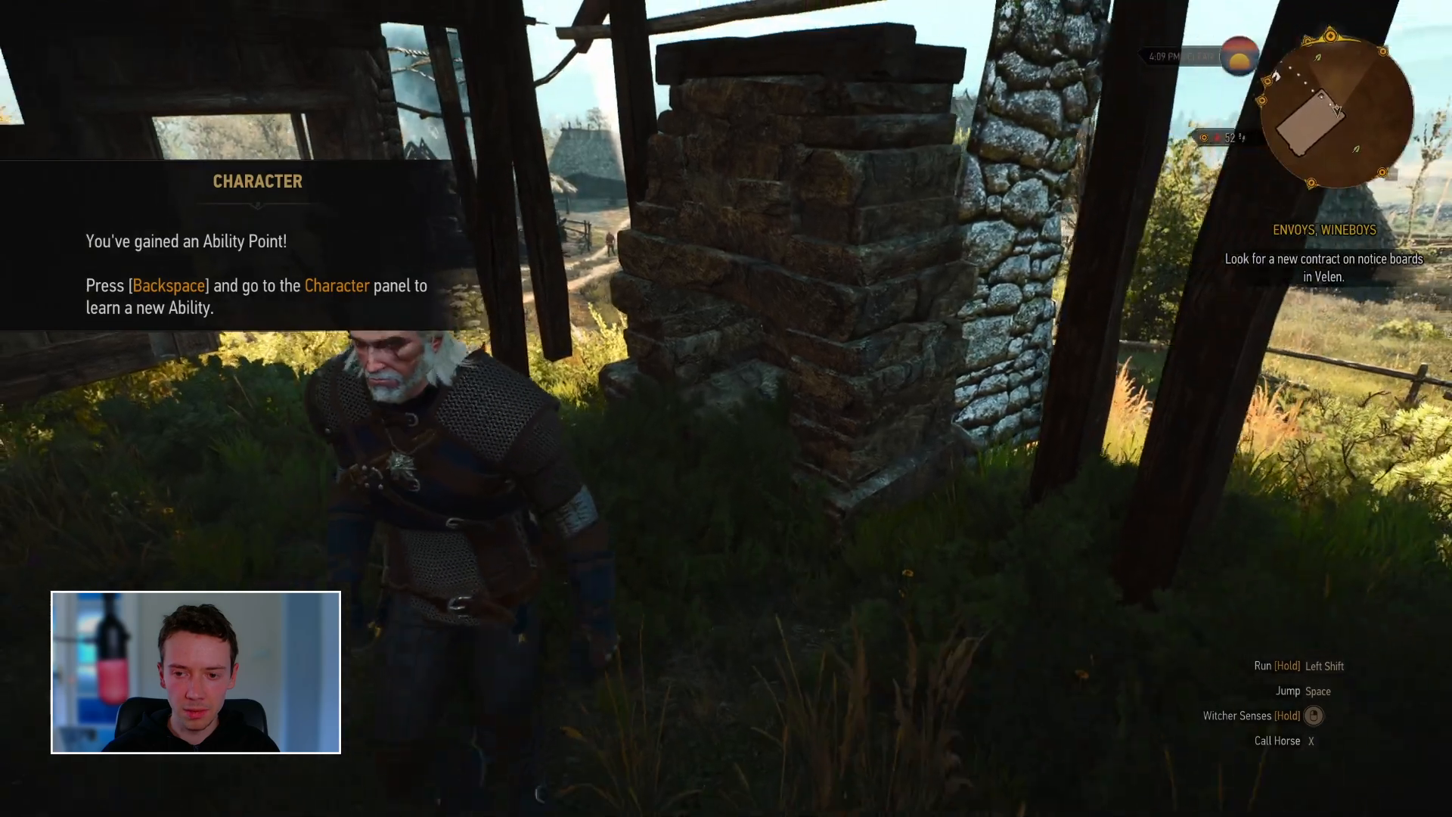
key("w")
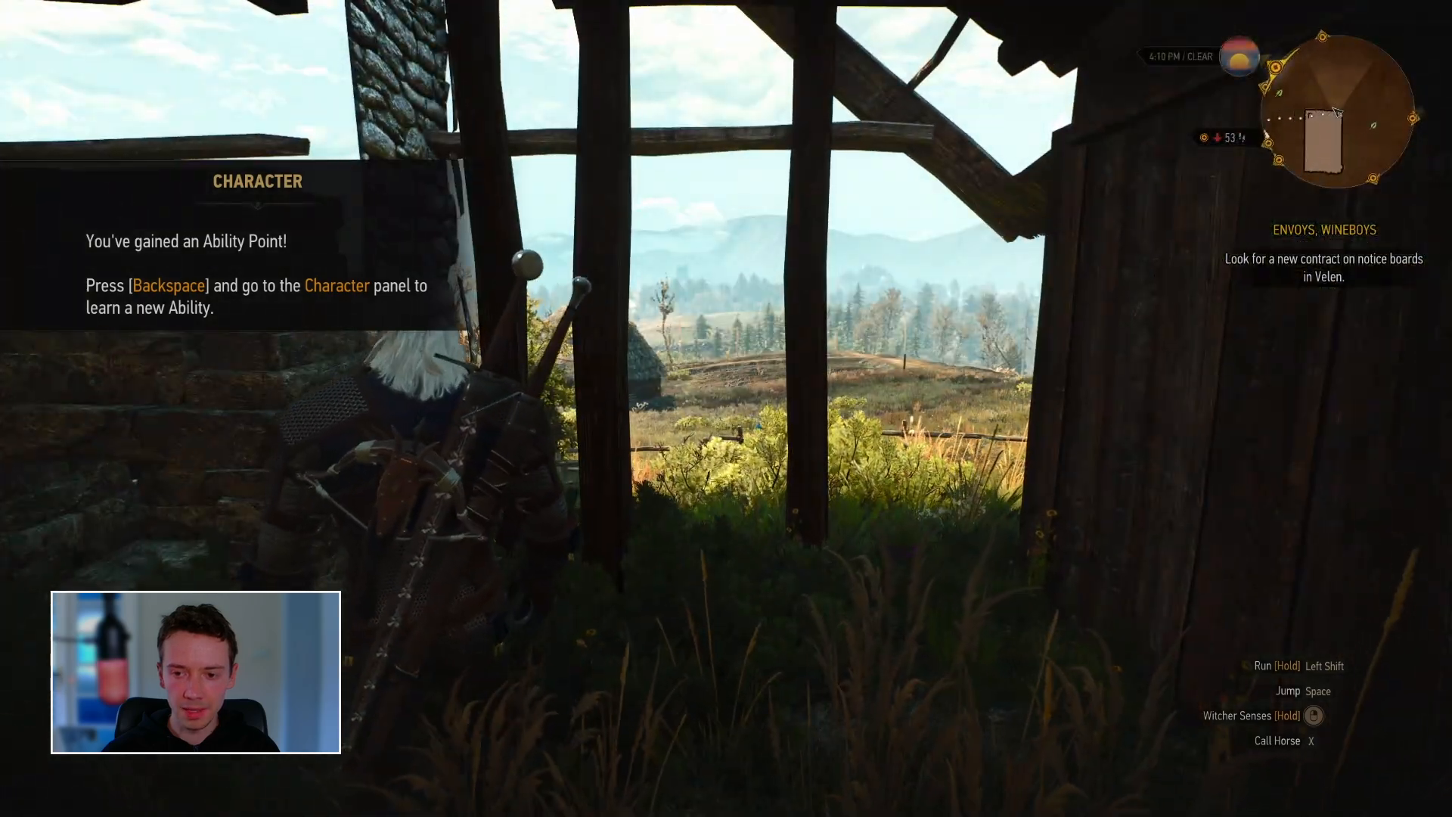
key("w")
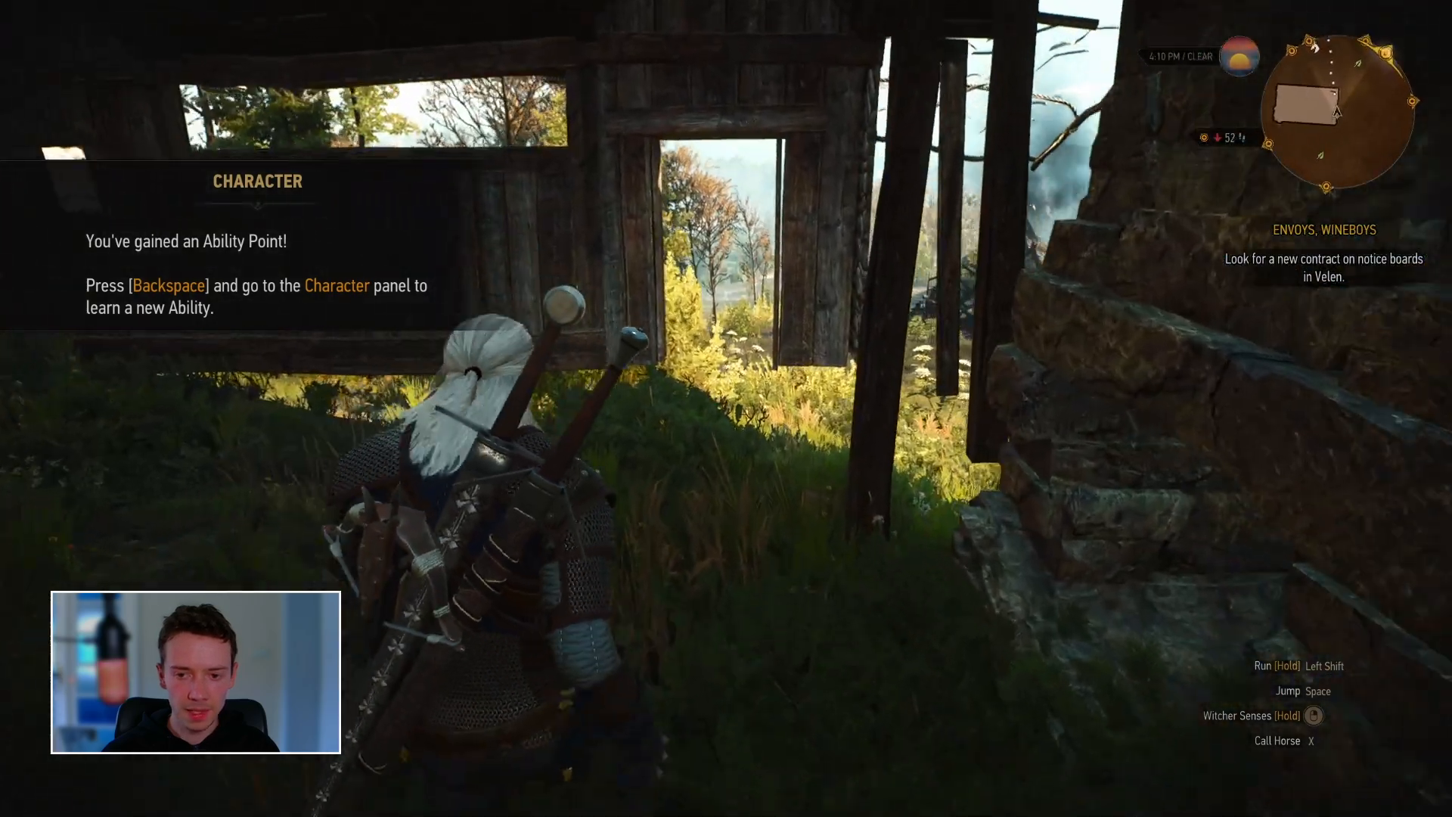
key("w")
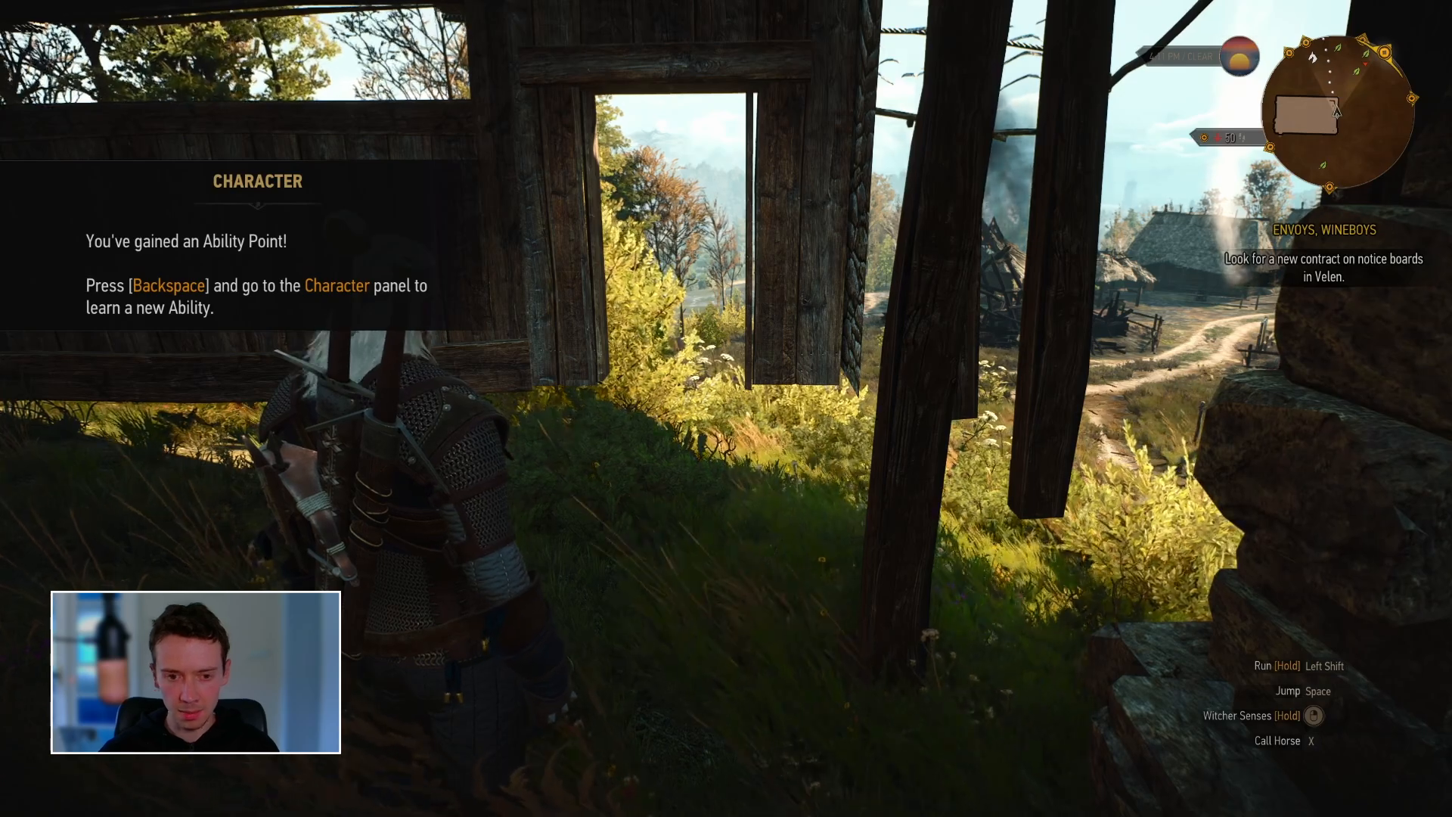
Quit the running game without saving the progress
key("Escape")
left_click(286, 539)
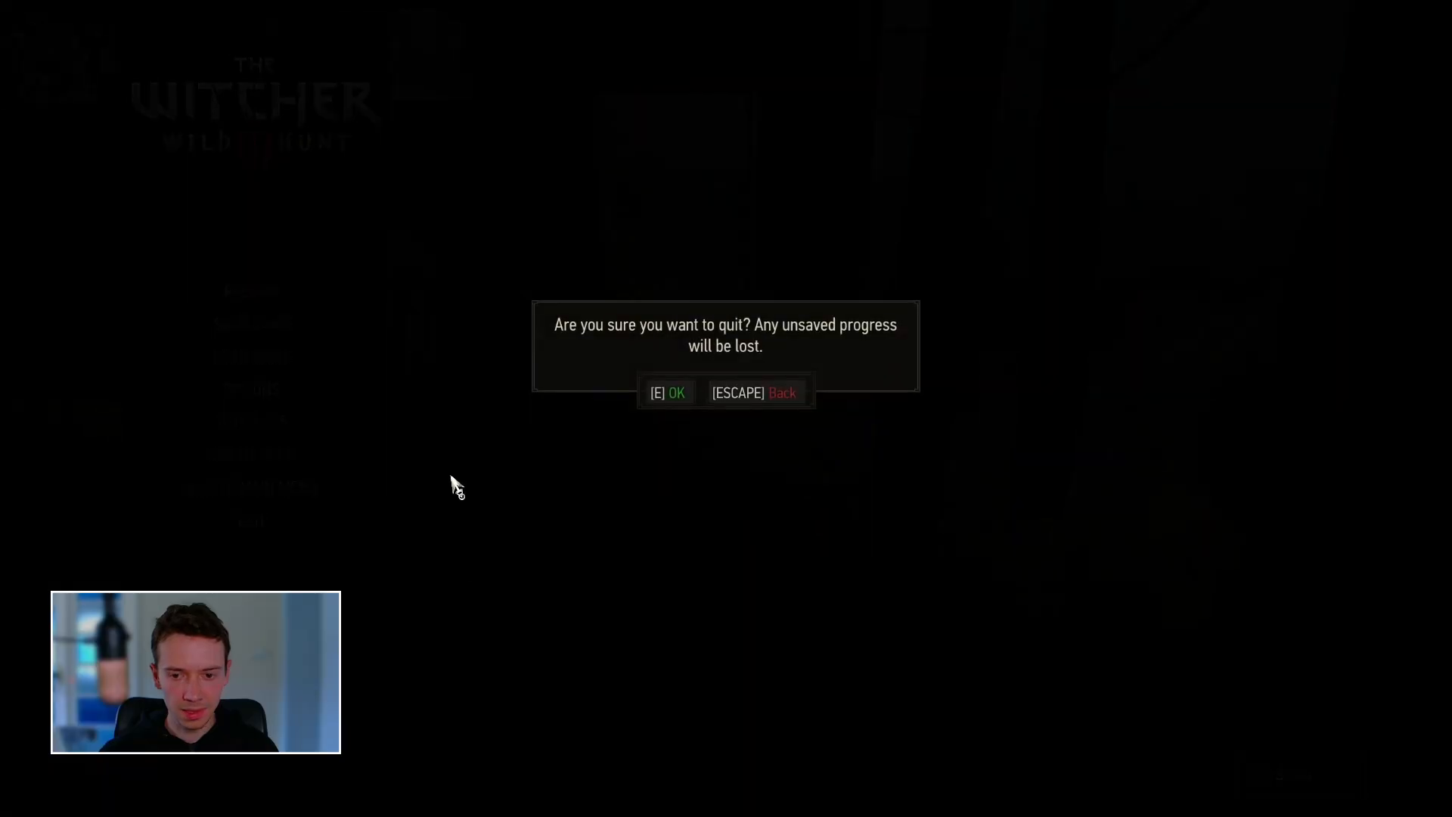
left_click(663, 390)
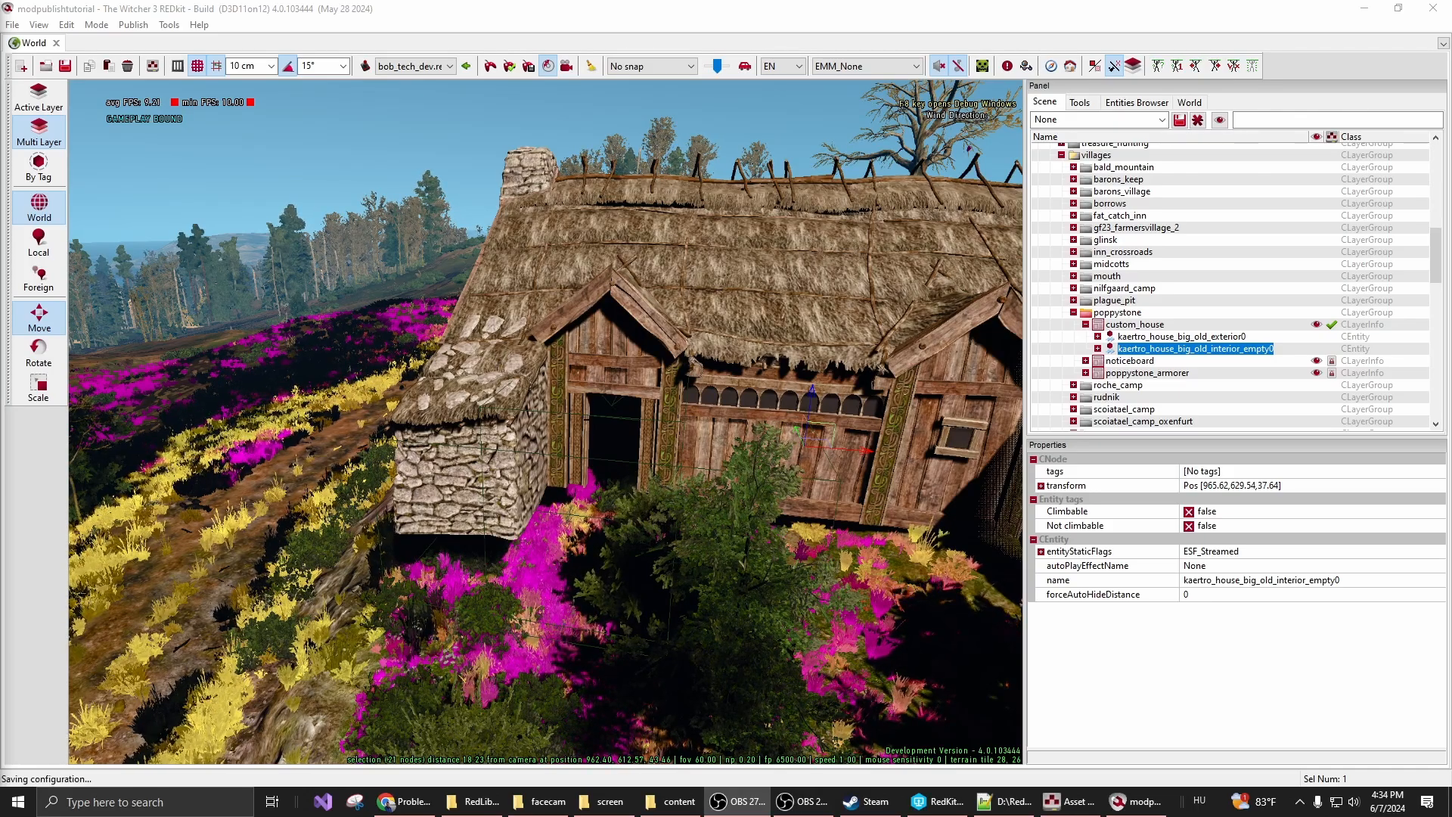
Switch to the REDkit editor and examine the front and doorway of the custom house in the world view
right_click_drag(742, 505, 521, 301)
key("w")
key("w")
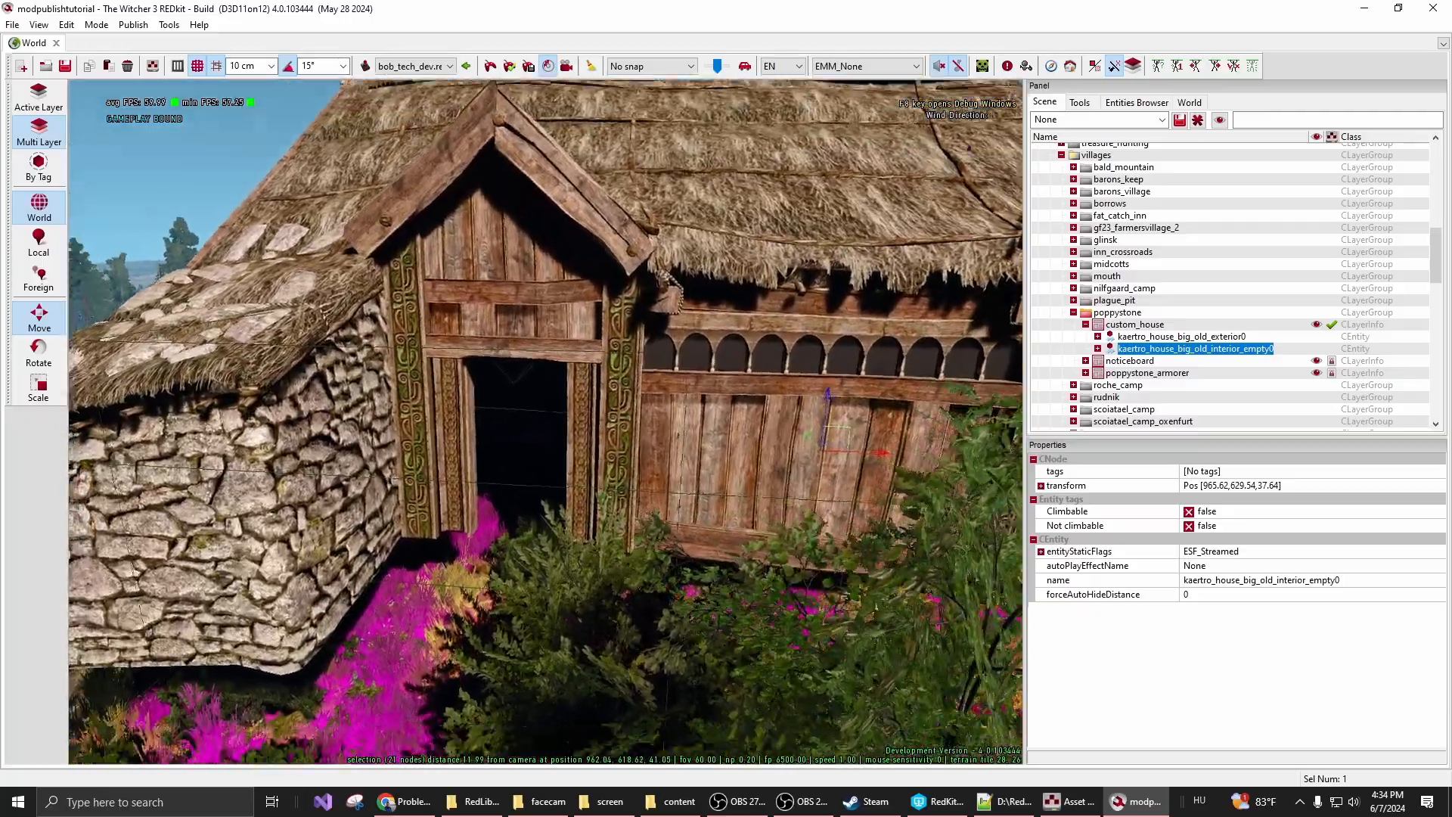
key("shift+w")
key("s")
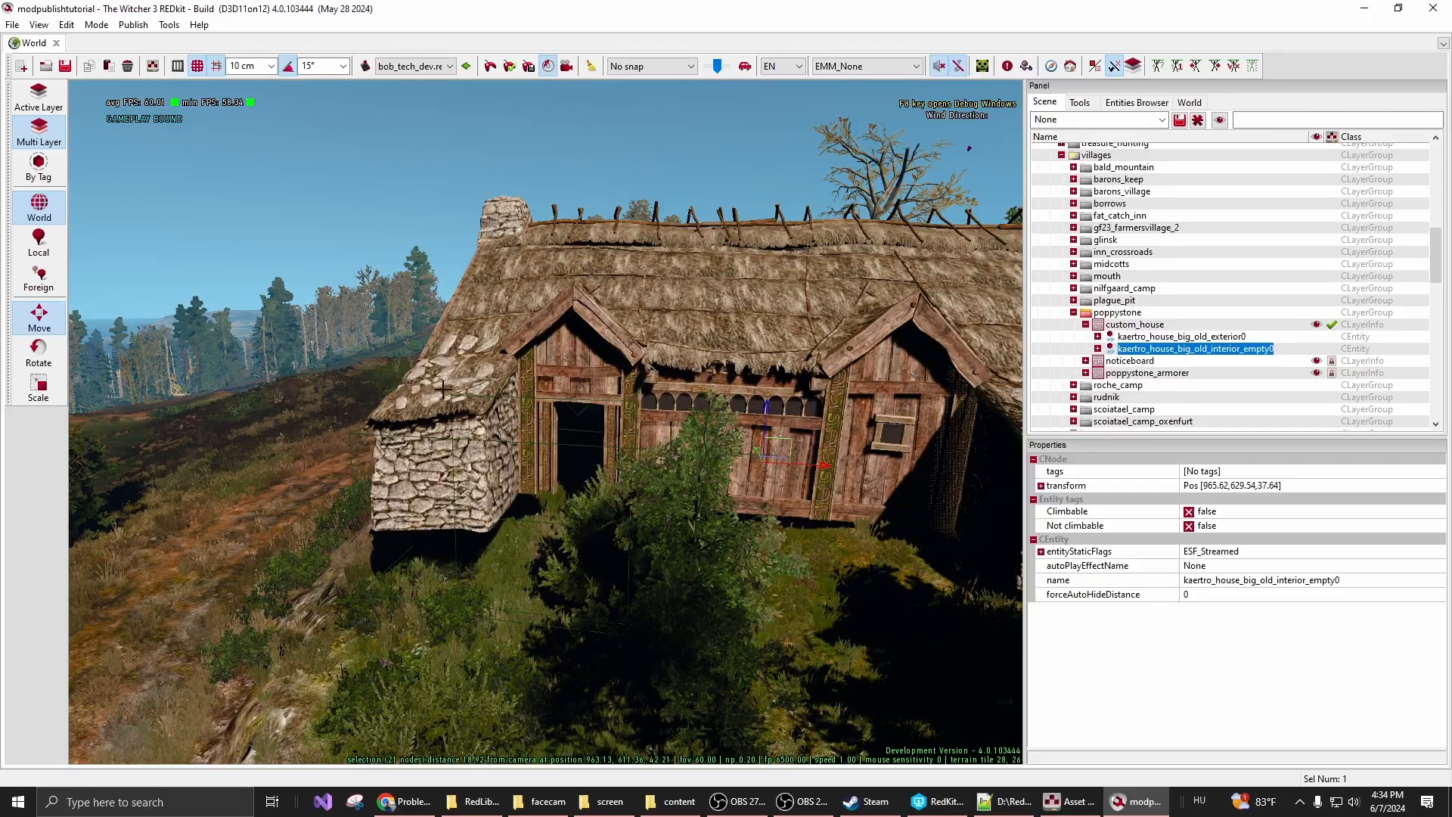
View the whole front of the custom house and compare its exterior and interior entities by selecting them alternately
key("shift+a")
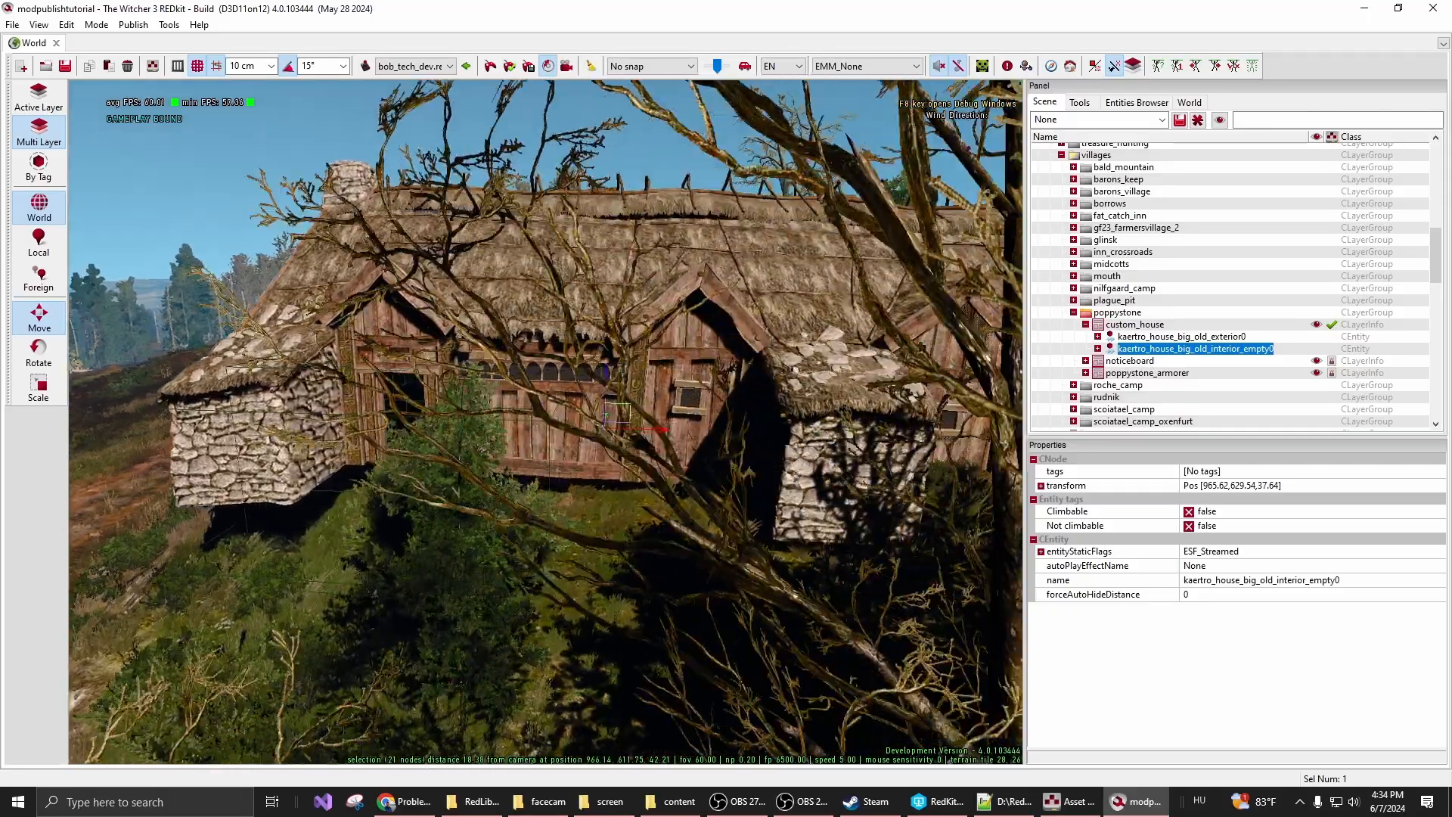
key("shift+s")
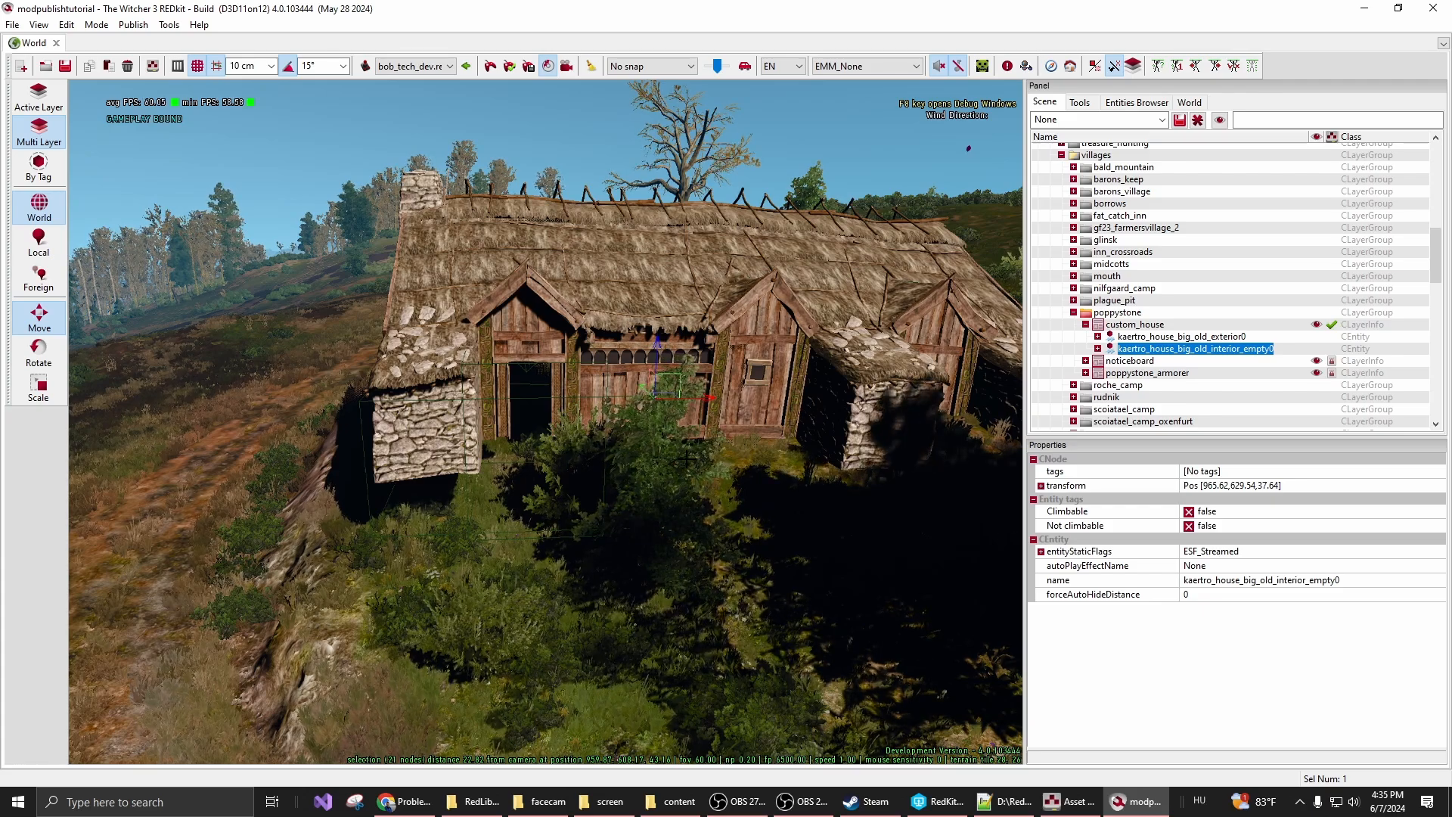
left_click(1223, 338)
left_click(1225, 350)
left_click(1223, 338)
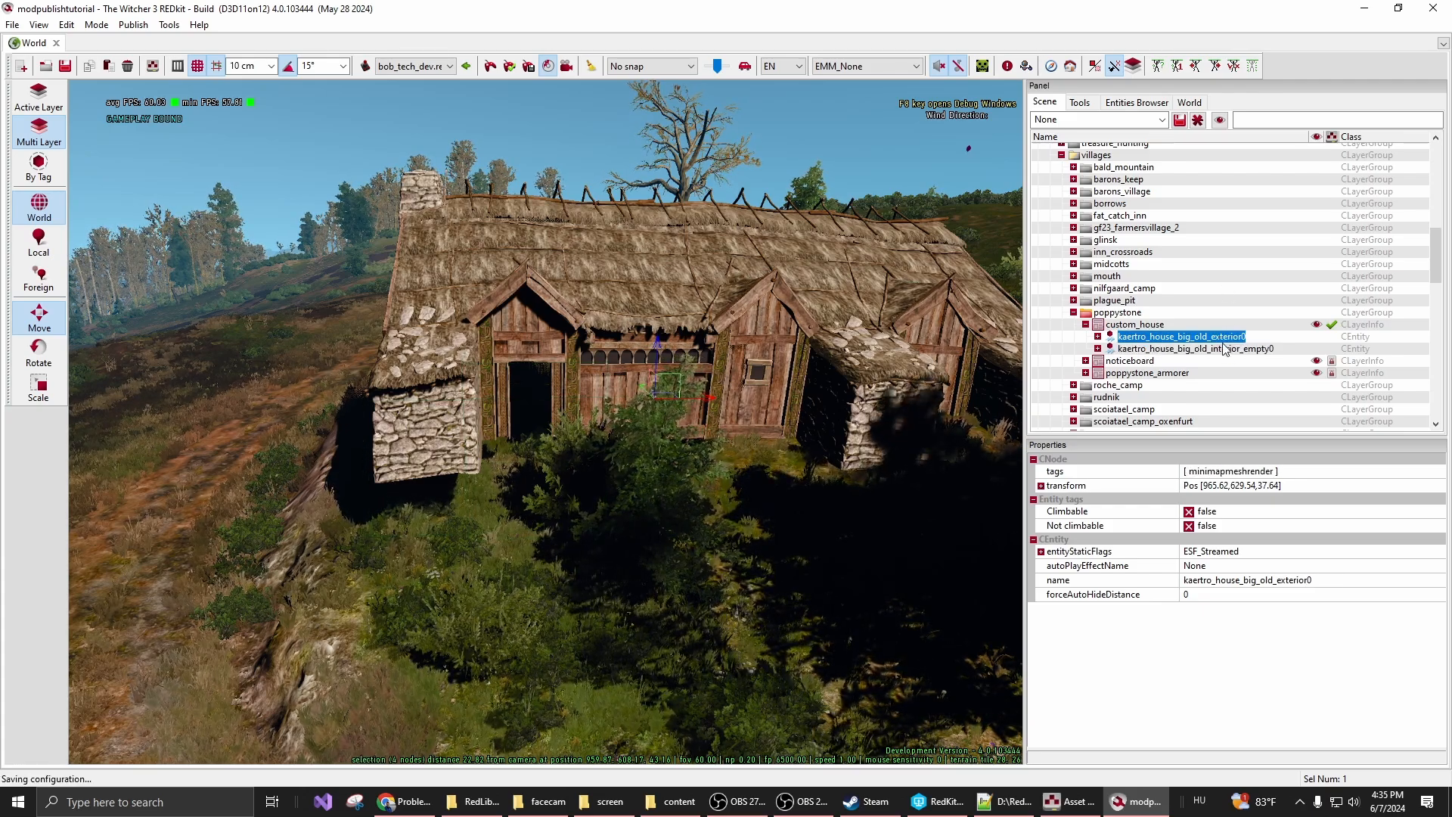
left_click(1228, 351)
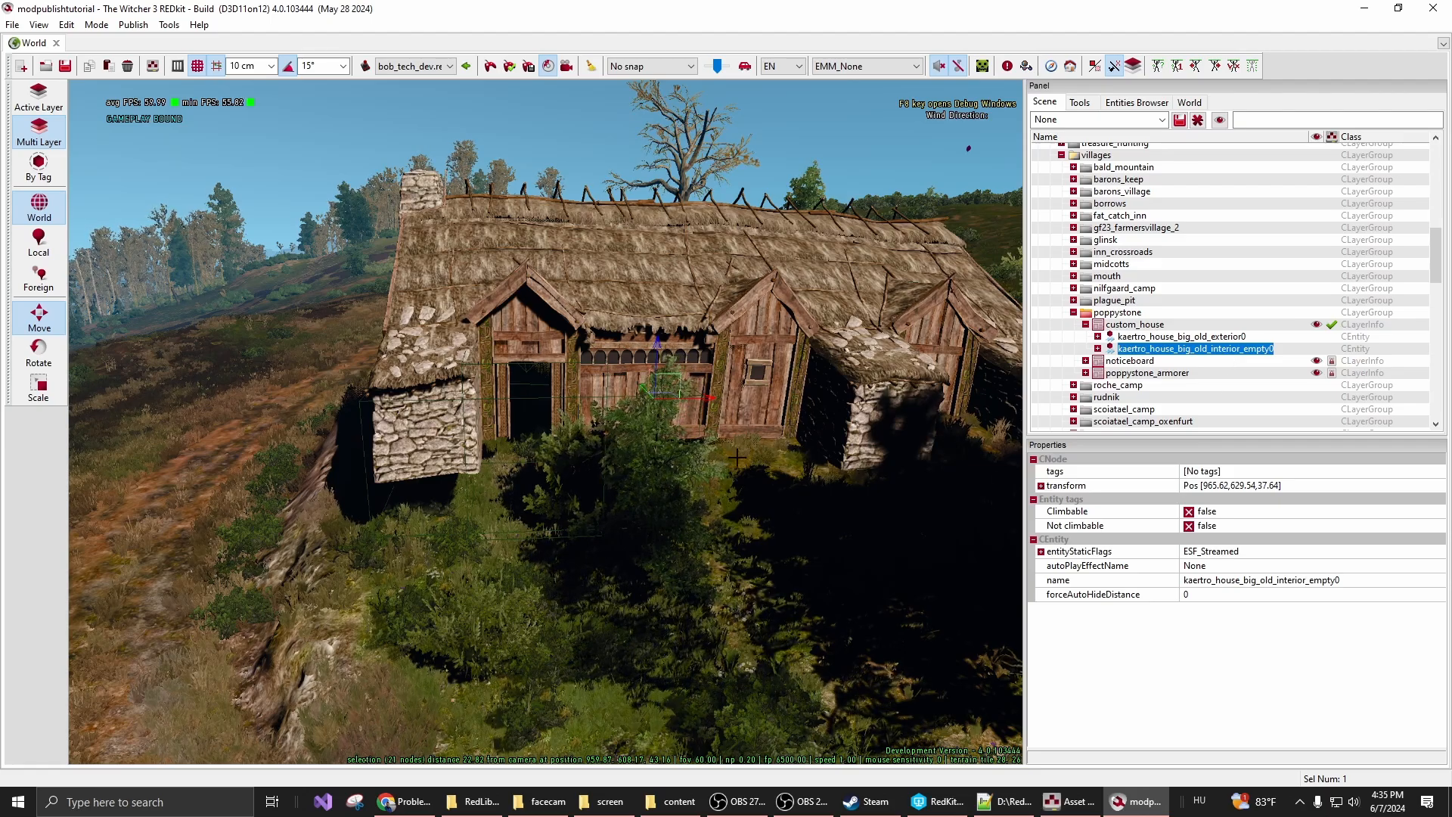
Examine the front wall, doorway, stone annex and roof of the custom house from closer and farther viewpoints
left_click_drag(701, 508, 443, 477)
key("d")
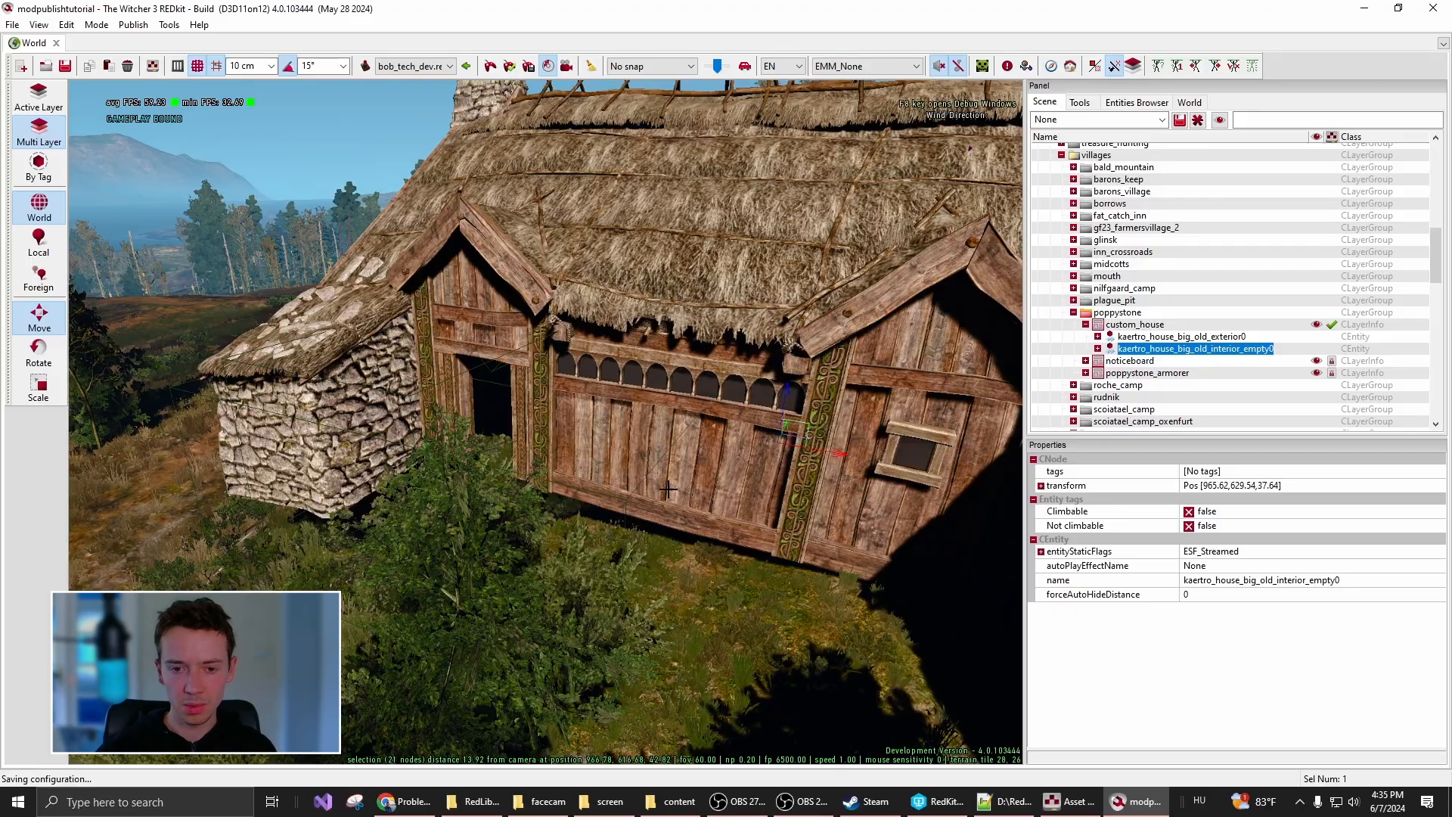
right_click_drag(606, 423, 674, 406)
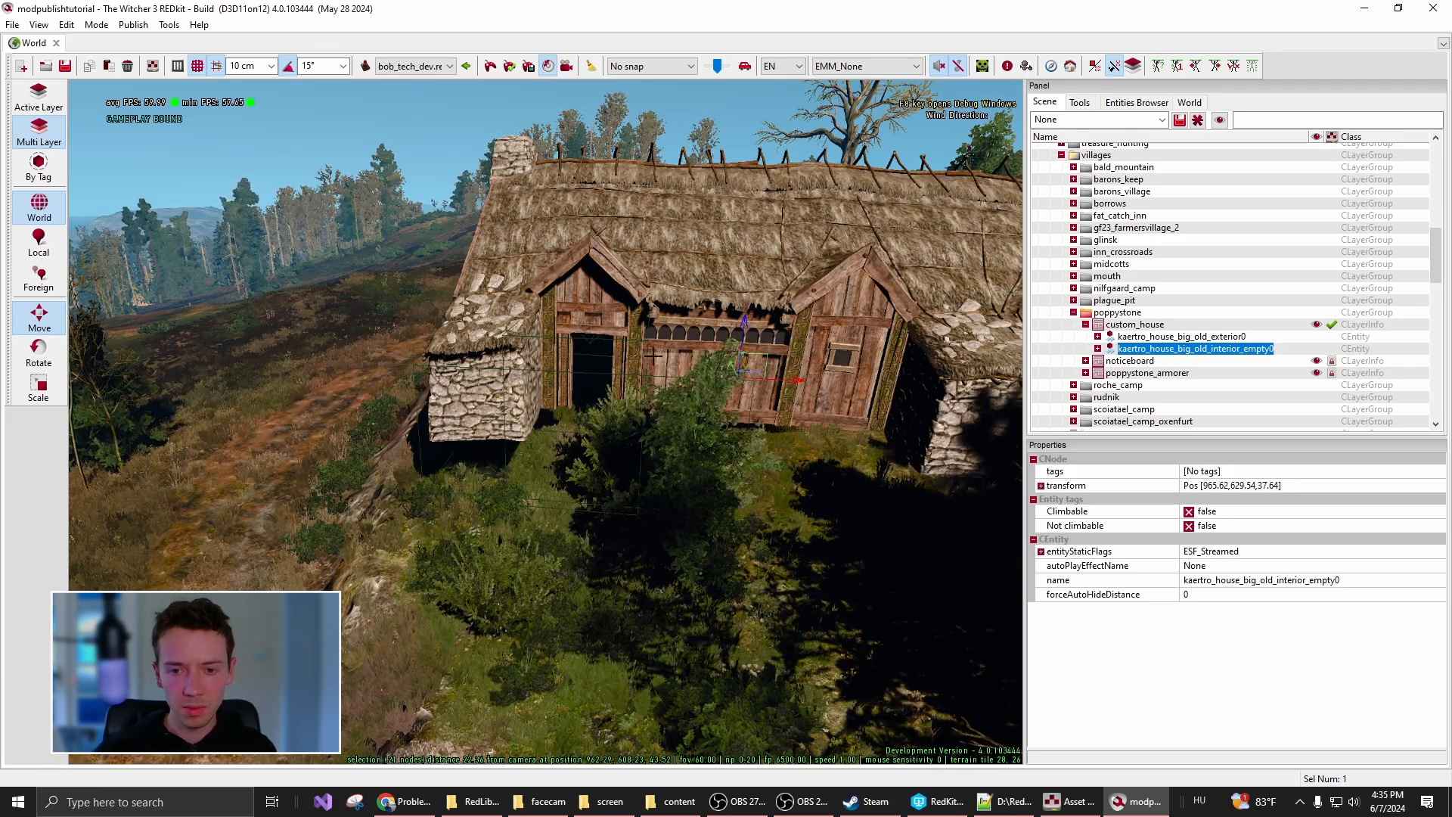
right_click_drag(676, 519, 694, 499)
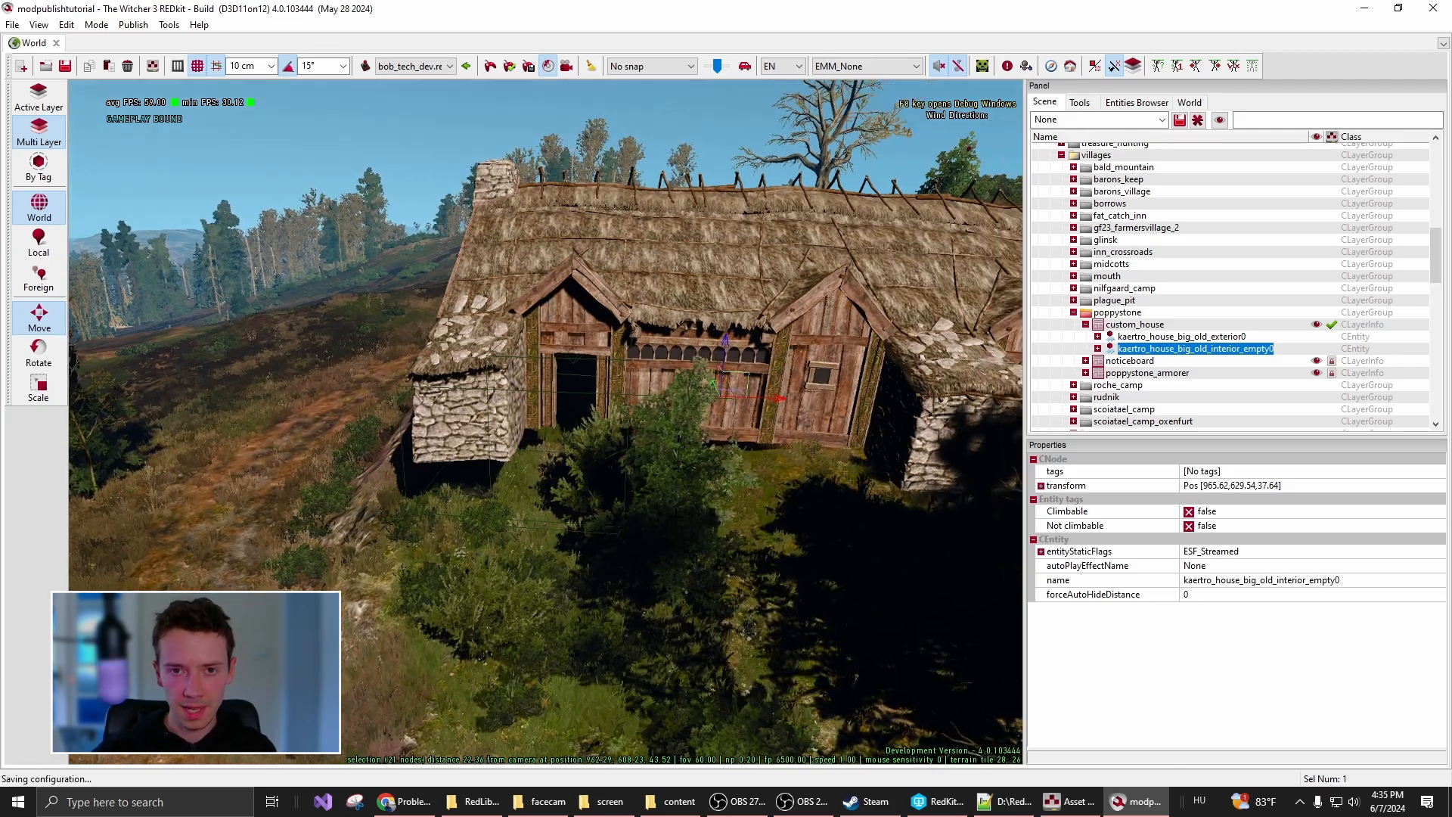
key("shift+w")
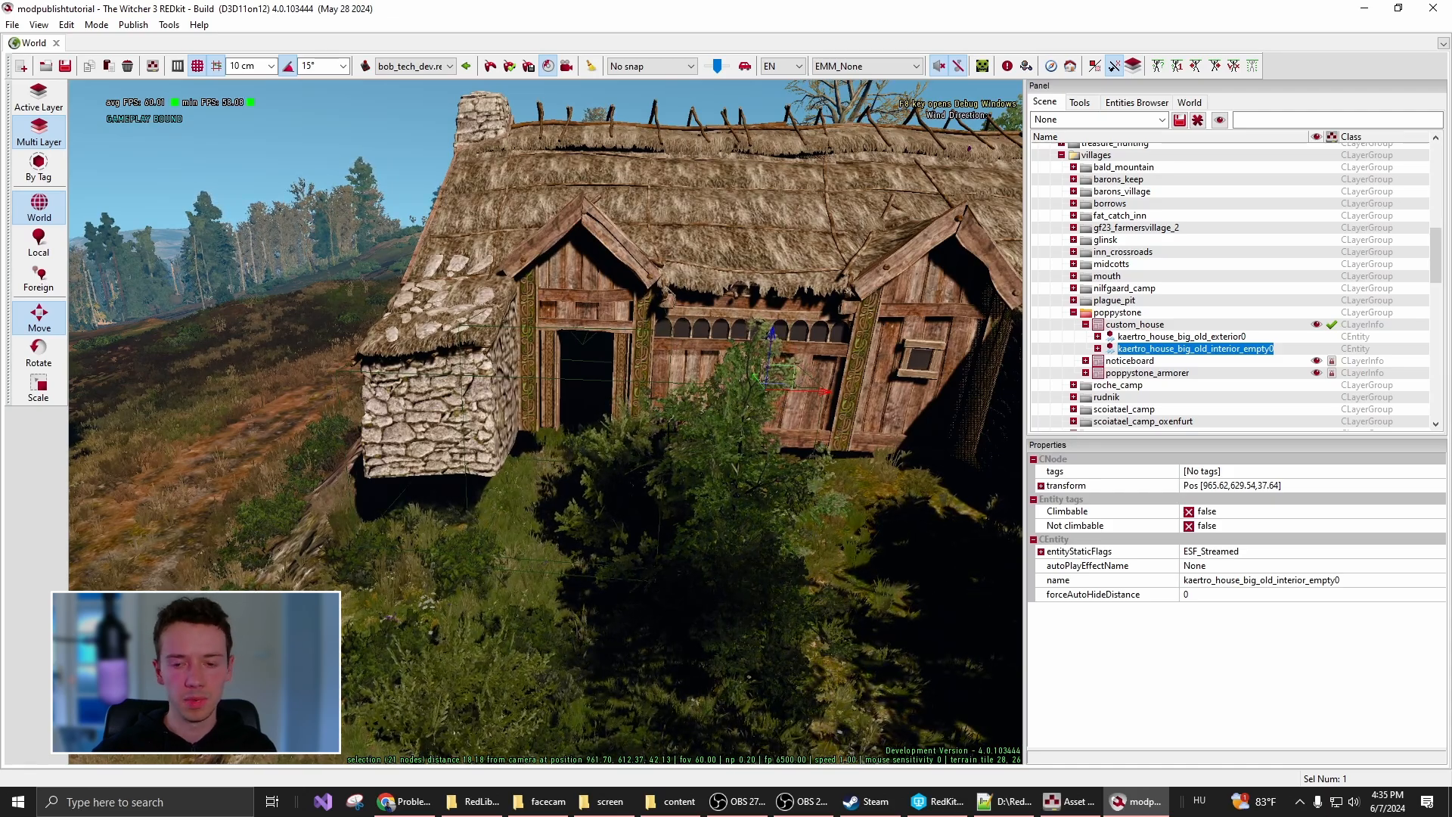
mouse_move(593, 296)
right_mouse_down()
mouse_move(684, 297)
mouse_move(593, 296)
right_mouse_up()
key("d")
key("d")
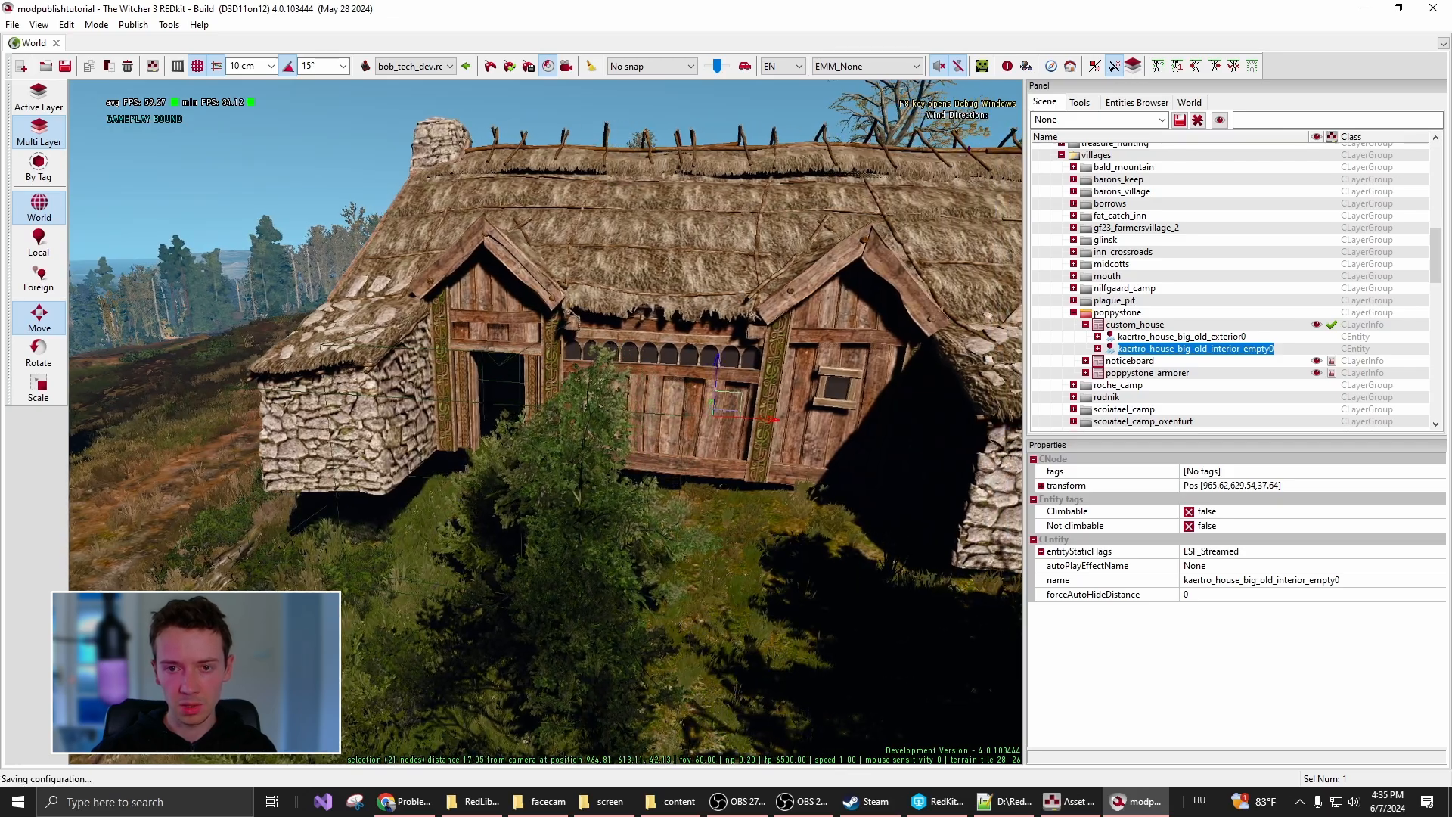
right_click_drag(704, 547, 613, 547)
key("w")
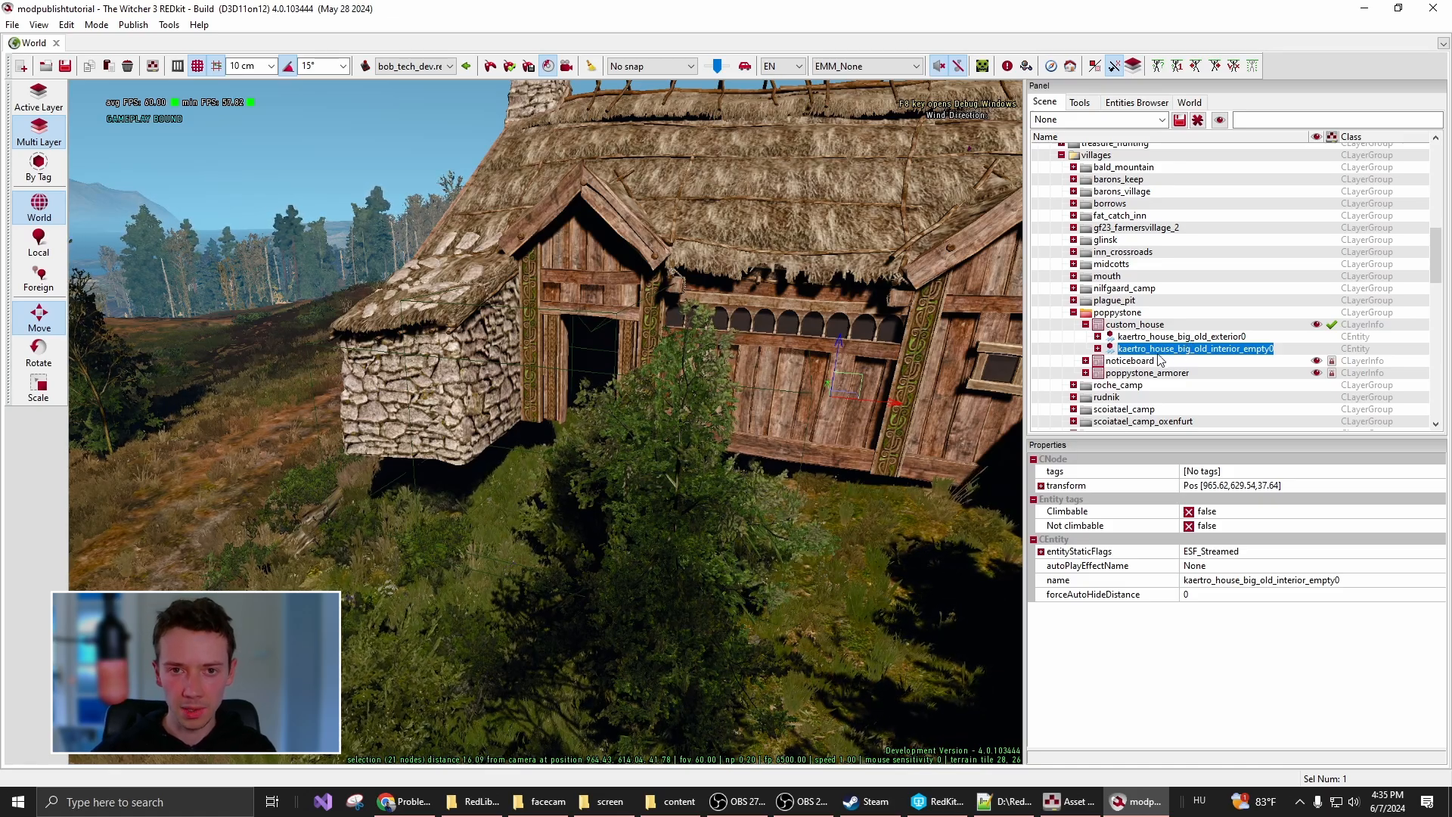
right_click_drag(681, 423, 697, 363)
key("w")
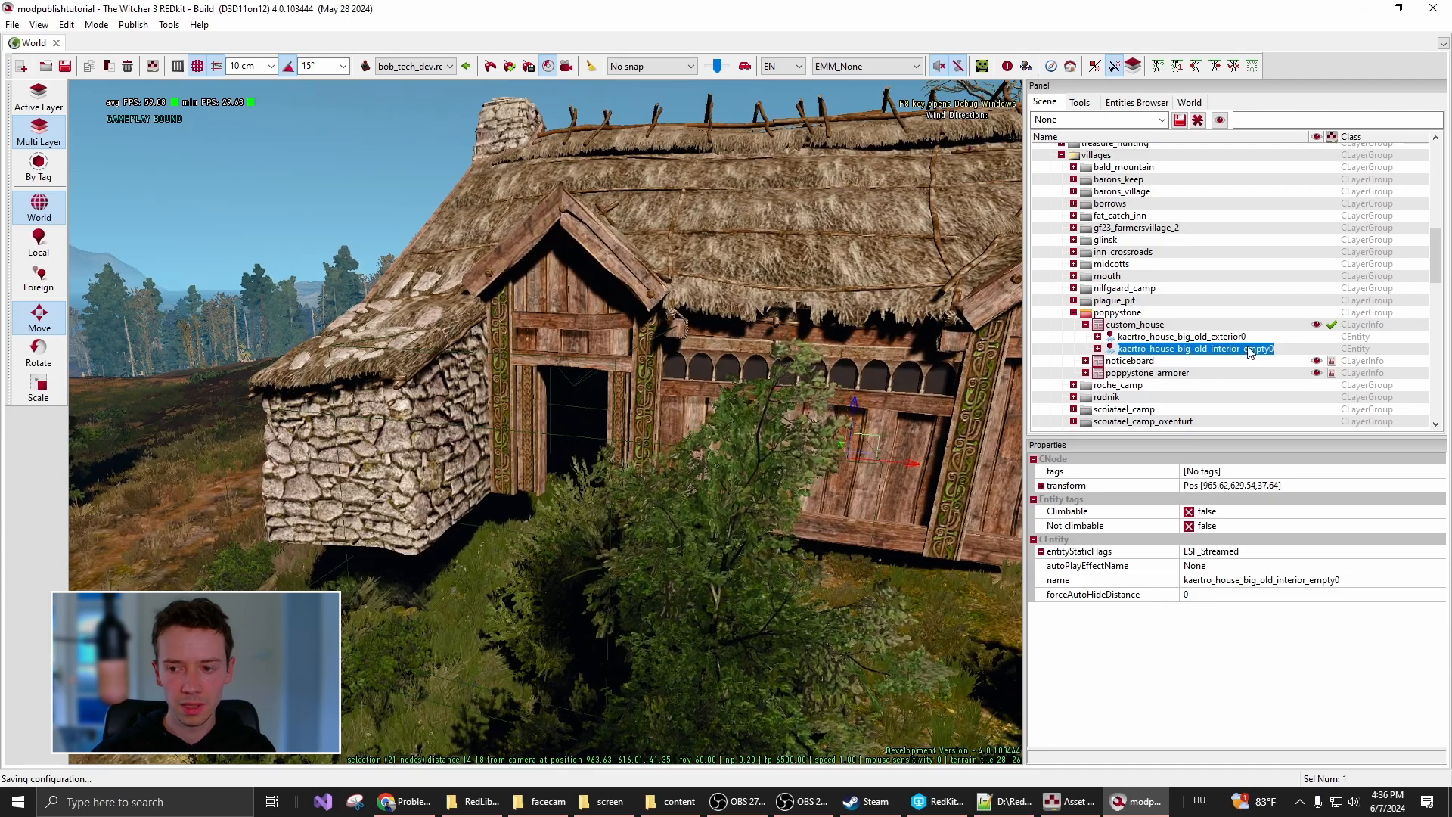
Alternate the selection between kaertro_house_big_old_exterior0 and kaertro_house_big_old_interior_empty0 to compare the two entities, ending on the interior
left_click(1173, 337)
left_click(1190, 349)
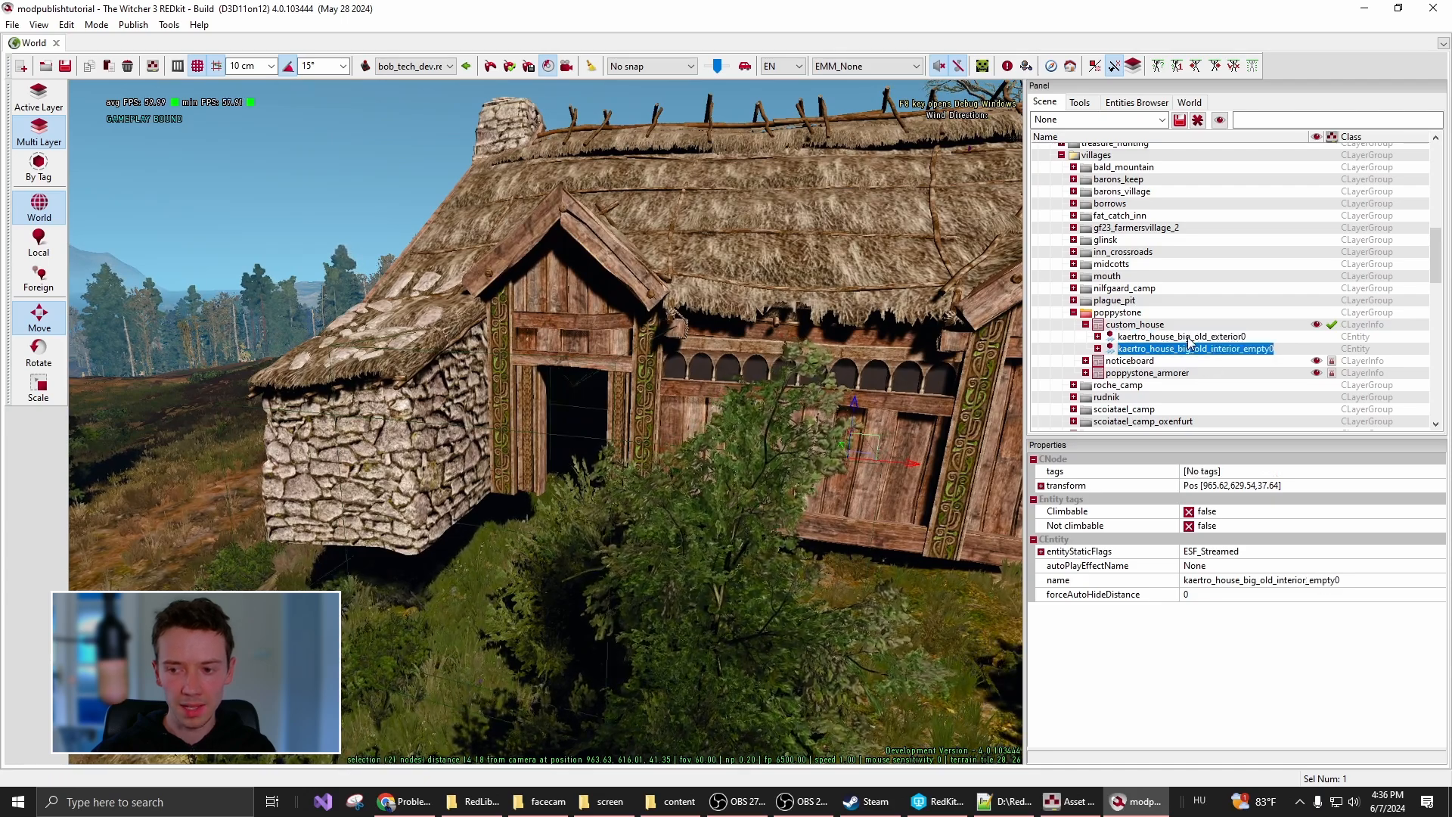
left_click(1191, 337)
left_click(1201, 353)
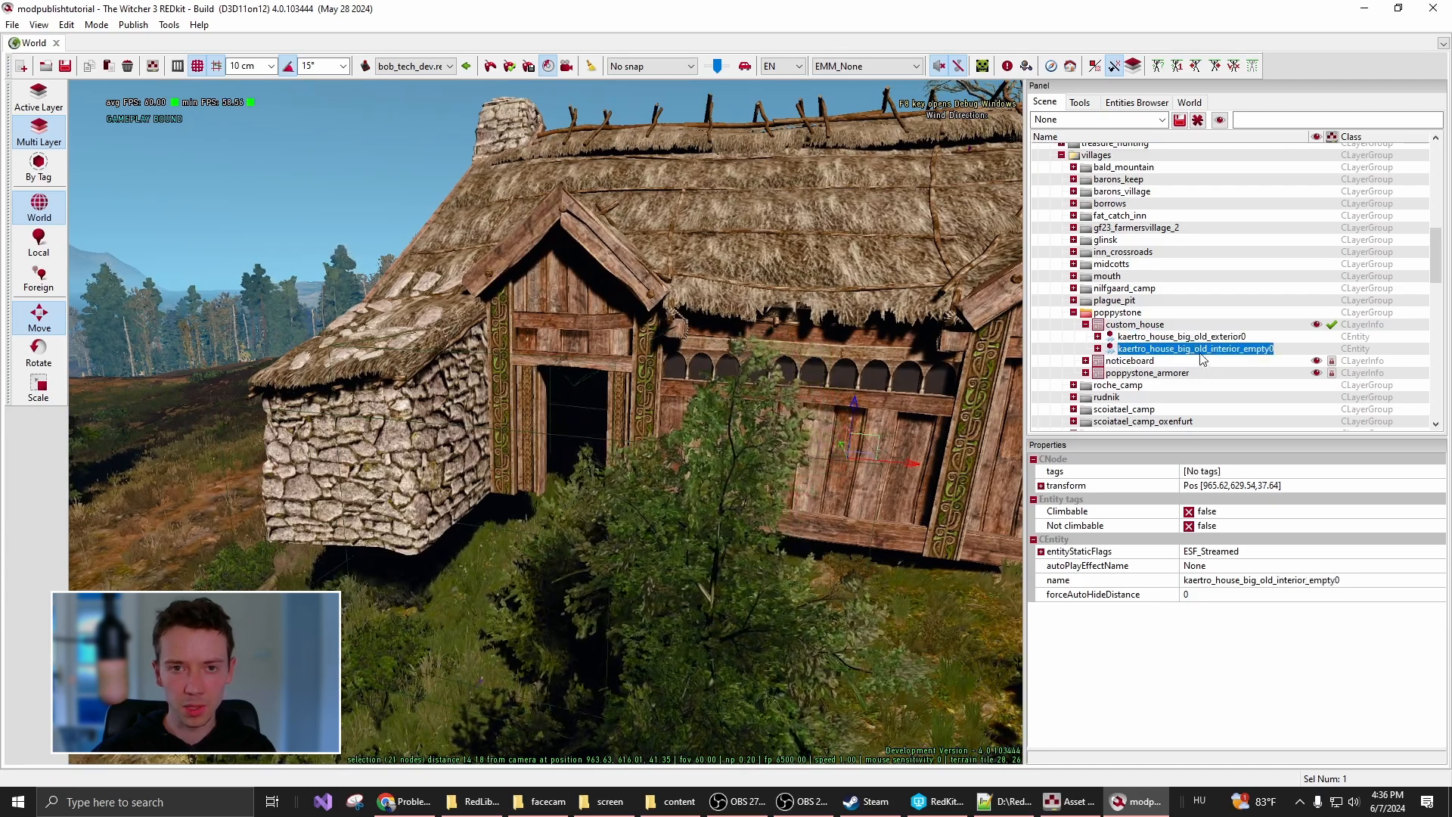
left_click(1148, 337)
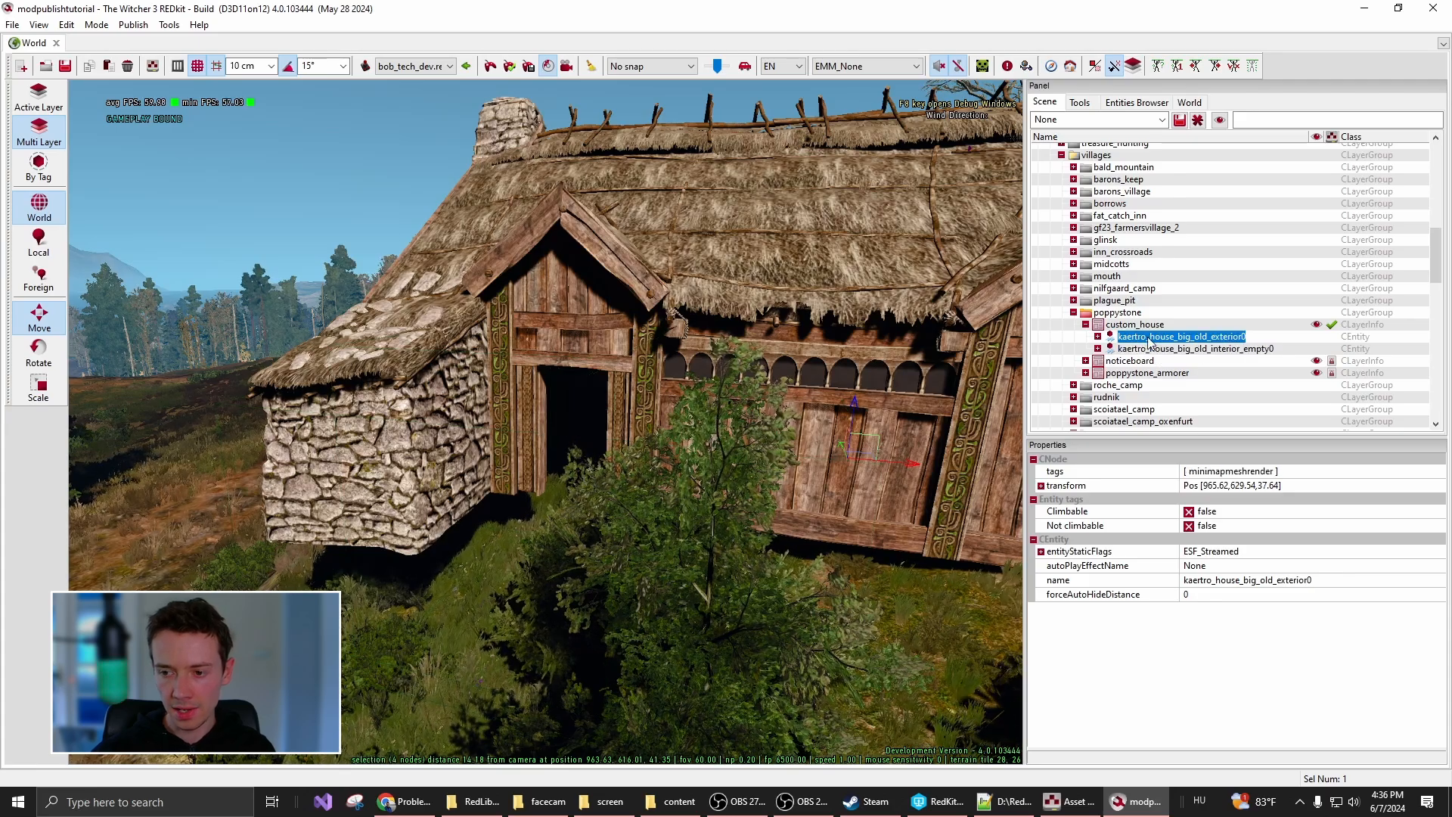
left_click(1215, 351)
left_click(1227, 338)
left_click(1239, 352)
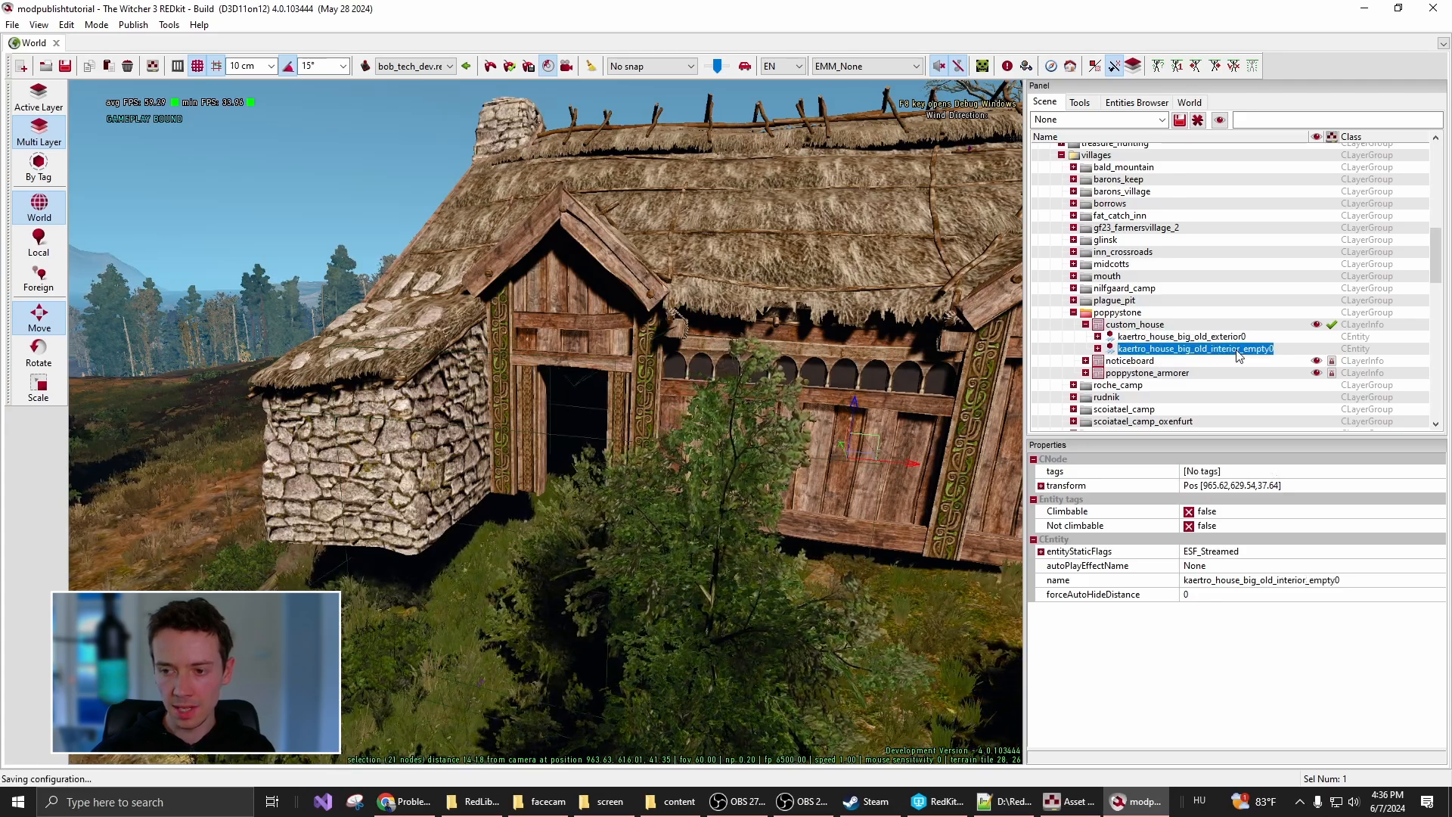
left_click(1208, 340)
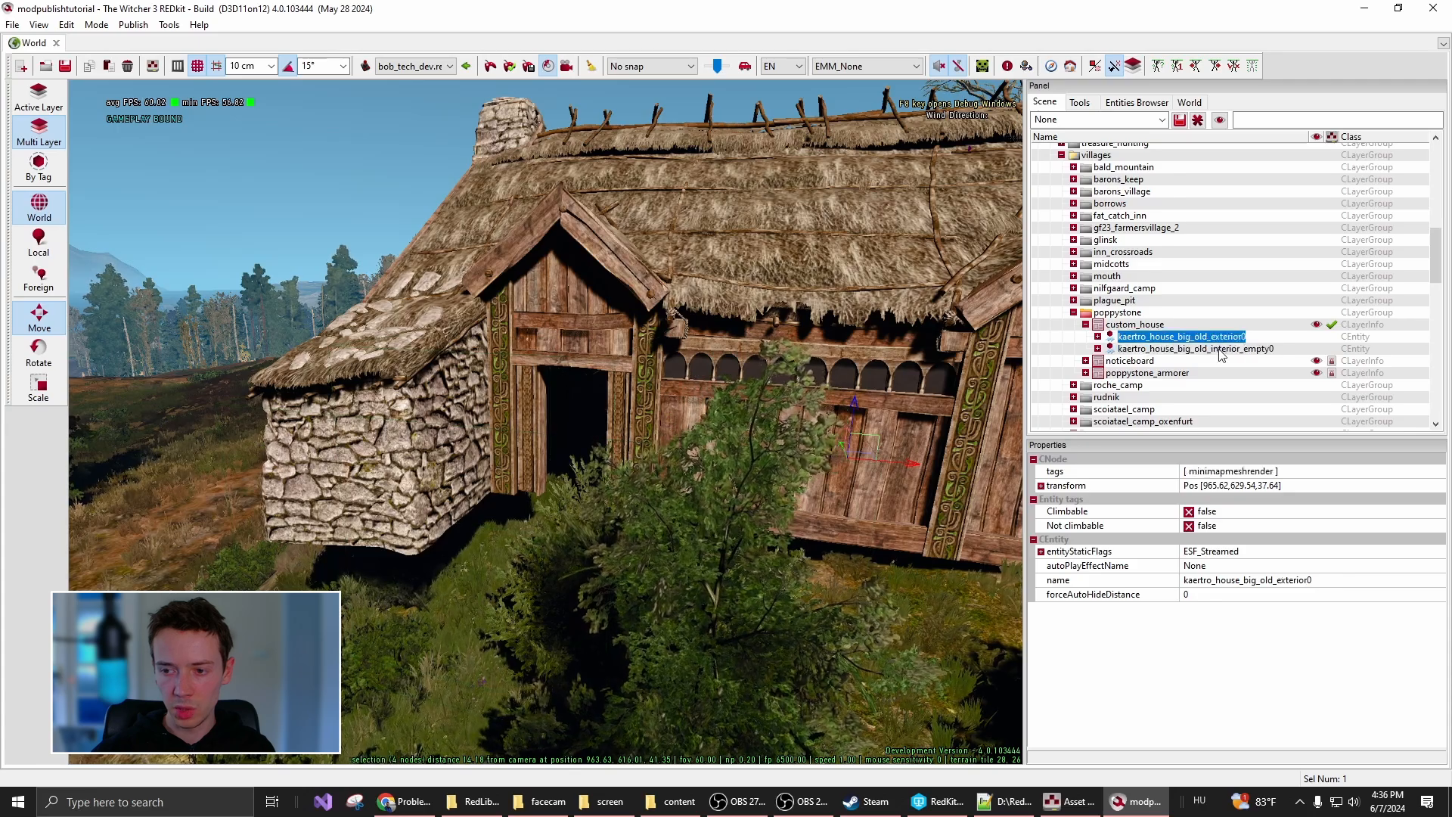
left_click(1225, 351)
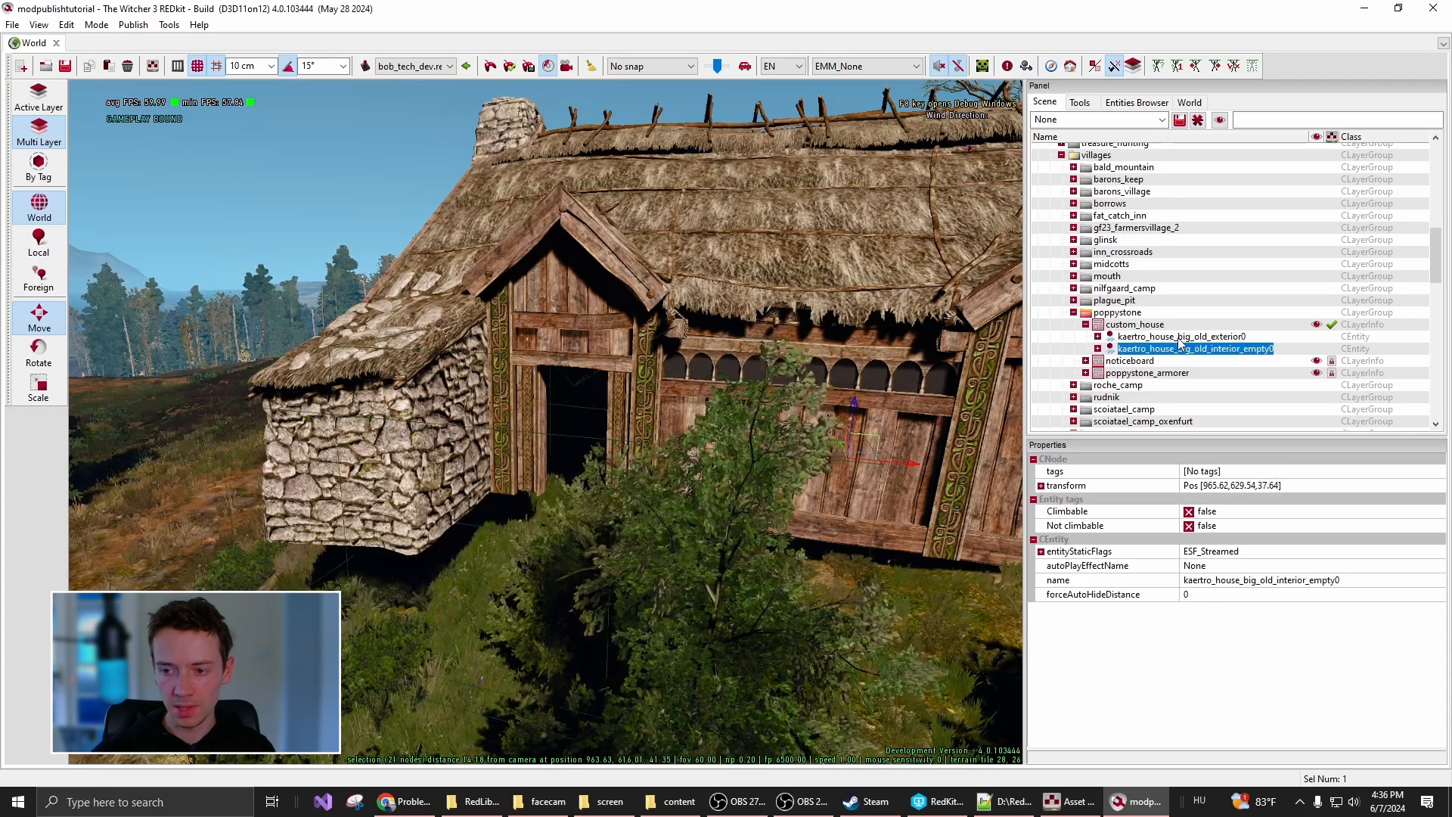
left_click(1235, 336)
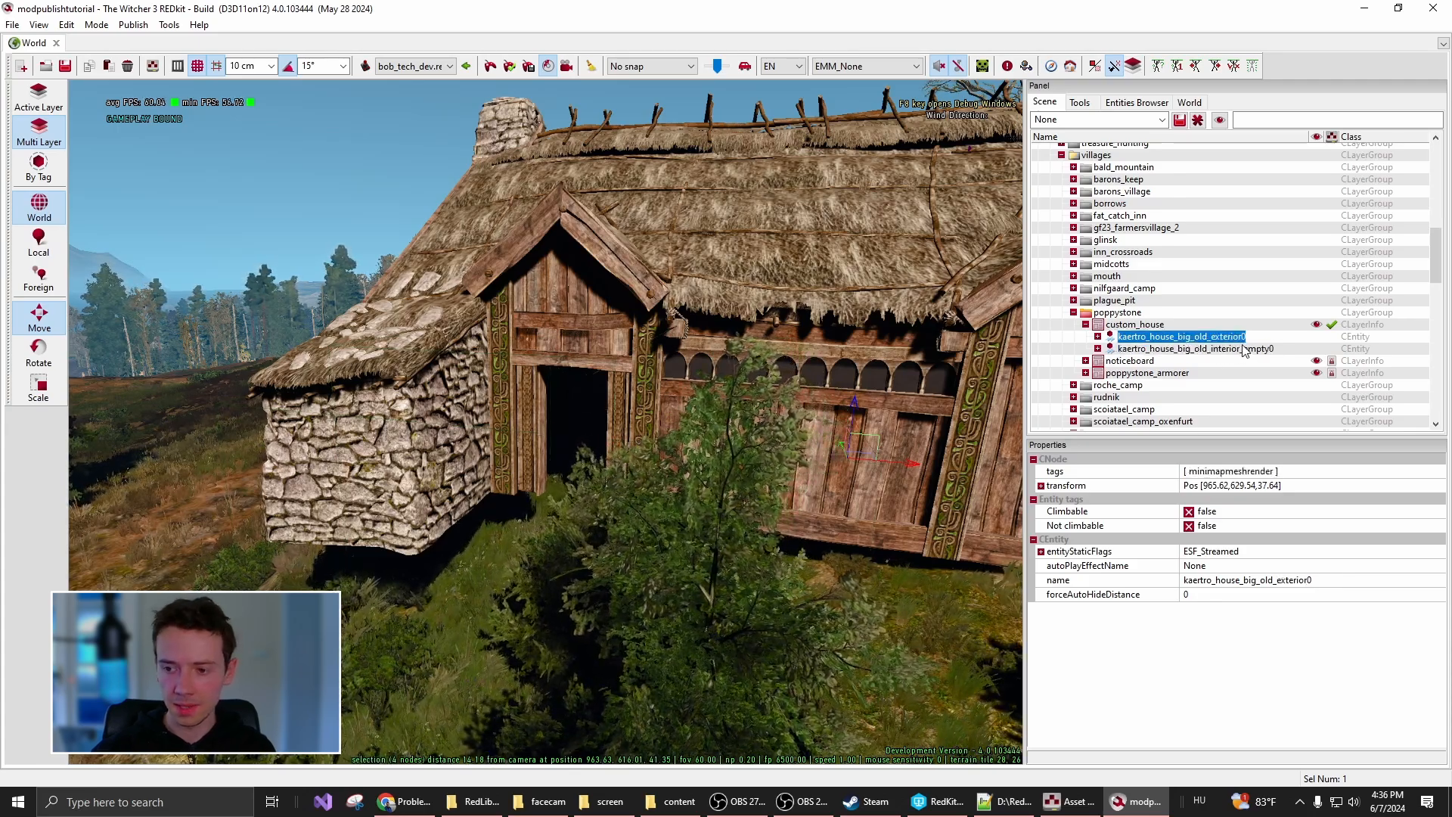
left_click(1226, 349)
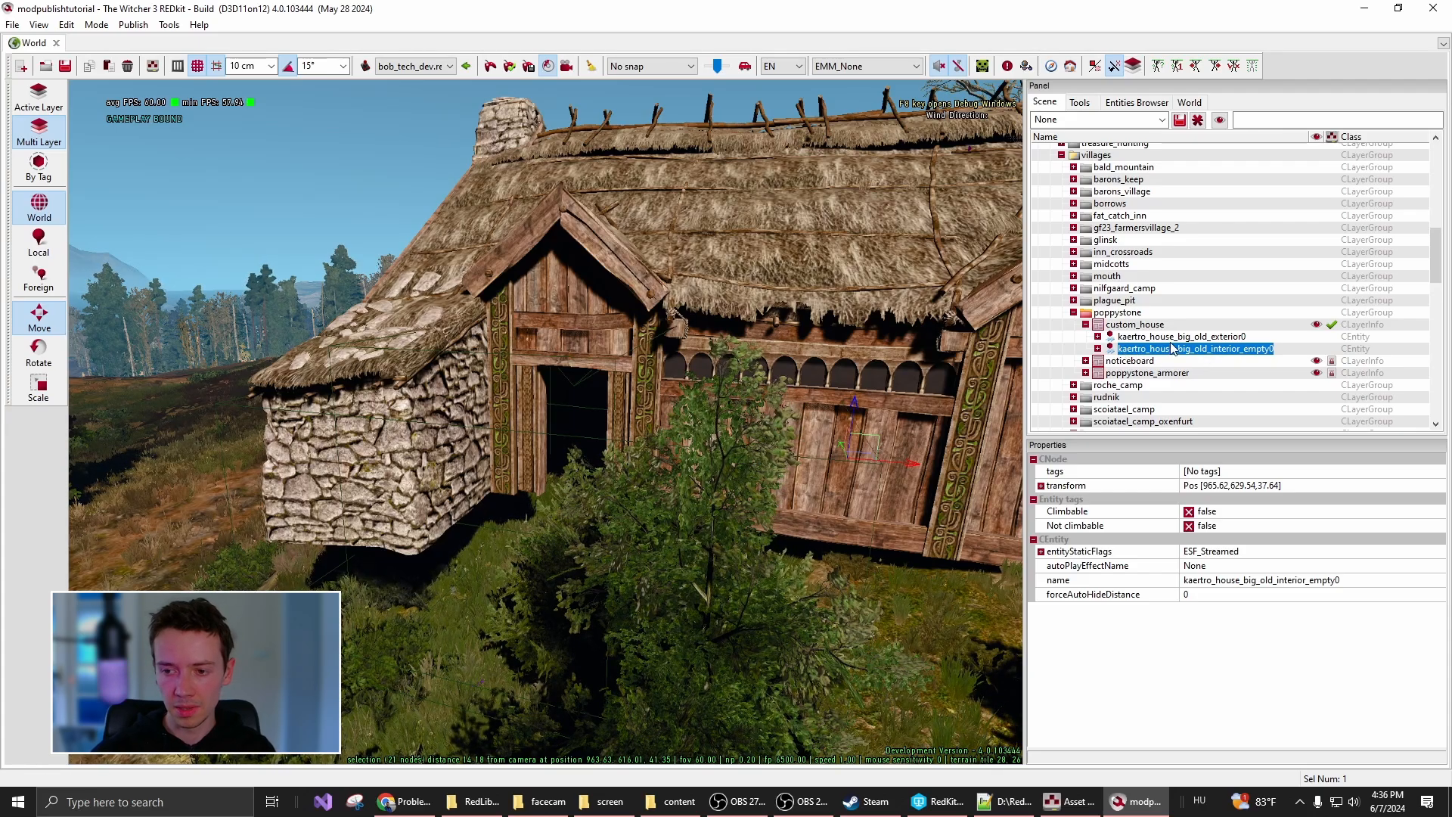
Show the mesh resource kaertro_house_big_old_interior.w2mesh of the selected interior entity in the Asset Browser
right_click(1218, 351)
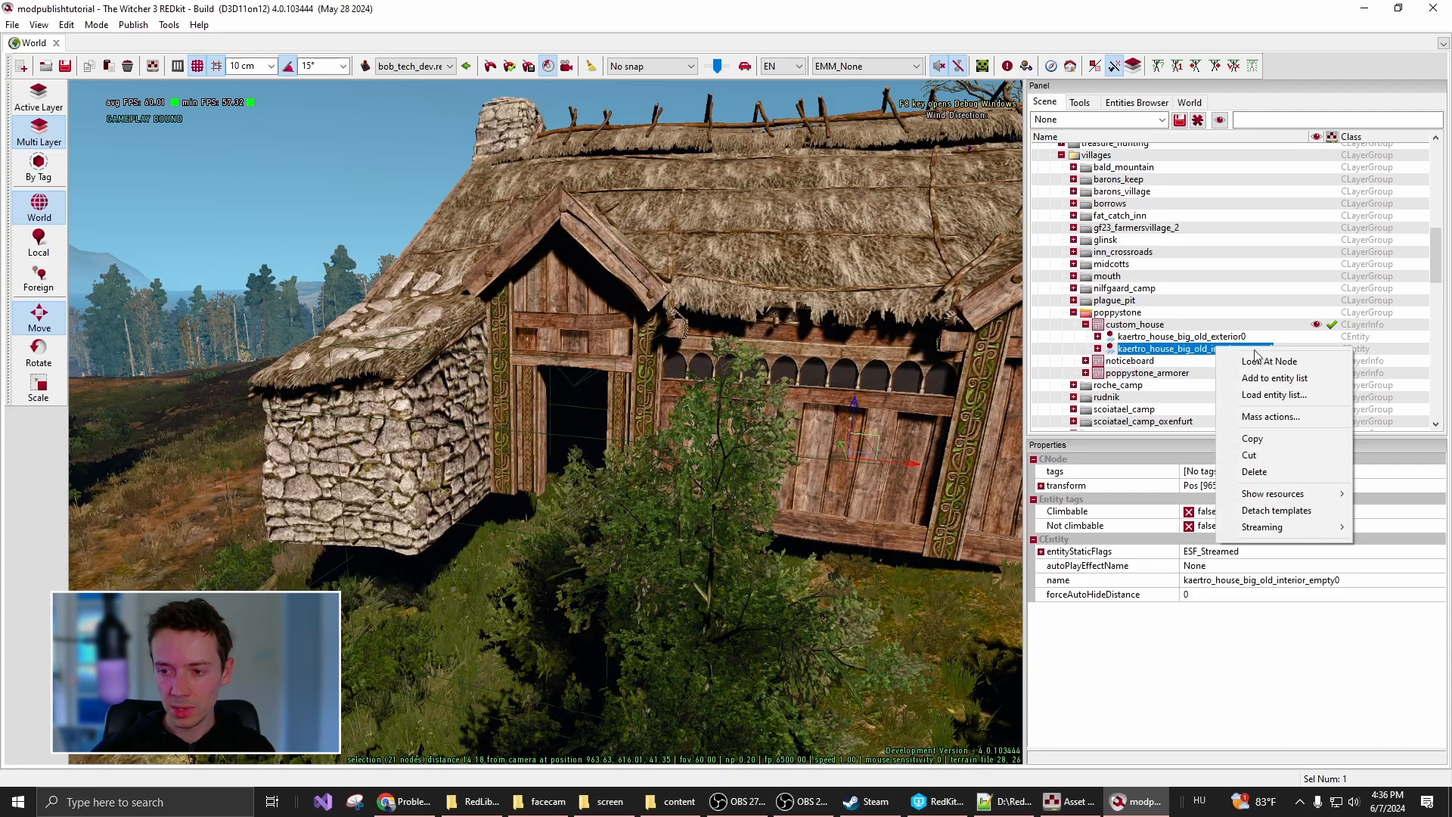
mouse_move(1335, 495)
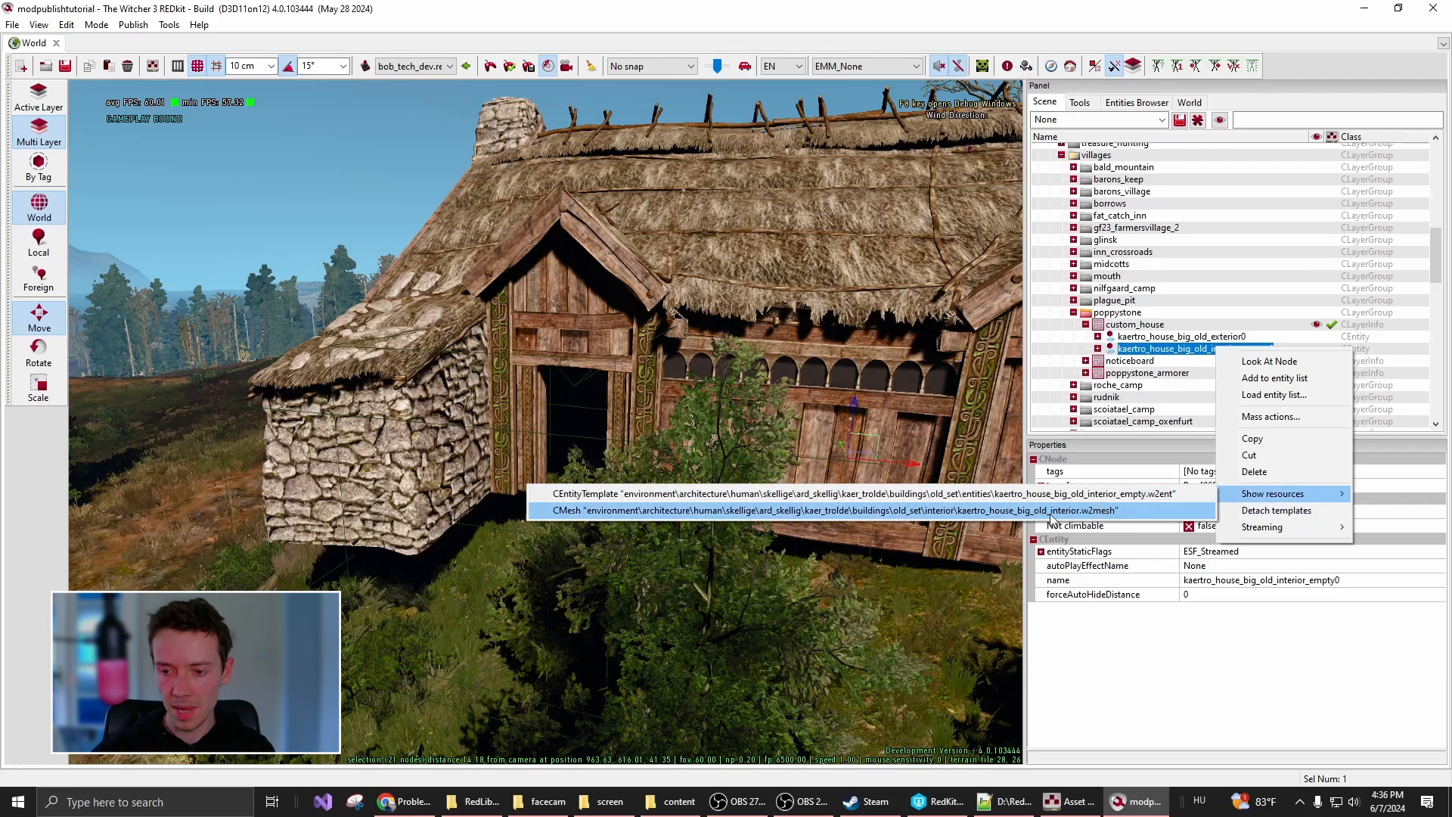
right_click(1185, 355)
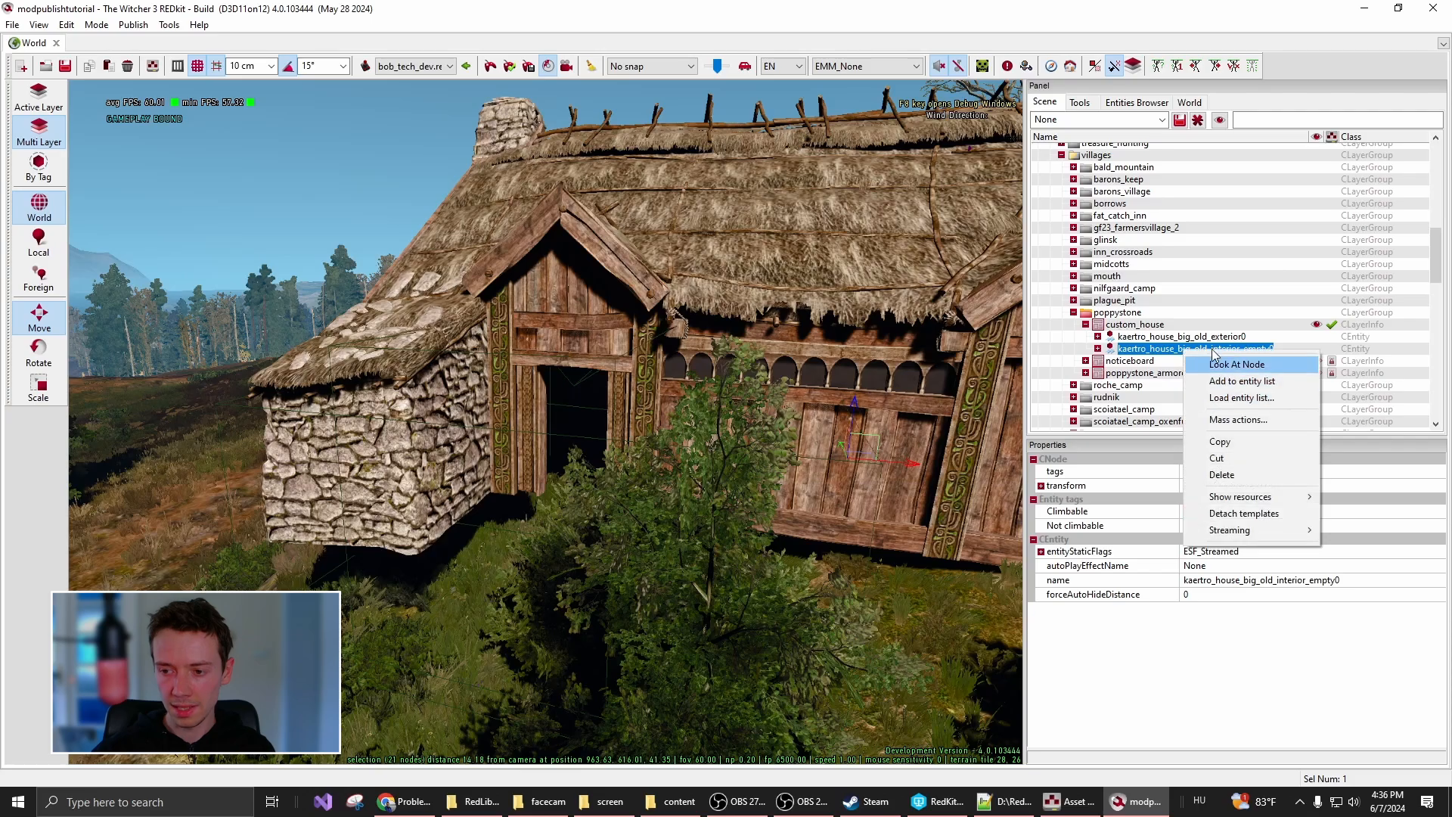
mouse_move(1277, 500)
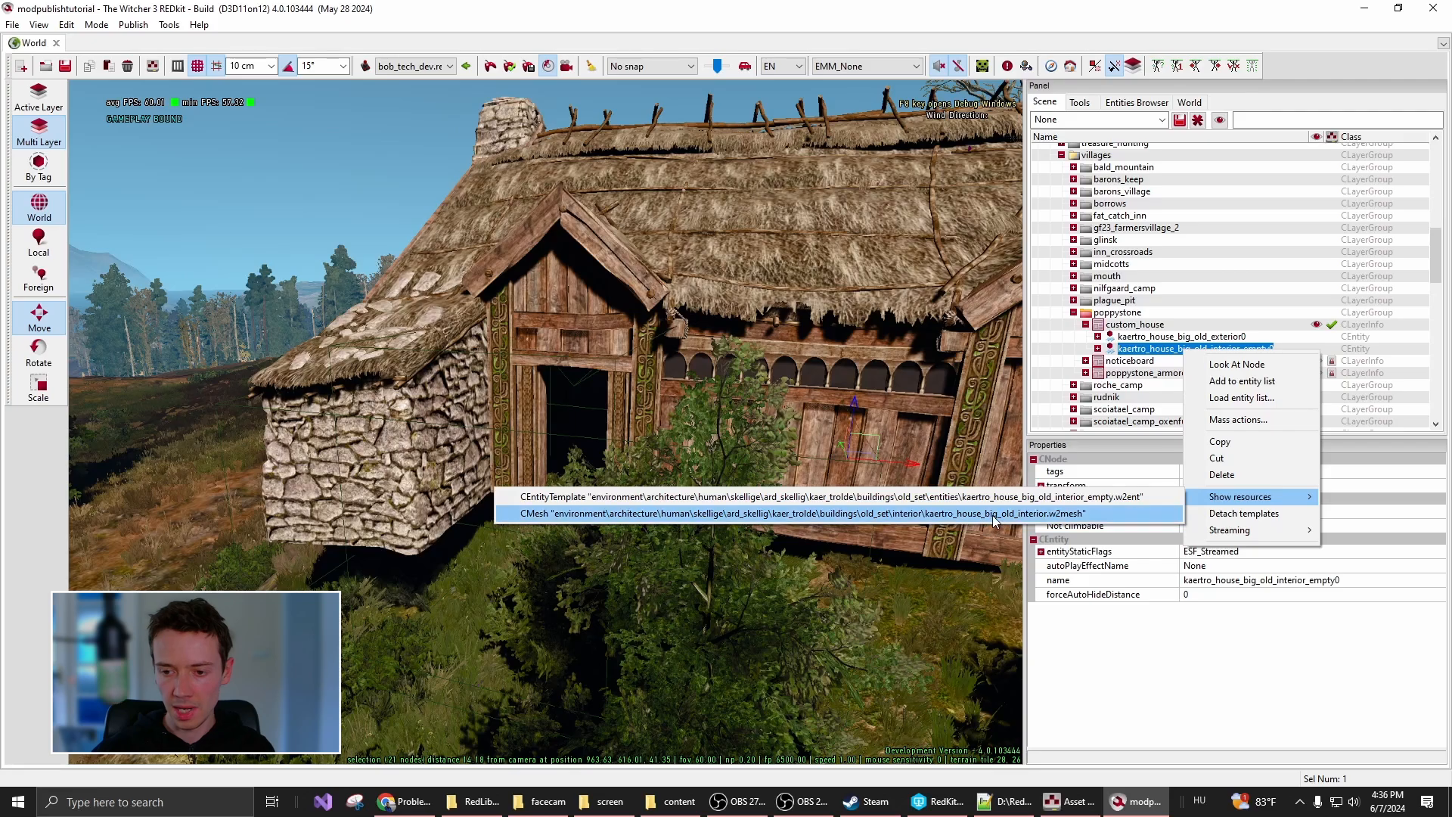
left_click(1069, 514)
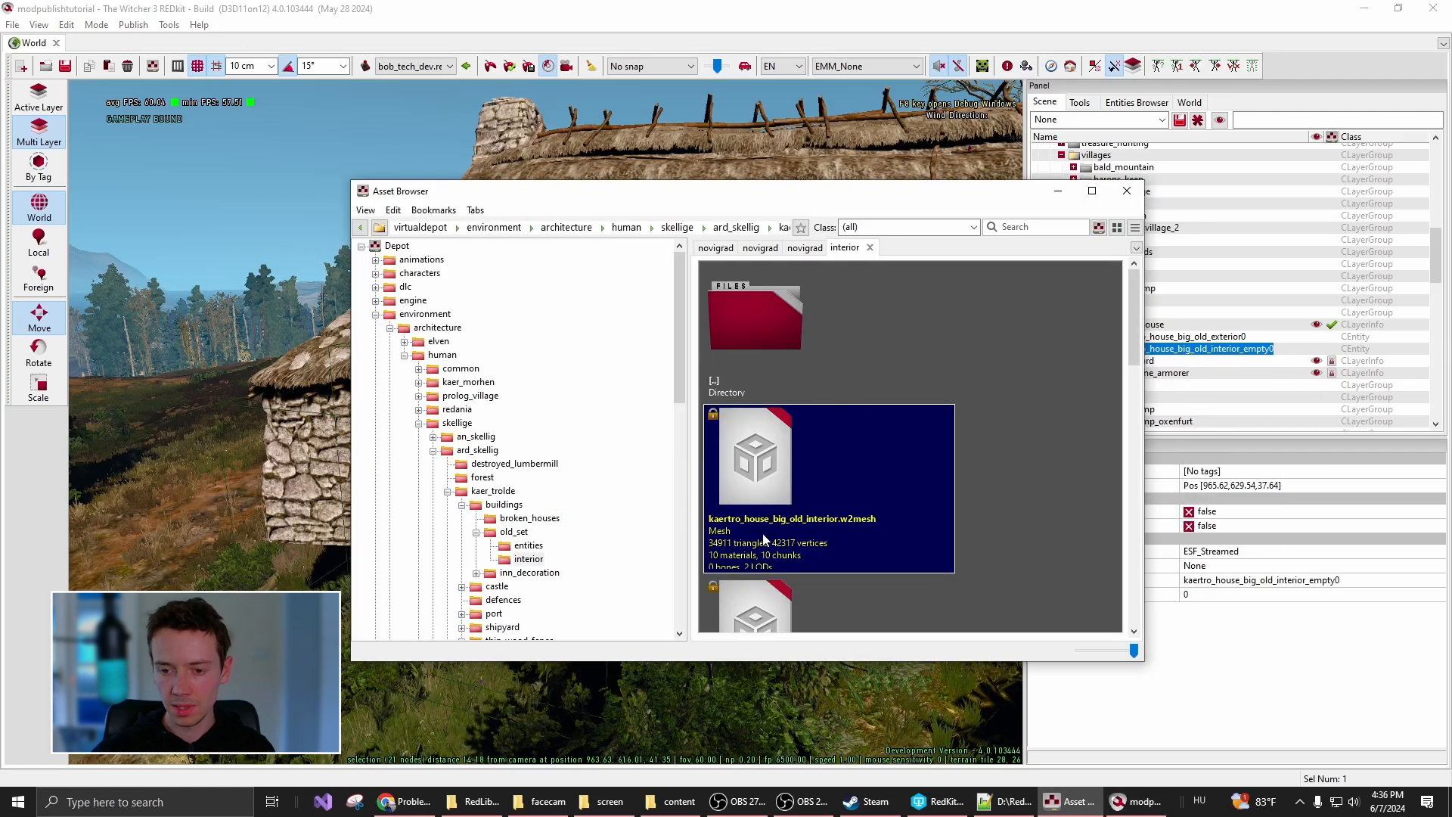
Maximize the Asset Browser, open kaertro_house_big_old_interior.w2mesh in a maximized Mesh editor, and widen its properties area
left_click(1089, 194)
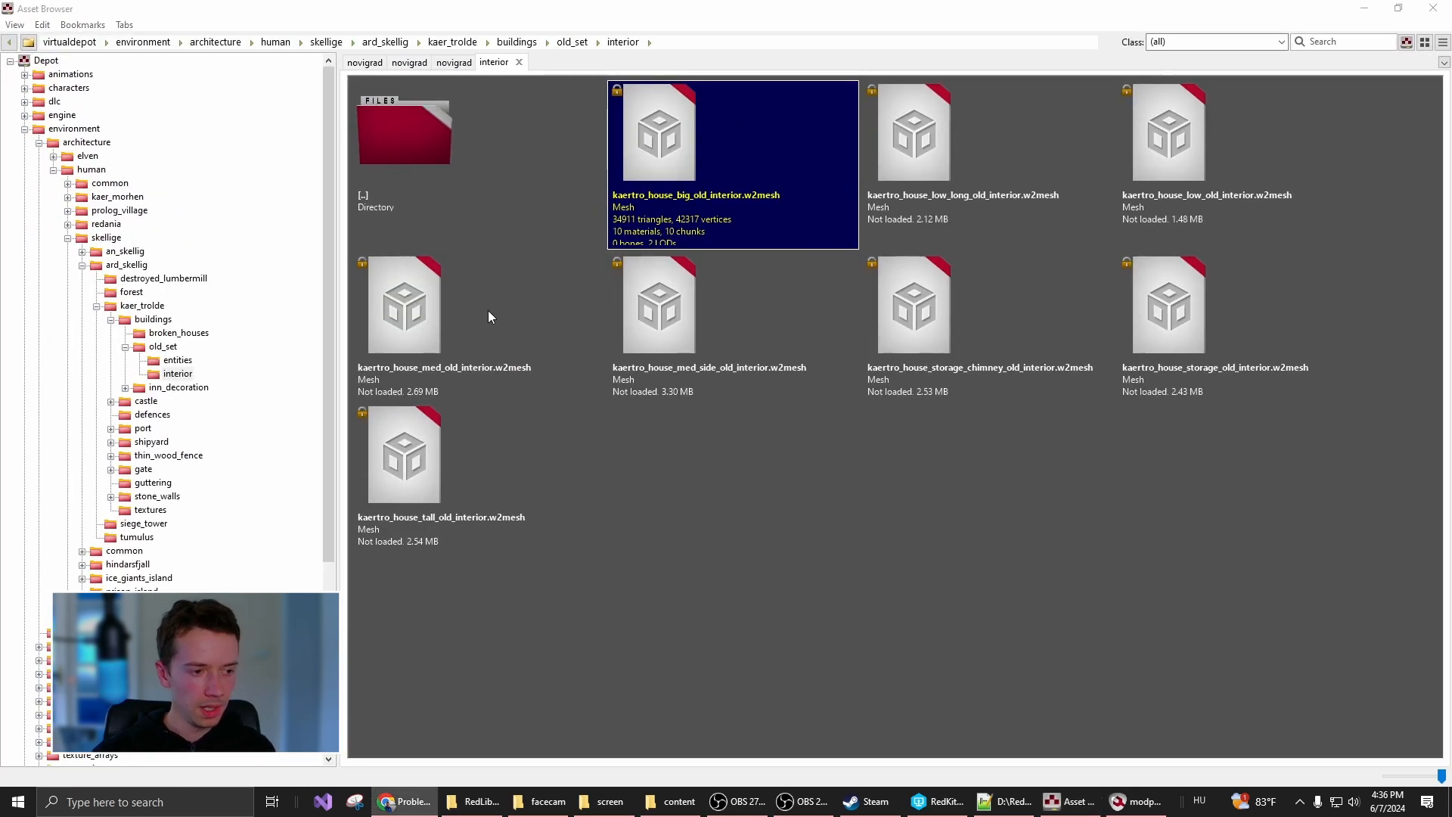
double_click(696, 177)
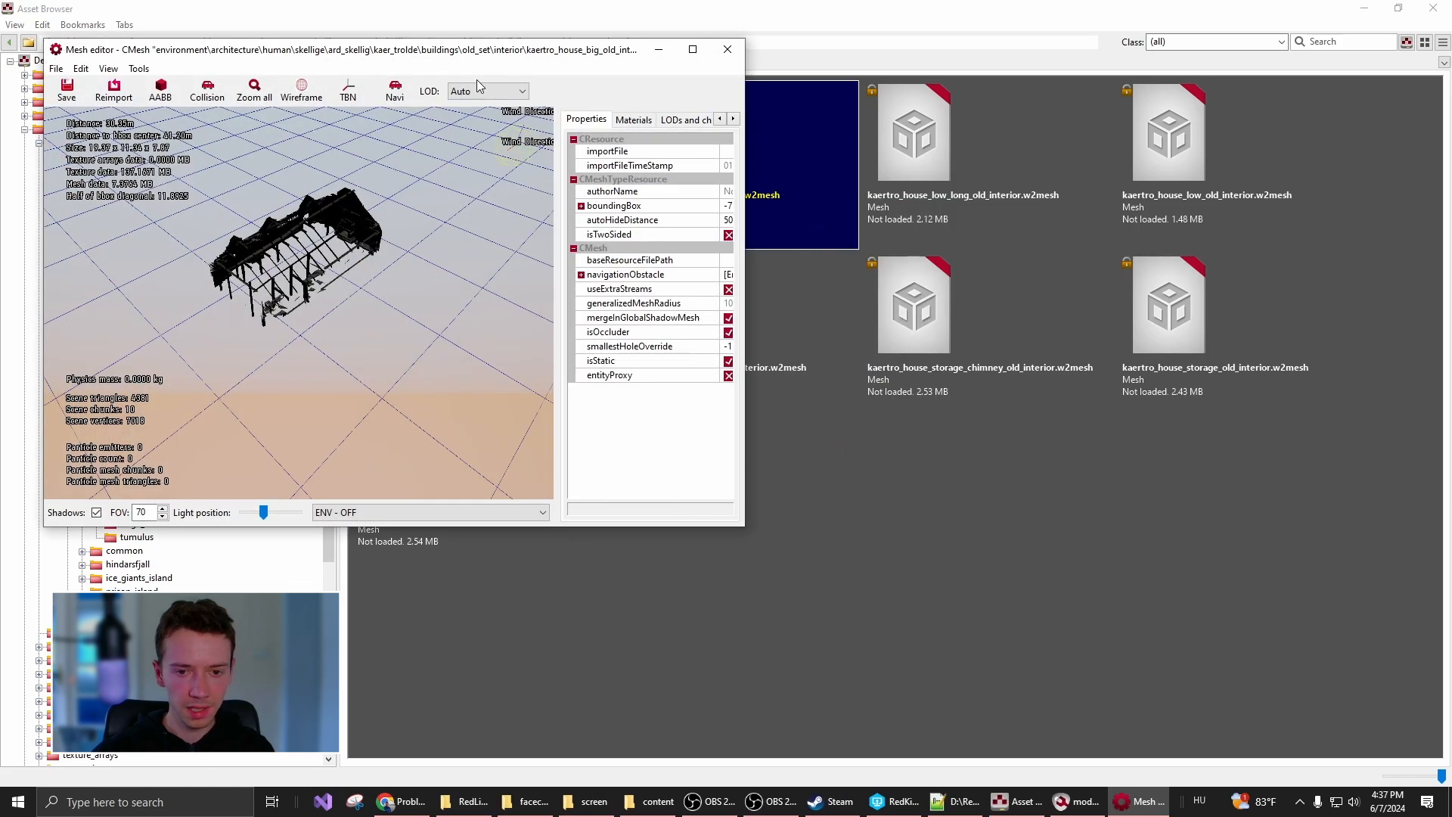
left_click(693, 49)
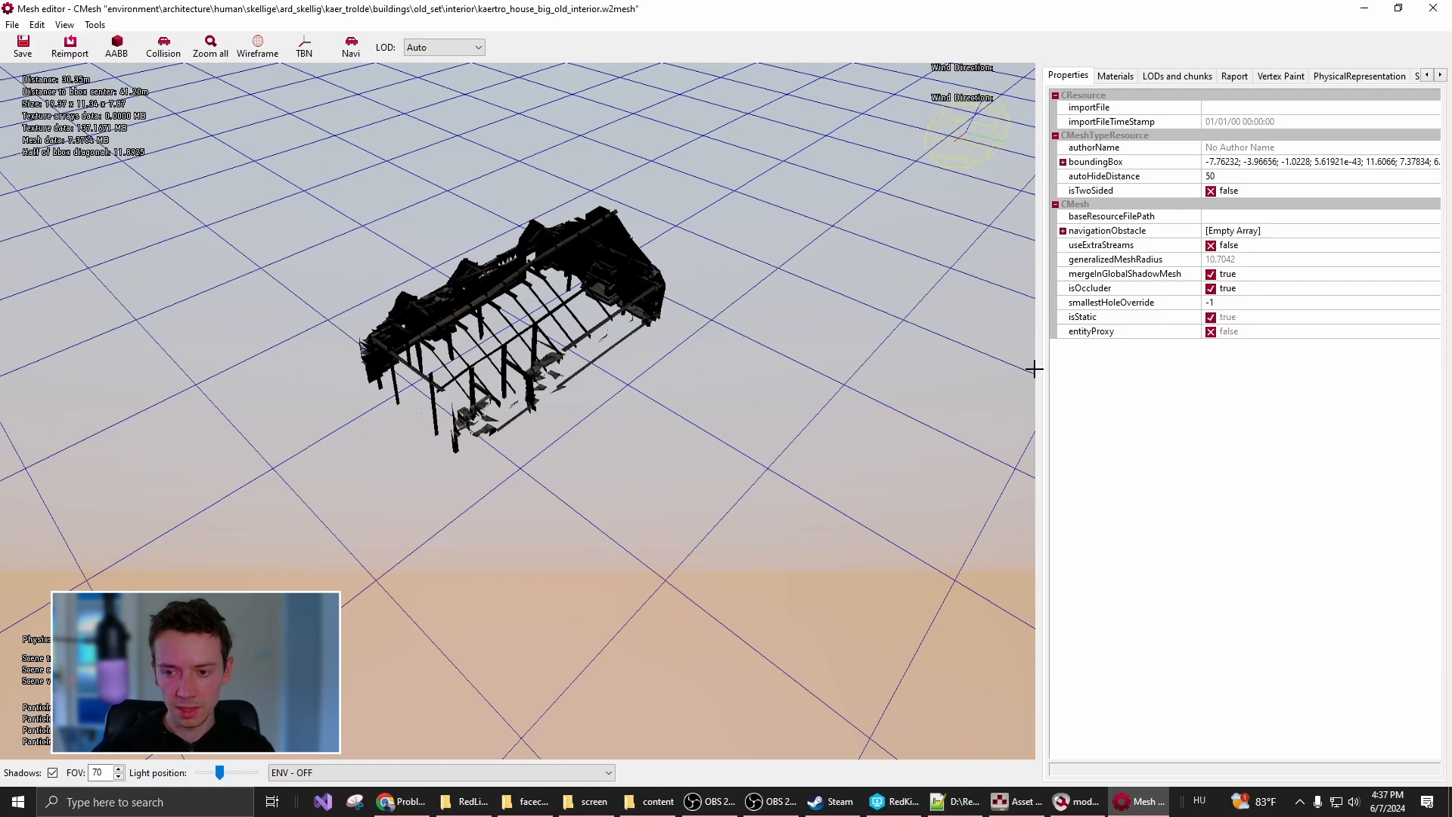
left_click_drag(1035, 370, 792, 370)
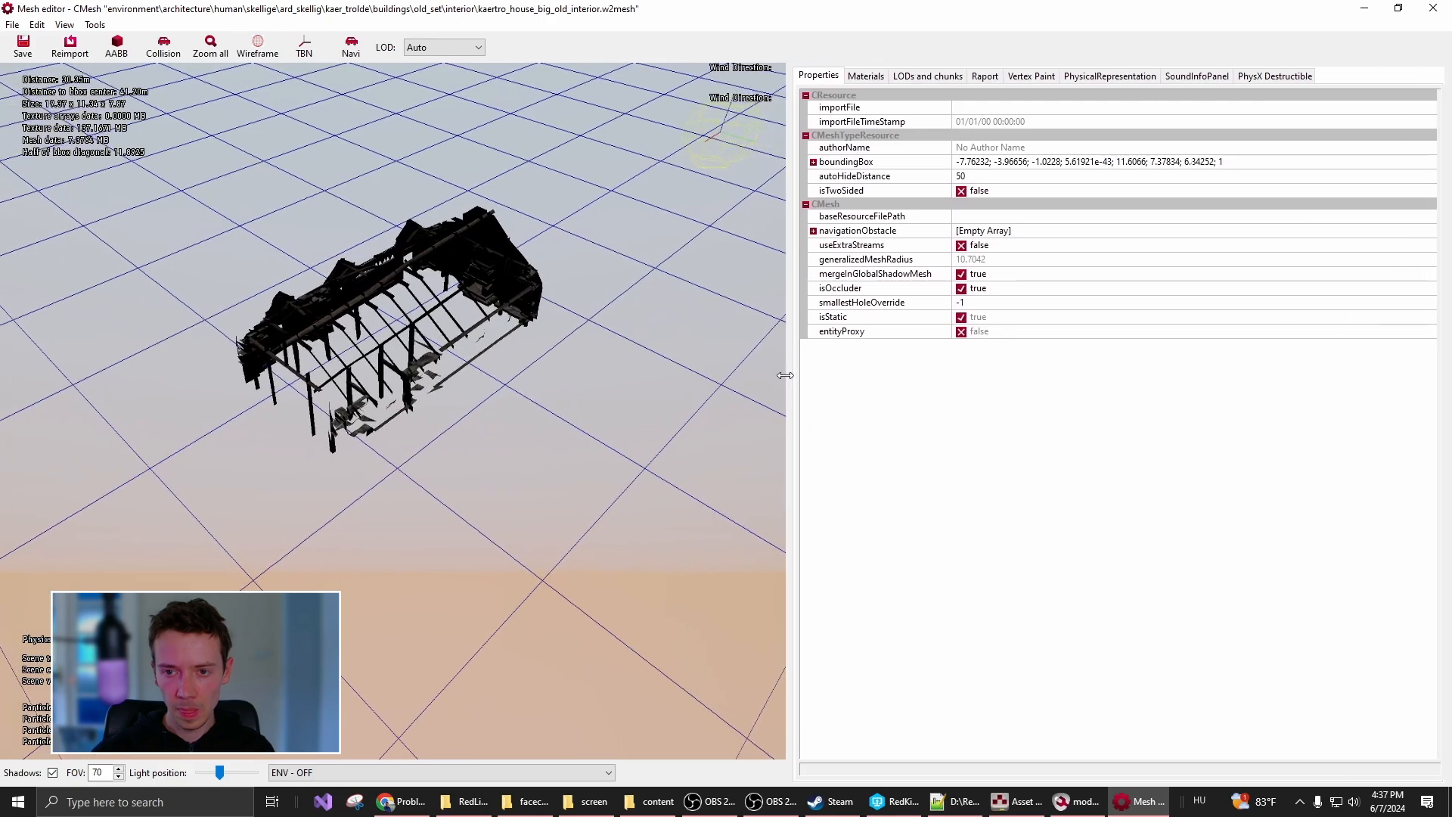
List the materials of the interior mesh and locate the pillar_stone base of Material5 in the Asset Browser
left_click(868, 80)
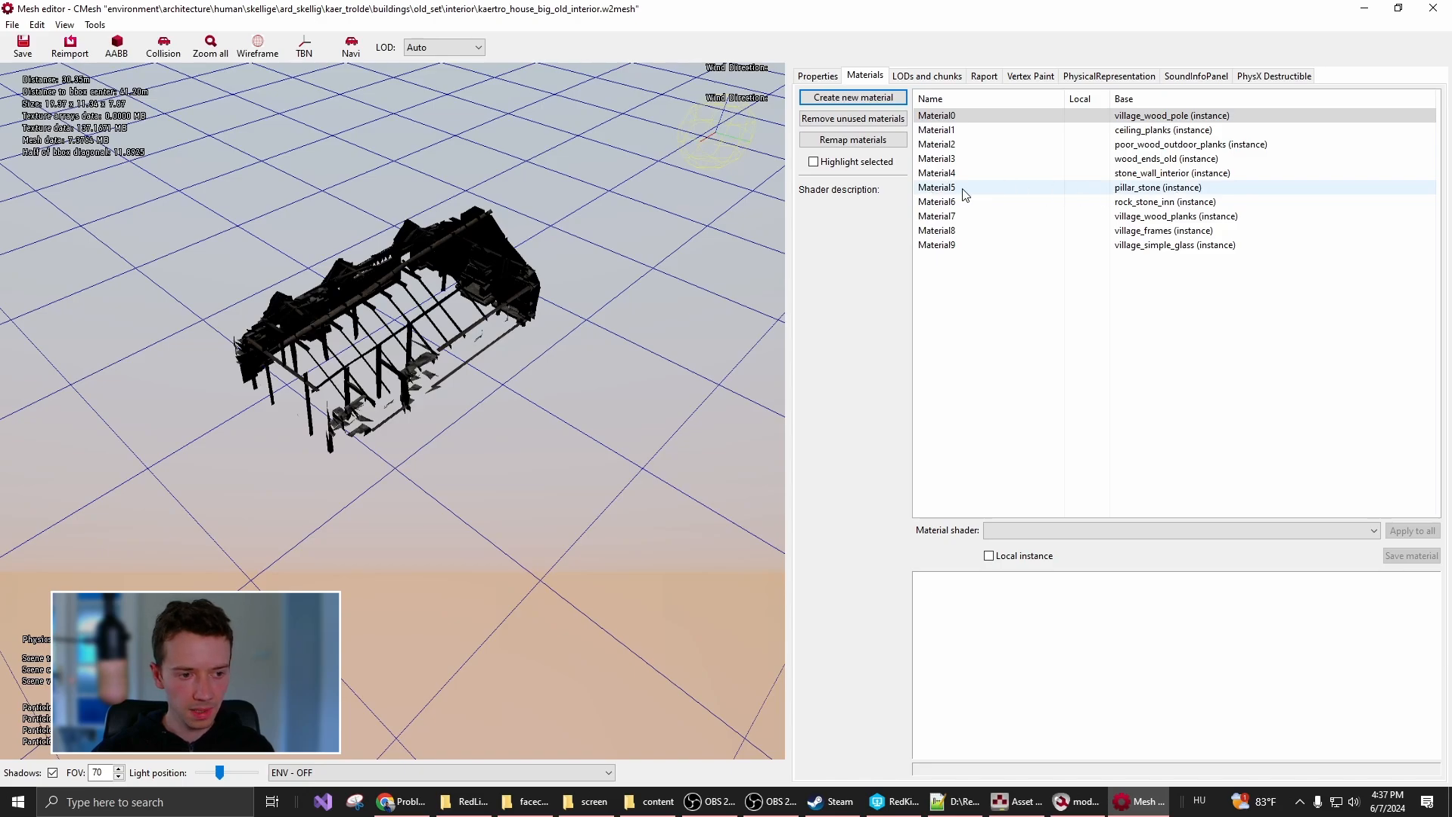
left_click(965, 130)
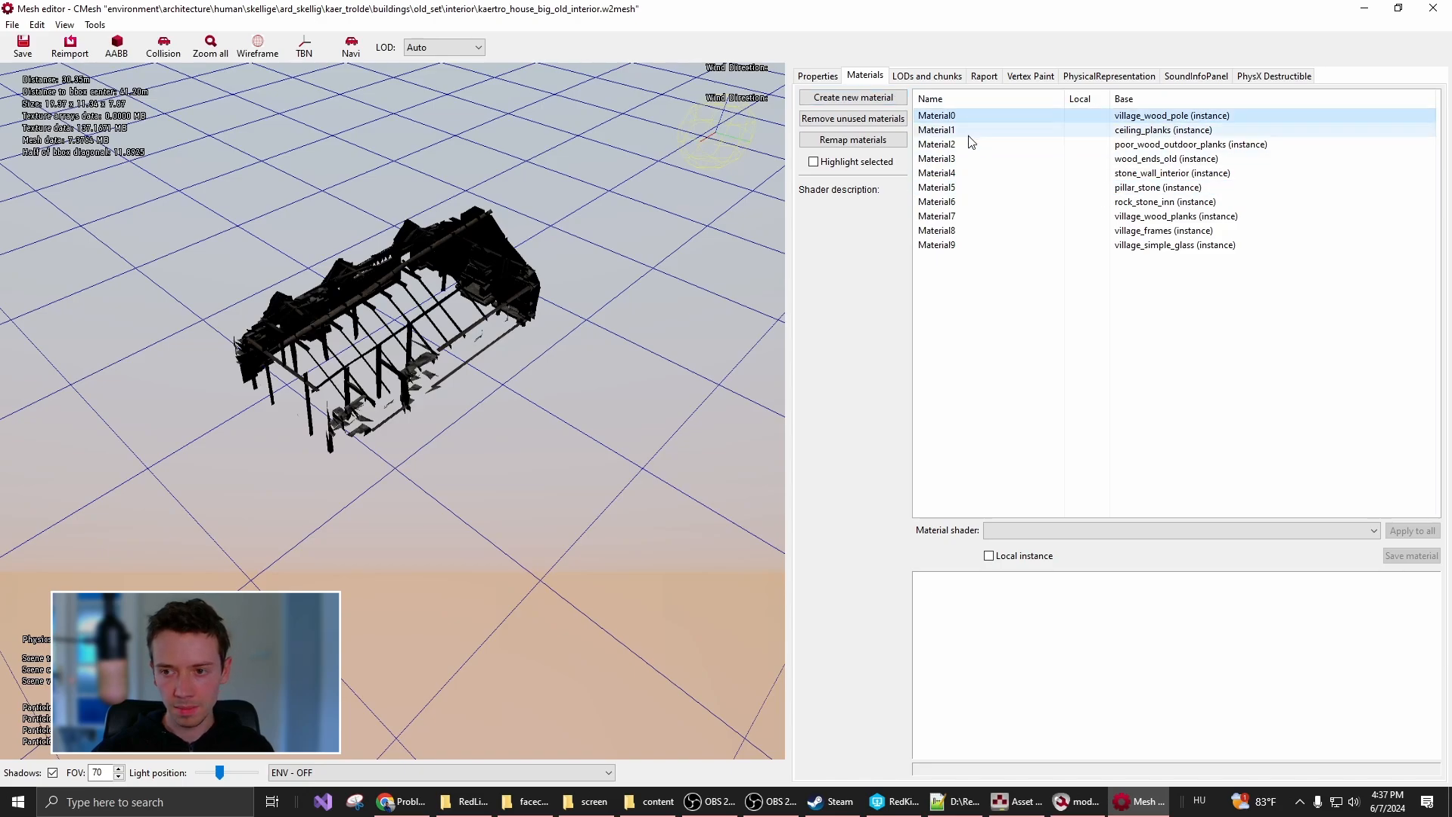
left_click(972, 189)
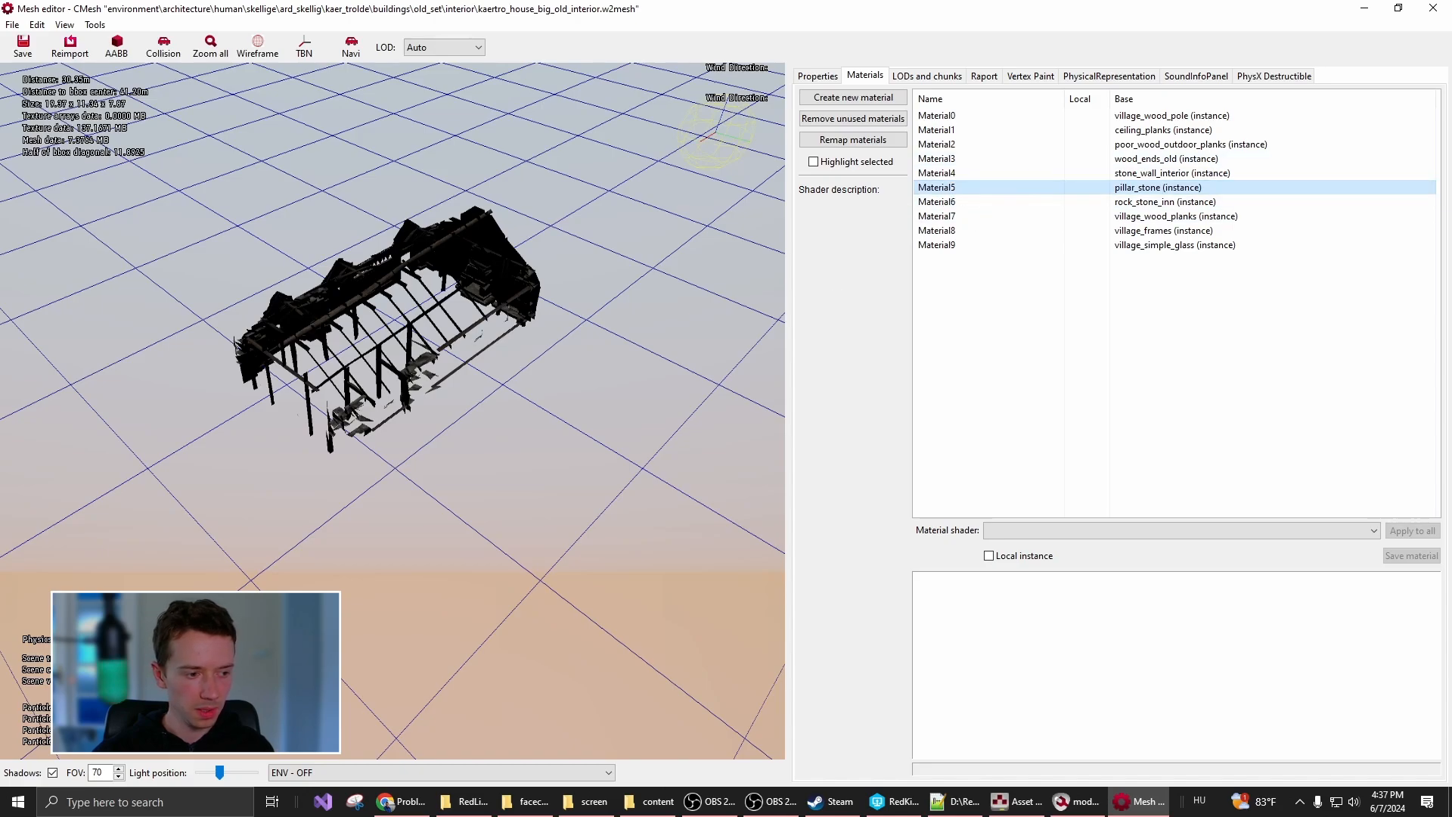
double_click(1008, 188)
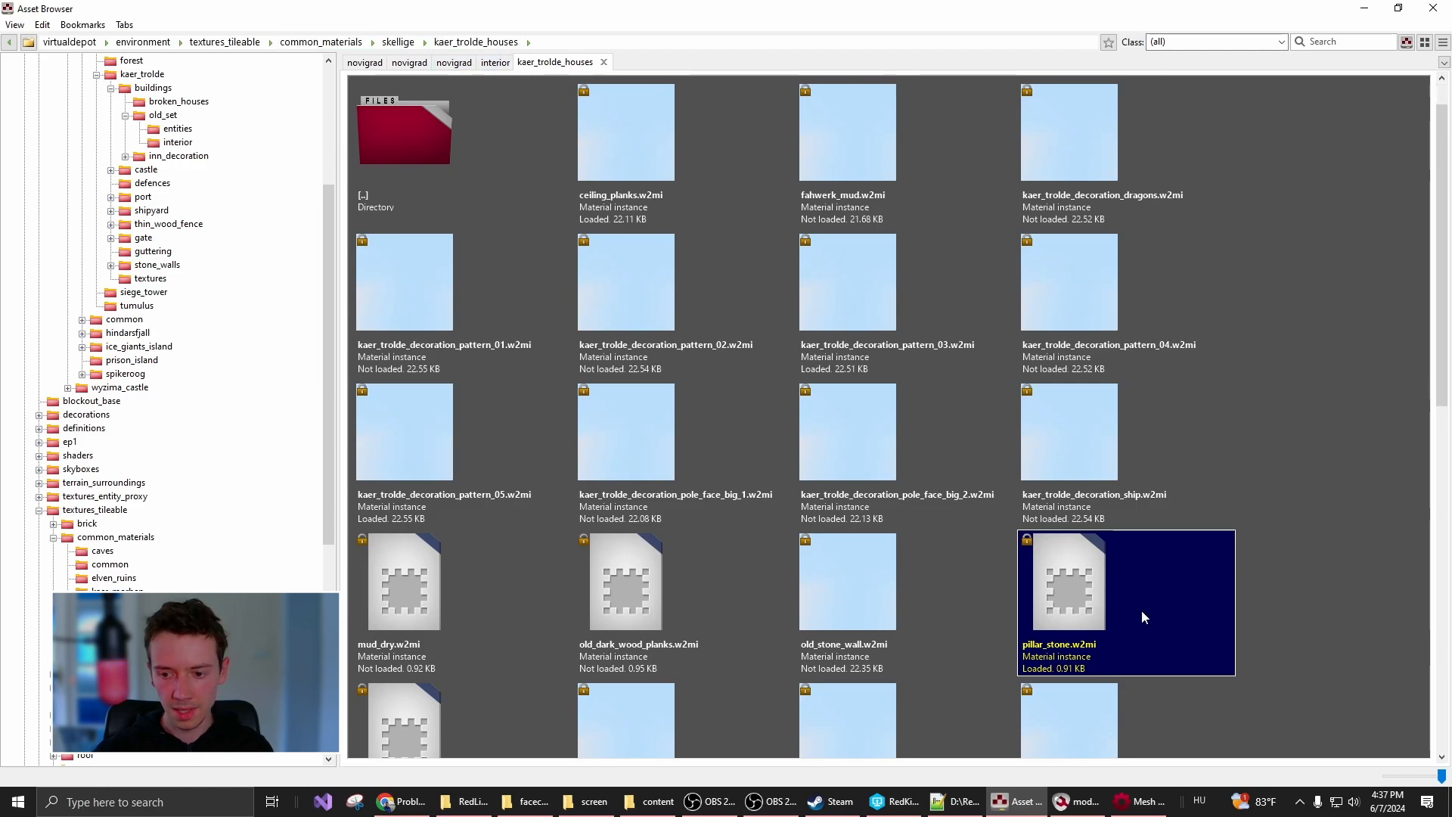
Check out the material instance pillar_stone.w2mi in the kaer_trolde_houses folder
scroll(1142, 610, "down", 1)
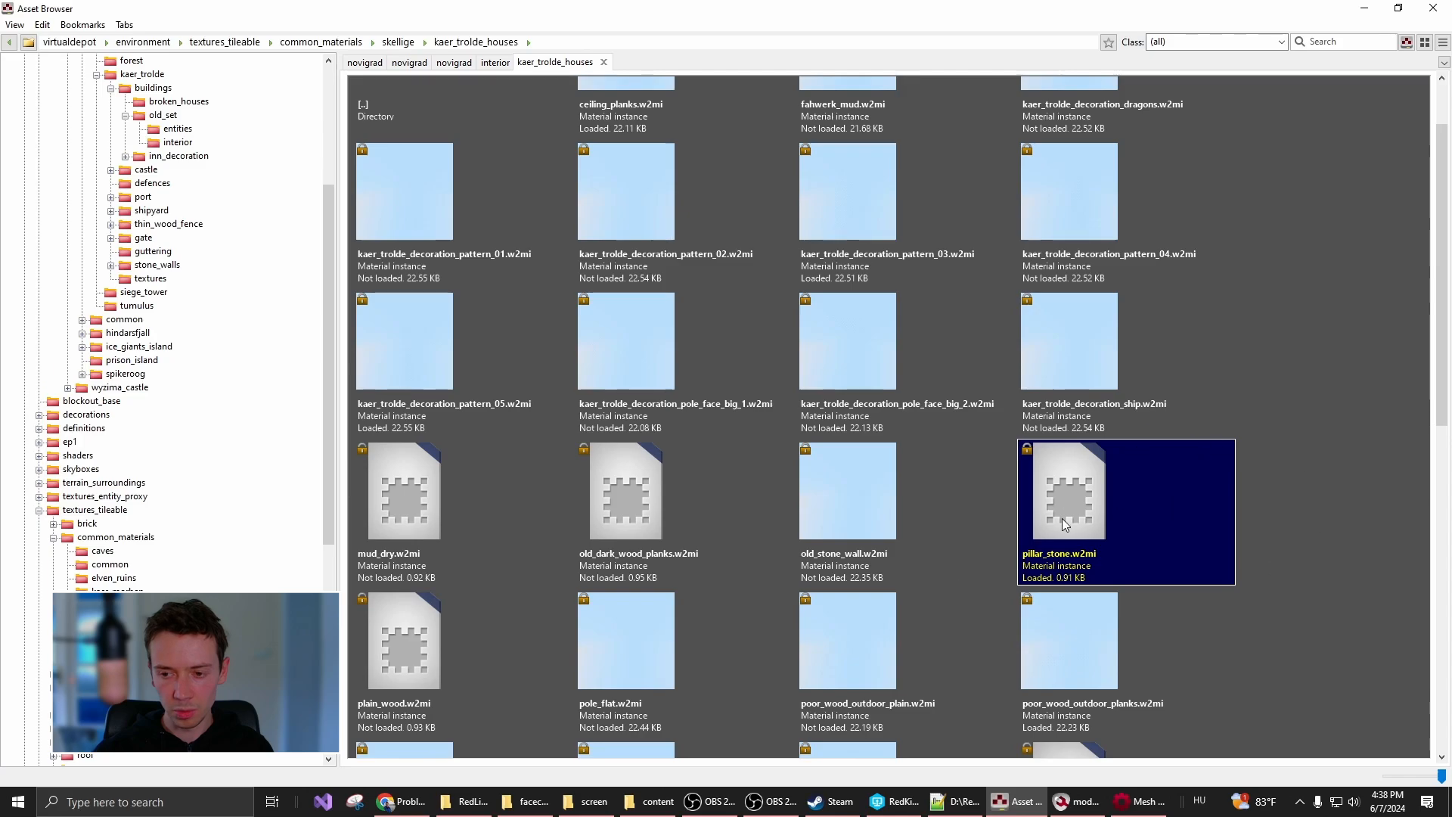
right_click(1116, 508)
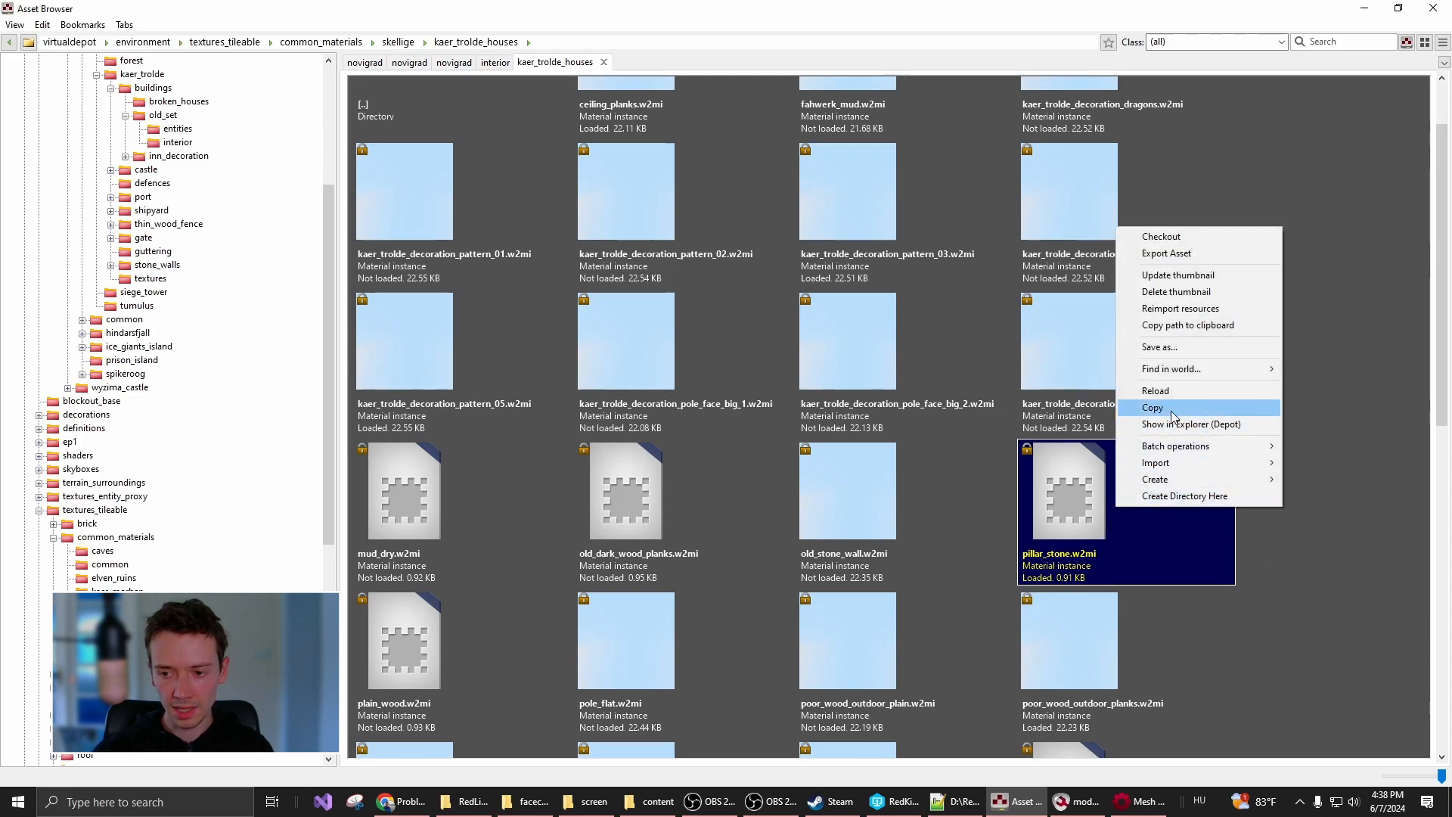
left_click(1200, 239)
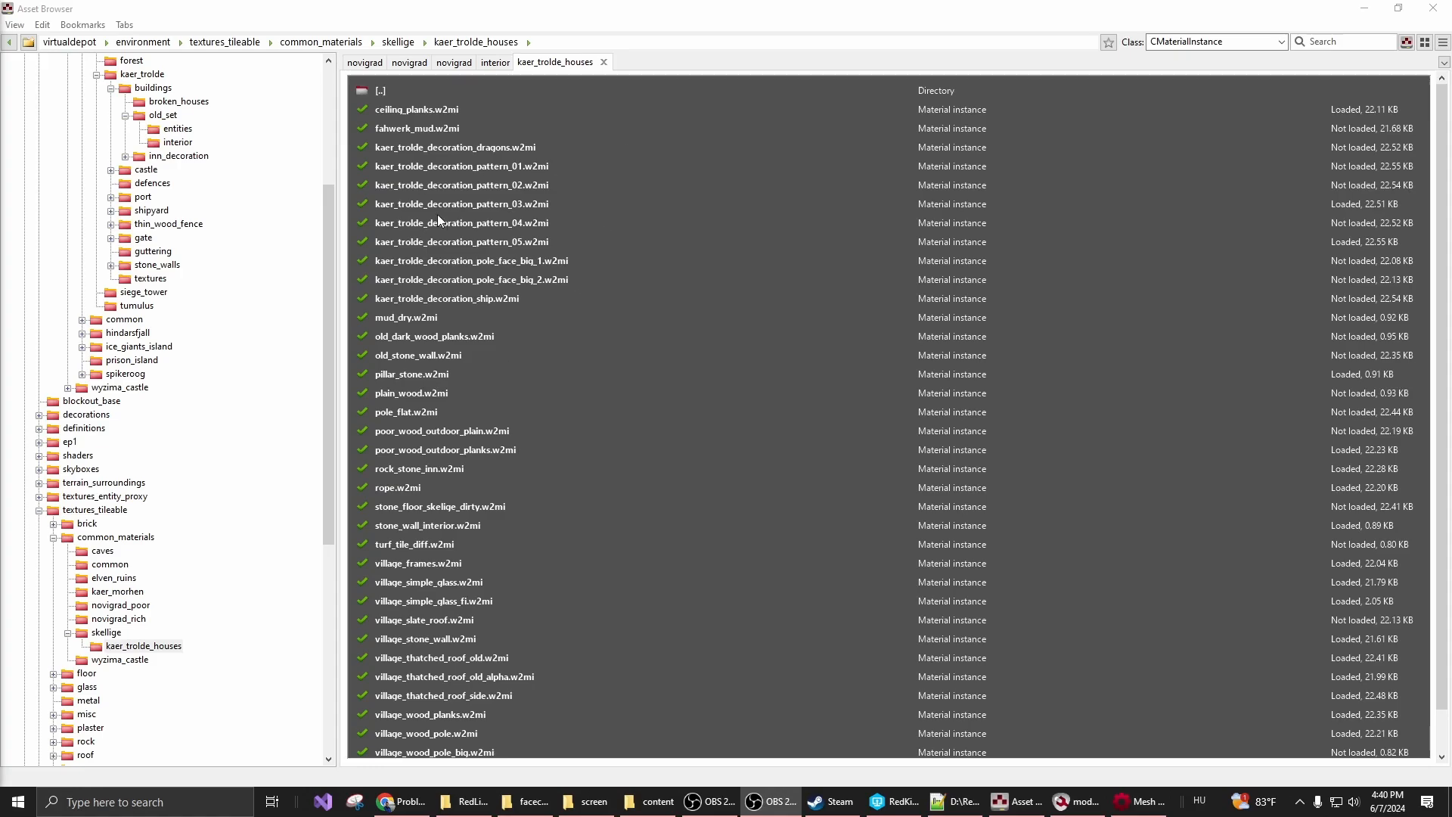
Look through the checked-out material instances in the kaer_trolde_houses folder, from ceiling_planks.w2mi to wood_ends_old.w2mi
scroll(555, 534, "down", 3)
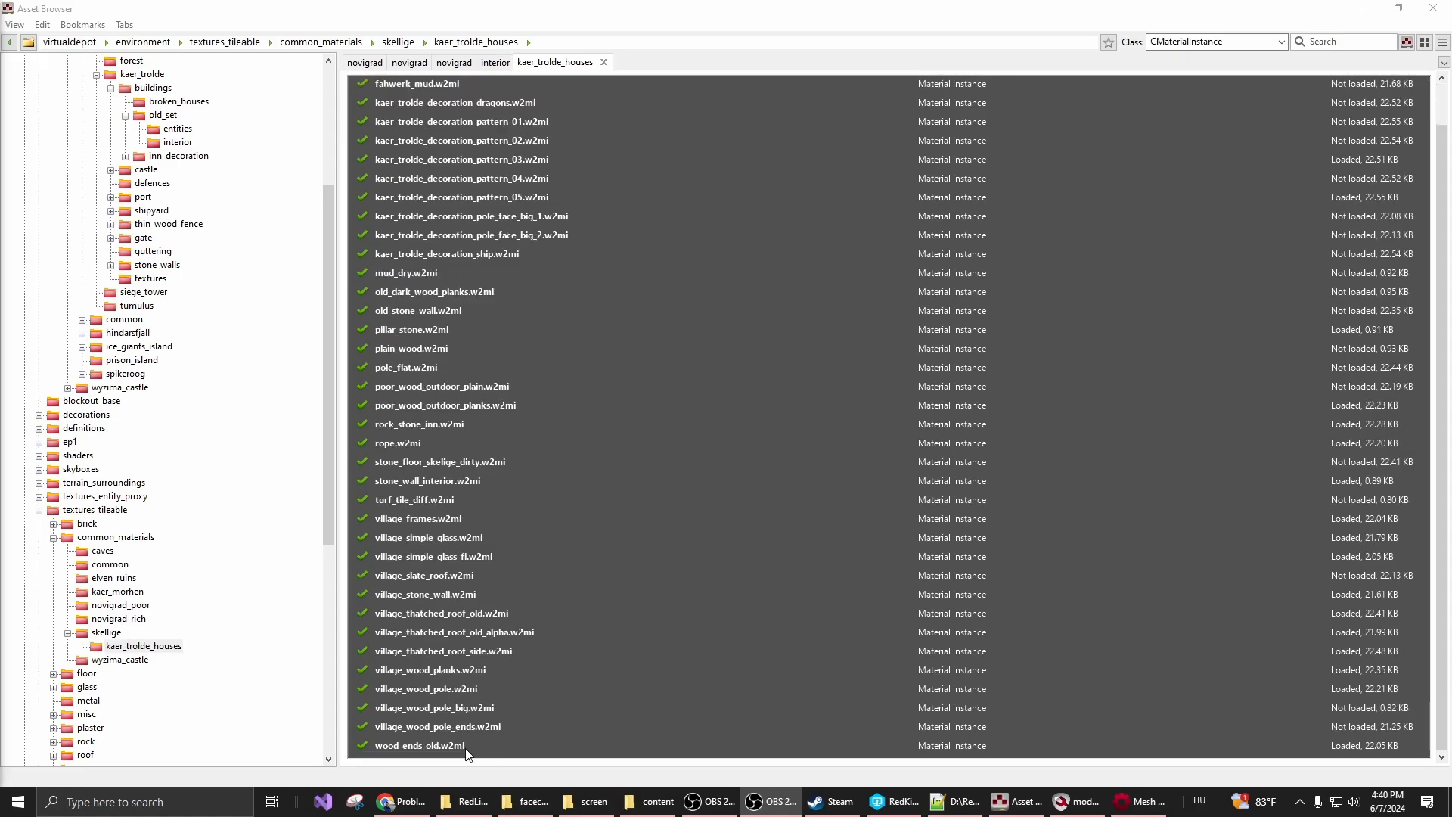
scroll(548, 687, "up", 3)
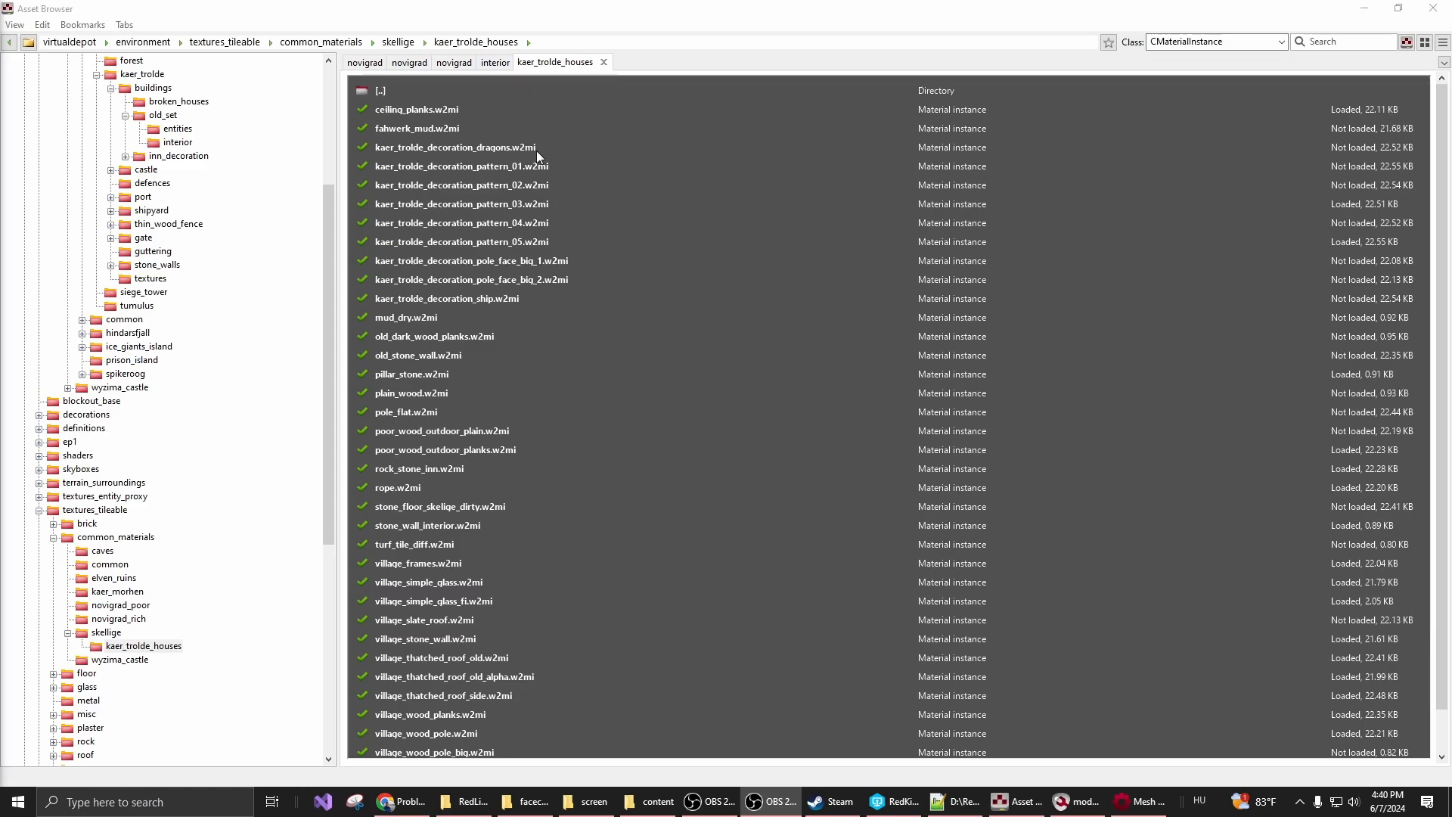
left_click(438, 112)
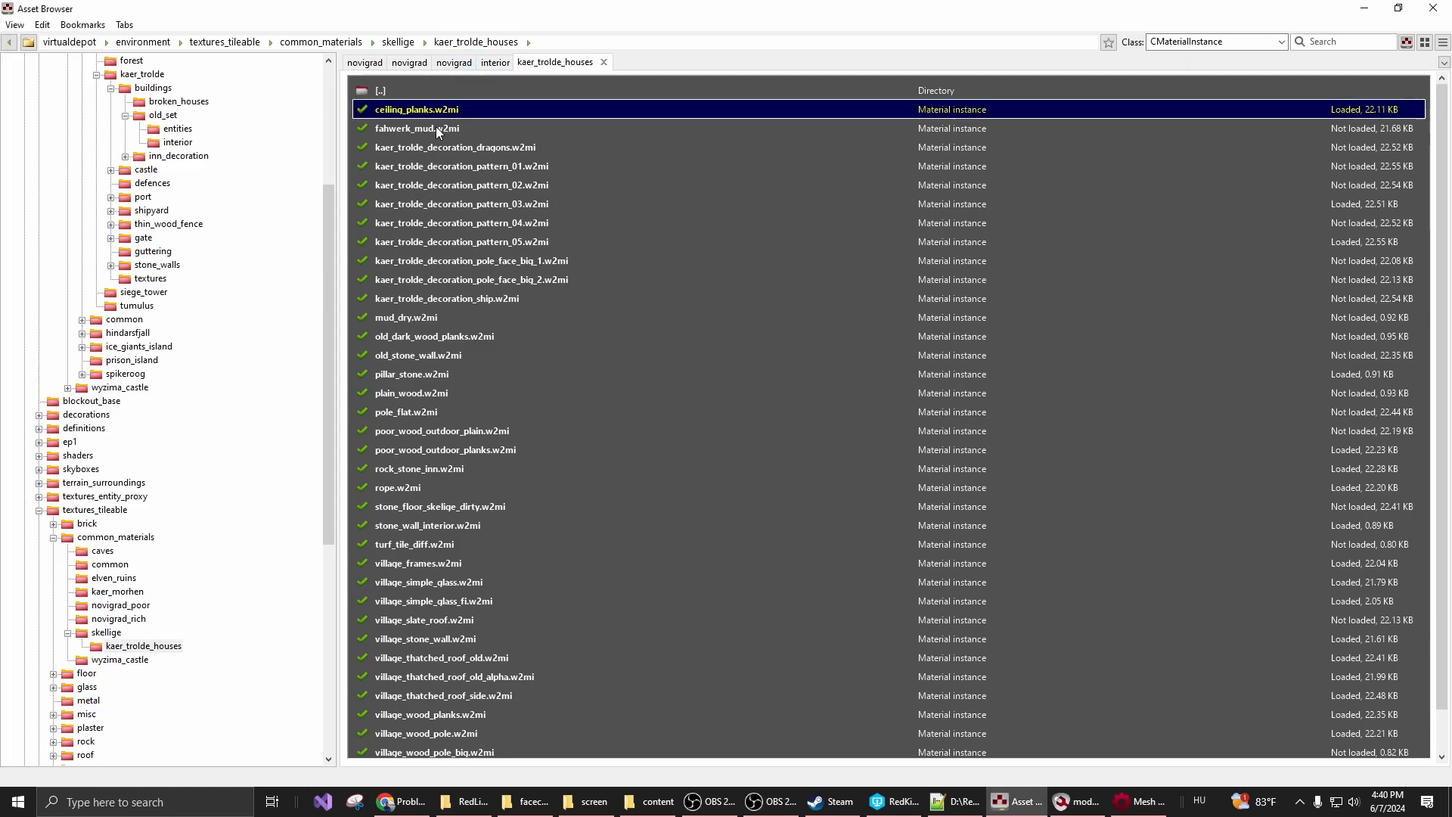
left_click(445, 129)
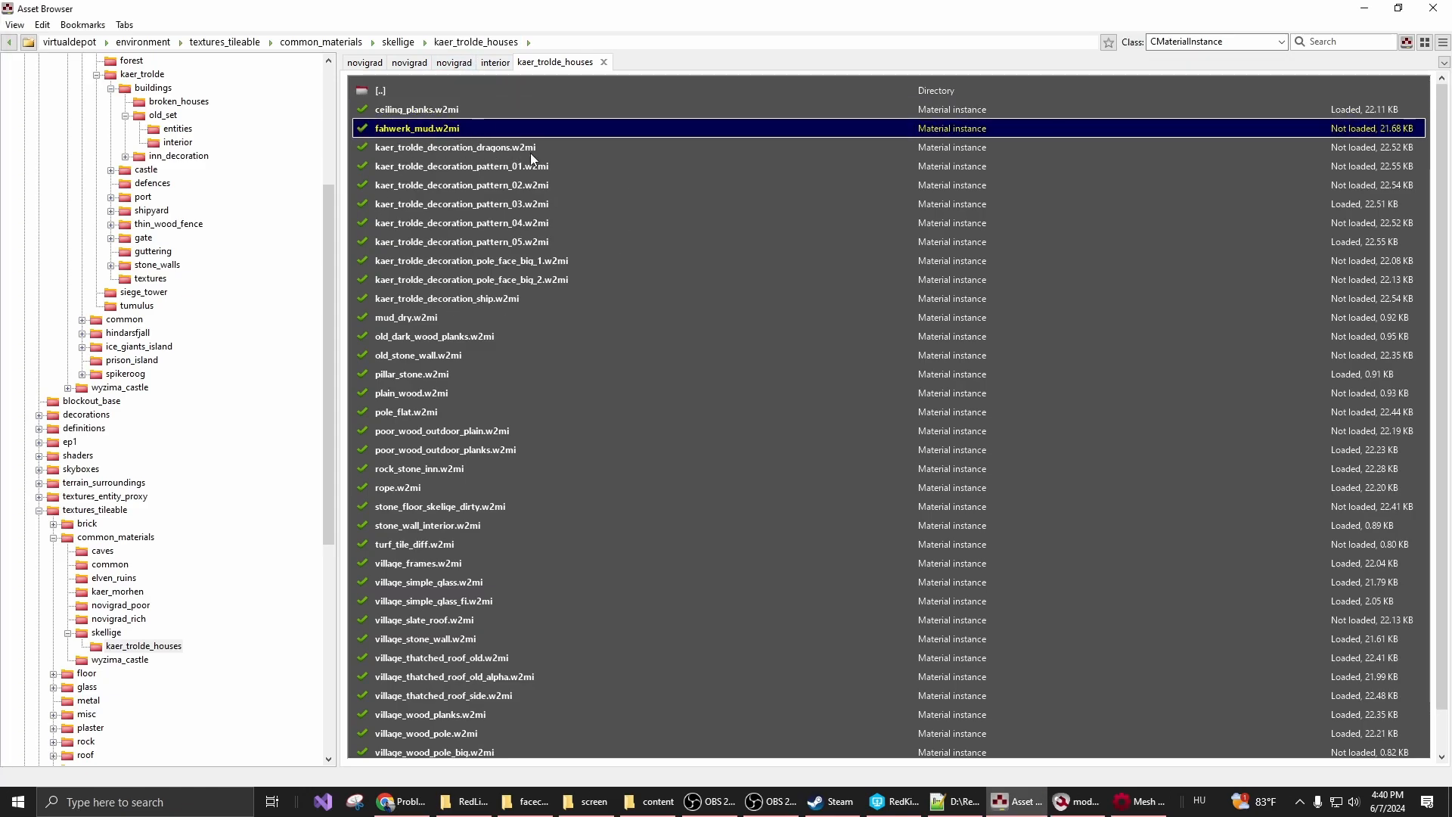
left_click(542, 170)
left_click(560, 222)
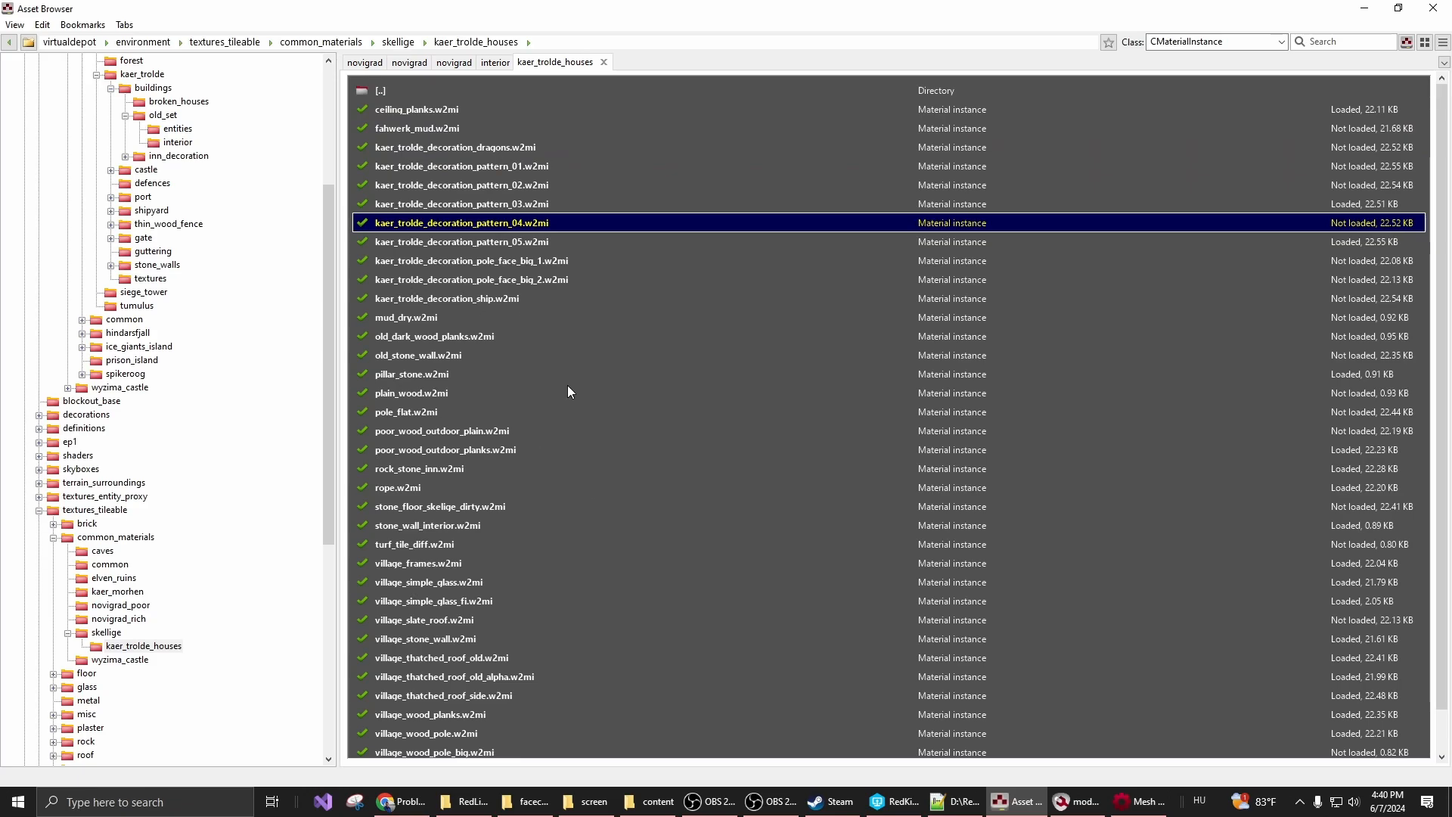
scroll(569, 391, "down", 1)
key("r")
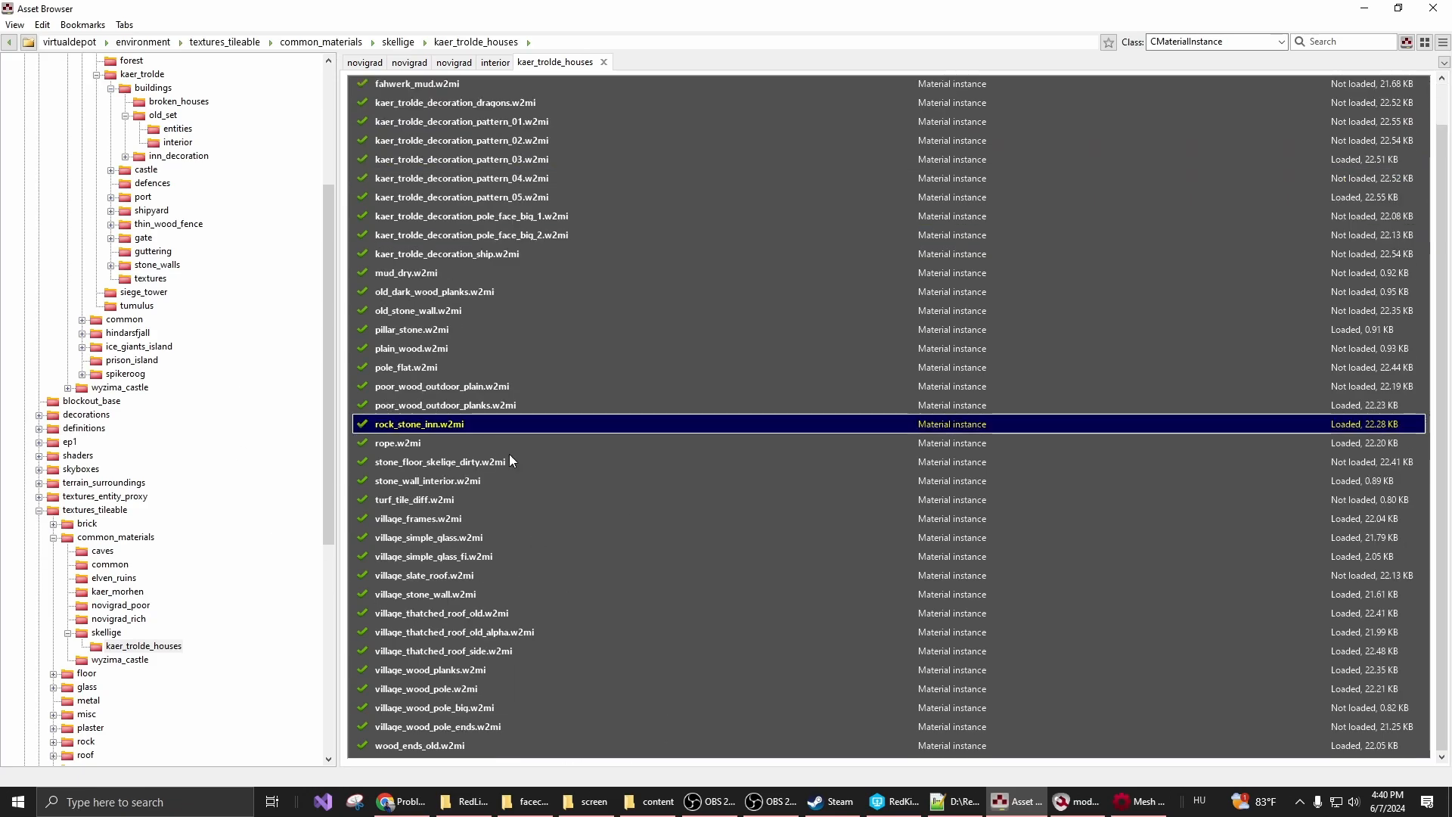
scroll(564, 201, "up", 1)
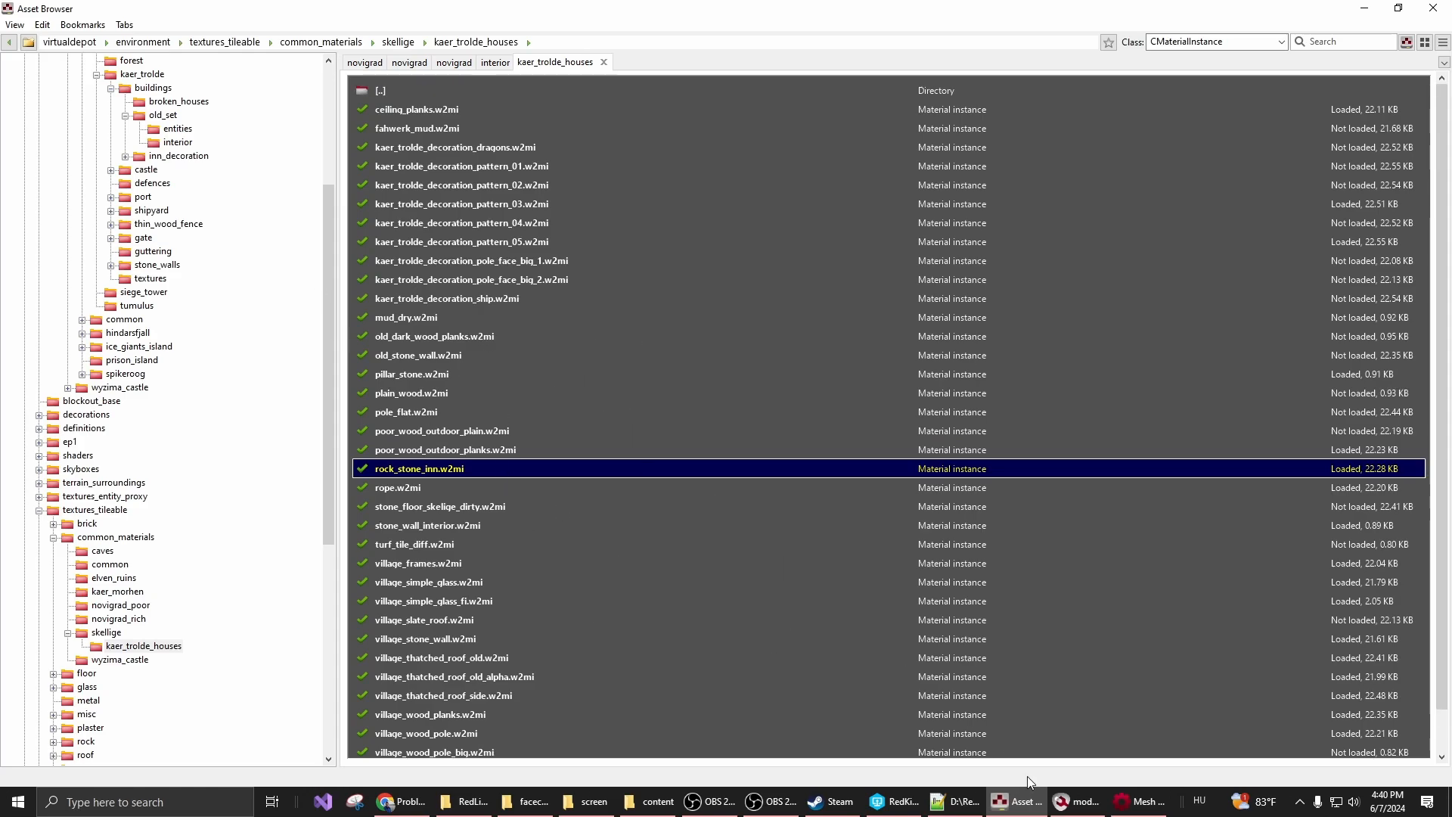
Switch to the REDkit world editor and save the world
left_click(1074, 801)
left_click(134, 25)
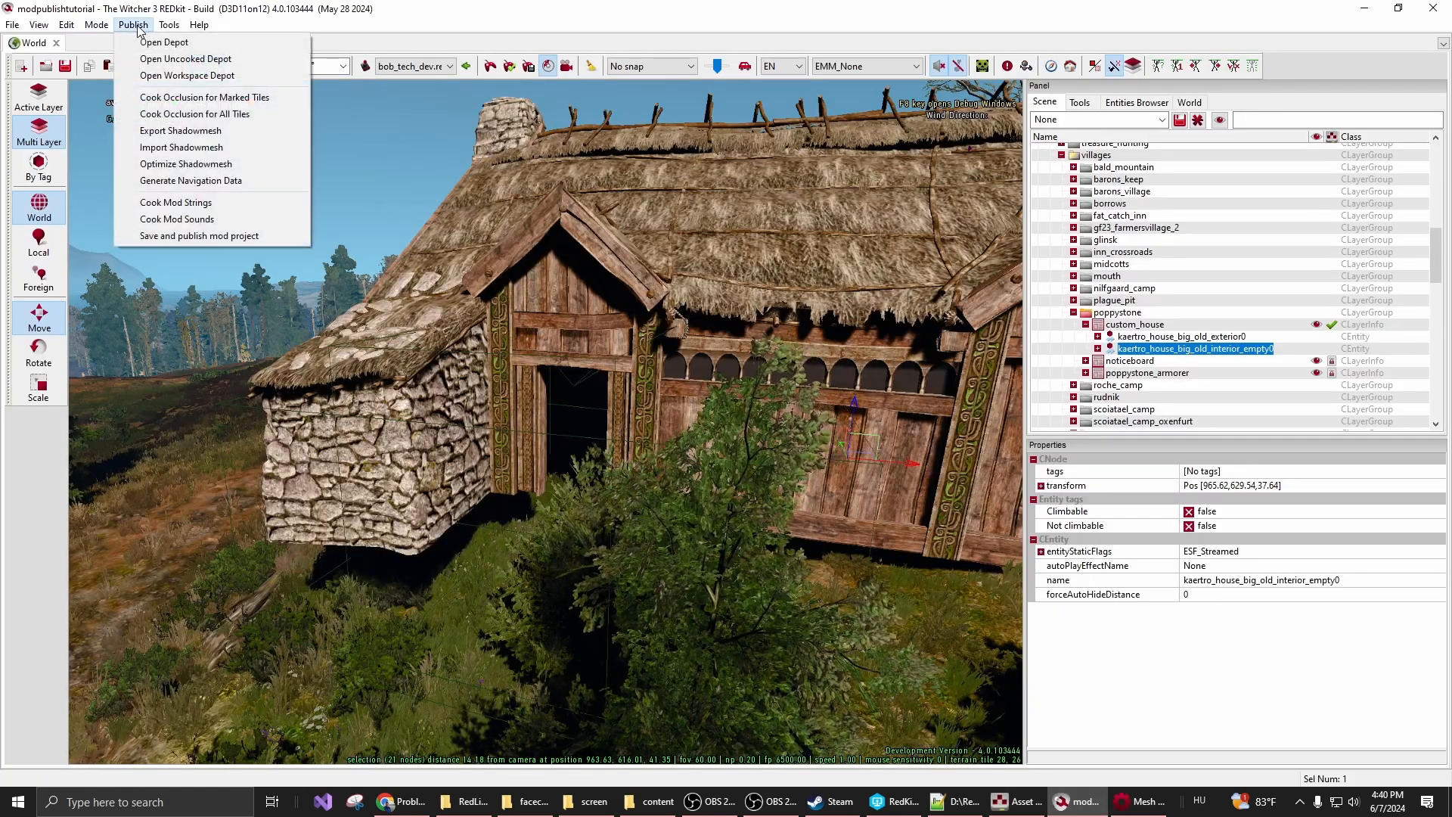
left_click(216, 25)
left_click(65, 66)
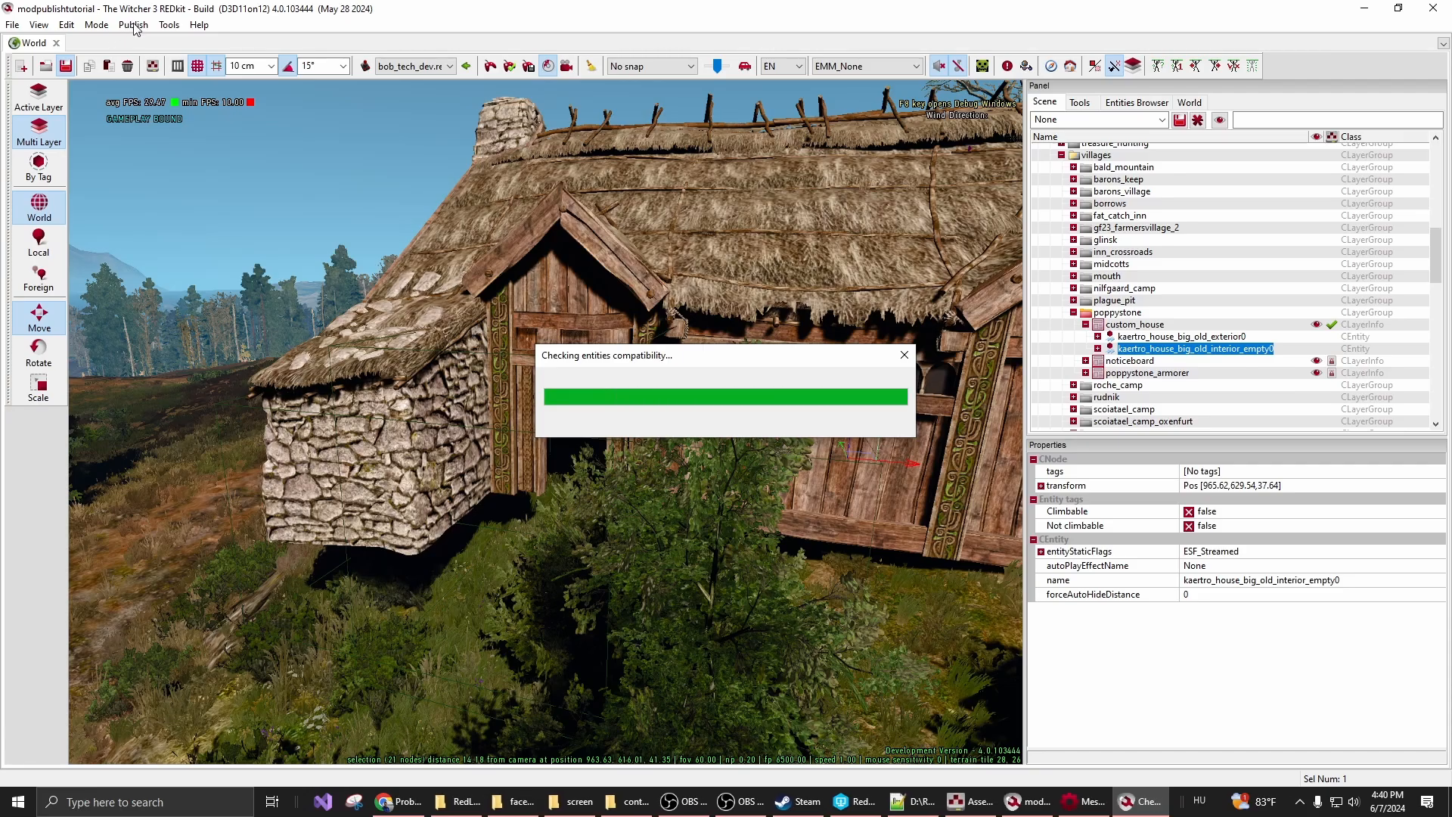
Start saving and publishing the mod project and review its mod name, version and description
left_click(134, 25)
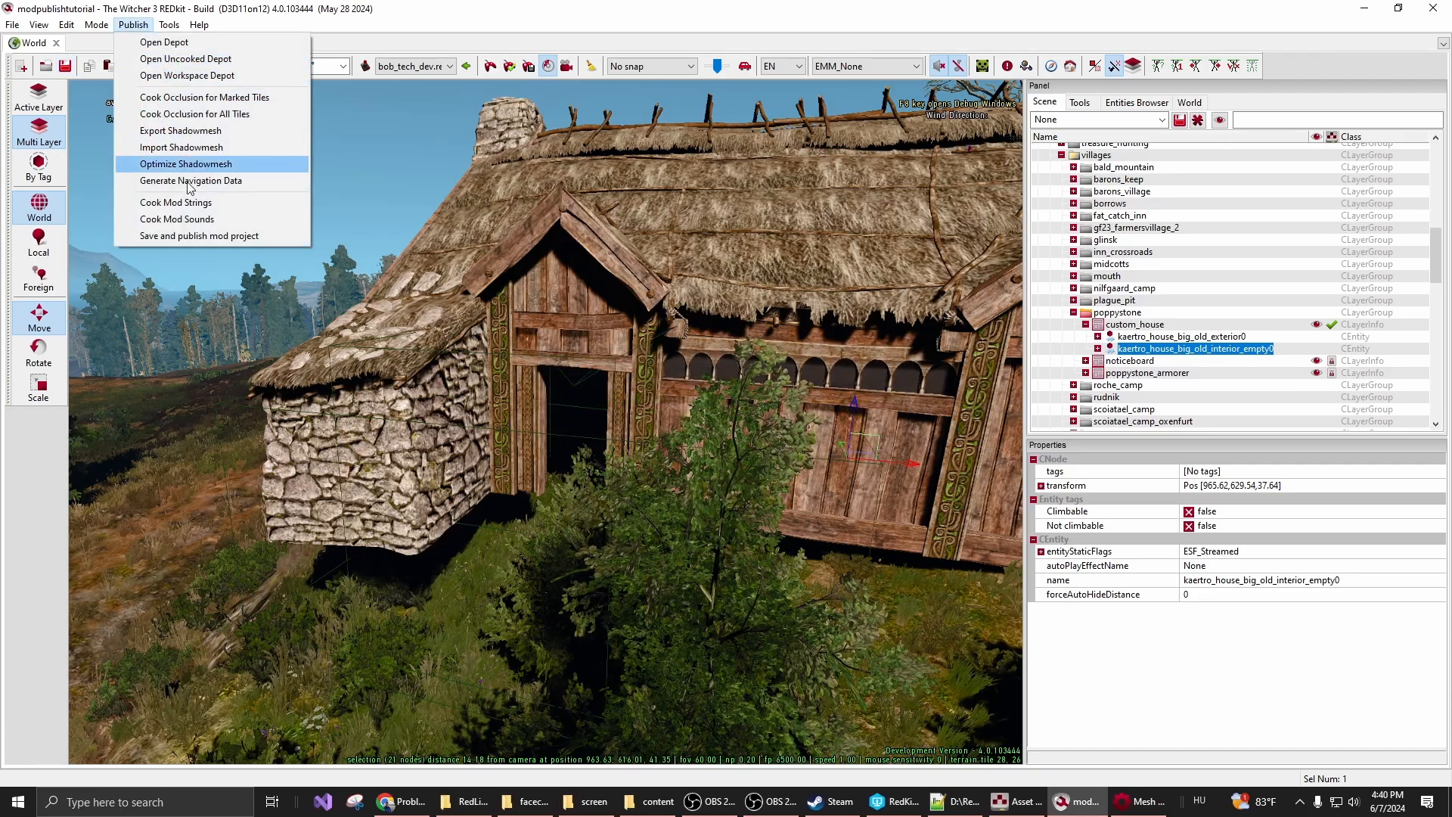
left_click(178, 236)
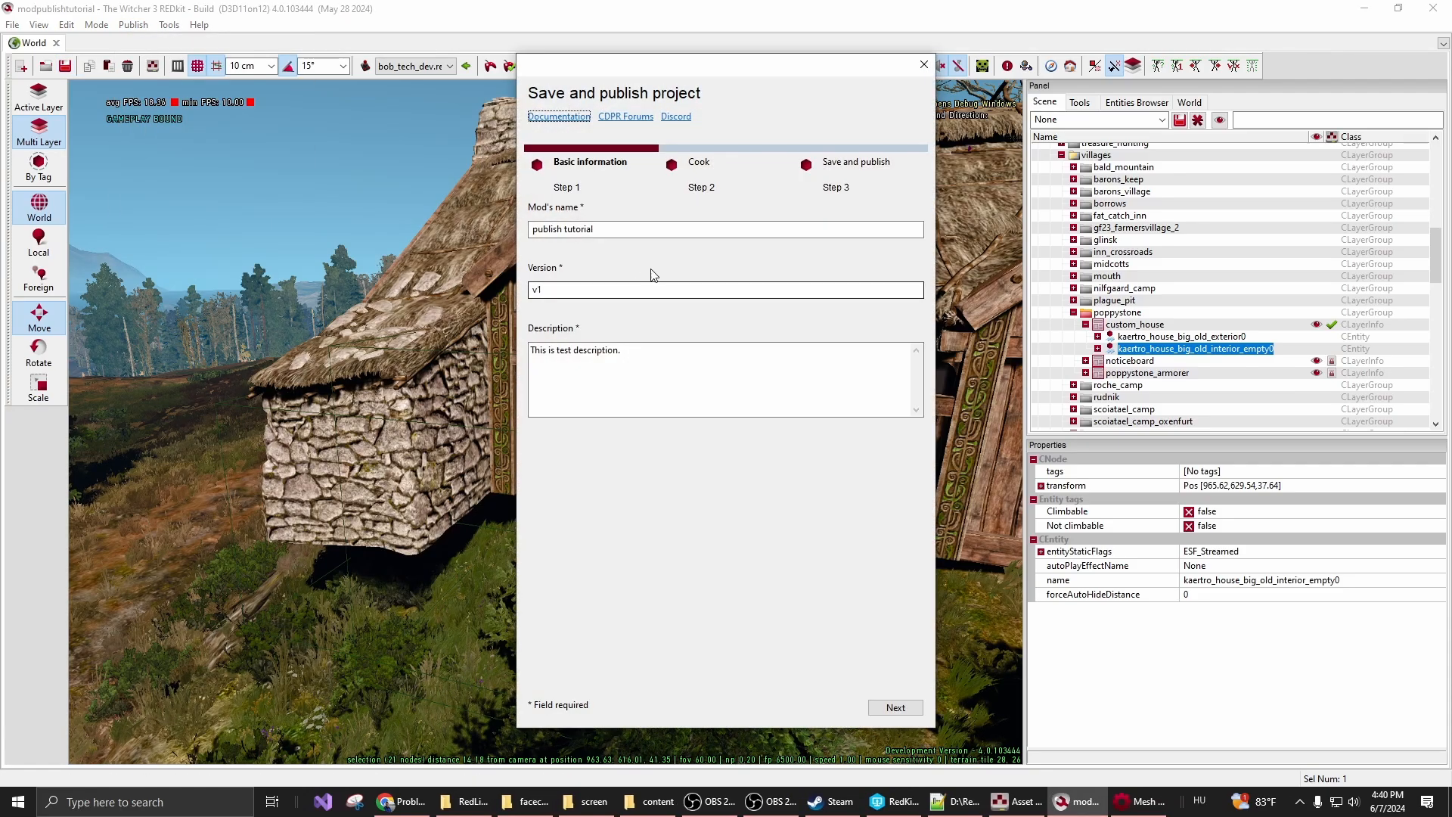
left_click(638, 352)
left_click(583, 292)
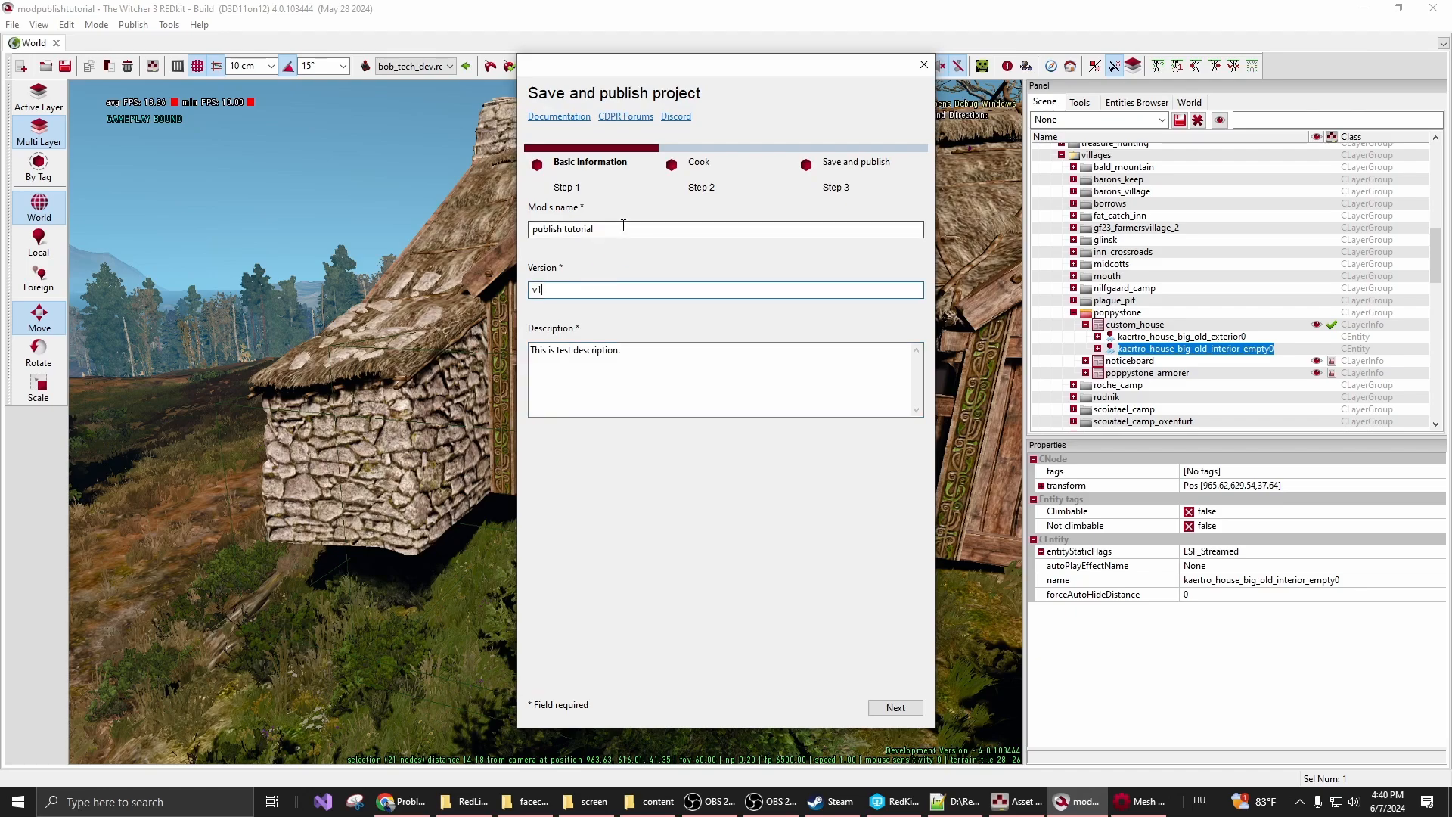
left_click_drag(620, 227, 521, 242)
left_click(583, 295)
left_click(632, 346)
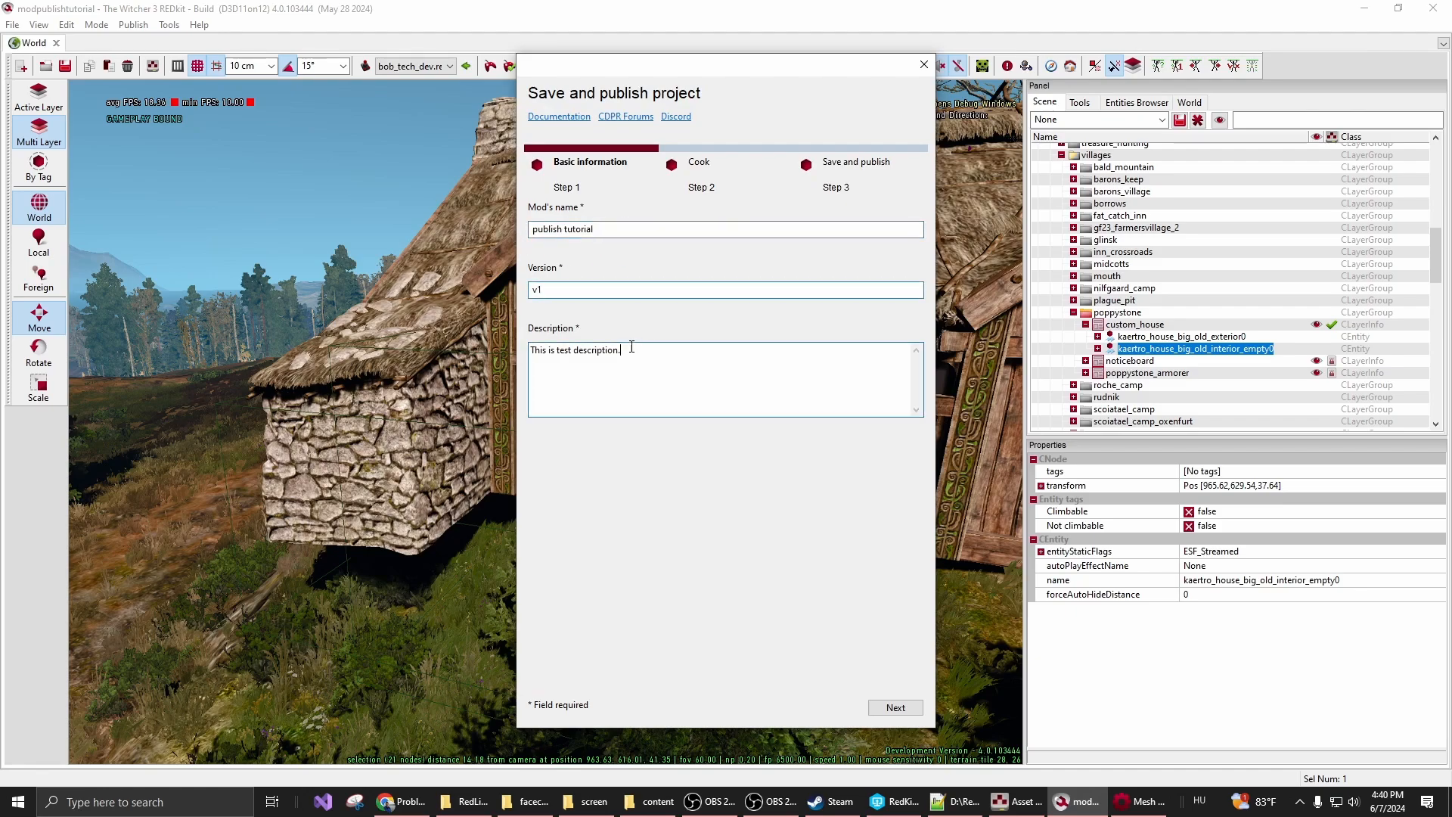
left_click_drag(632, 346, 529, 350)
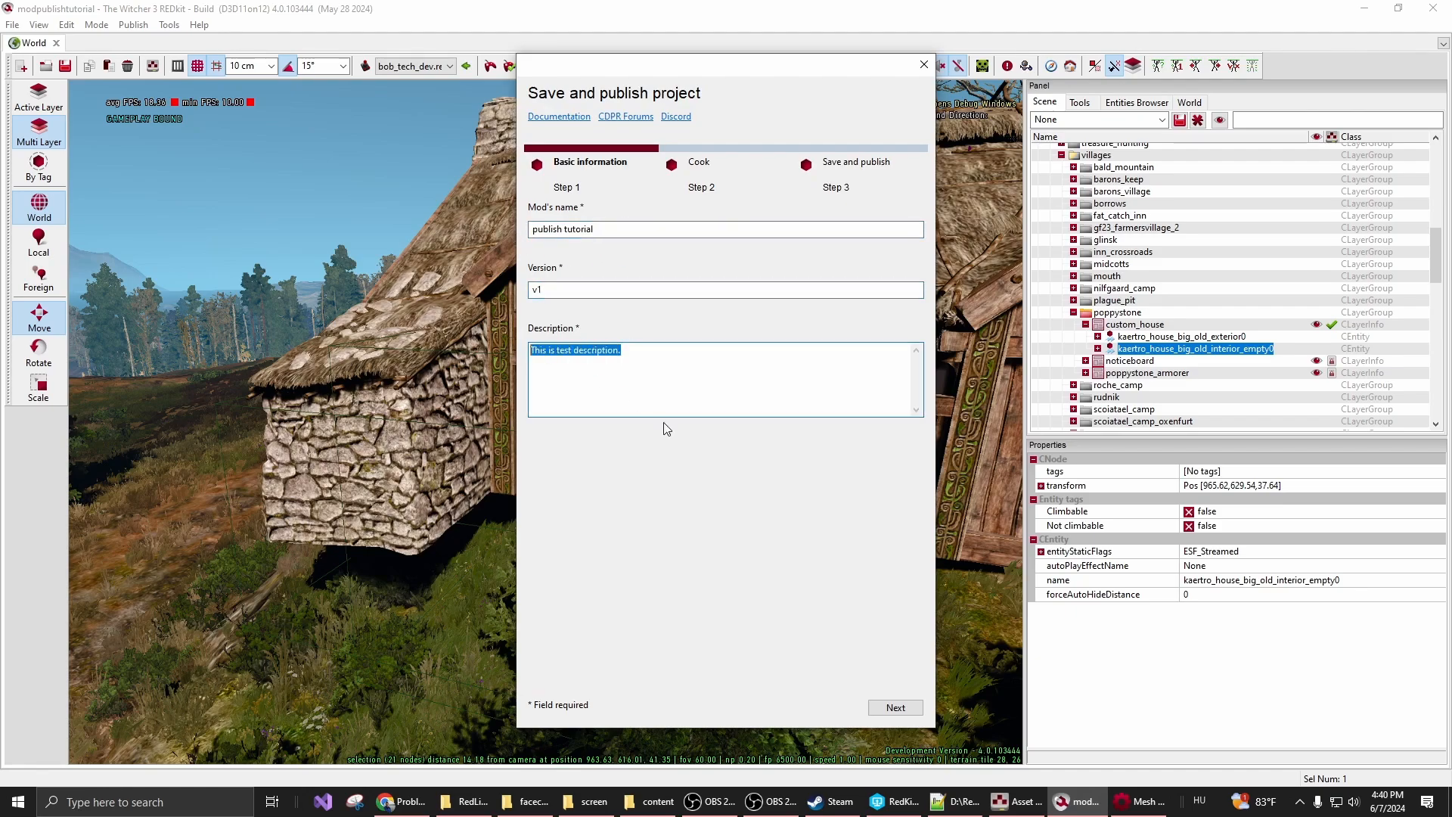
View the Cook step of the project publishing wizard, revisit the basic information, and close the wizard
left_click(897, 711)
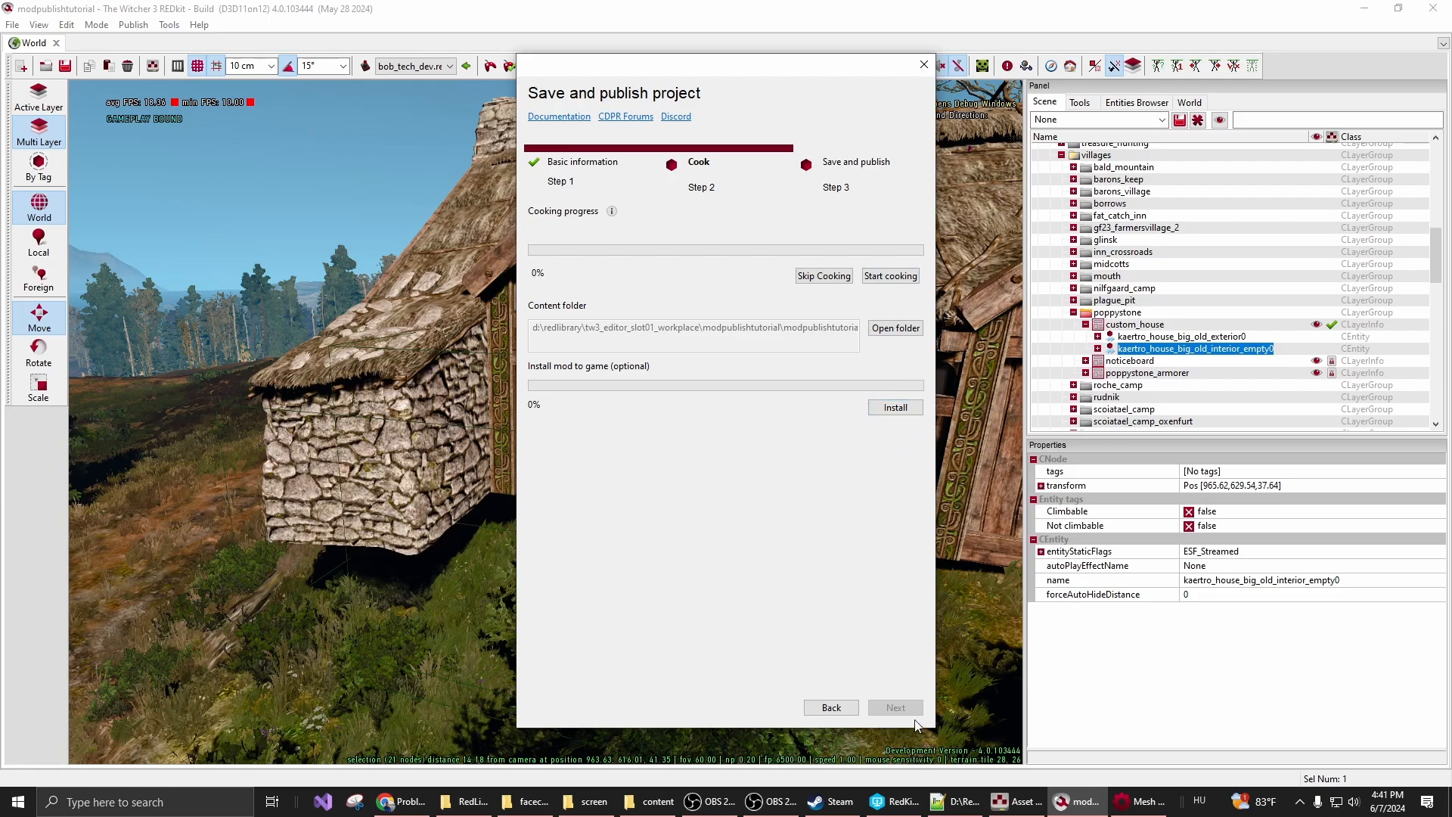
left_click(830, 708)
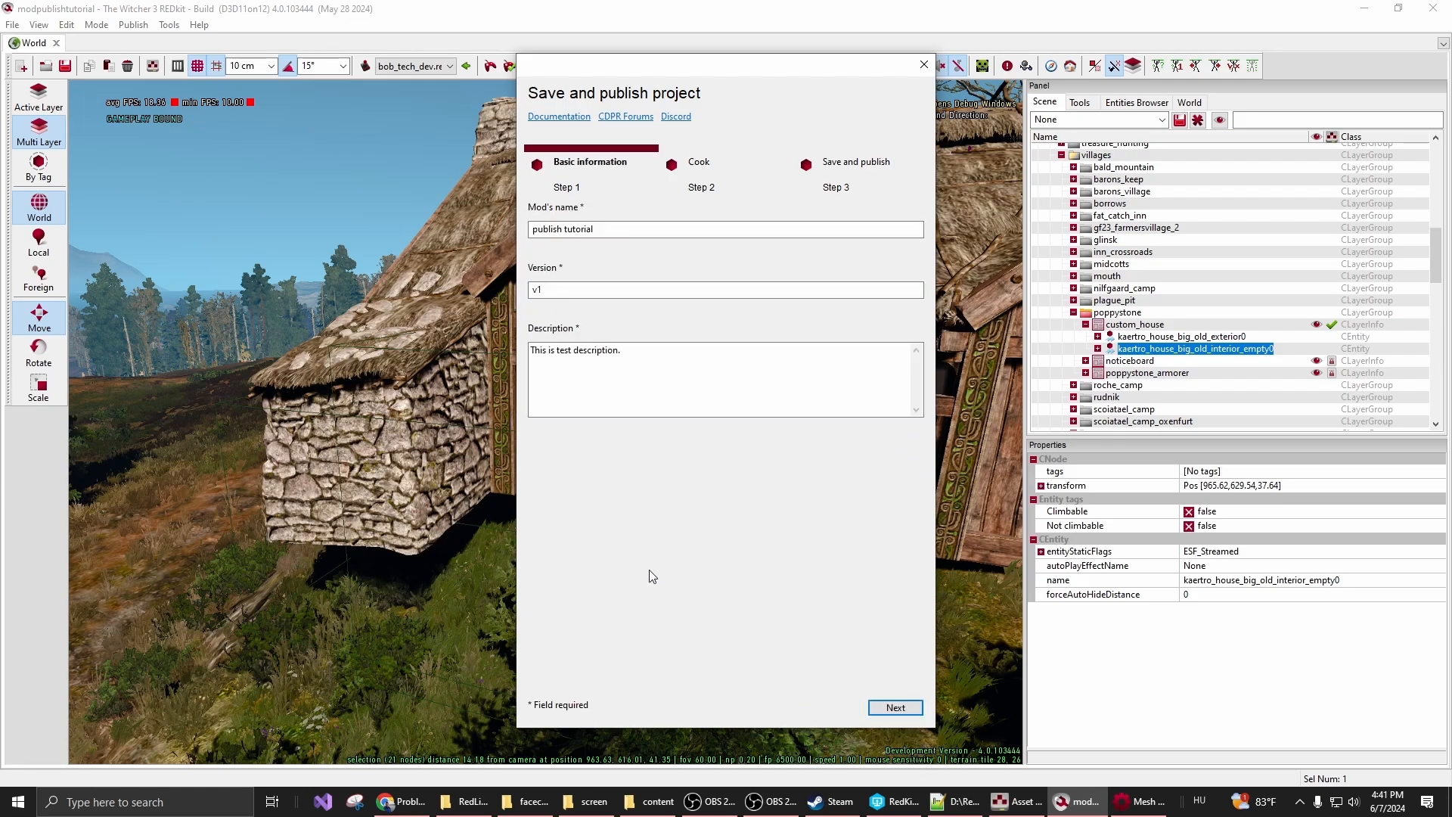
left_click(895, 709)
left_click(923, 64)
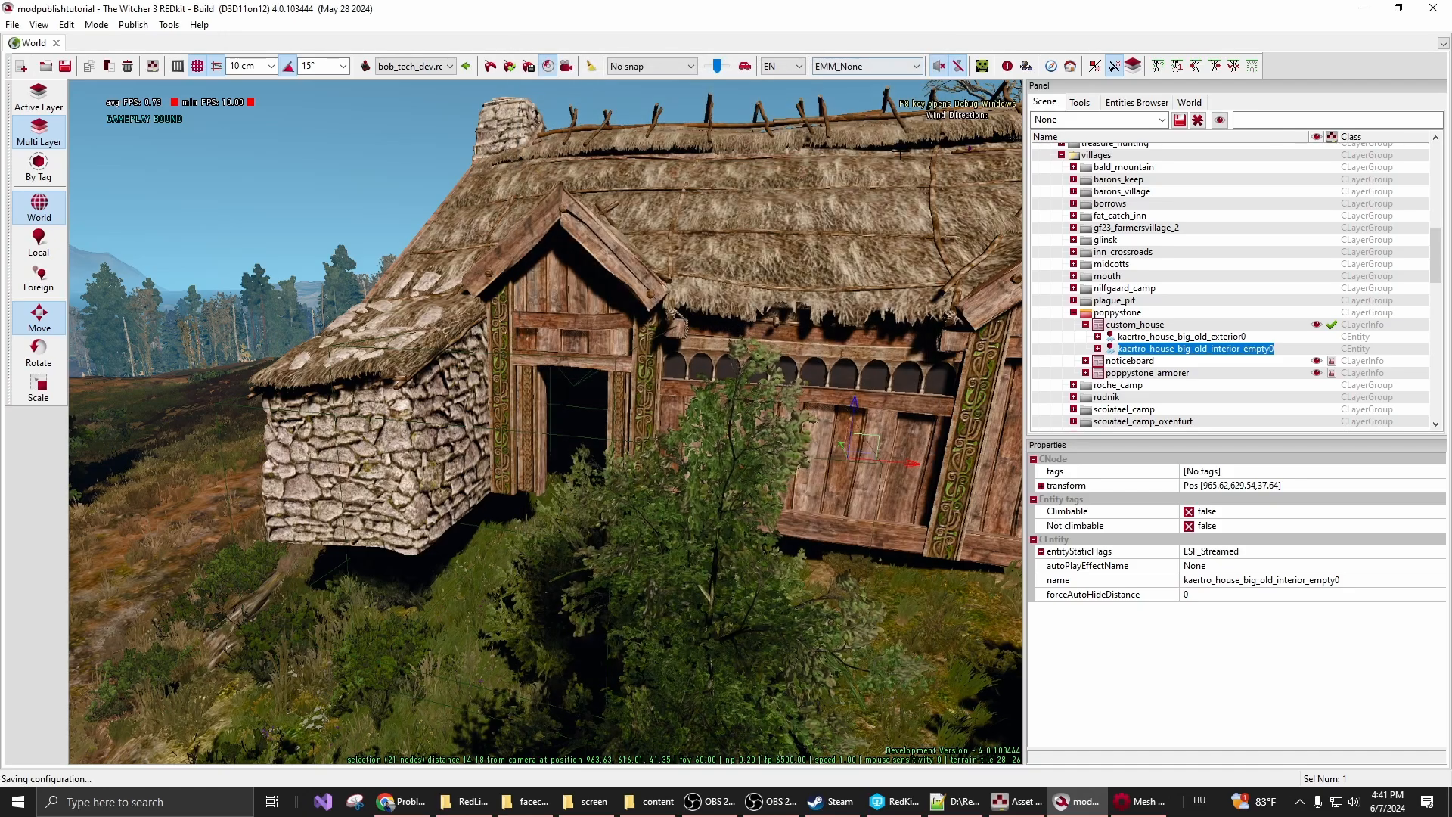
key("shift+s")
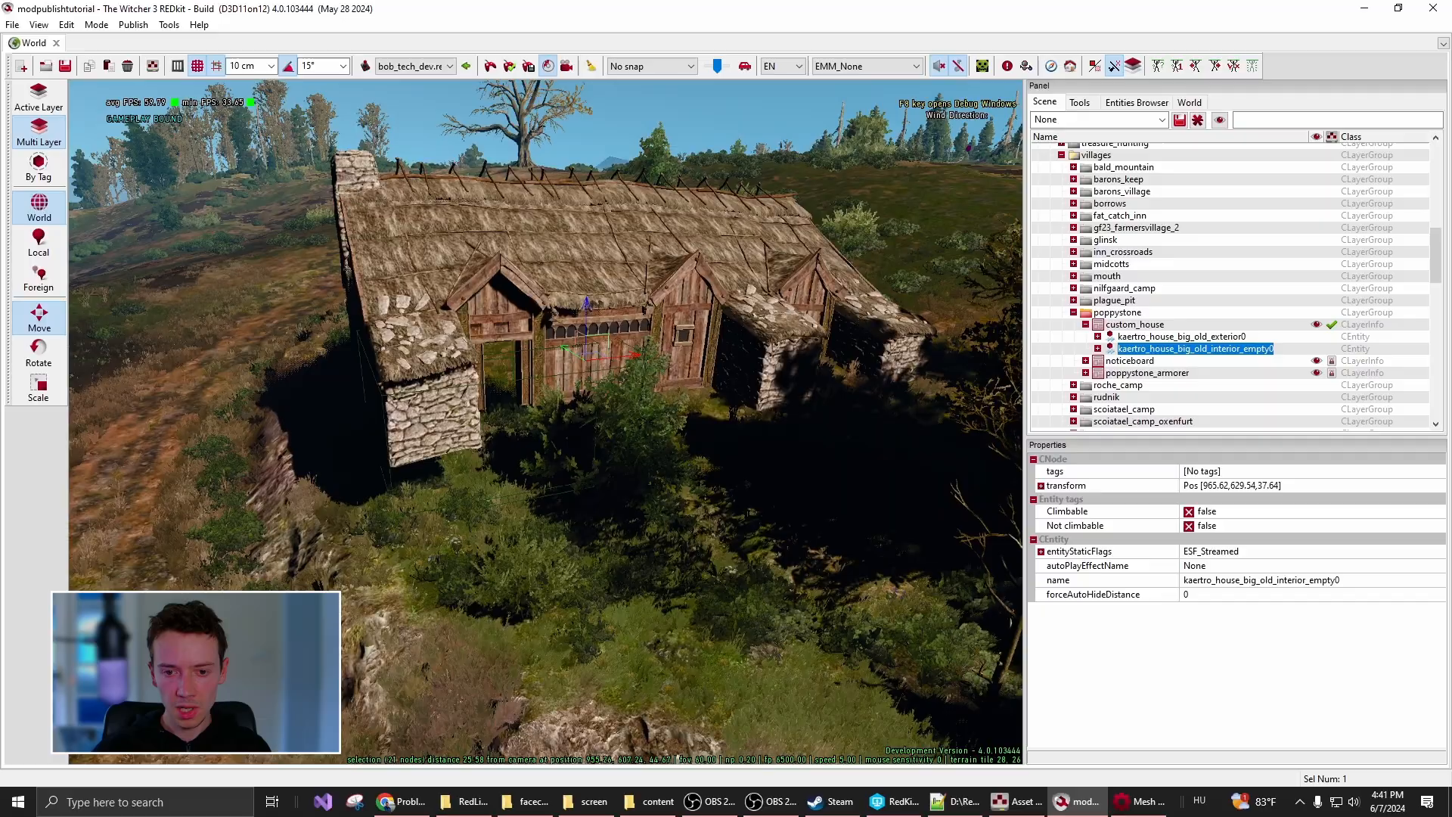
right_click_drag(545, 421, 741, 500)
key("w")
key("shift+w")
key("shift+a")
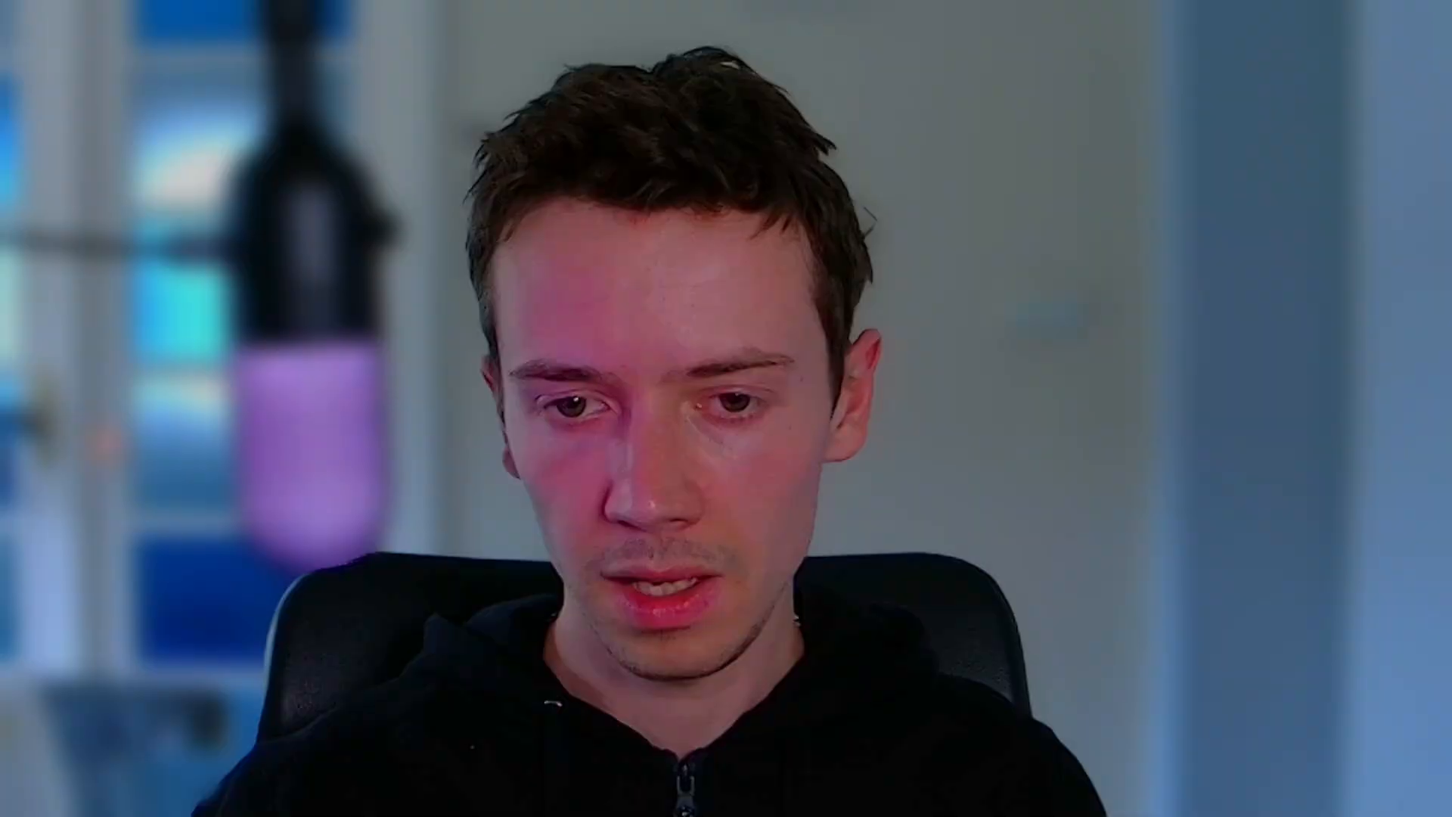